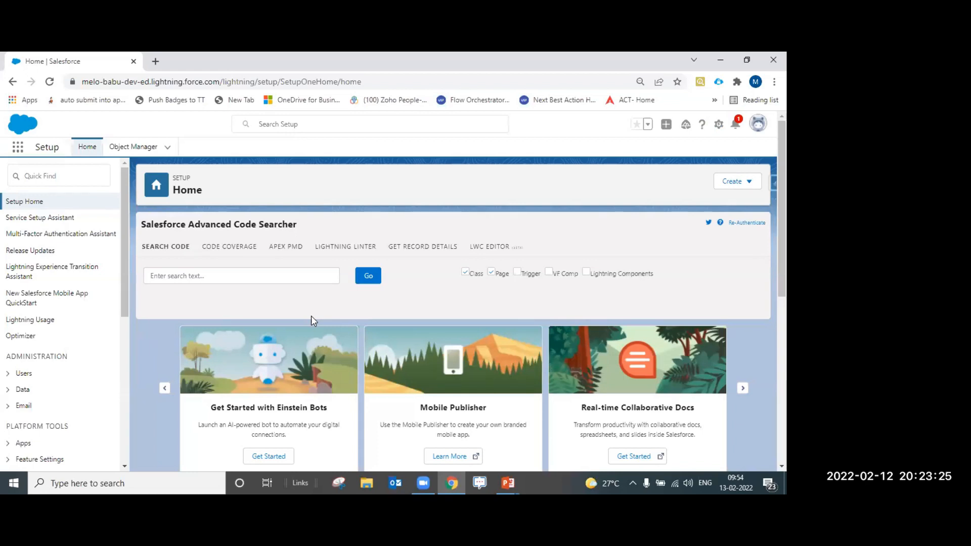
Search Quick Find for 'profile' and open the Users > Profiles page
left_click(46, 177)
type("profile")
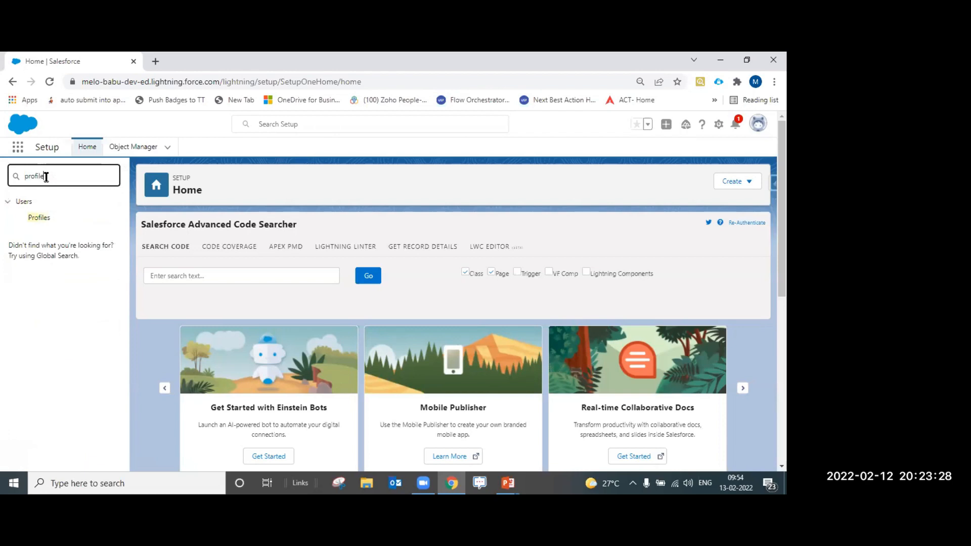
left_click(39, 217)
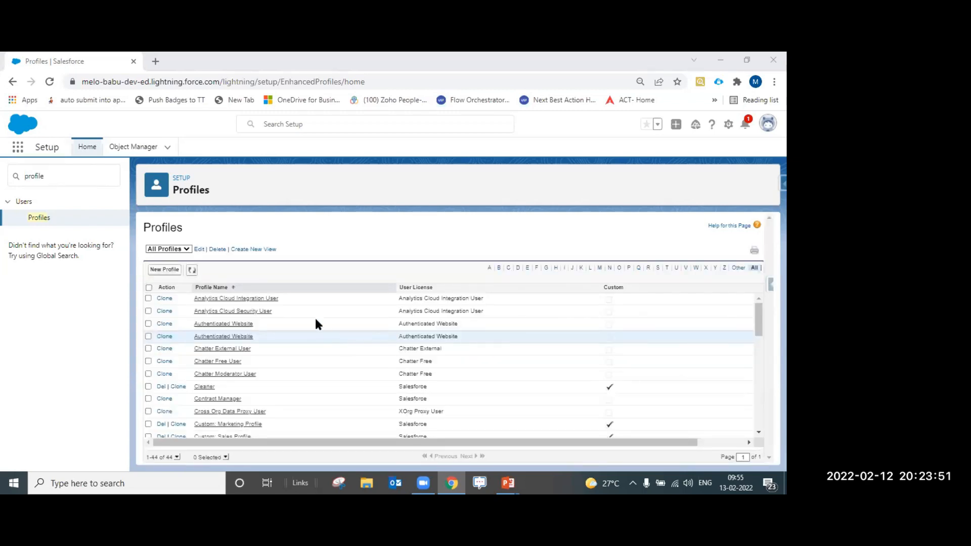
scroll(326, 350, "down", 2)
scroll(327, 351, "down", 3)
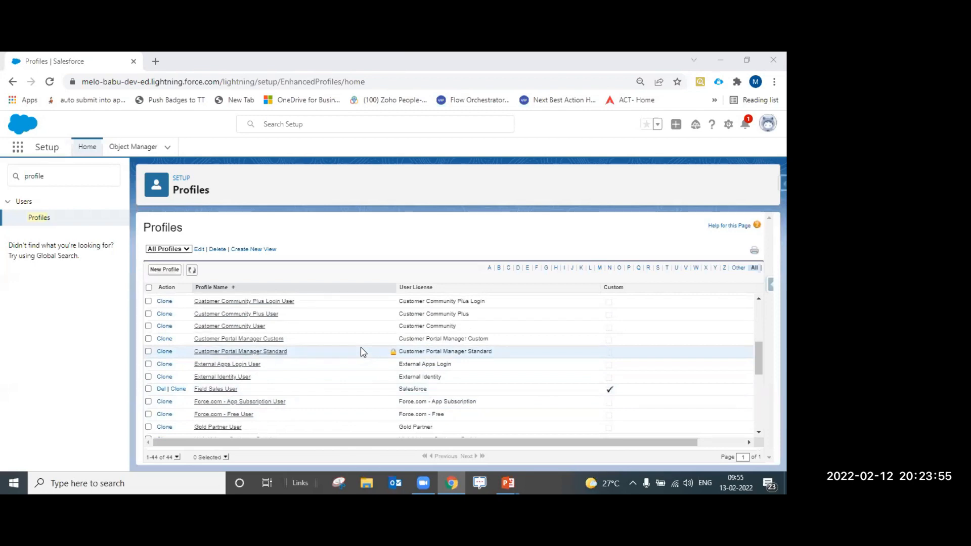
scroll(362, 352, "down", 5)
scroll(502, 291, "up", 3)
scroll(445, 331, "up", 5)
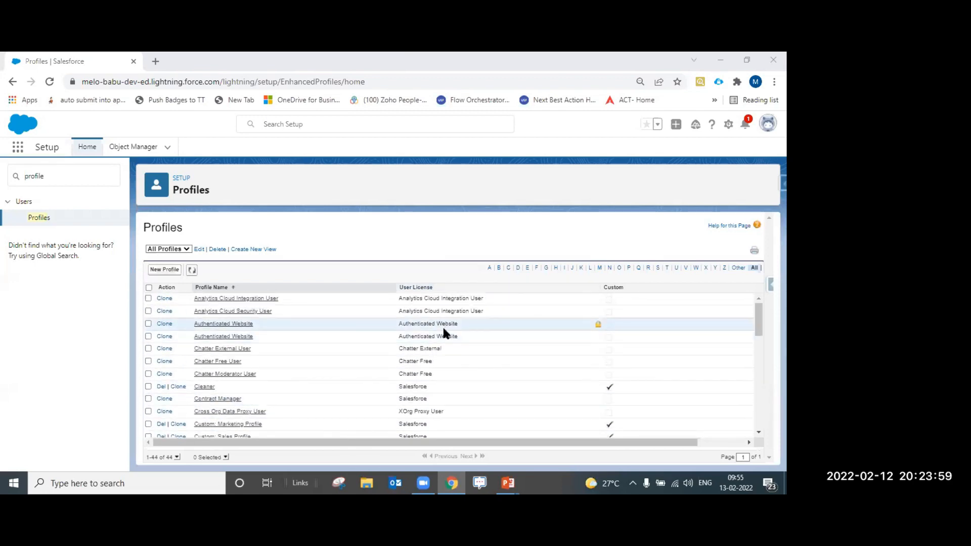
left_click(608, 294)
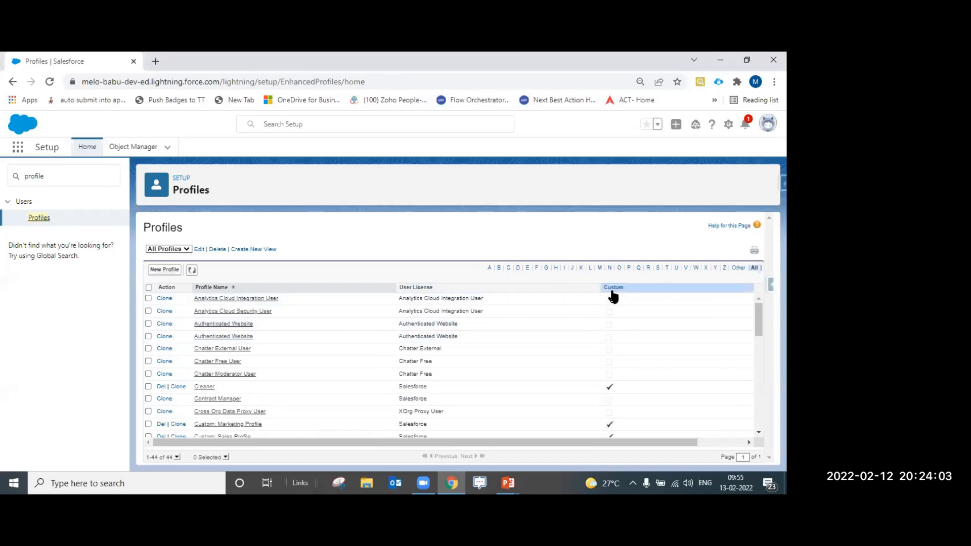
scroll(610, 304, "down", 2)
scroll(609, 316, "down", 3)
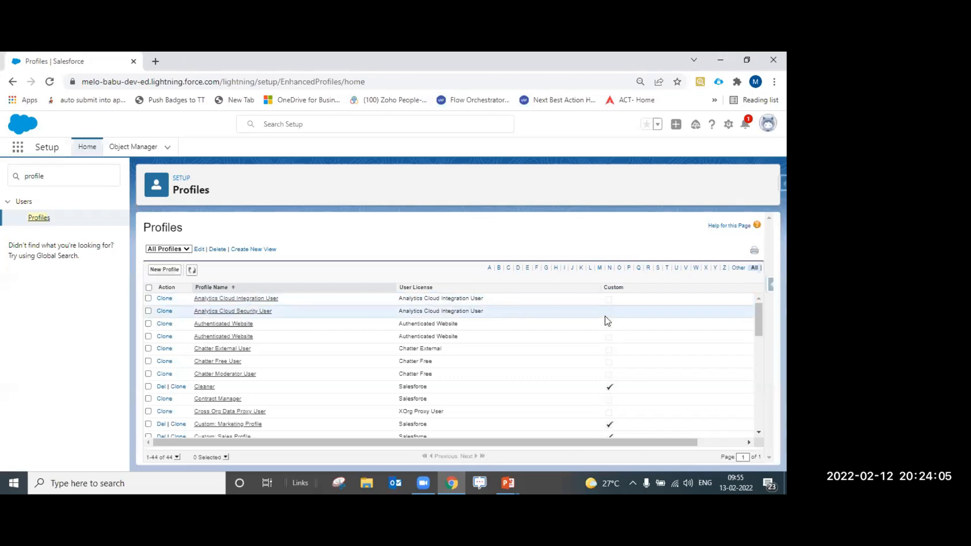
scroll(608, 319, "down", 1)
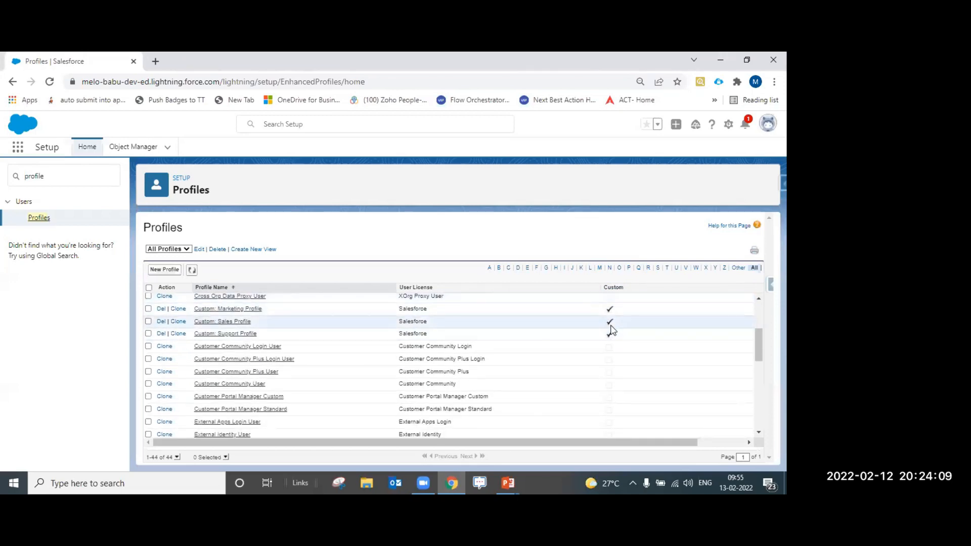
scroll(610, 328, "down", 3)
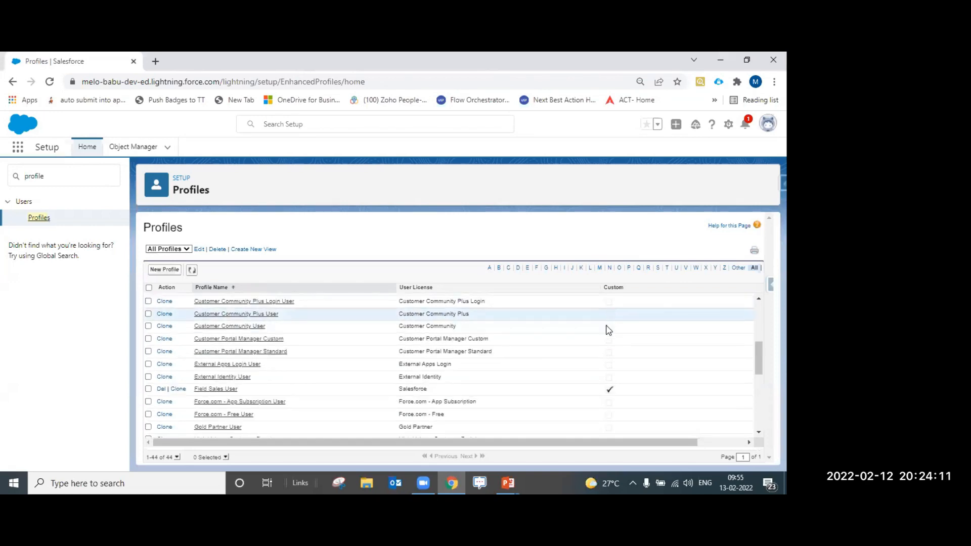
scroll(606, 349, "down", 5)
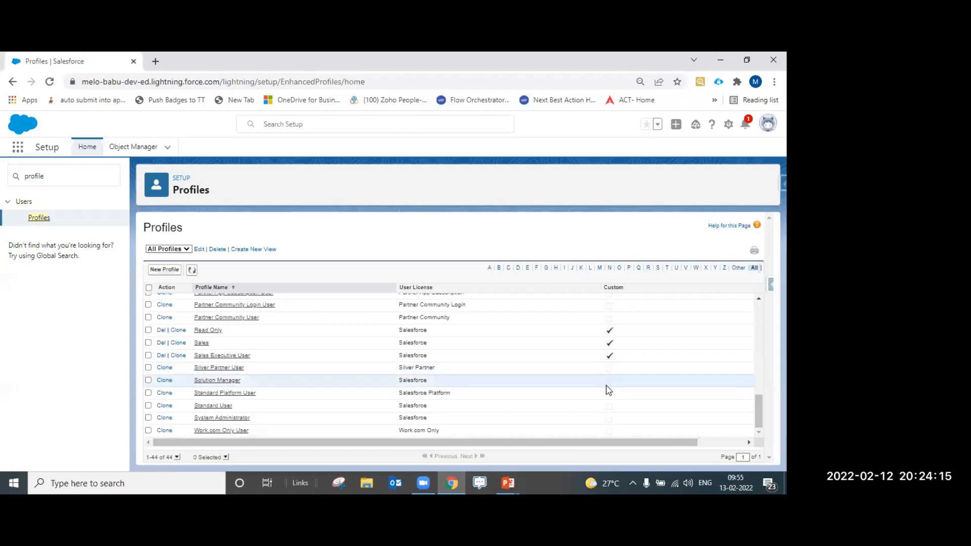
scroll(607, 390, "up", 10)
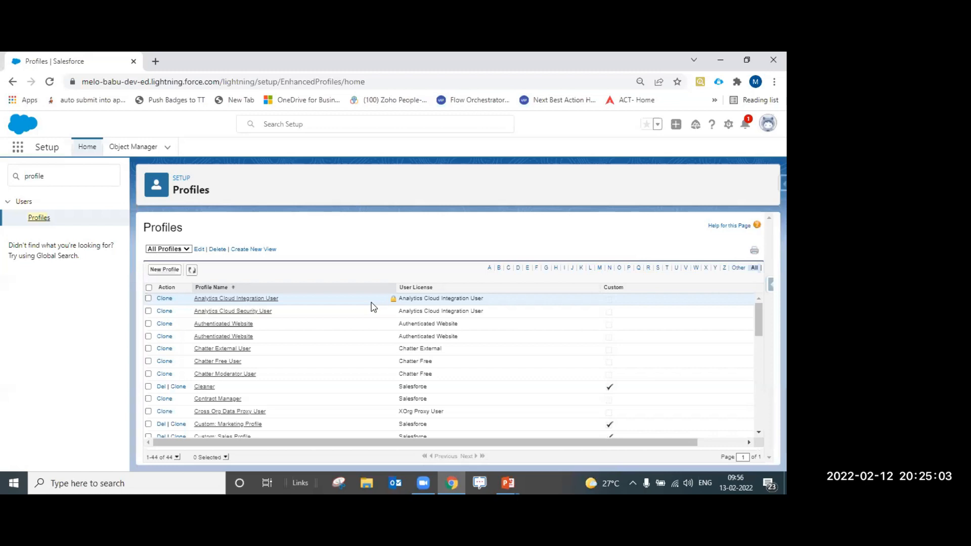
Scroll through the Profiles list to review which profiles are checked as Custom
scroll(367, 320, "down", 3)
scroll(370, 331, "up", 1)
scroll(369, 331, "up", 2)
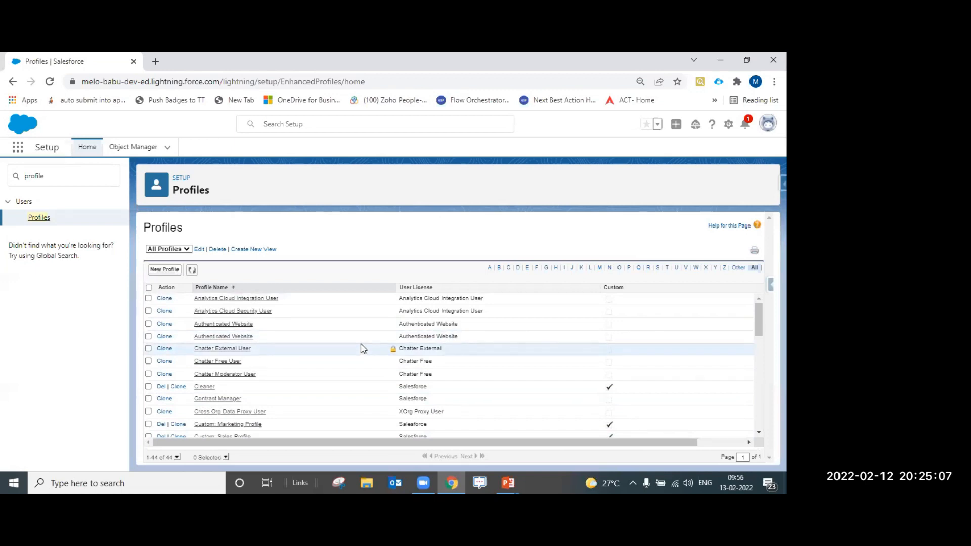
scroll(368, 349, "down", 5)
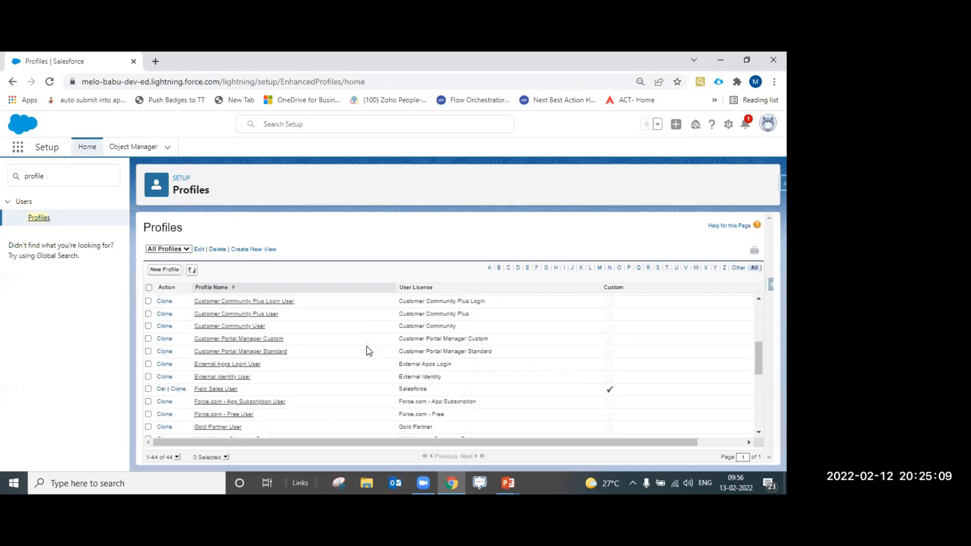
scroll(369, 354, "down", 3)
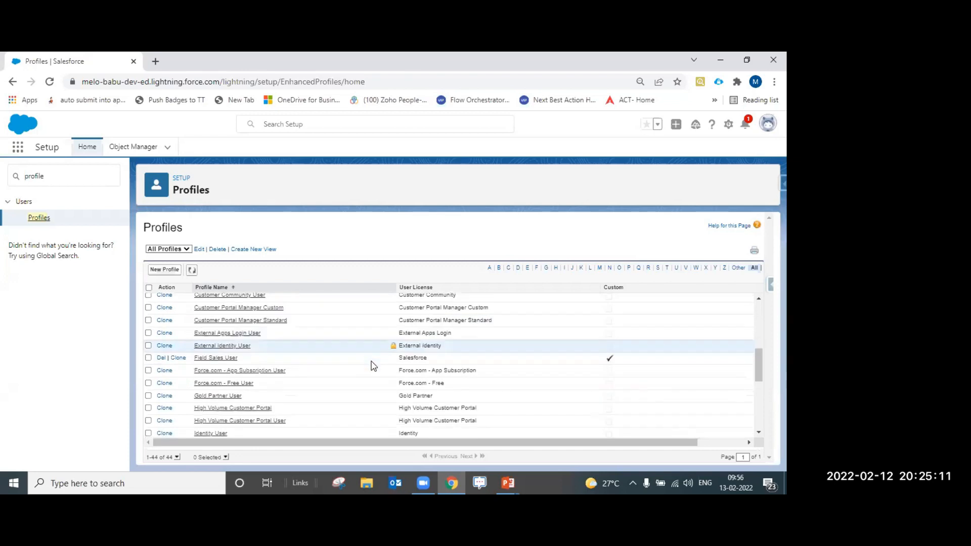
scroll(374, 372, "down", 4)
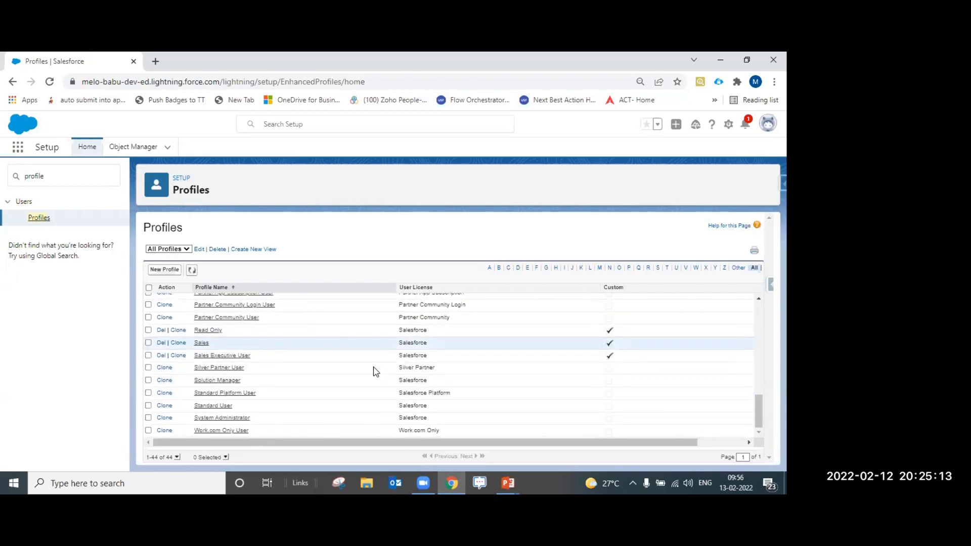
scroll(376, 372, "up", 2)
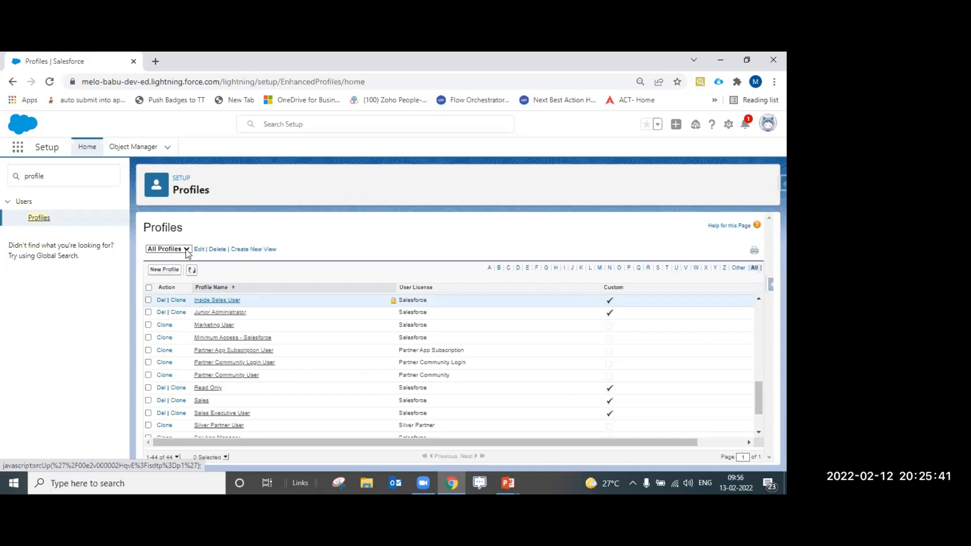
scroll(291, 329, "down", 1)
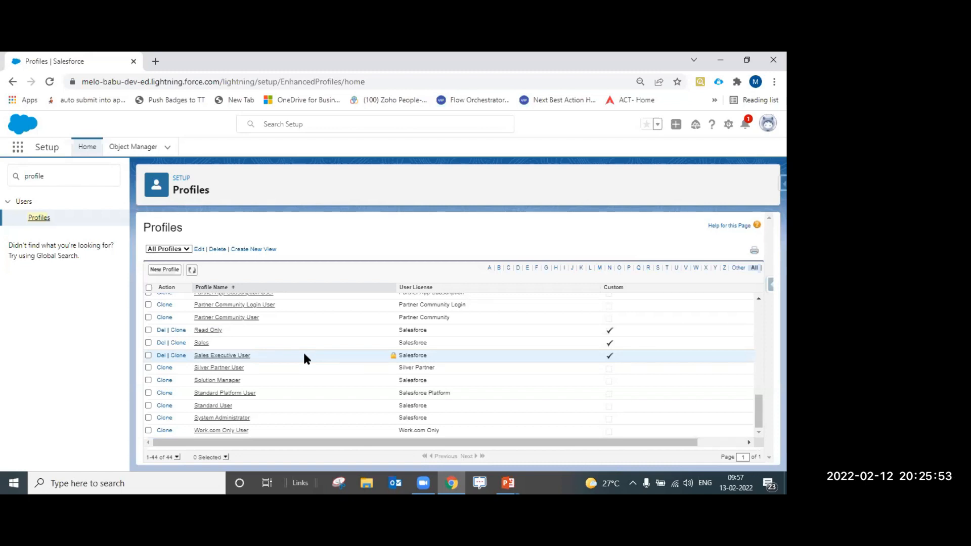
Return to the PowerPoint slide show and advance to the next slide
left_click(507, 481)
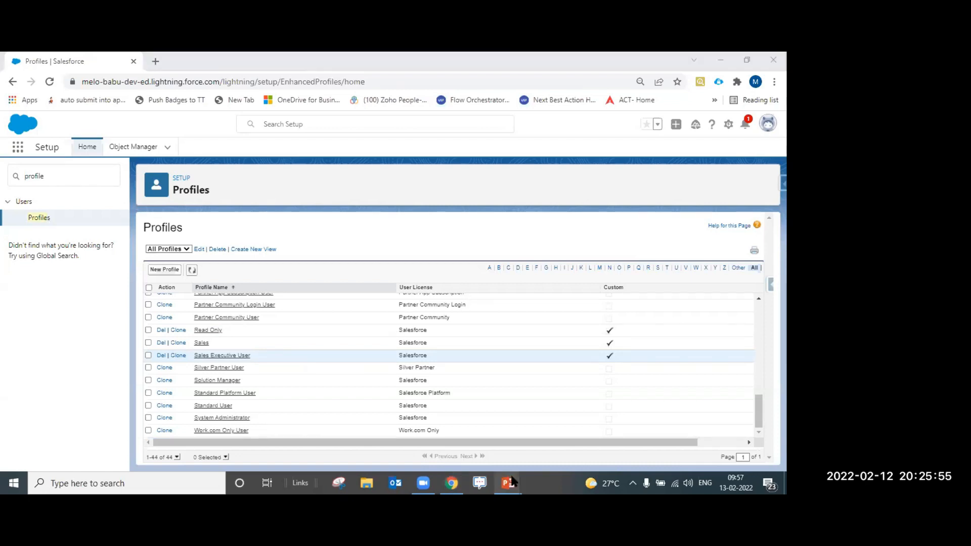
left_click(543, 434)
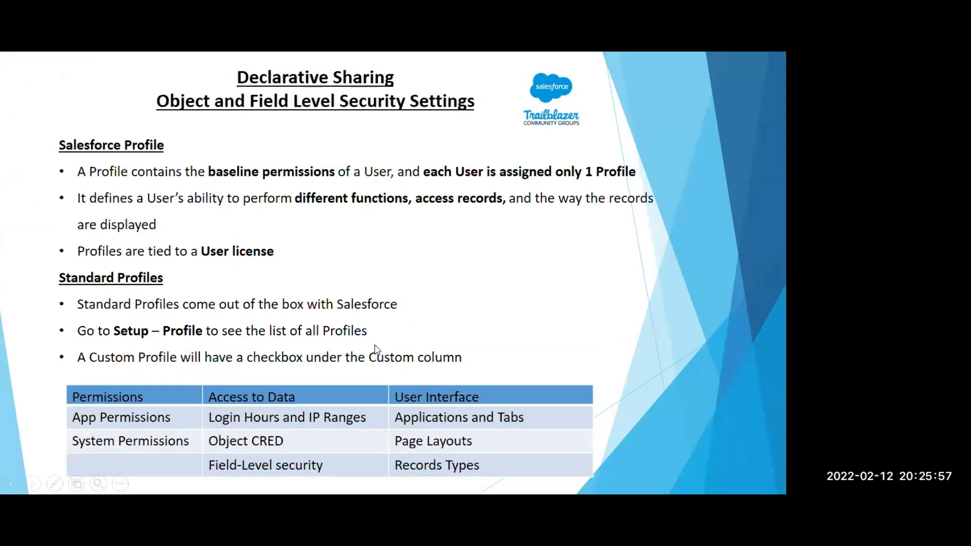
left_click(375, 345)
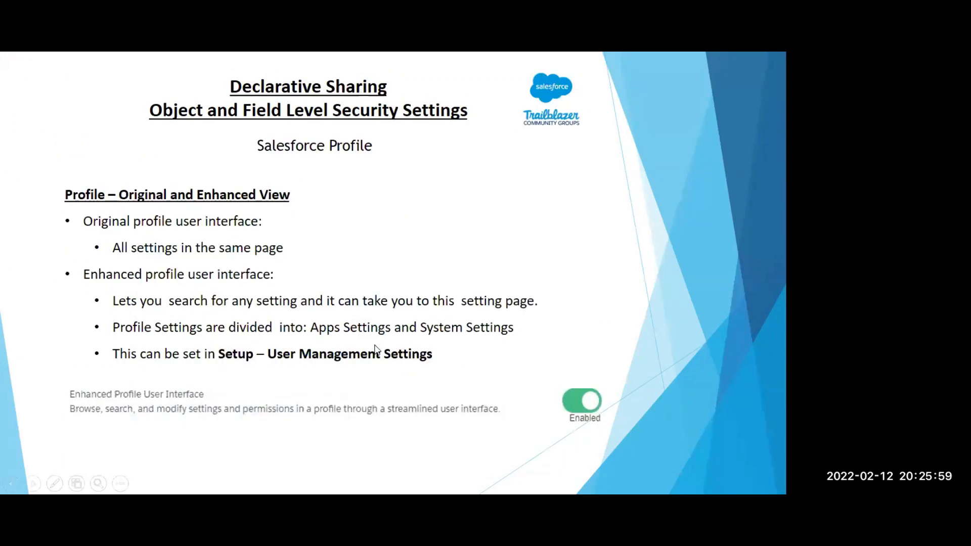
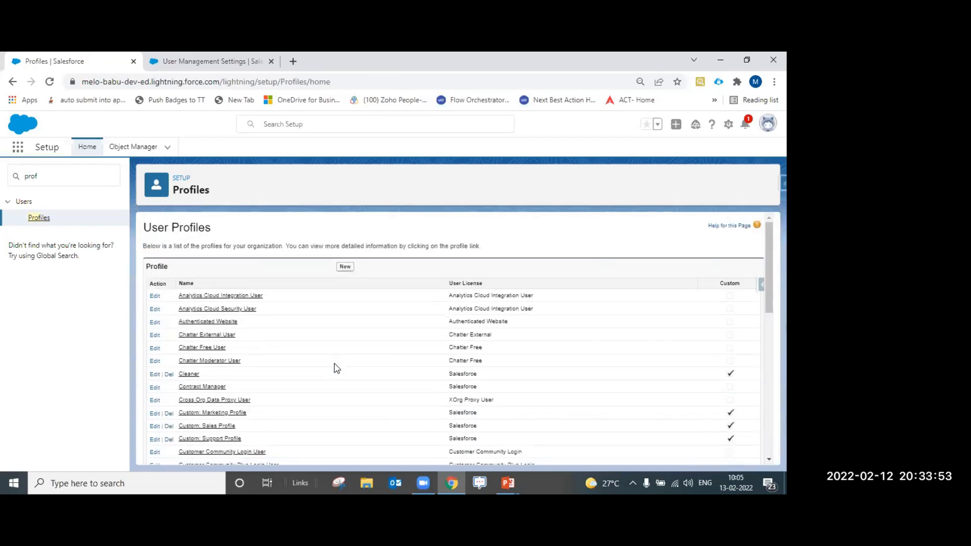
Scroll down the User Profiles list and open the Custom: Sales Profile
scroll(314, 359, "down", 3)
scroll(314, 359, "down", 1)
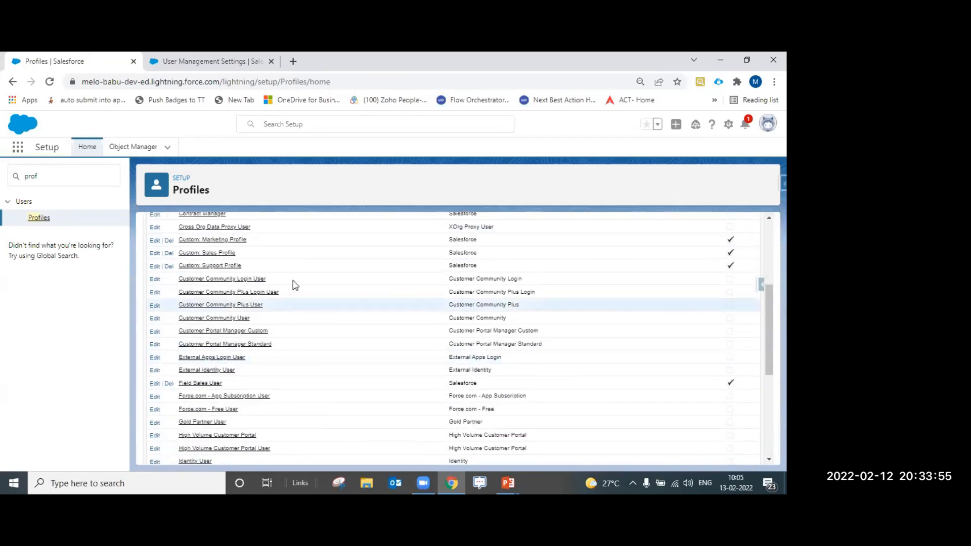
left_click(231, 252)
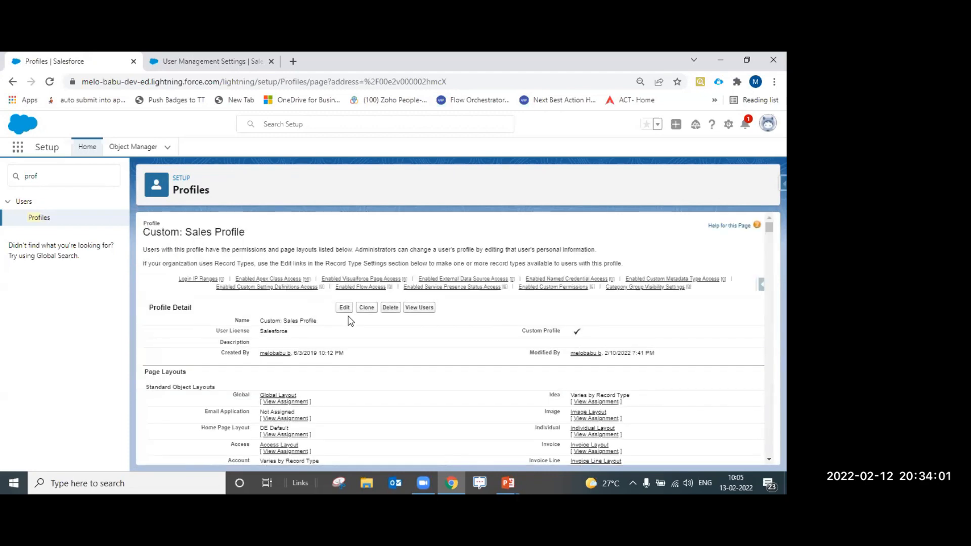
Glance at the slide on what profiles configure, then return to the Custom: Sales Profile
key("alt+Tab")
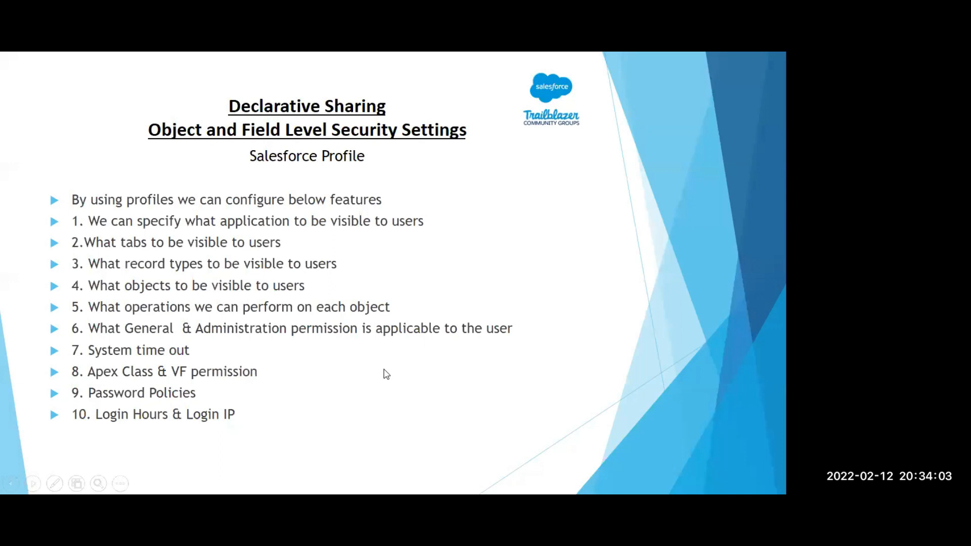
key("alt+Tab")
scroll(450, 370, "down", 2)
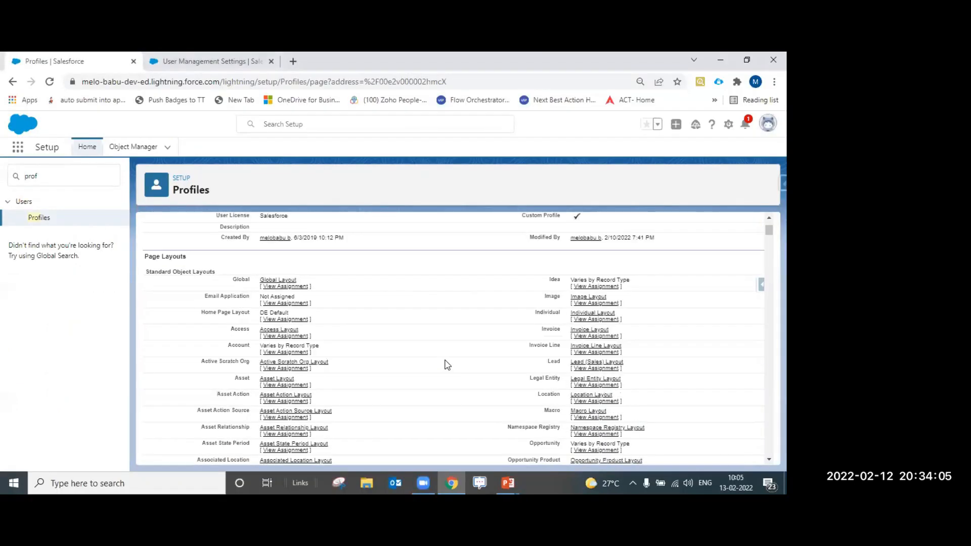
scroll(447, 353, "up", 1)
scroll(452, 355, "up", 1)
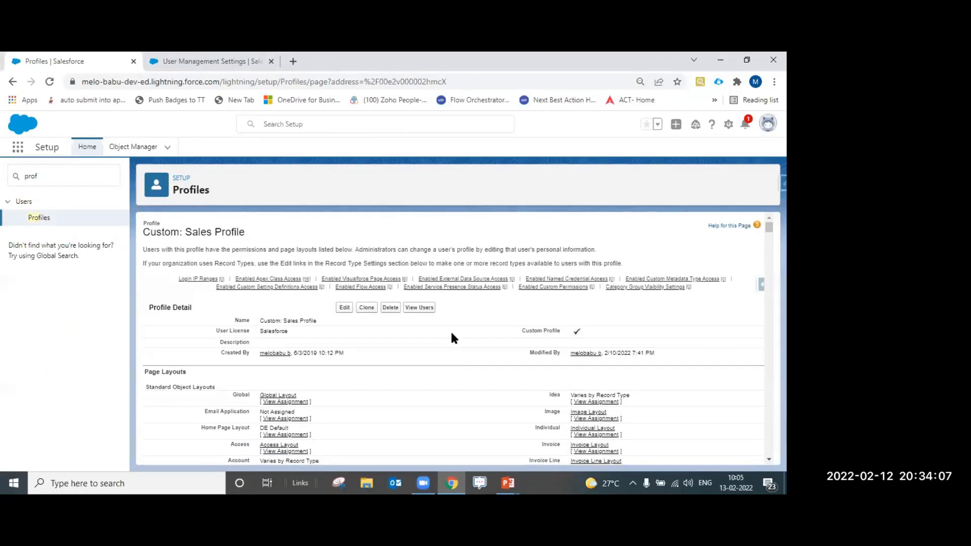
Scroll the profile from Profile Detail through page layouts and field-level security to Custom App Settings
scroll(456, 338, "down", 2)
scroll(458, 340, "down", 4)
scroll(457, 342, "up", 5)
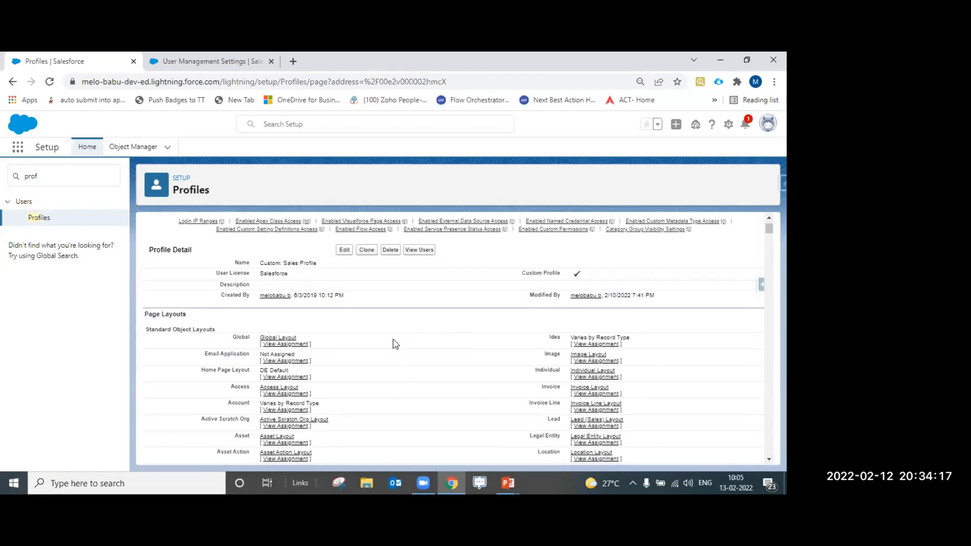
scroll(395, 345, "down", 10)
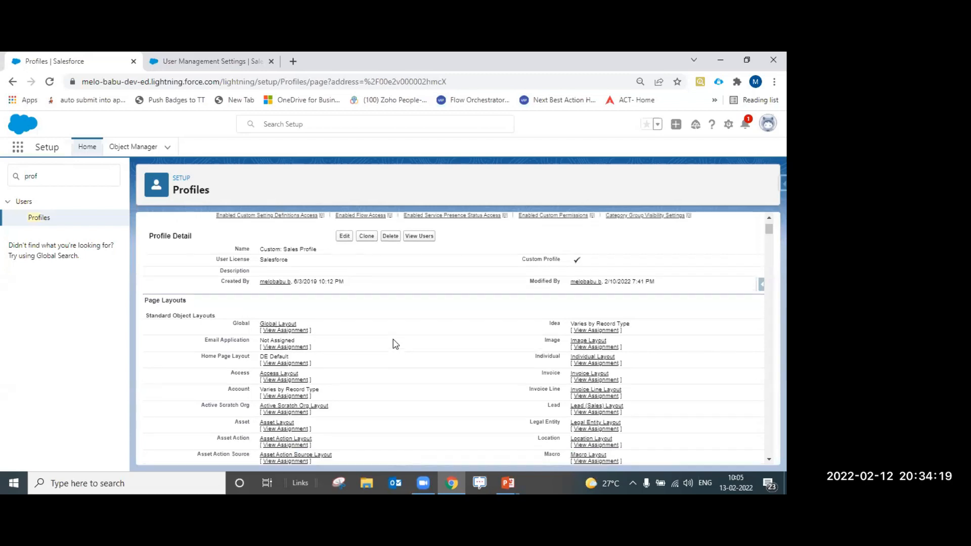
scroll(402, 344, "down", 15)
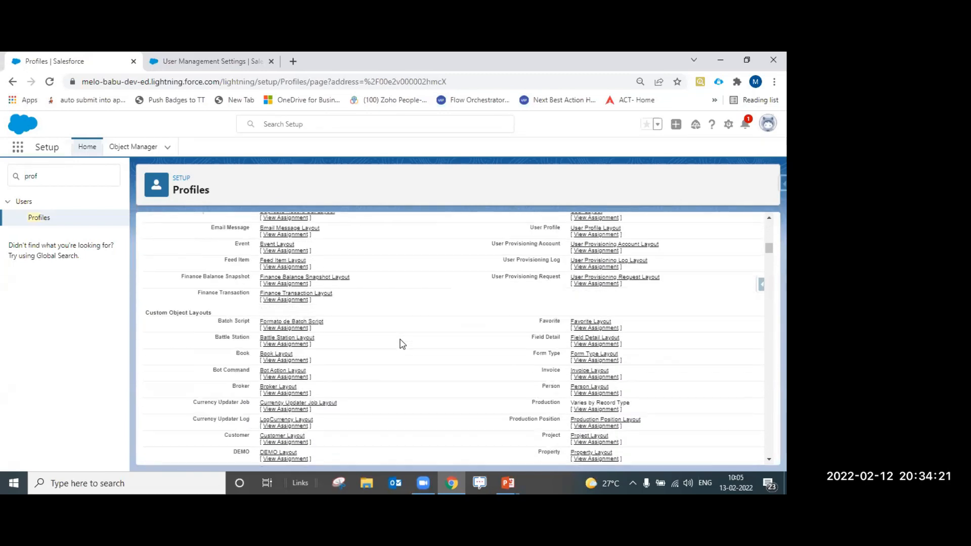
scroll(402, 344, "down", 5)
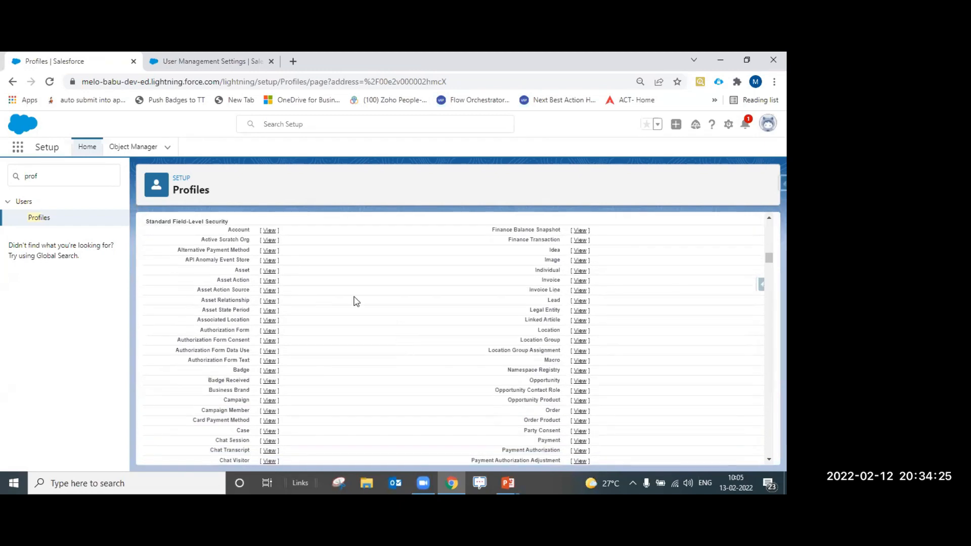
scroll(373, 290, "down", 10)
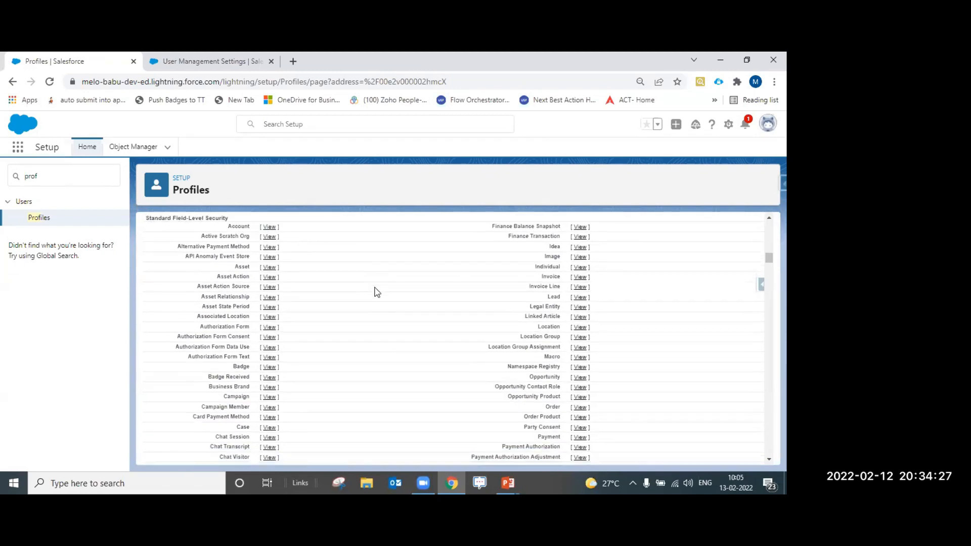
scroll(374, 292, "down", 3)
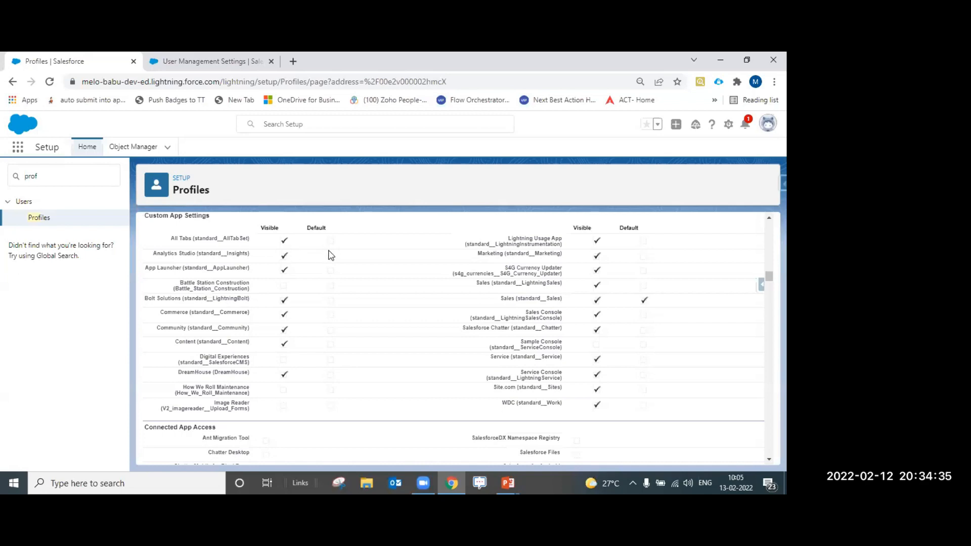
scroll(324, 277, "down", 3)
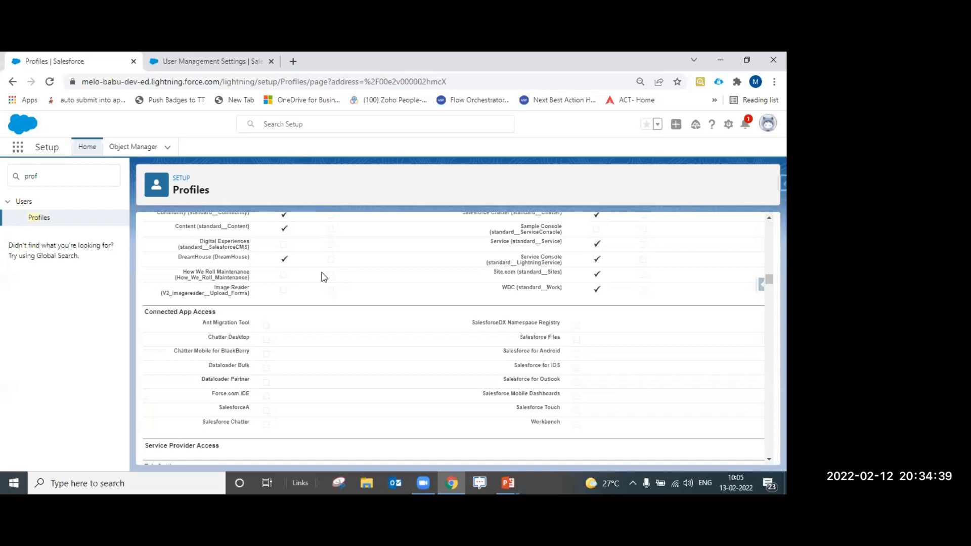
scroll(324, 278, "down", 3)
scroll(324, 277, "down", 3)
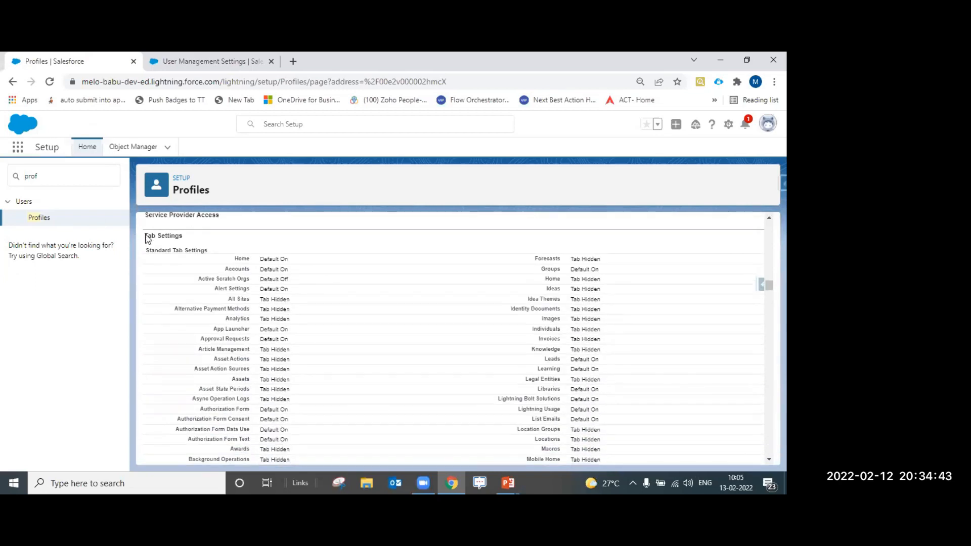
scroll(263, 276, "down", 12)
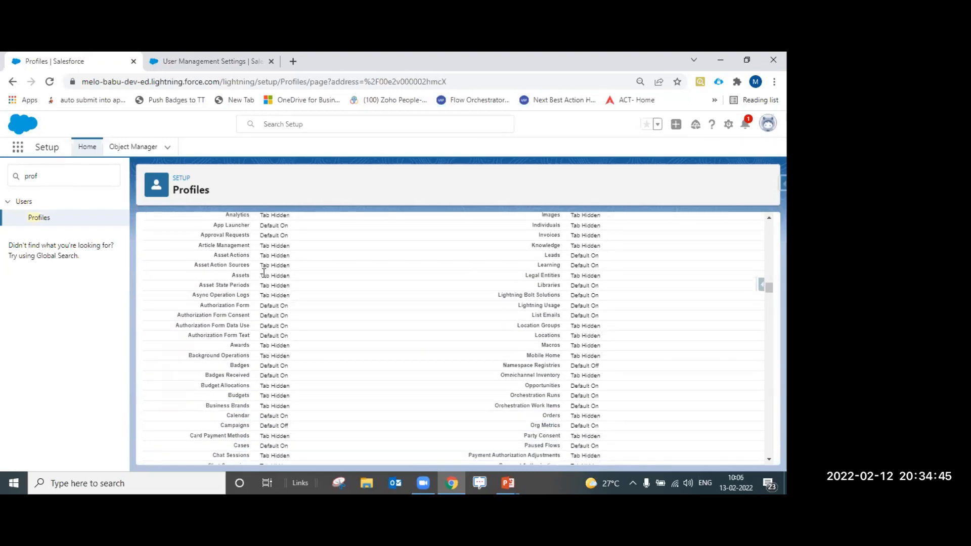
scroll(269, 279, "down", 8)
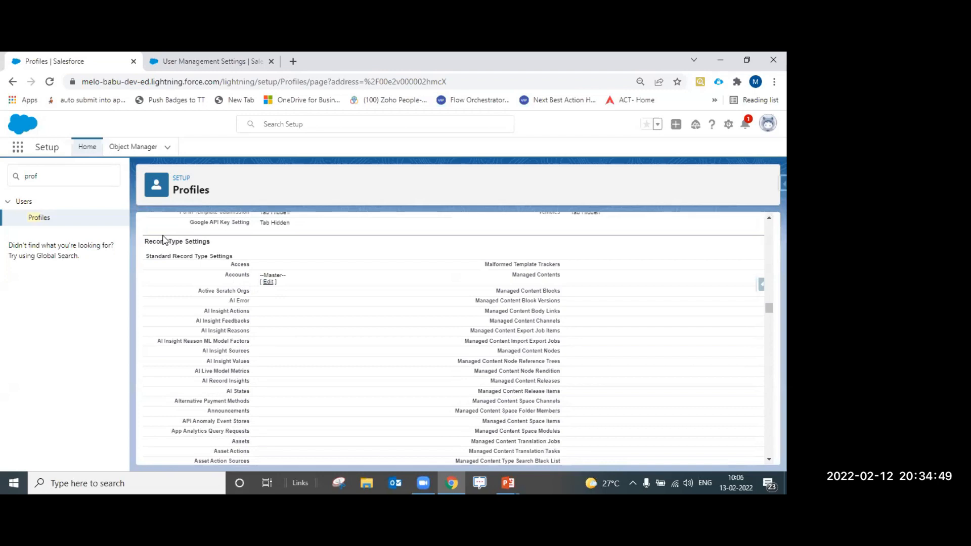
left_click_drag(145, 241, 214, 248)
scroll(257, 284, "down", 12)
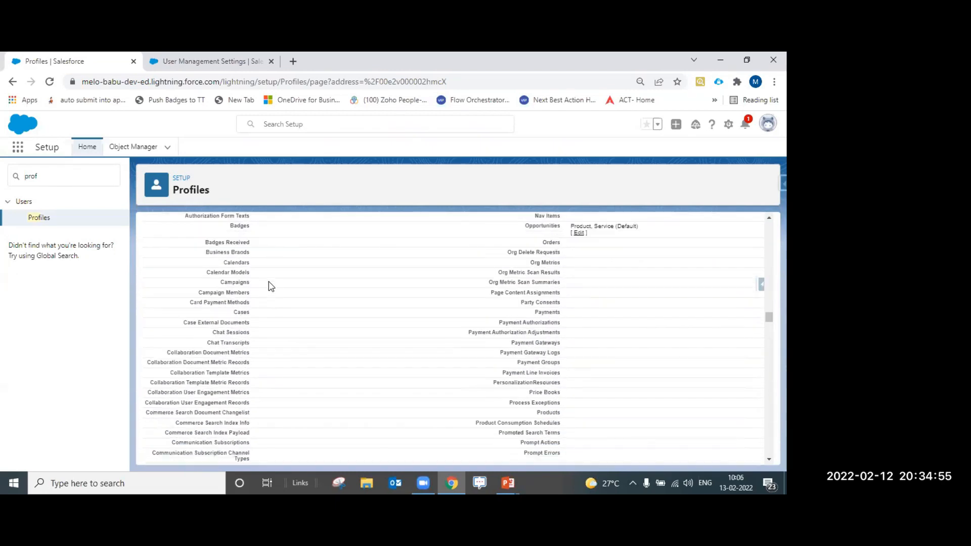
scroll(268, 286, "up", 10)
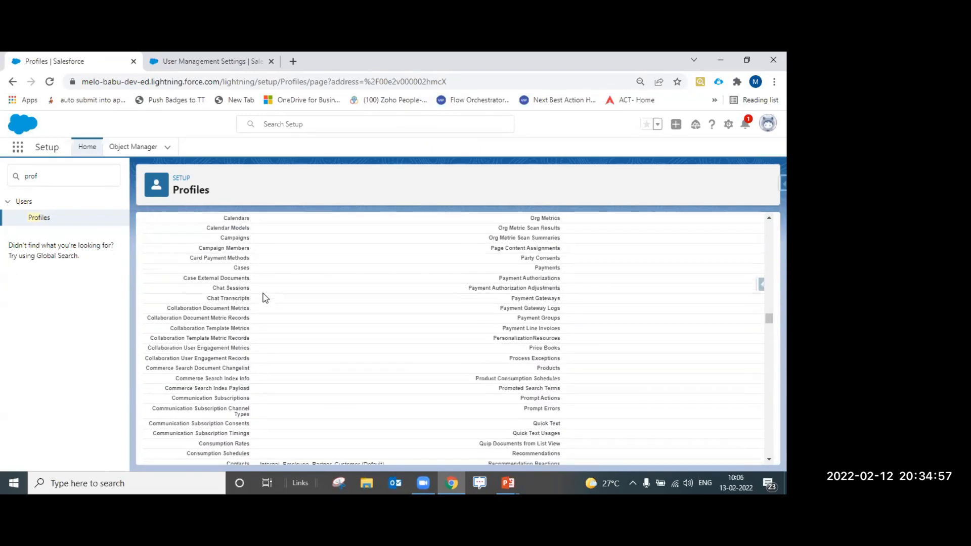
scroll(265, 297, "up", 3)
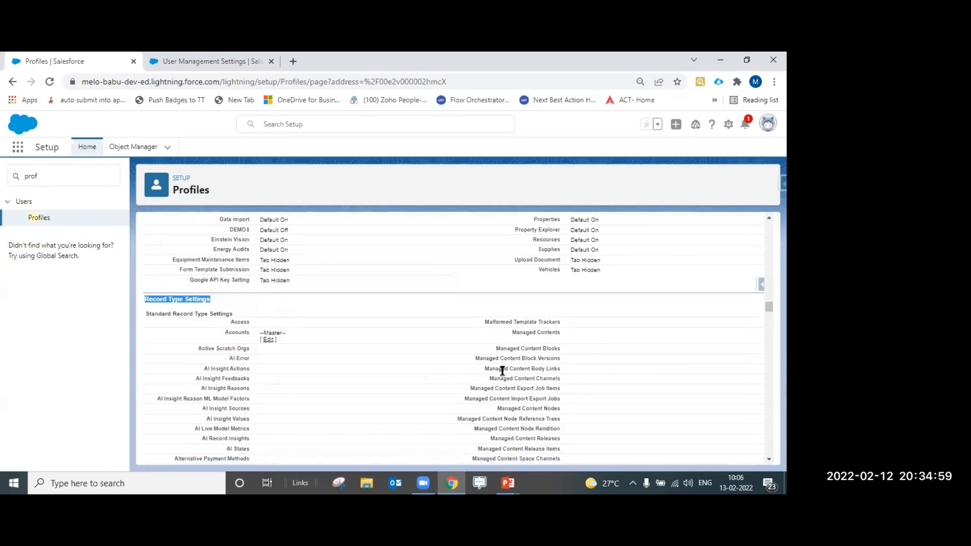
scroll(512, 324, "down", 15)
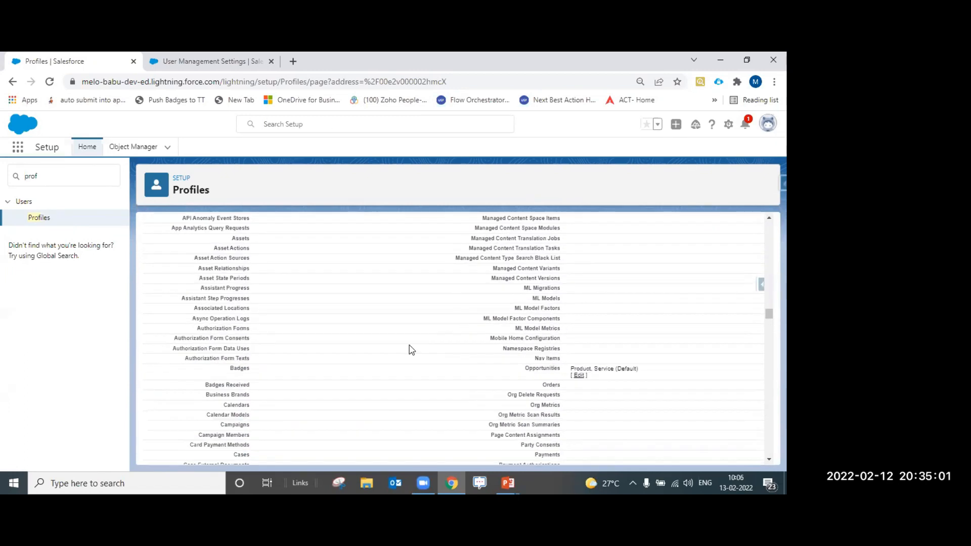
scroll(246, 326, "up", 12)
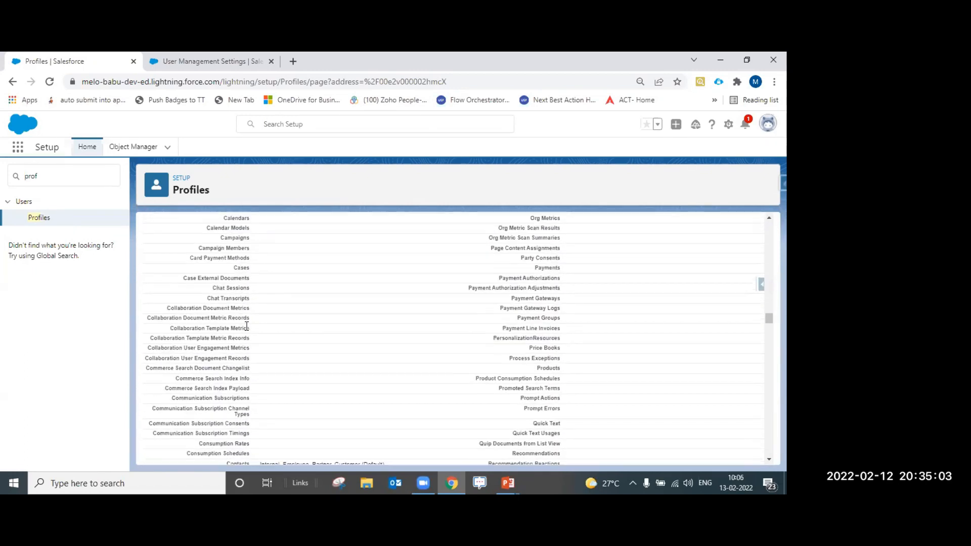
scroll(246, 327, "down", 15)
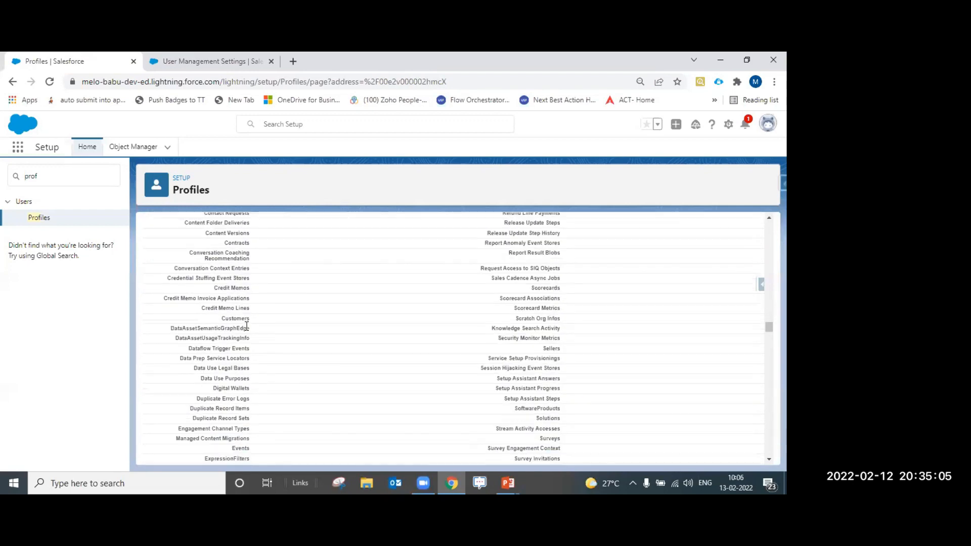
scroll(246, 326, "down", 2)
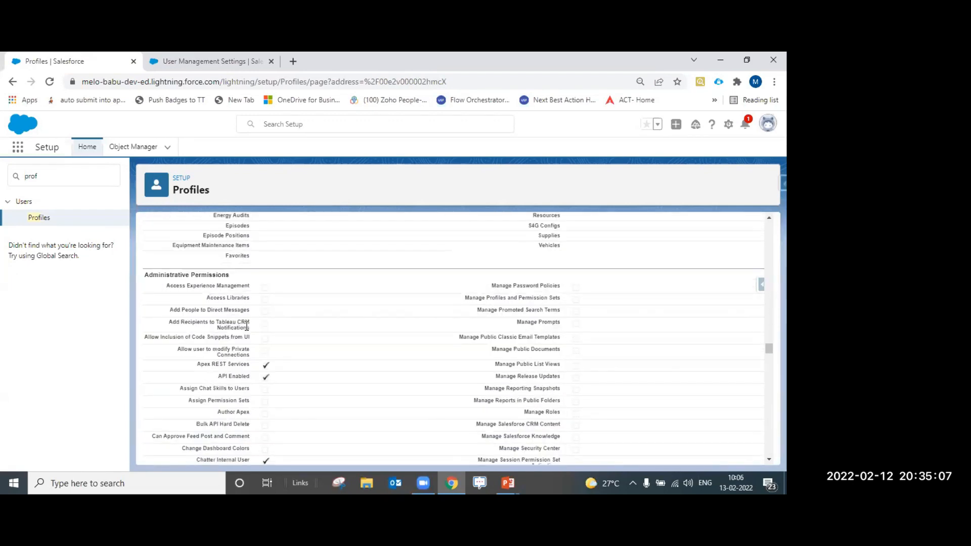
scroll(247, 327, "down", 1)
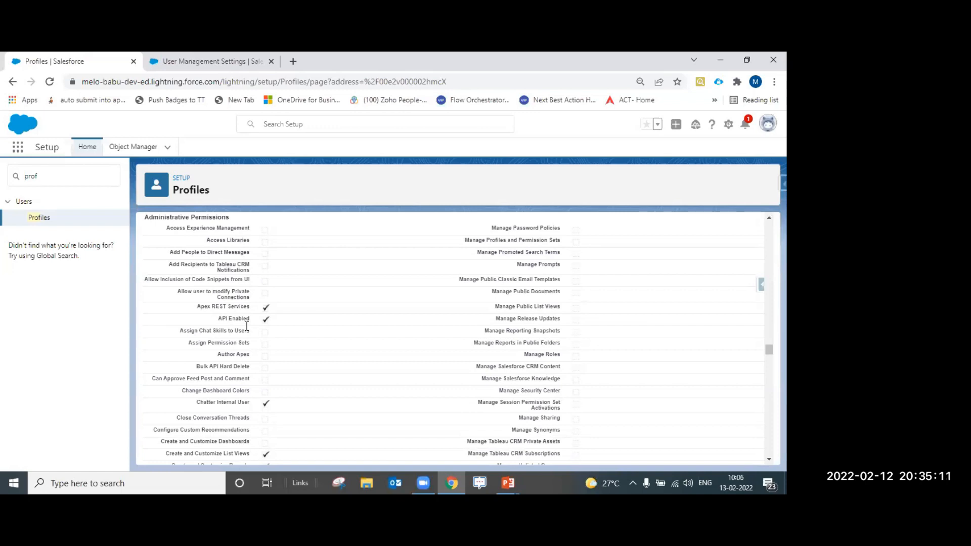
left_click_drag(240, 214, 188, 224)
left_click_drag(235, 354, 147, 351)
scroll(297, 377, "down", 3)
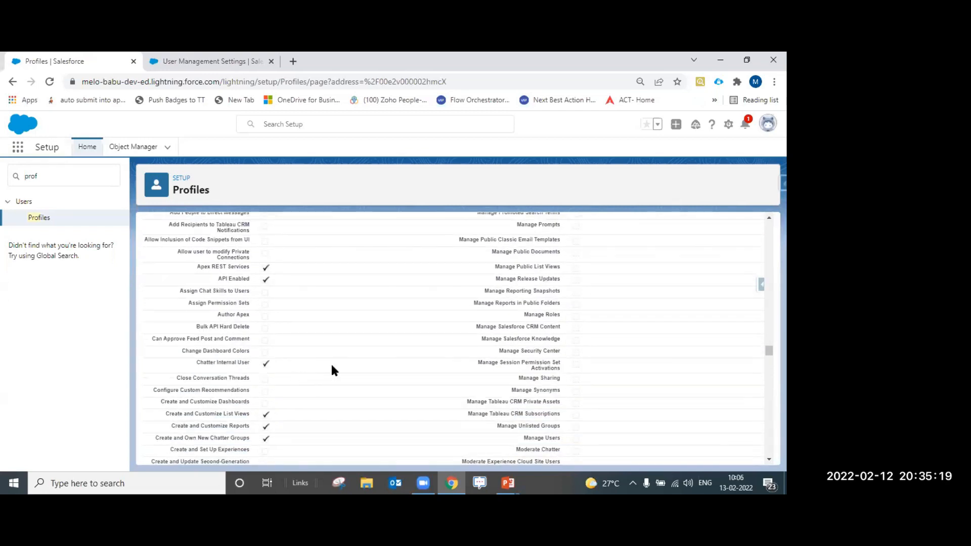
scroll(332, 366, "down", 2)
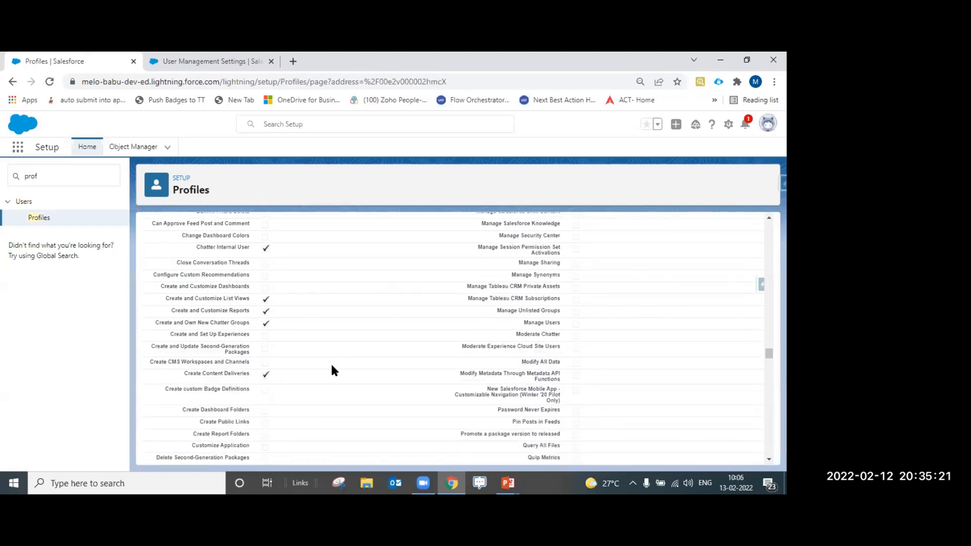
scroll(332, 370, "down", 1)
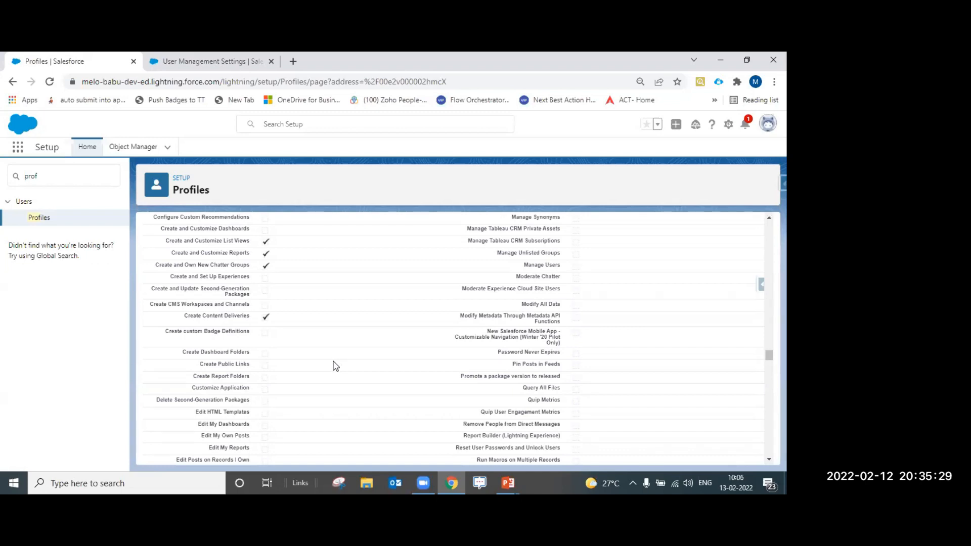
scroll(337, 366, "down", 2)
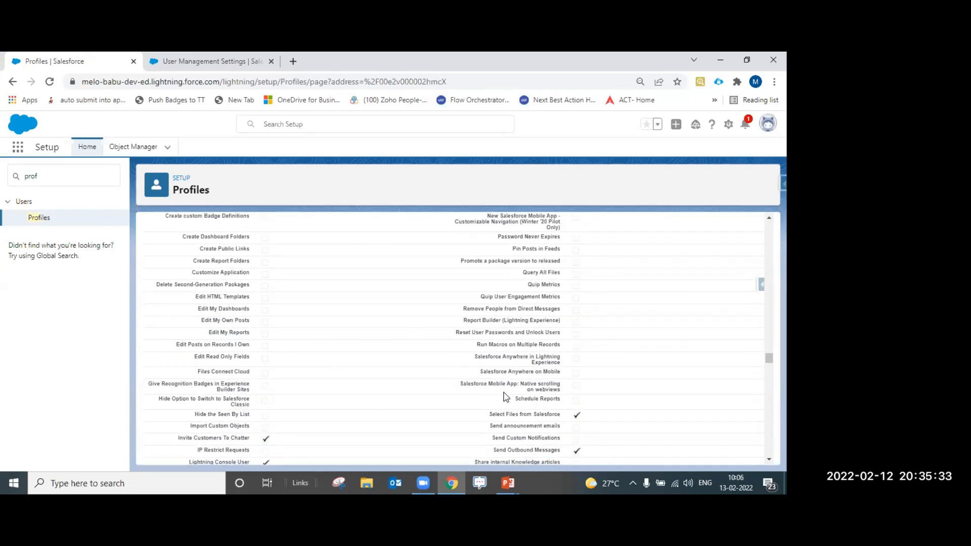
left_click_drag(515, 399, 559, 401)
scroll(330, 352, "down", 2)
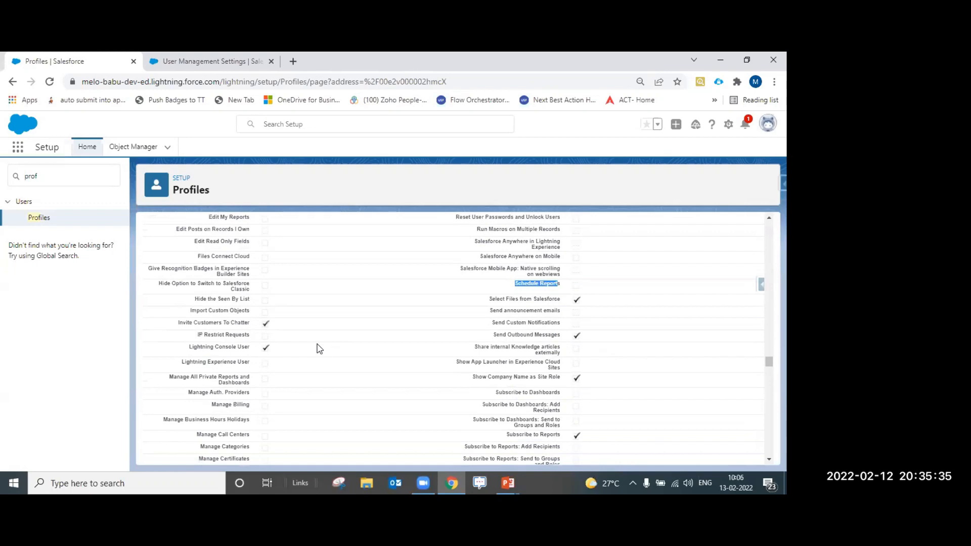
left_click_drag(206, 378, 248, 383)
scroll(271, 370, "down", 2)
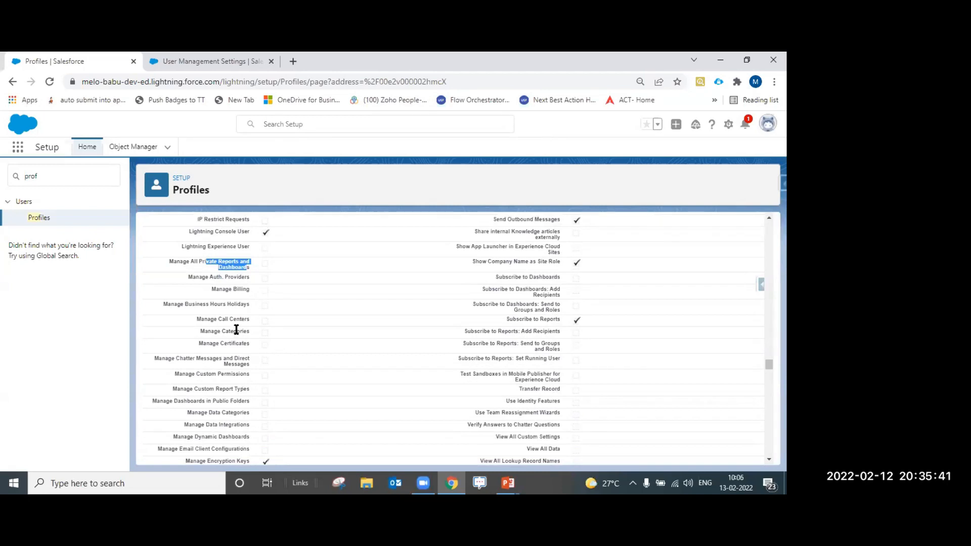
scroll(237, 329, "down", 4)
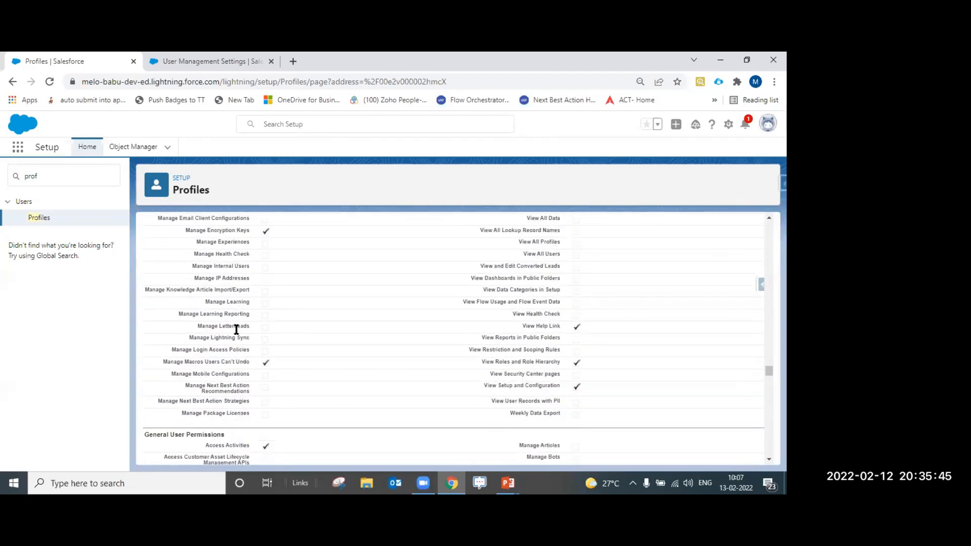
scroll(236, 329, "down", 2)
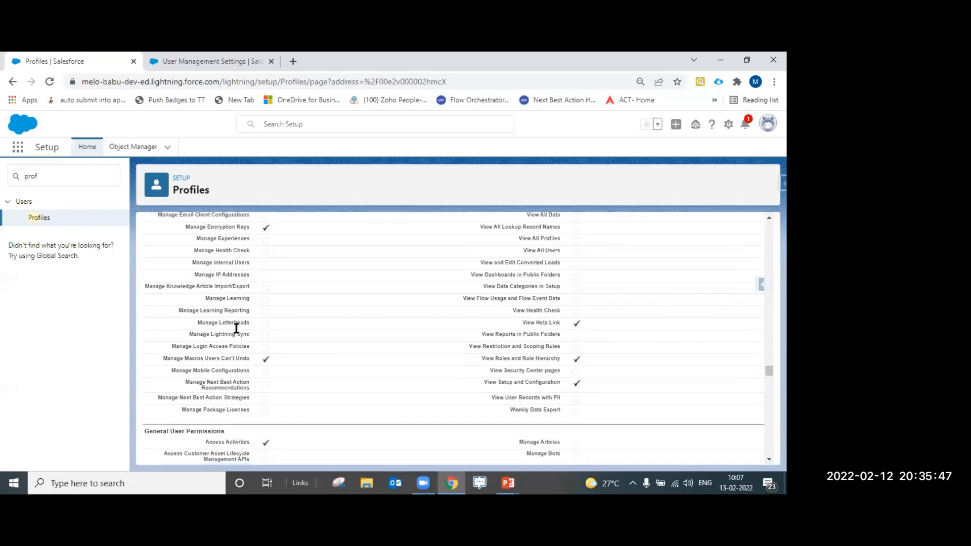
left_click_drag(230, 330, 152, 320)
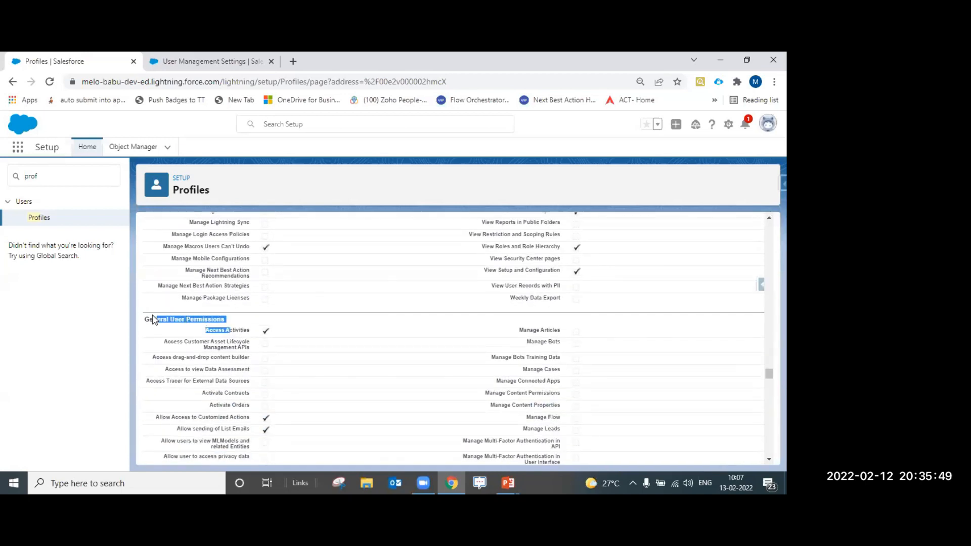
left_click(292, 321)
scroll(300, 321, "down", 6)
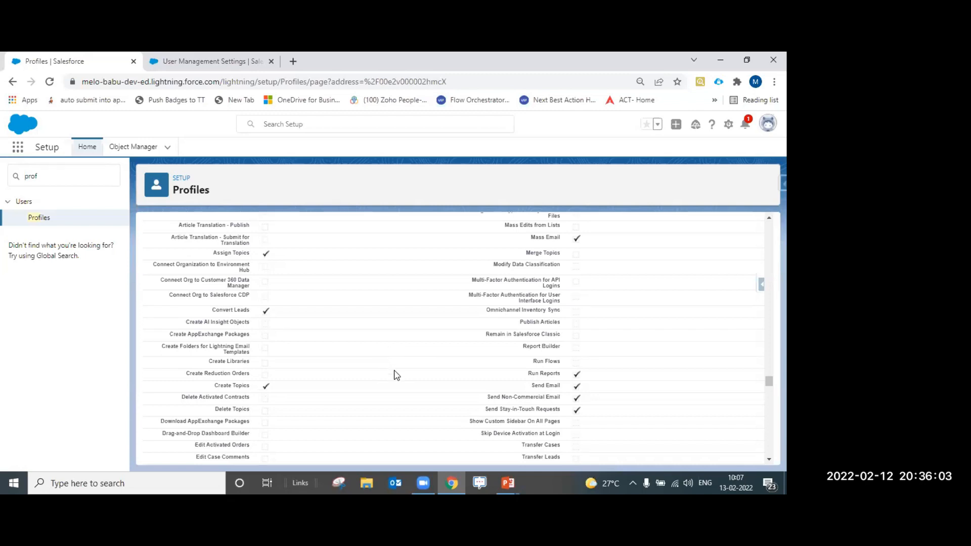
scroll(396, 375, "down", 1)
scroll(397, 375, "down", 2)
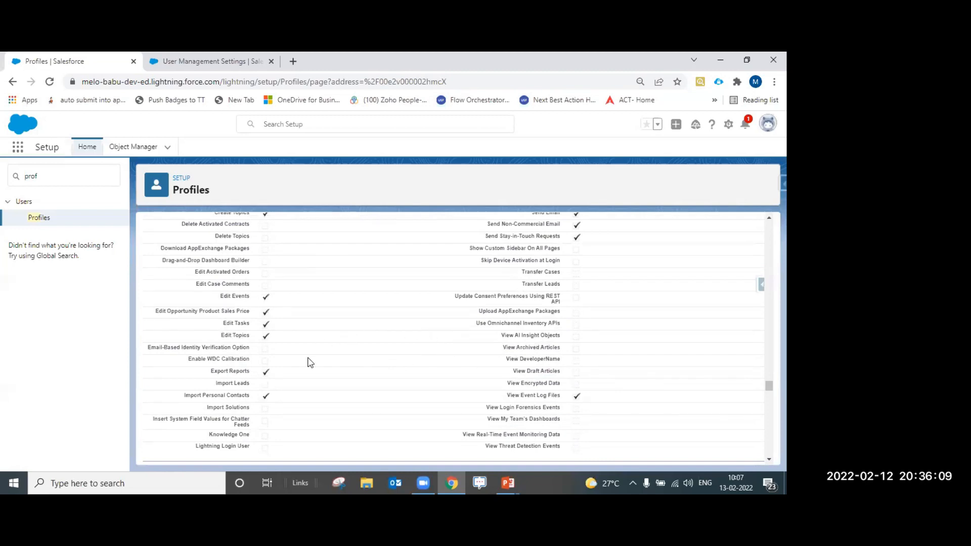
scroll(339, 369, "down", 1)
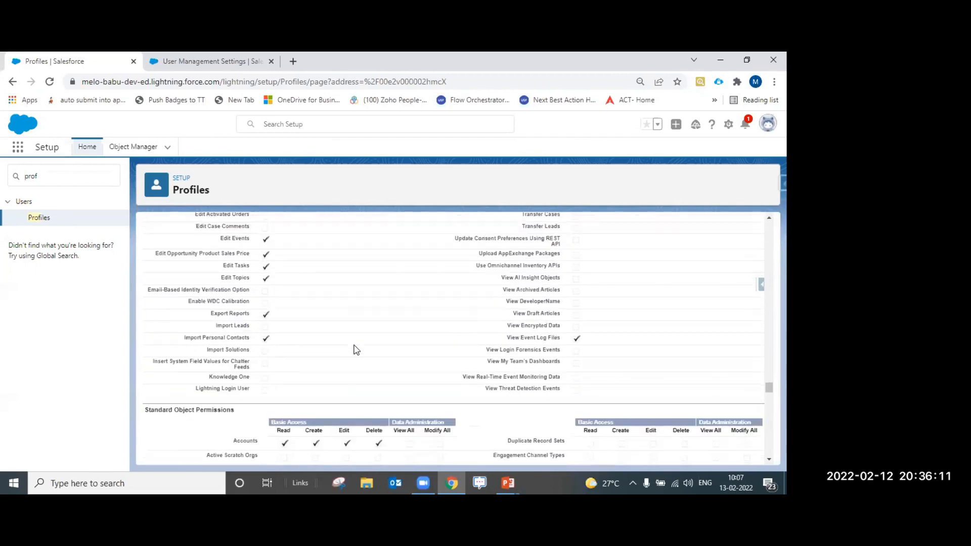
scroll(431, 355, "up", 1)
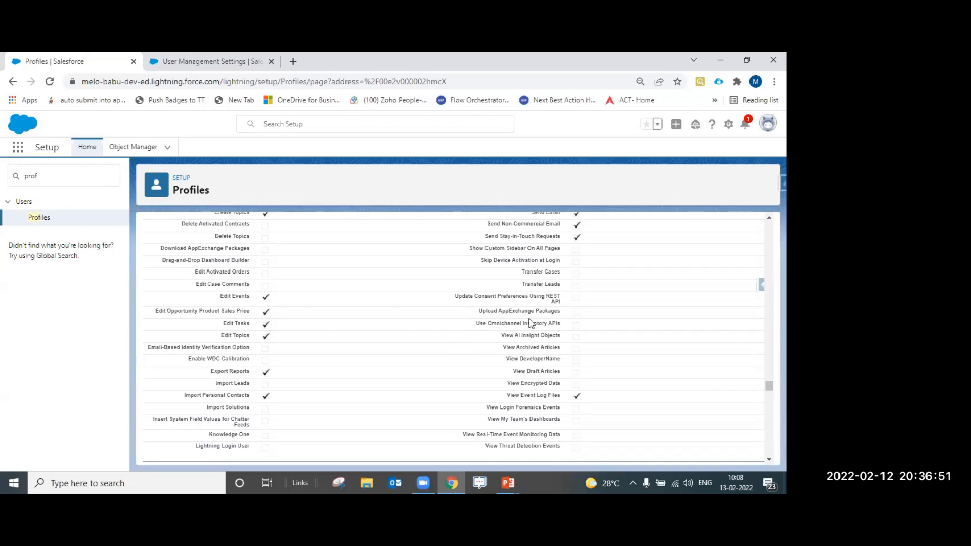
scroll(554, 313, "down", 3)
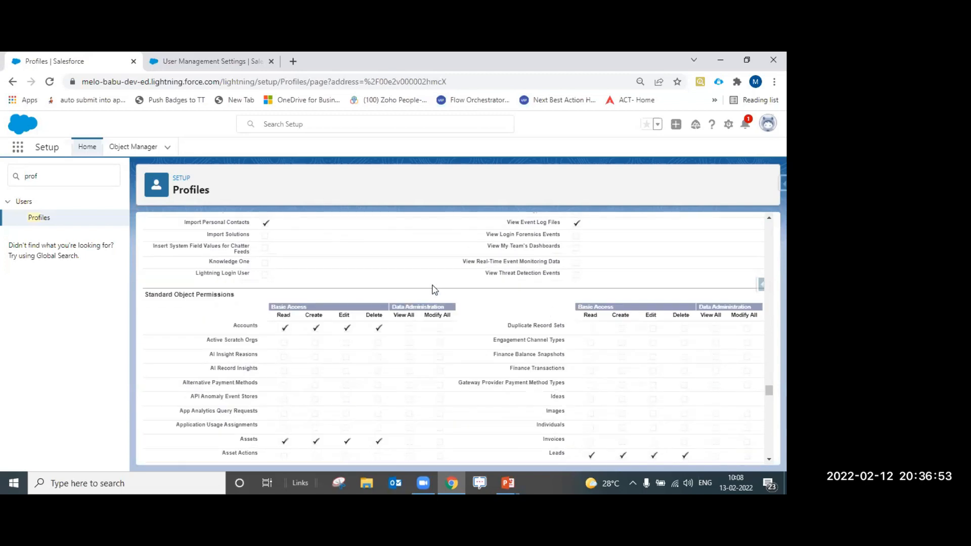
scroll(413, 308, "down", 1)
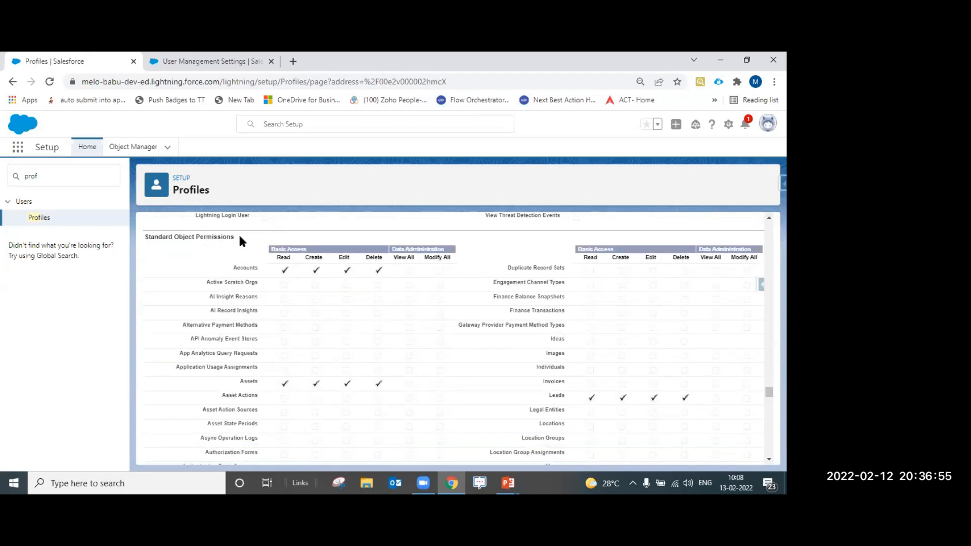
left_click_drag(238, 235, 143, 239)
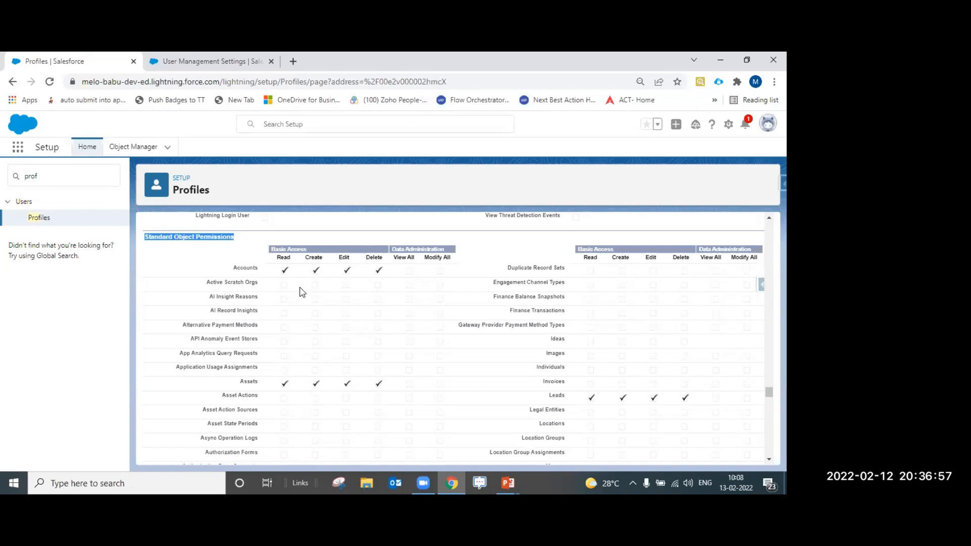
left_click_drag(233, 268, 448, 265)
left_click(385, 271)
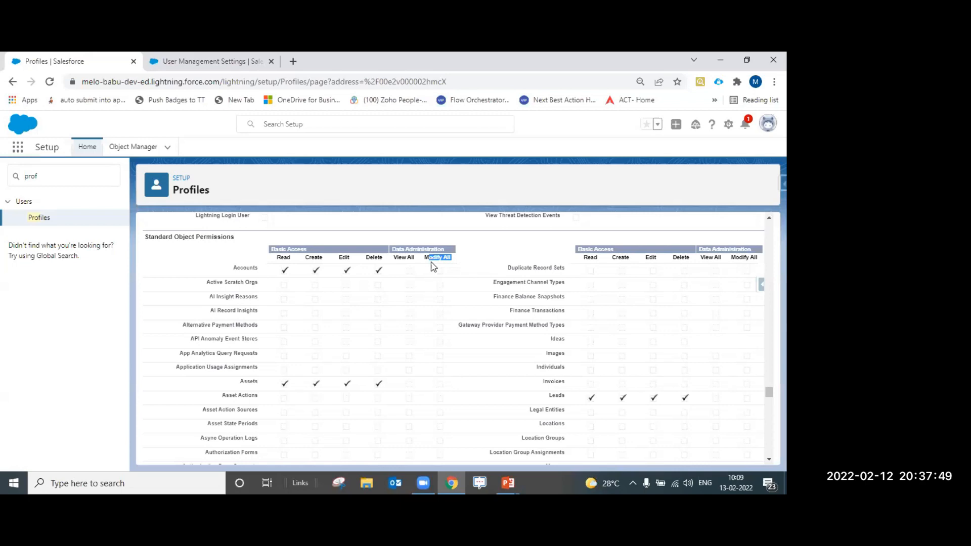
left_click(275, 250)
double_click(238, 267)
left_click(226, 256)
double_click(252, 268)
double_click(283, 257)
scroll(336, 318, "down", 9)
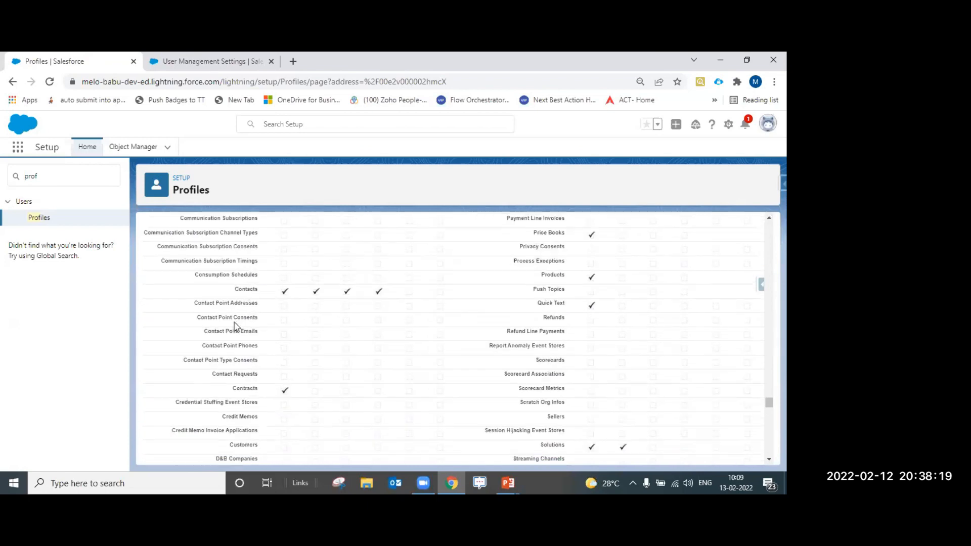
scroll(243, 324, "down", 5)
scroll(250, 322, "down", 5)
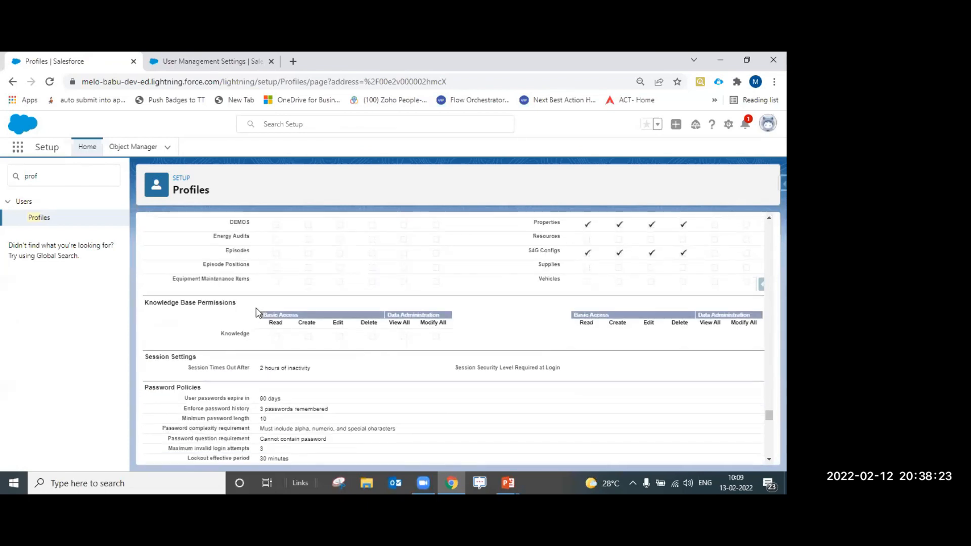
scroll(256, 312, "up", 4)
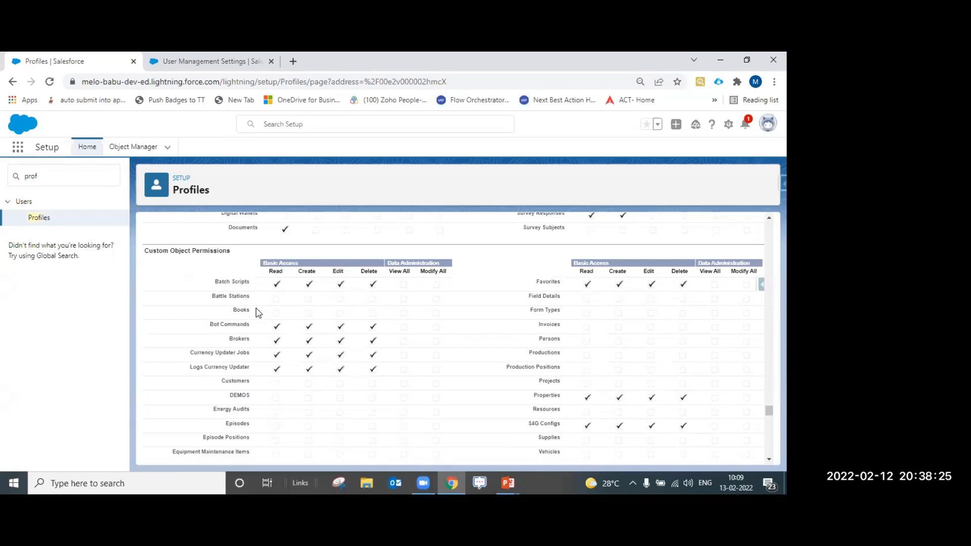
scroll(258, 314, "down", 5)
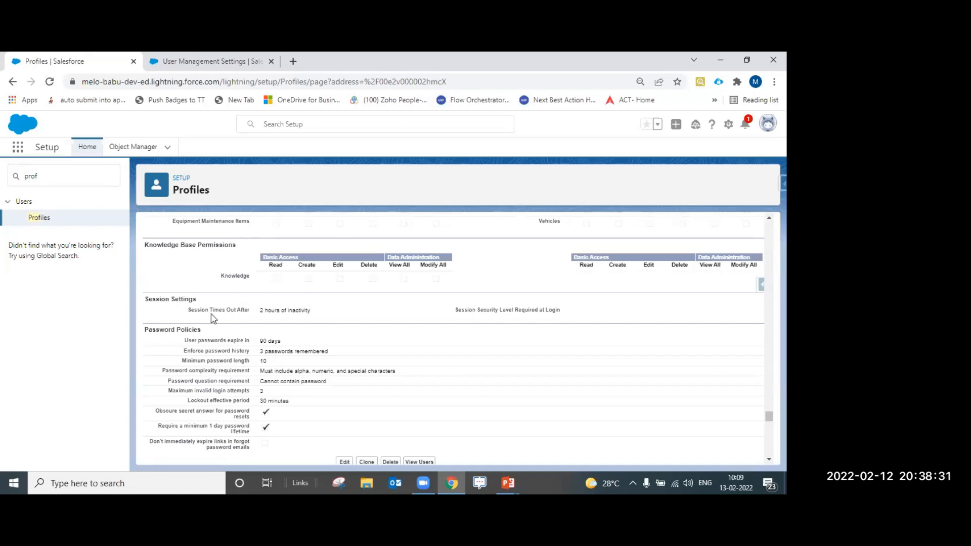
left_click_drag(206, 299, 157, 299)
left_click(193, 317)
left_click_drag(188, 310, 227, 313)
left_click(500, 481)
left_click(591, 445)
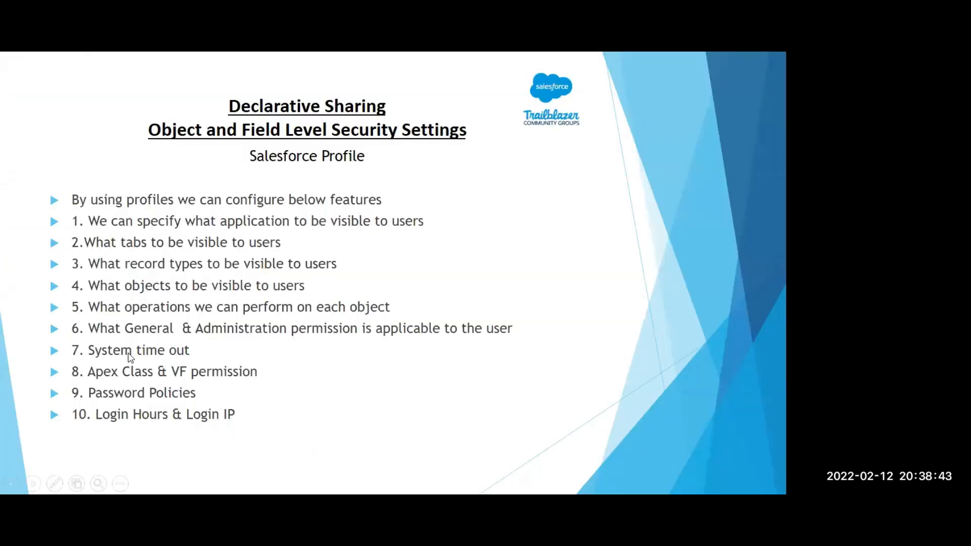
left_click(281, 346)
key("Left")
key("alt+Tab")
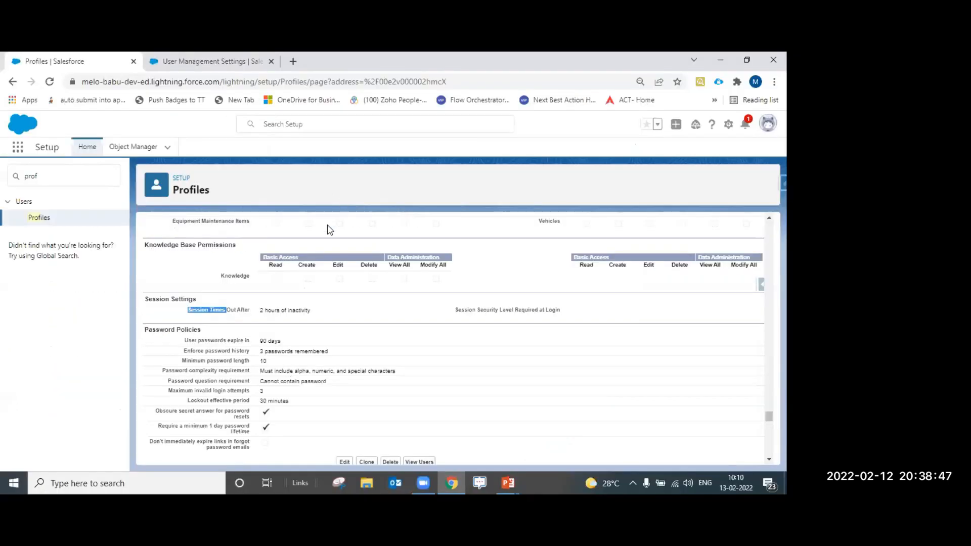
left_click_drag(315, 316, 260, 312)
left_click(263, 323)
left_click_drag(262, 311, 288, 310)
left_click(317, 317)
left_click_drag(465, 309, 561, 311)
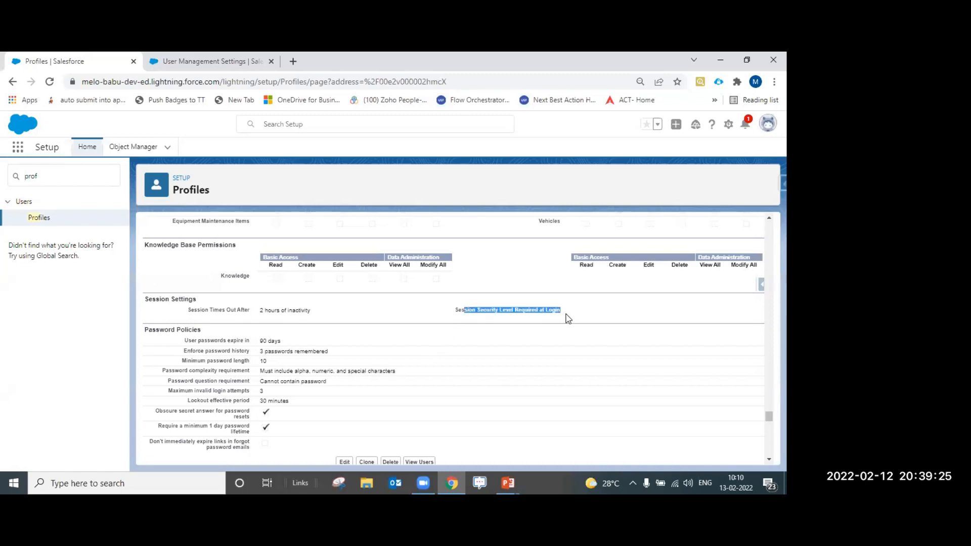
left_click(516, 316)
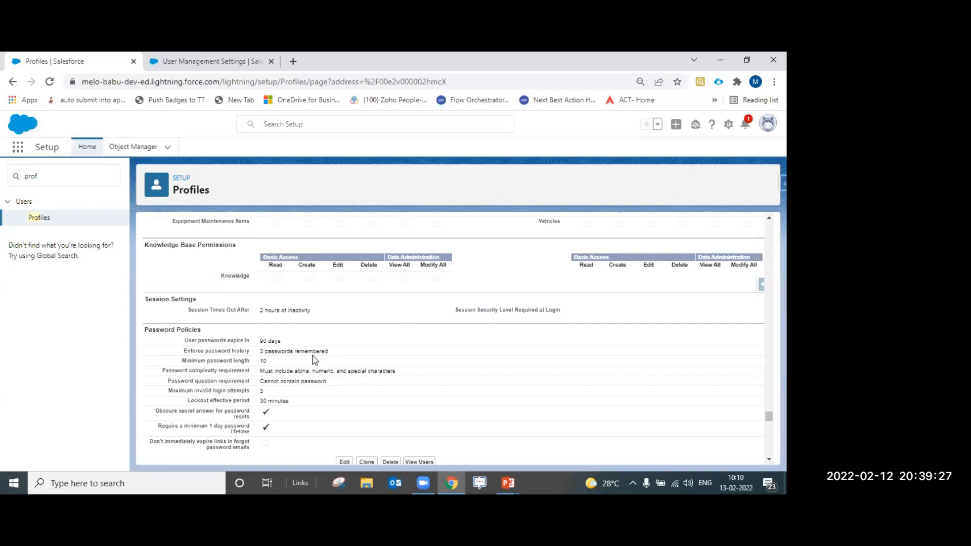
scroll(307, 354, "down", 1)
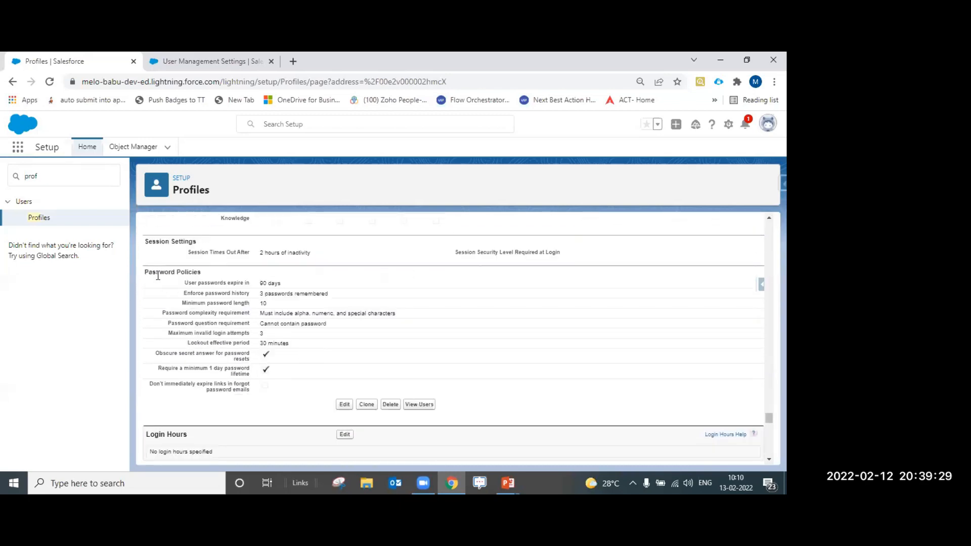
left_click_drag(144, 273, 192, 273)
left_click_drag(208, 276, 135, 274)
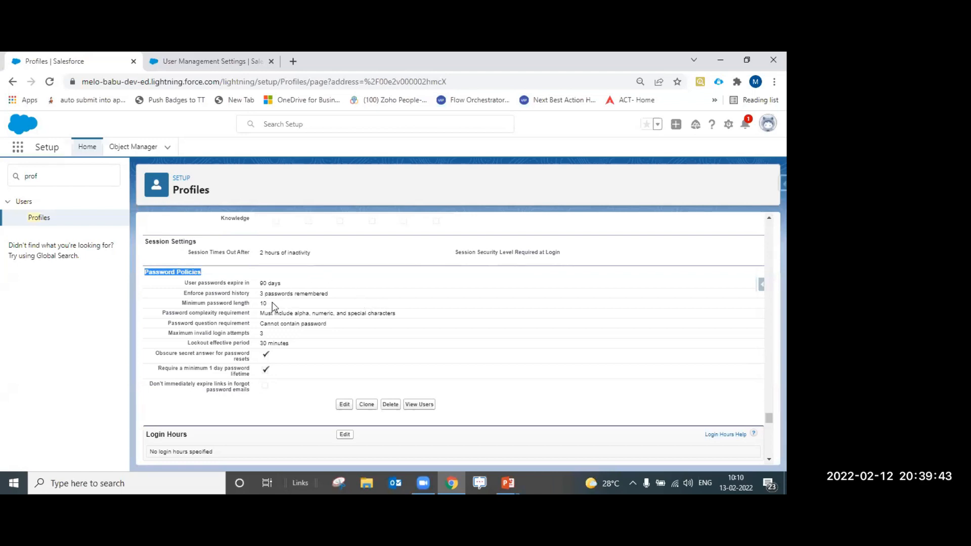
left_click_drag(184, 284, 262, 283)
left_click(285, 286)
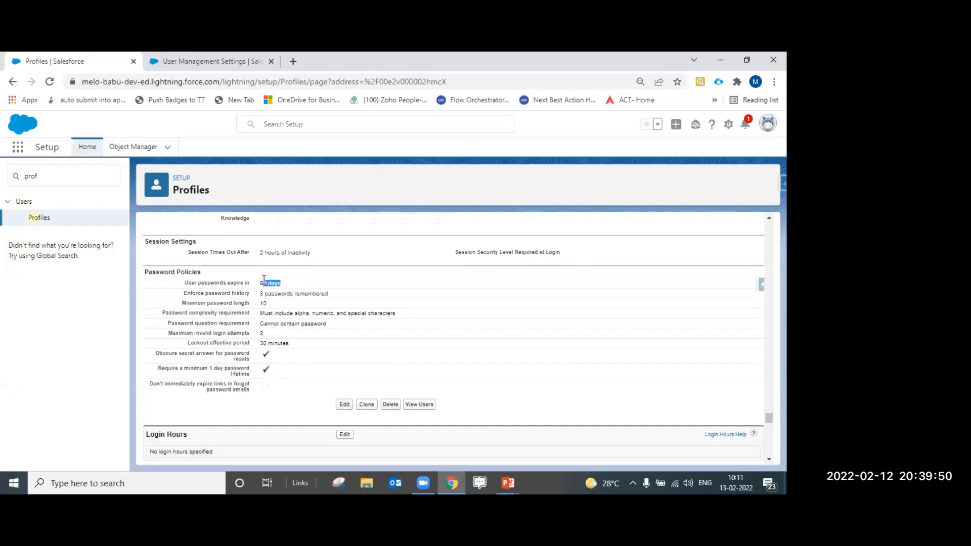
left_click(291, 290)
left_click_drag(281, 284, 265, 285)
left_click_drag(183, 293, 329, 296)
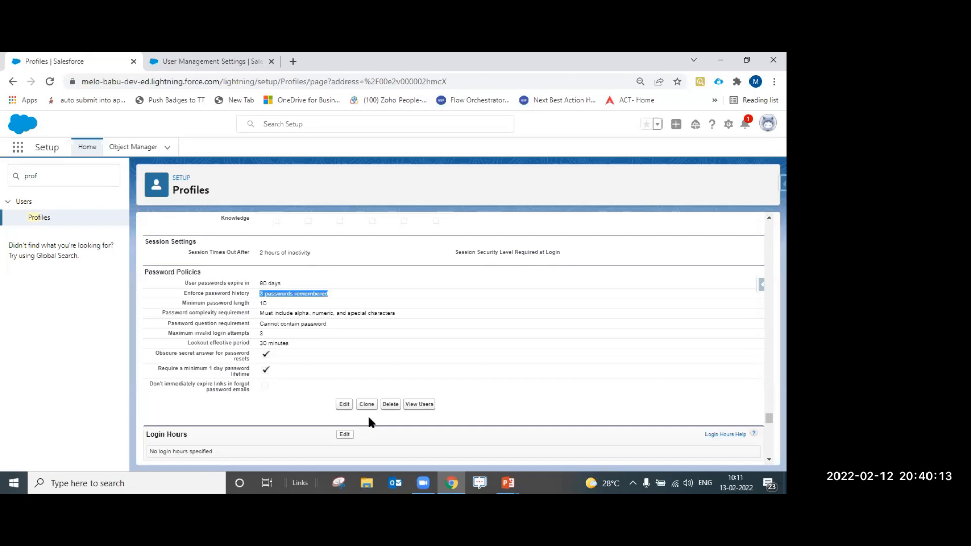
left_click(275, 309)
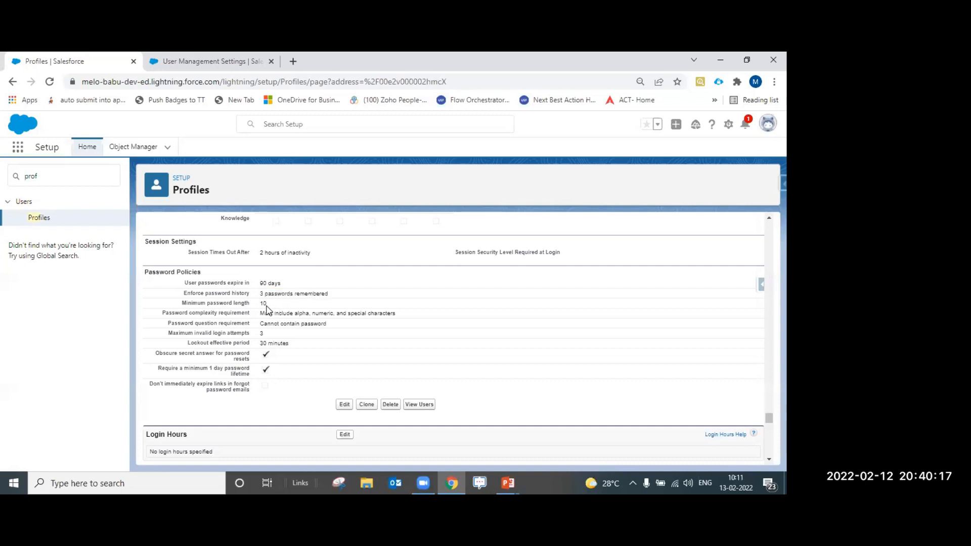
left_click_drag(185, 293, 260, 298)
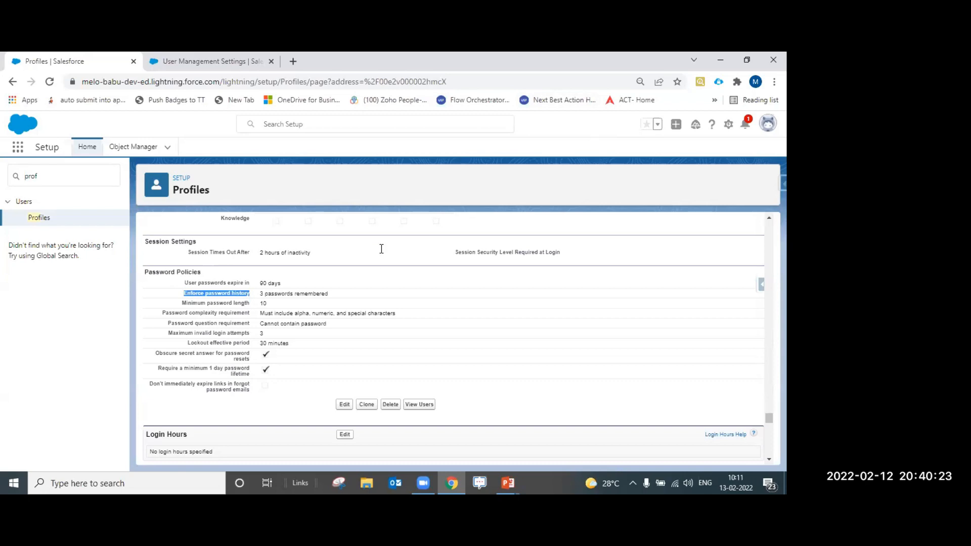
left_click(327, 294)
left_click_drag(327, 295, 261, 296)
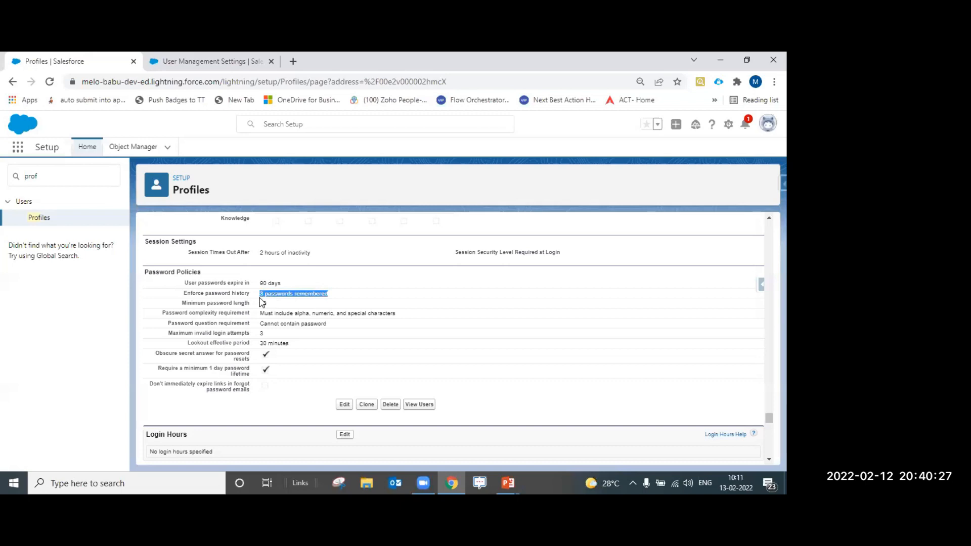
left_click(266, 301)
left_click_drag(186, 303, 242, 304)
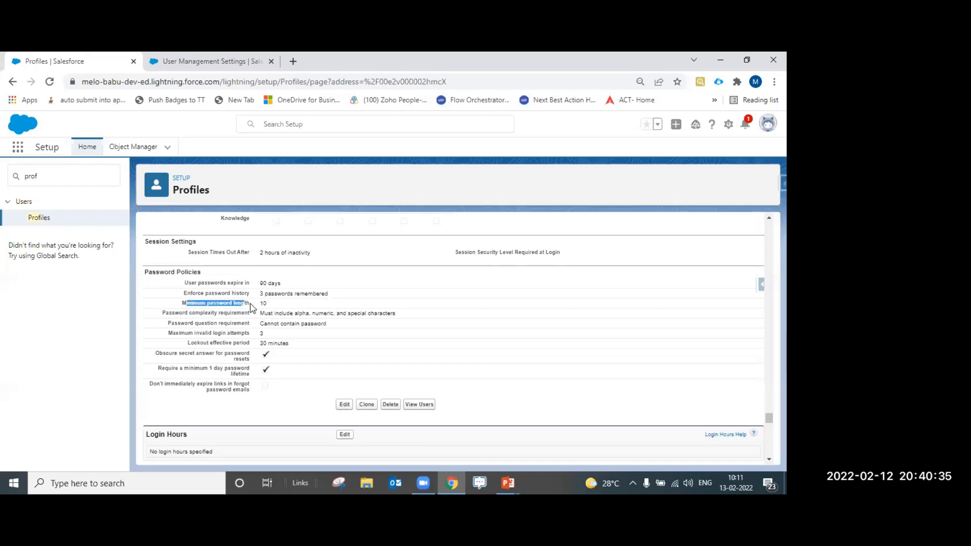
double_click(262, 304)
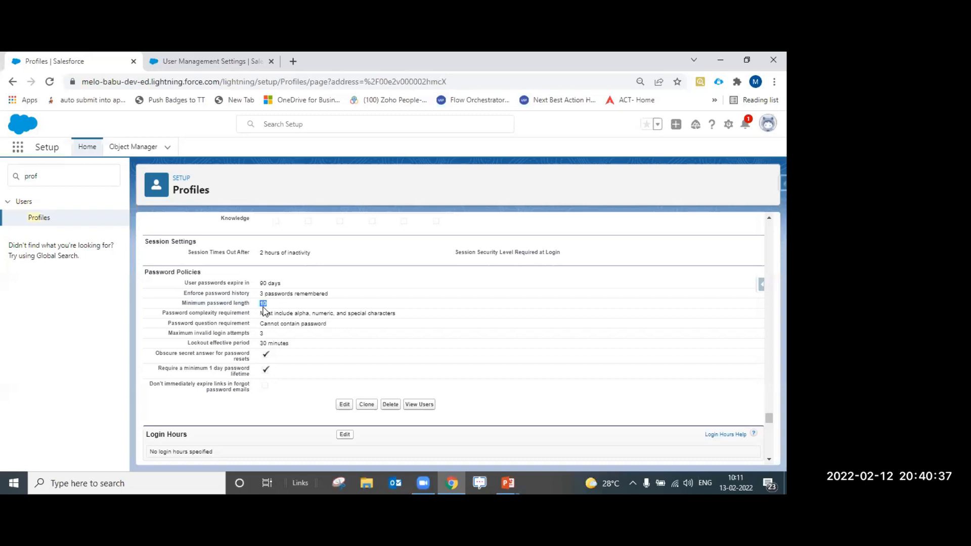
left_click_drag(163, 314, 251, 316)
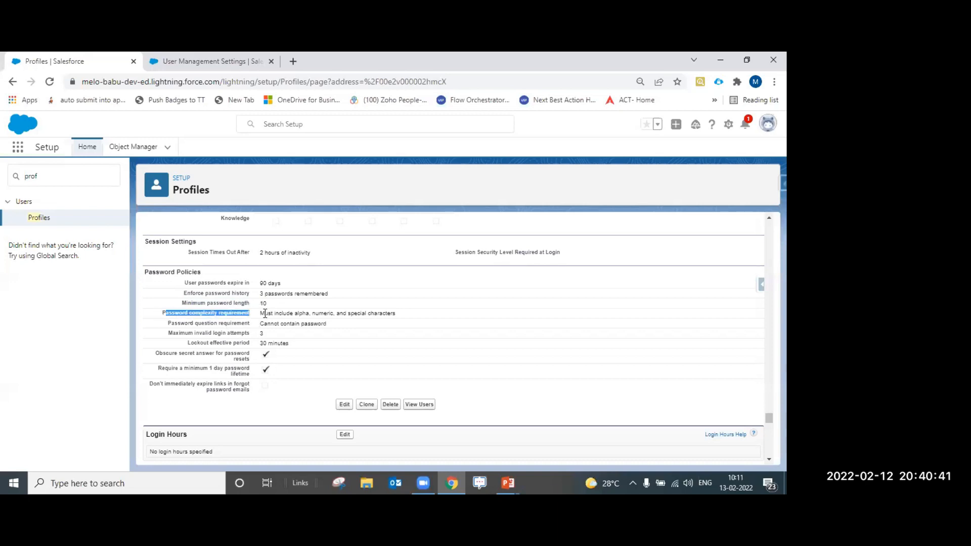
left_click(345, 405)
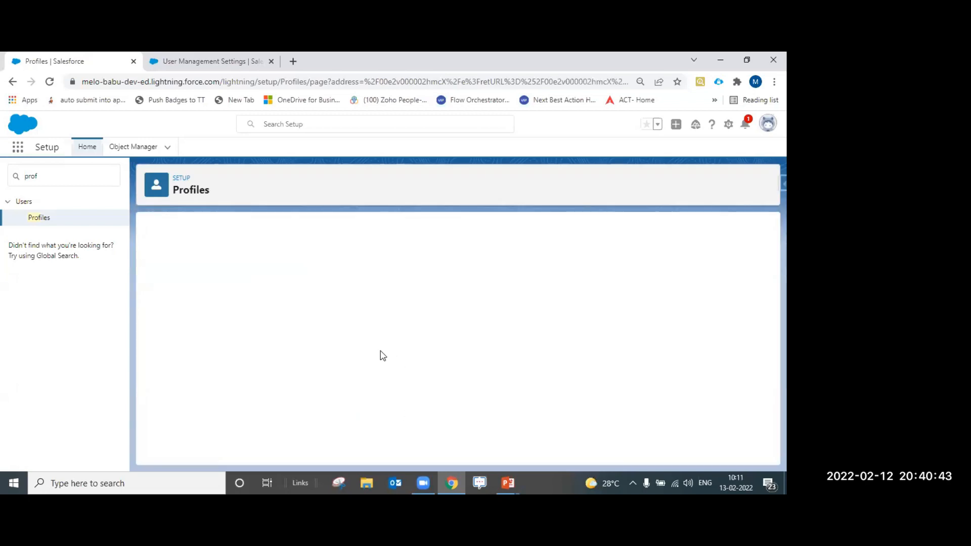
scroll(408, 368, "down", 15)
scroll(444, 346, "down", 20)
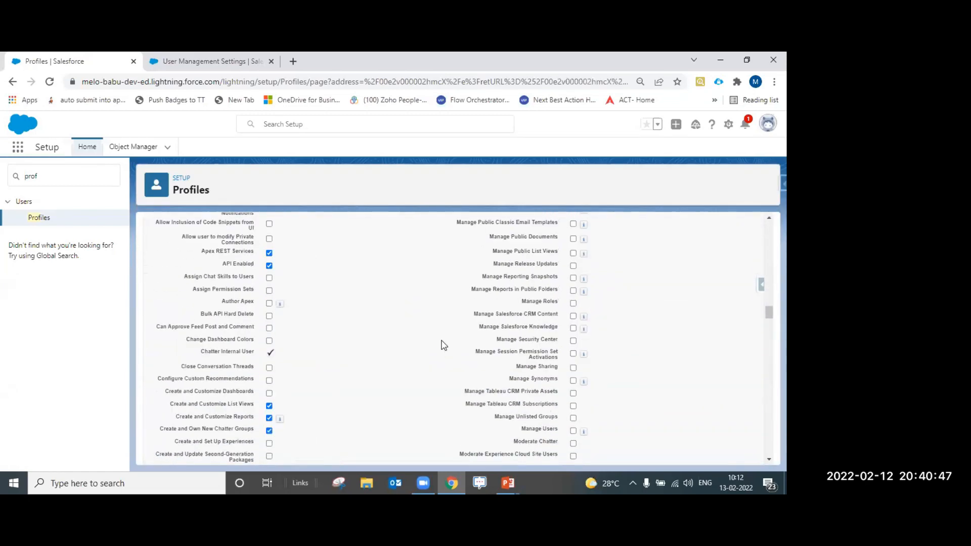
scroll(438, 362, "down", 6)
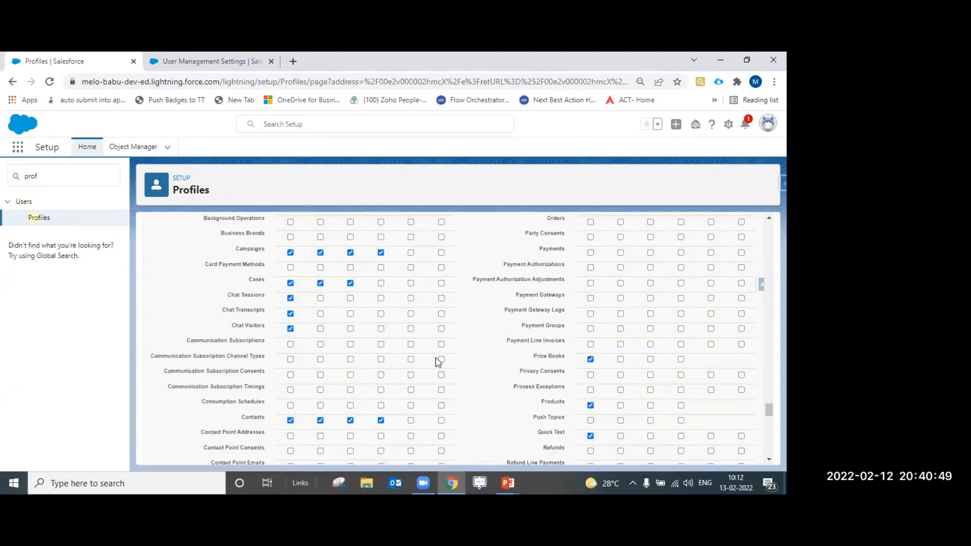
scroll(445, 363, "down", 10)
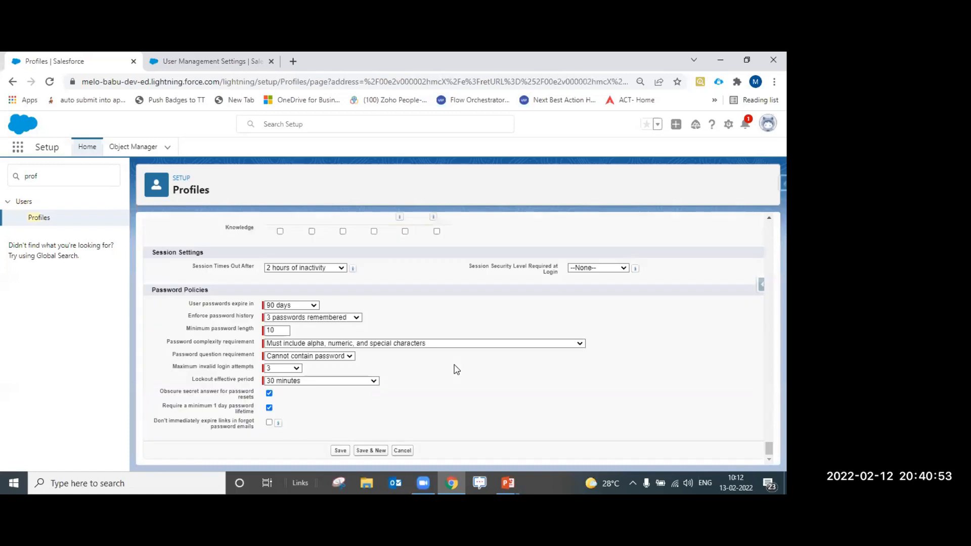
left_click_drag(189, 305, 251, 305)
left_click(308, 305)
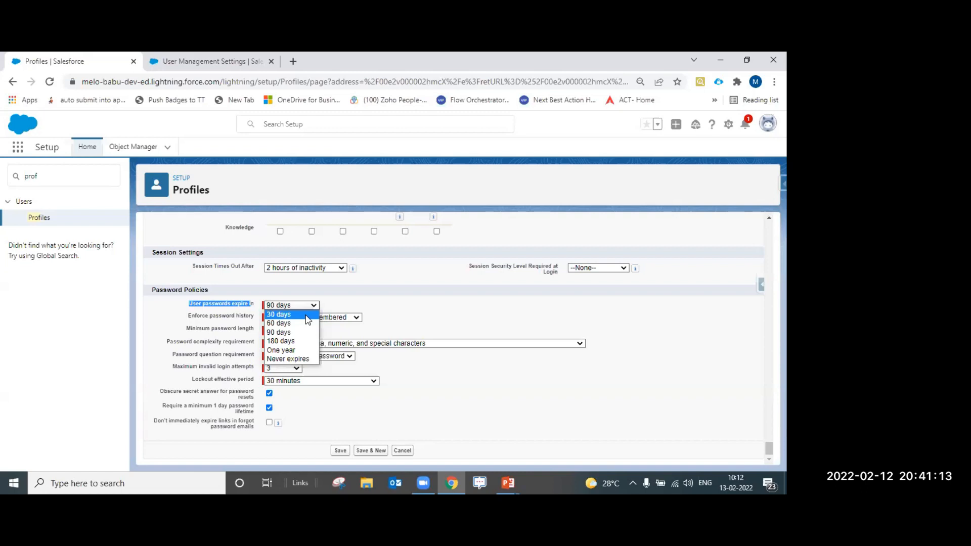
left_click(351, 302)
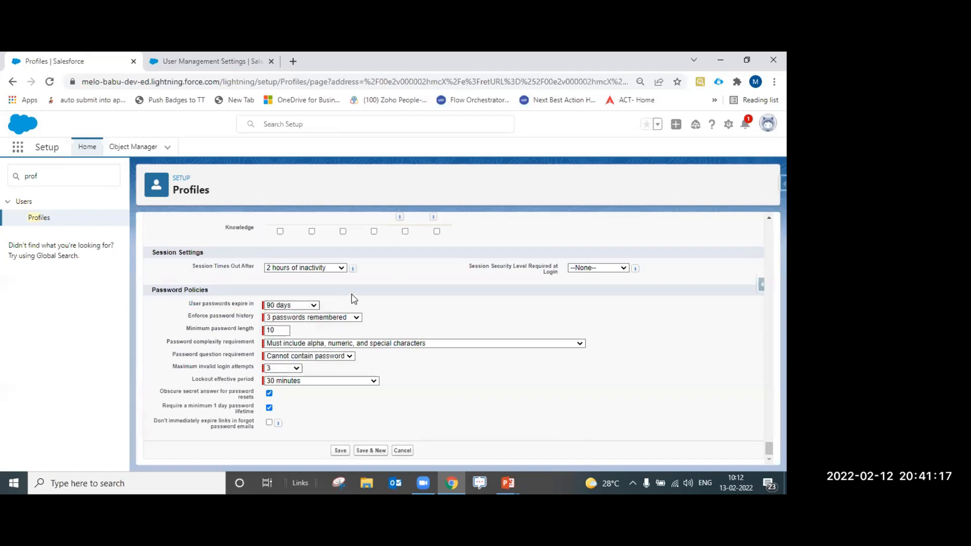
left_click(356, 318)
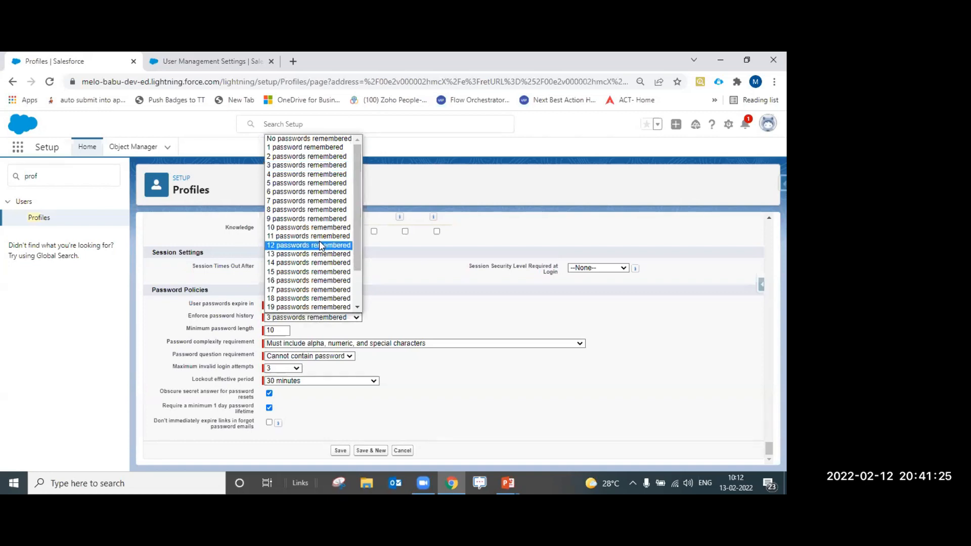
left_click(358, 307)
left_click(357, 308)
left_click(357, 308)
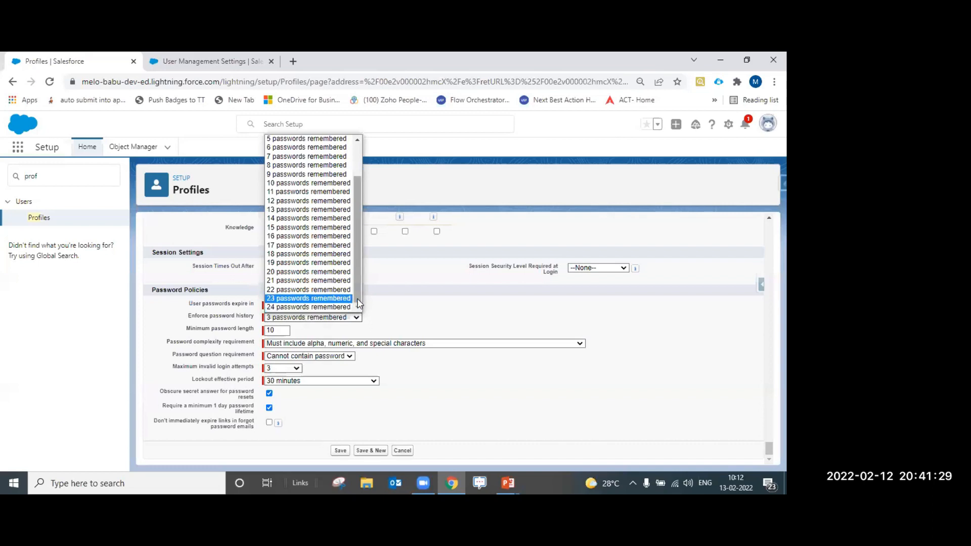
left_click(395, 326)
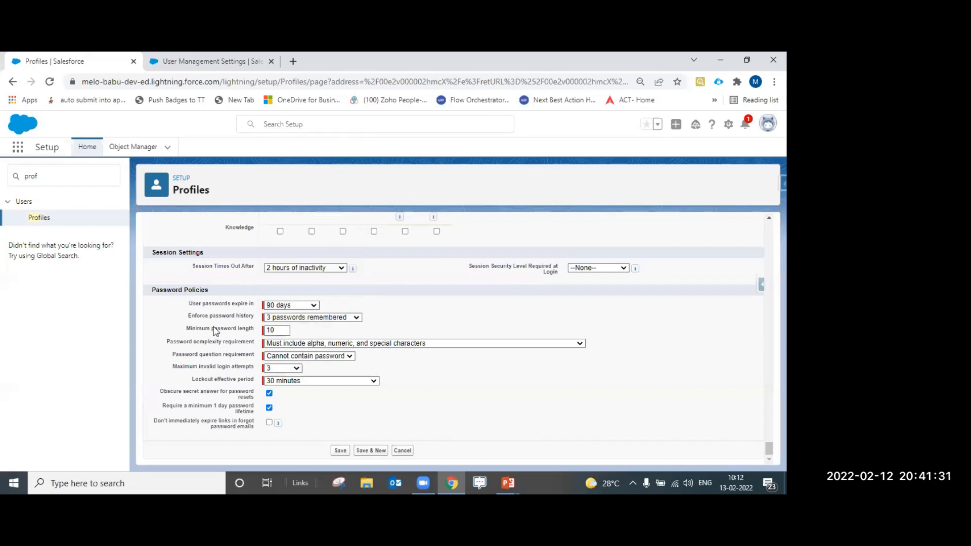
left_click(286, 330)
double_click(279, 329)
left_click(279, 330)
left_click_drag(186, 329, 237, 347)
left_click(304, 343)
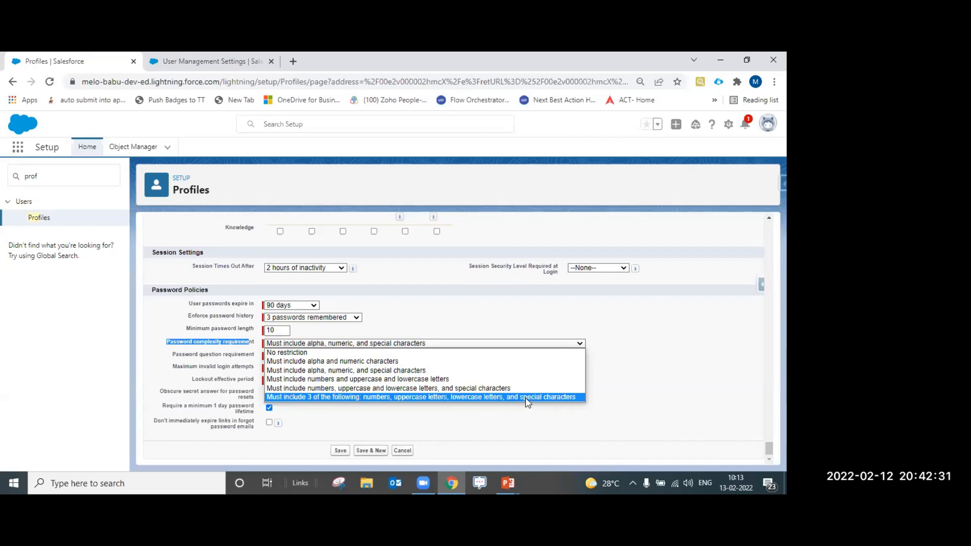
left_click(628, 394)
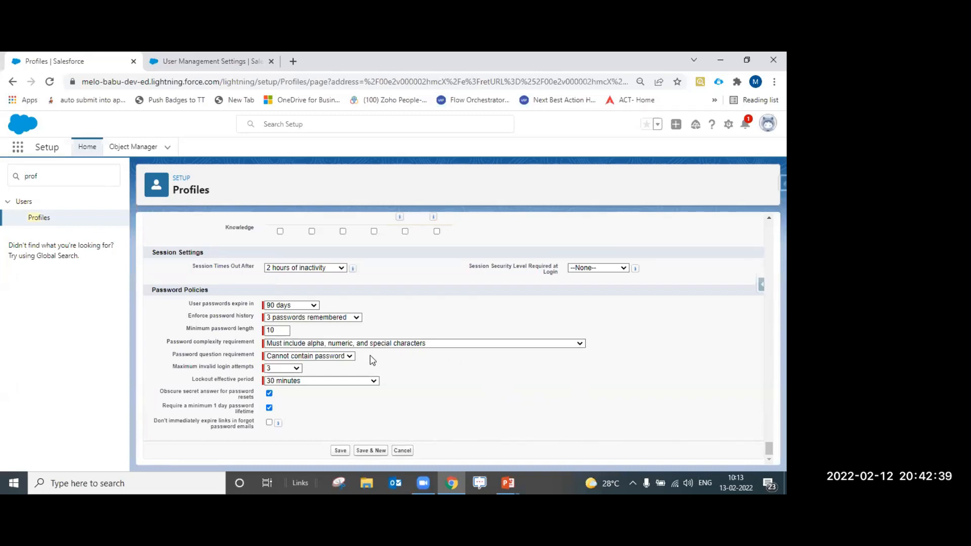
left_click(348, 358)
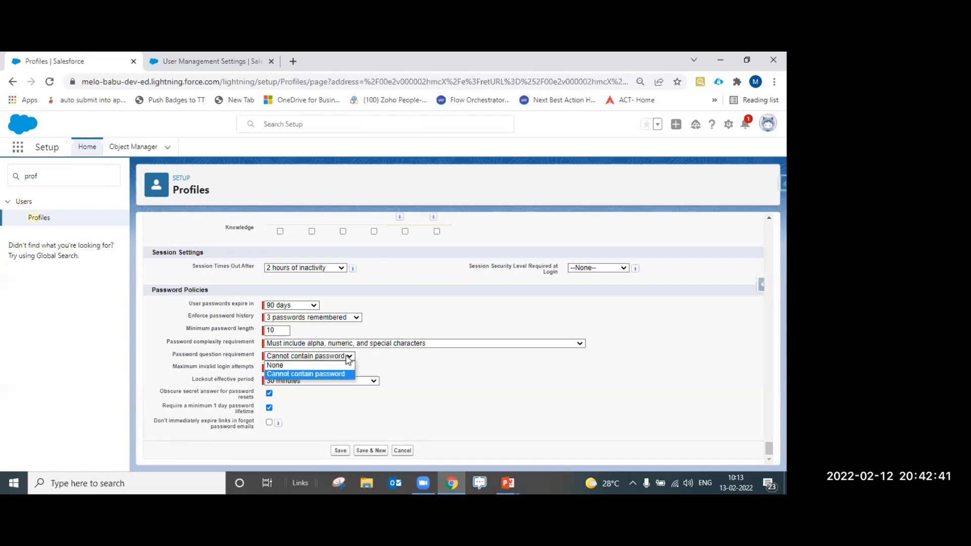
left_click(392, 368)
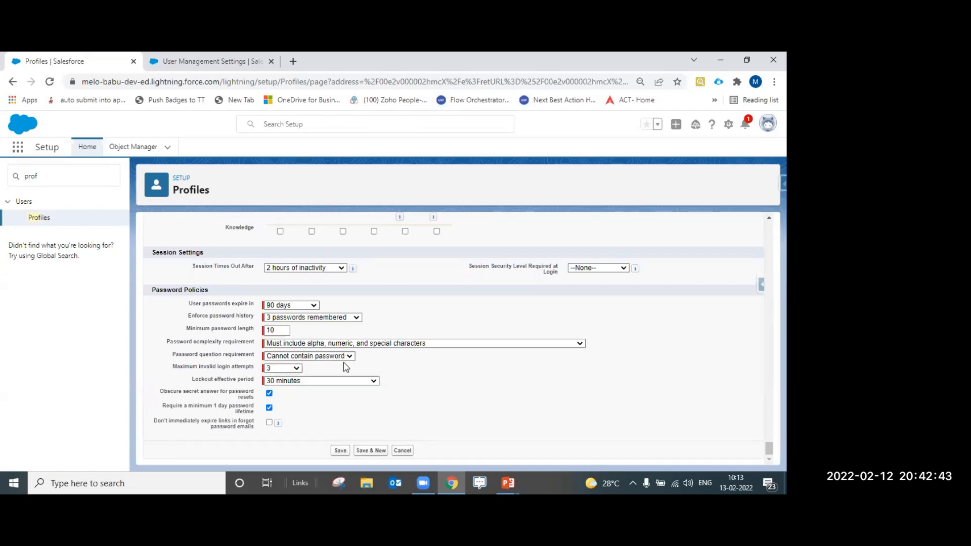
left_click(297, 369)
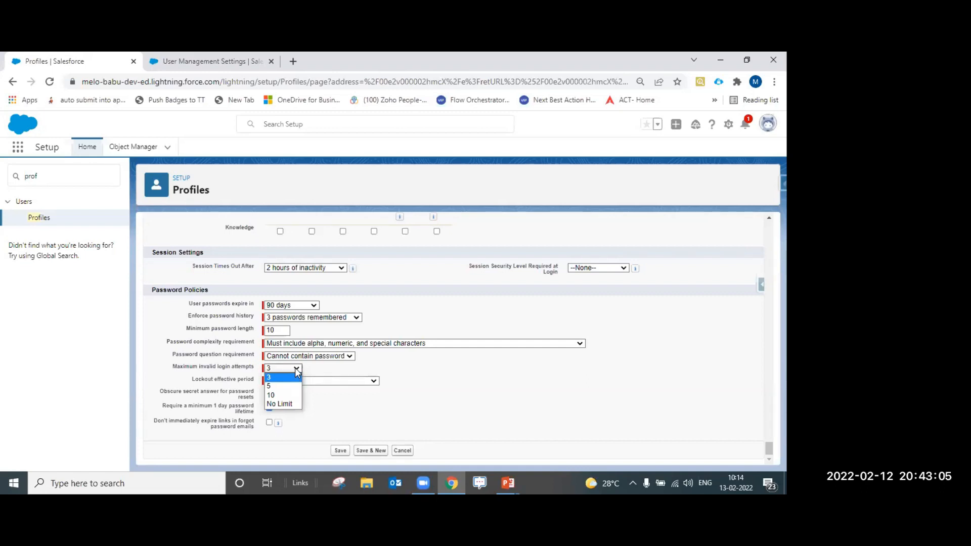
left_click(312, 373)
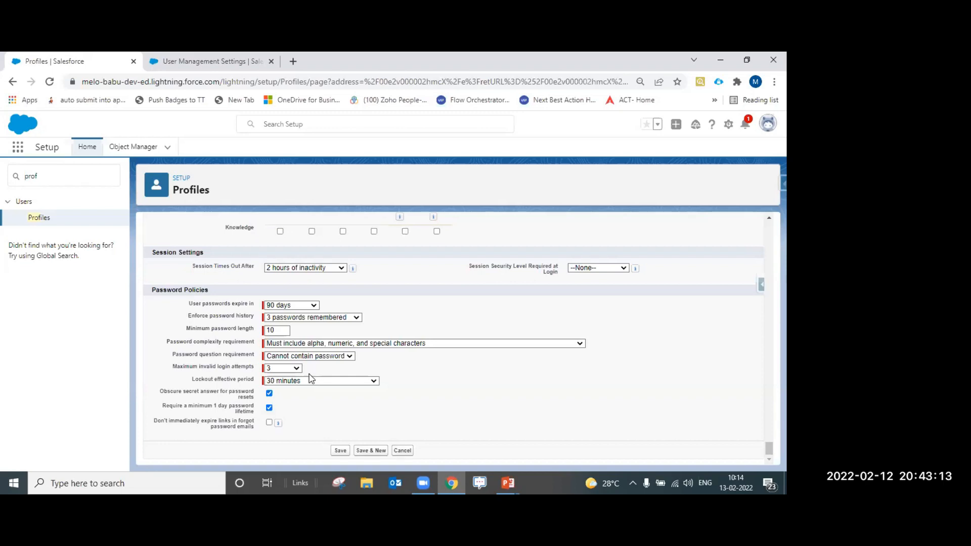
triple_click(255, 384)
left_click(286, 384)
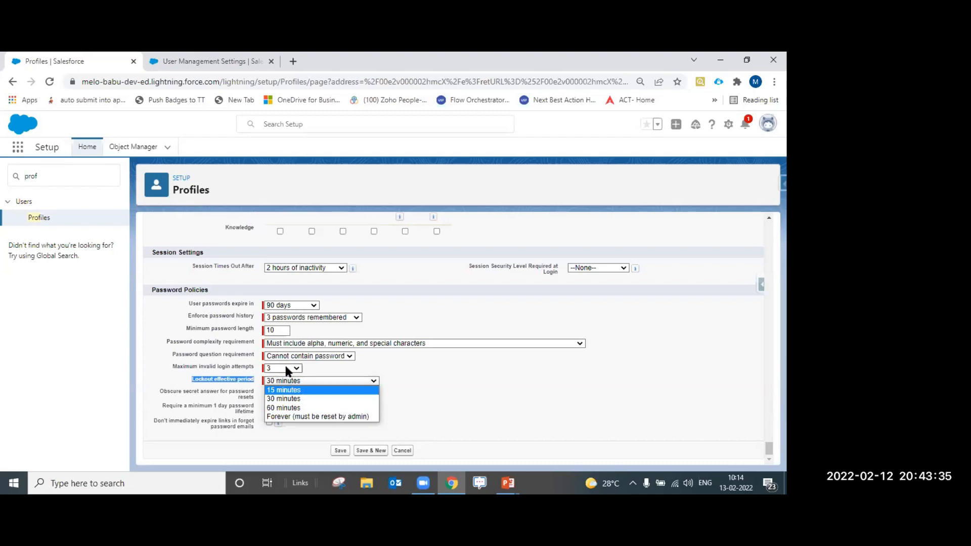
Choose 'Forever (must be reset by admin)' as the lockout effective period and recheck the options
left_click(280, 417)
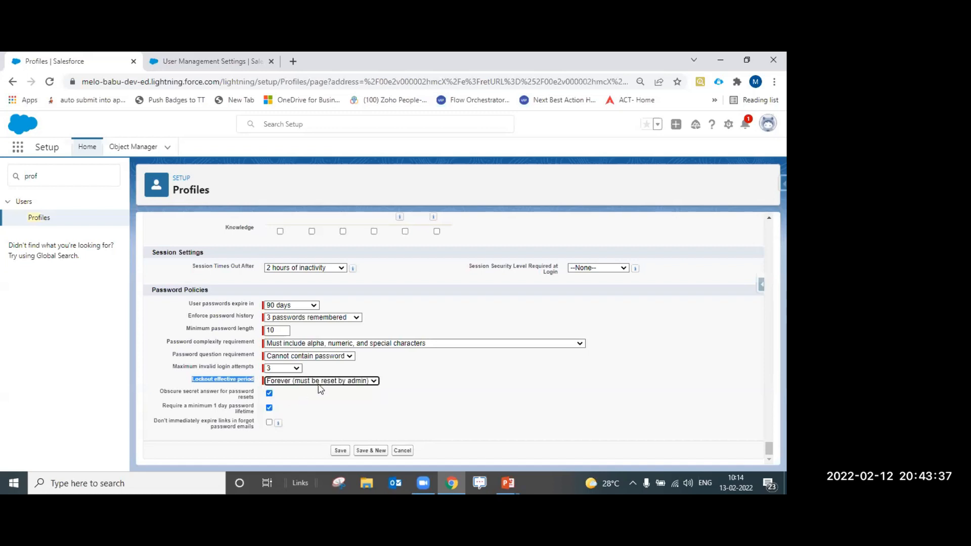
left_click(269, 382)
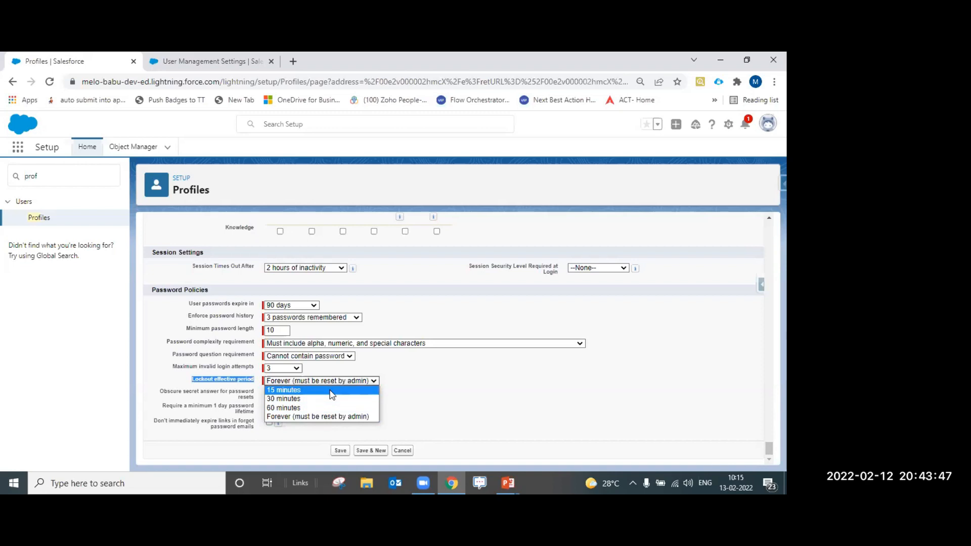
left_click(397, 390)
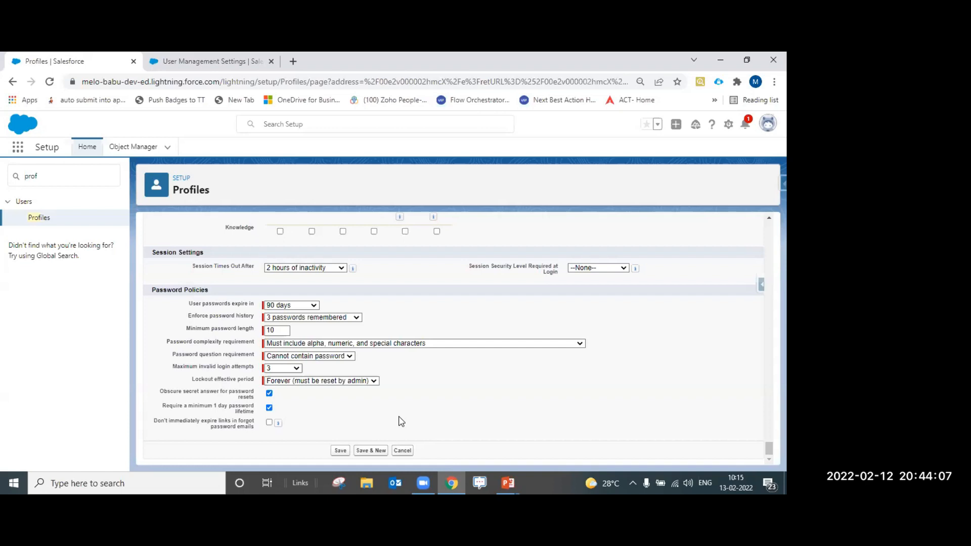
left_click(366, 383)
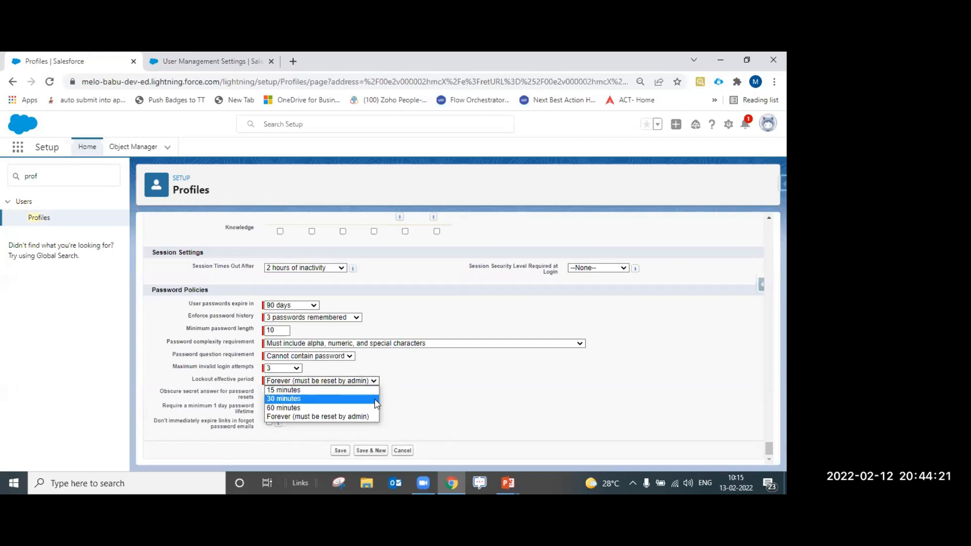
left_click(398, 402)
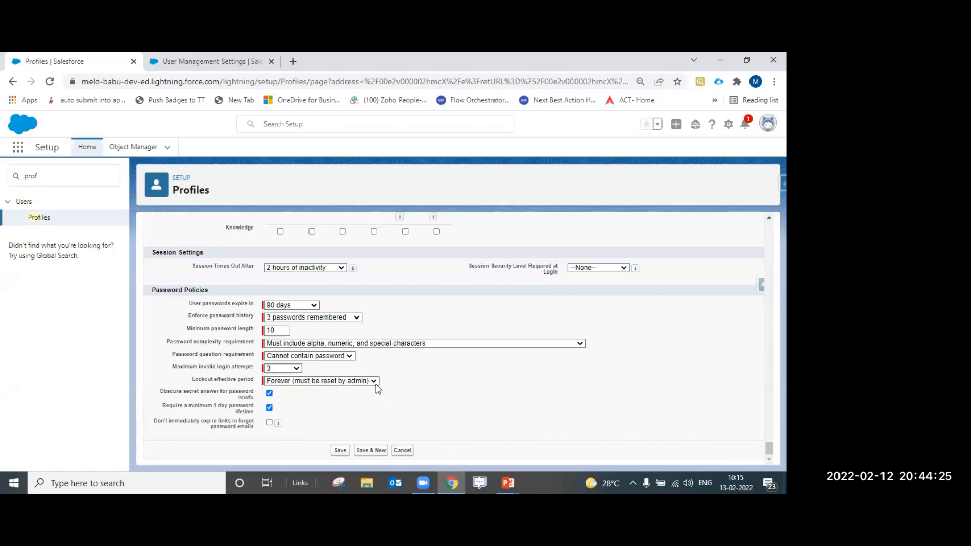
left_click(374, 382)
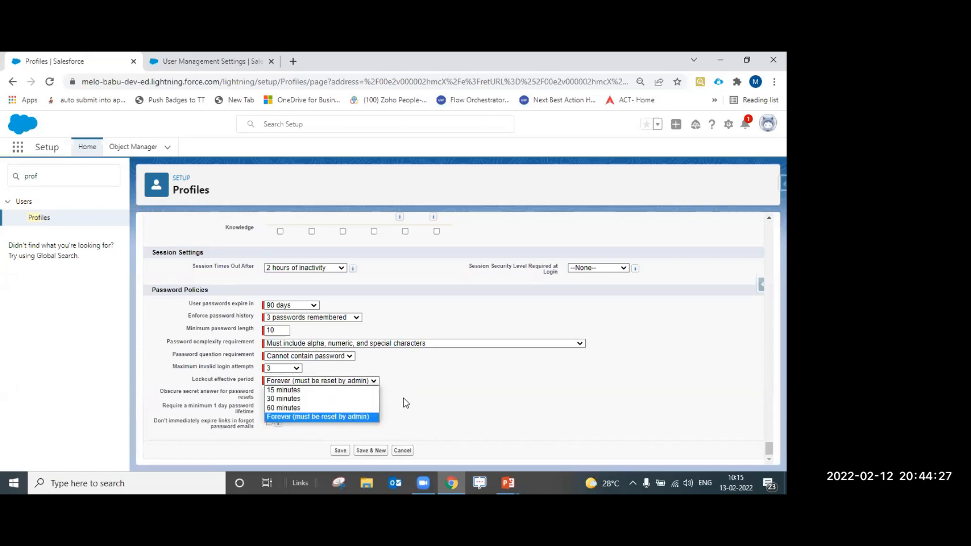
left_click(402, 397)
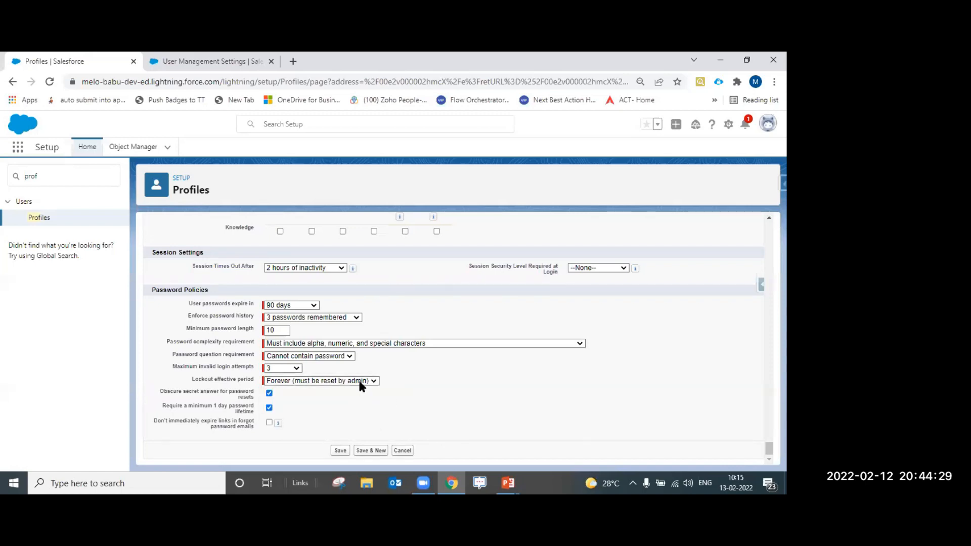
left_click(359, 382)
left_click(391, 393)
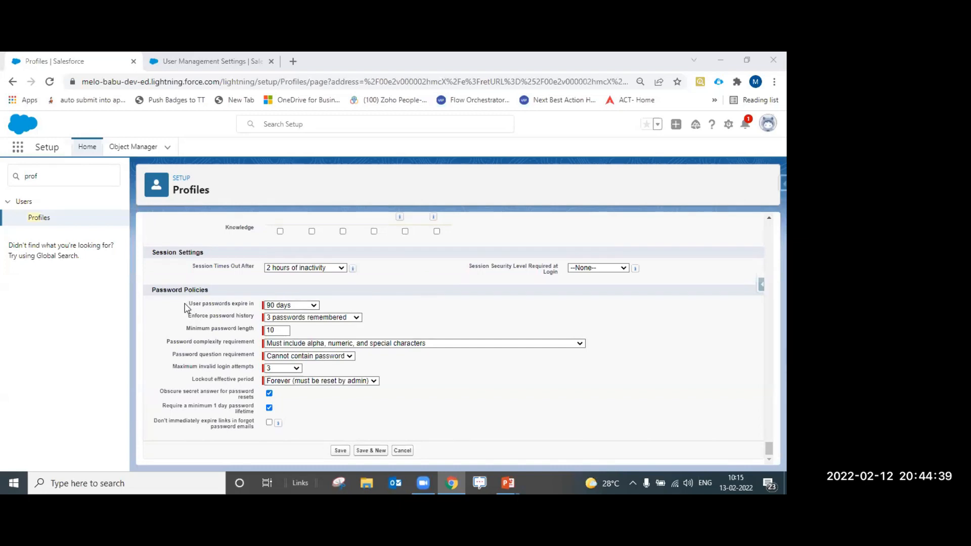
Look over the password expiry setting and confirm lockout stays at Forever
left_click(202, 303)
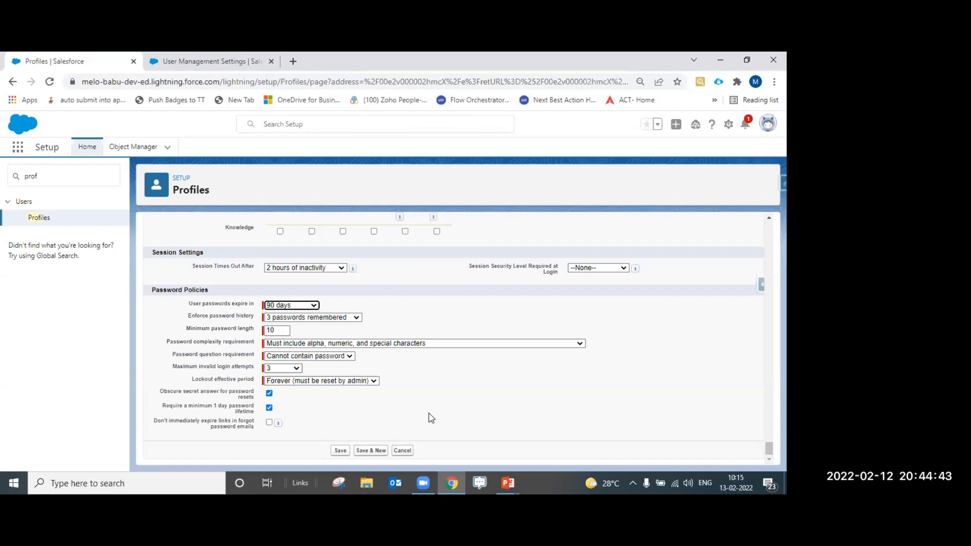
scroll(432, 414, "up", 1)
scroll(430, 413, "down", 1)
left_click(368, 381)
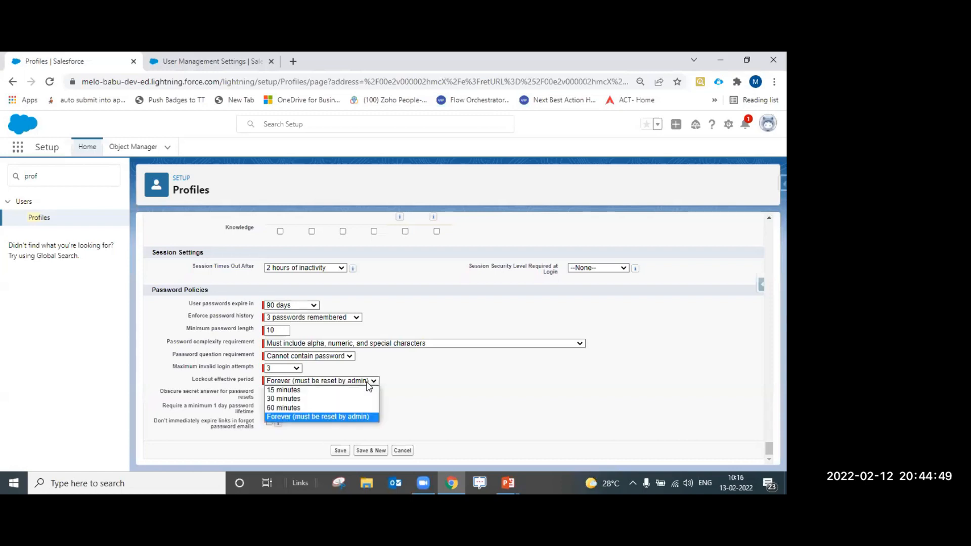
left_click(406, 401)
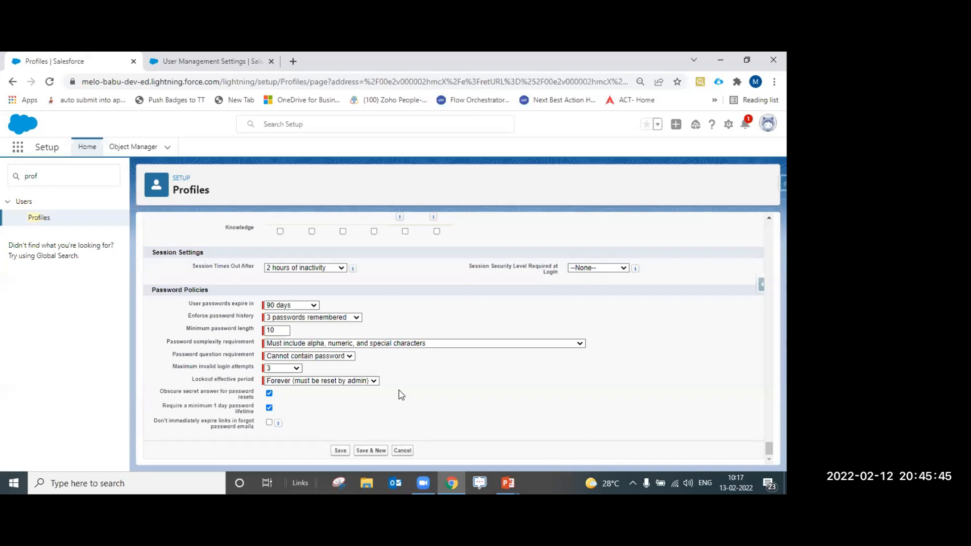
left_click(338, 270)
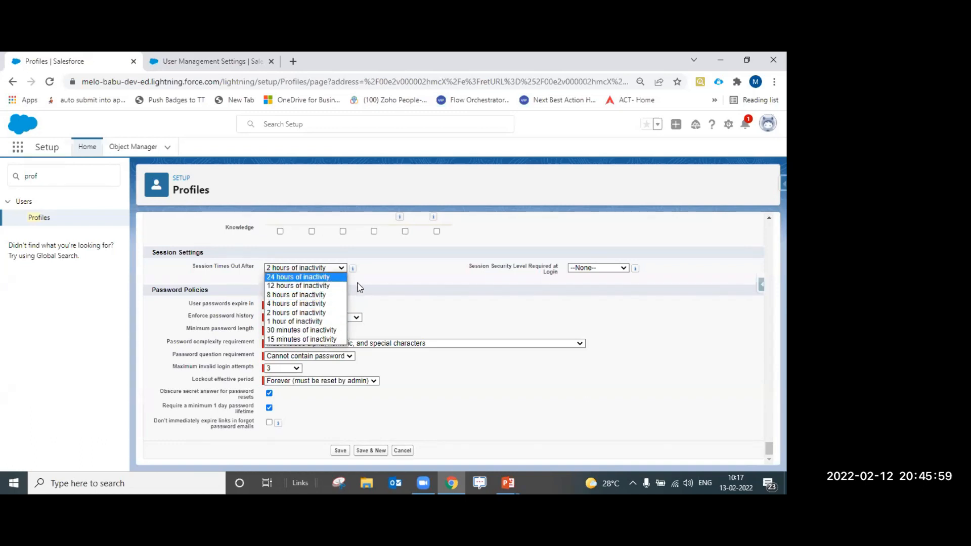
left_click(400, 282)
left_click(609, 269)
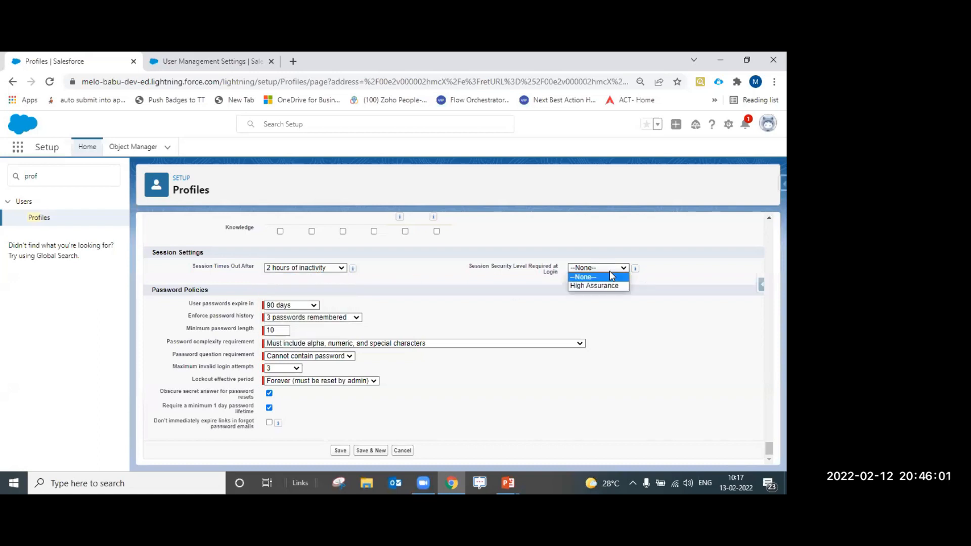
left_click(477, 280)
scroll(477, 284, "up", 3)
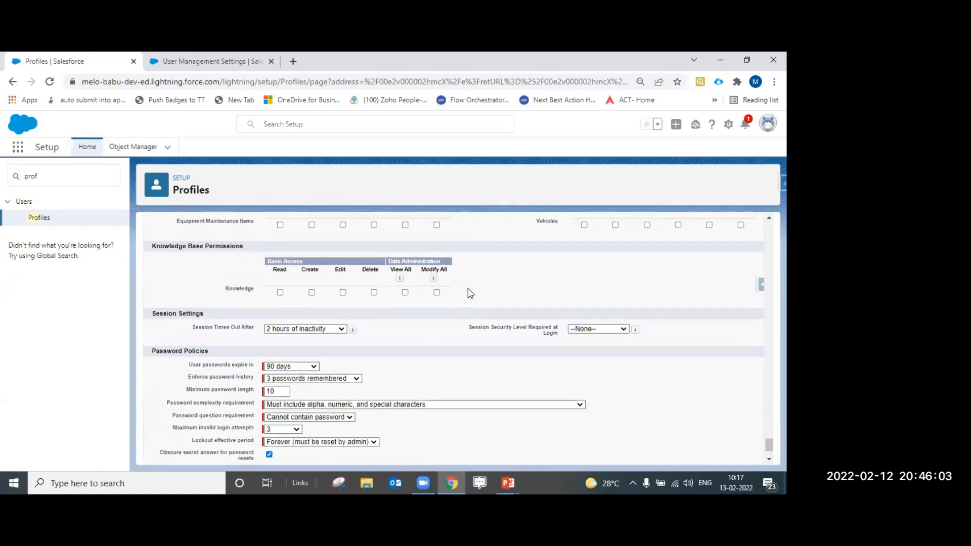
scroll(477, 291, "up", 10)
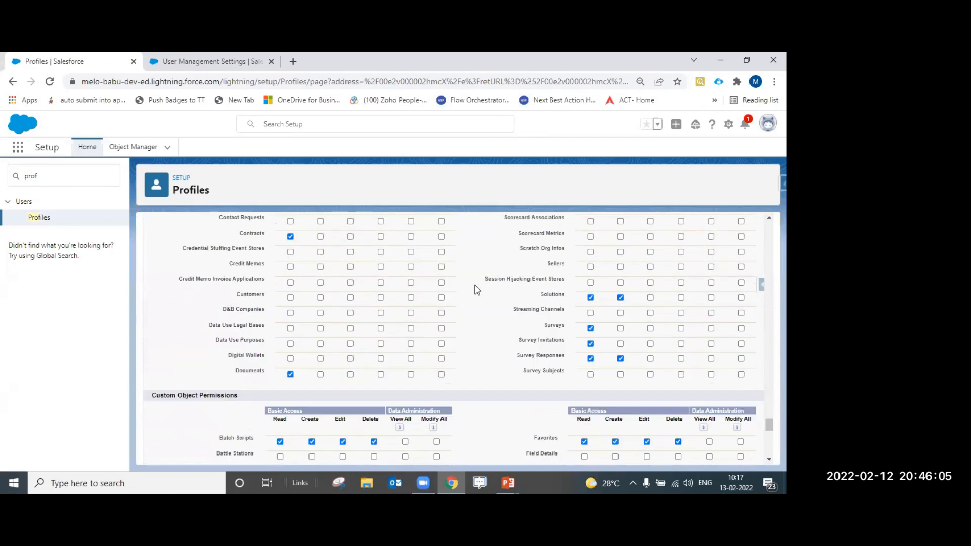
scroll(475, 297, "up", 1)
scroll(401, 304, "down", 4)
scroll(354, 293, "up", 1)
scroll(332, 299, "up", 10)
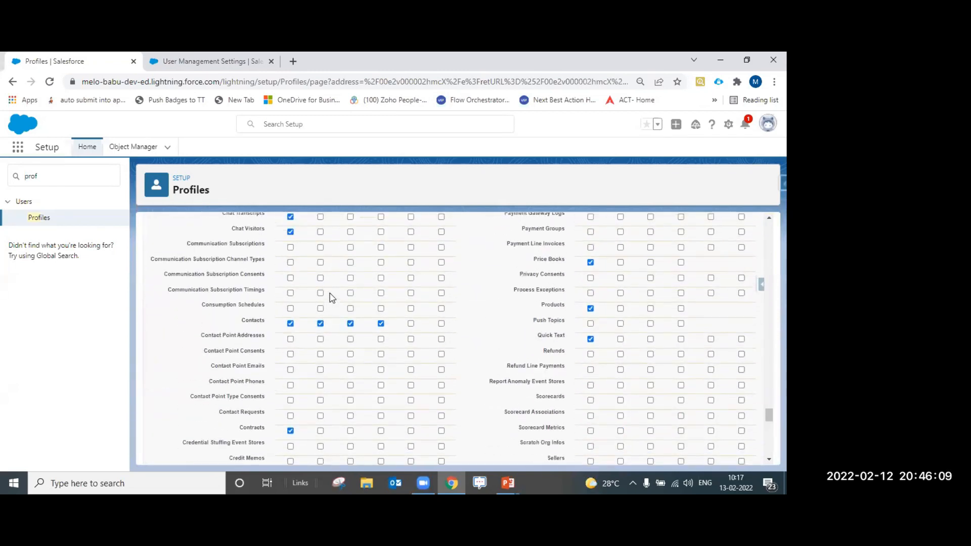
scroll(331, 298, "up", 7)
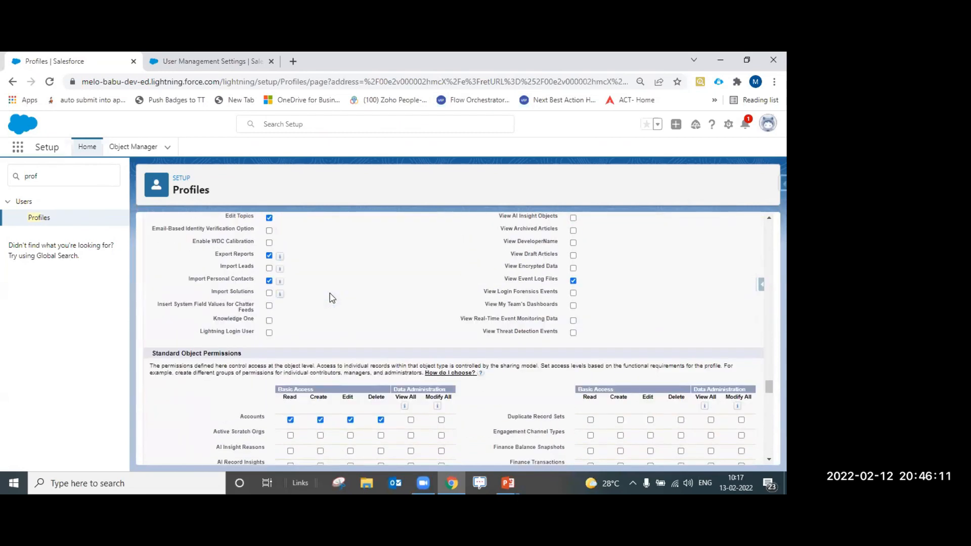
scroll(331, 298, "down", 10)
scroll(254, 358, "up", 5)
scroll(227, 344, "up", 3)
scroll(382, 347, "up", 4)
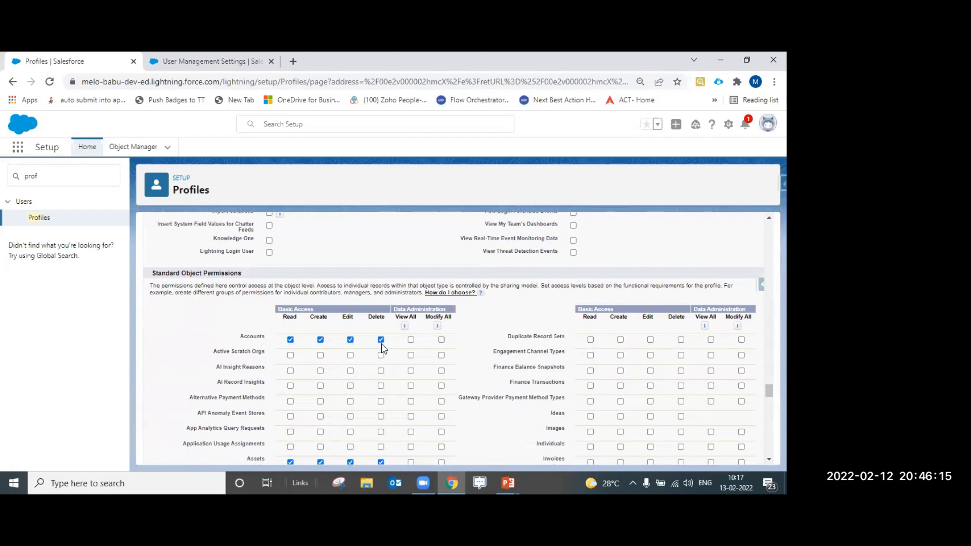
scroll(386, 348, "up", 6)
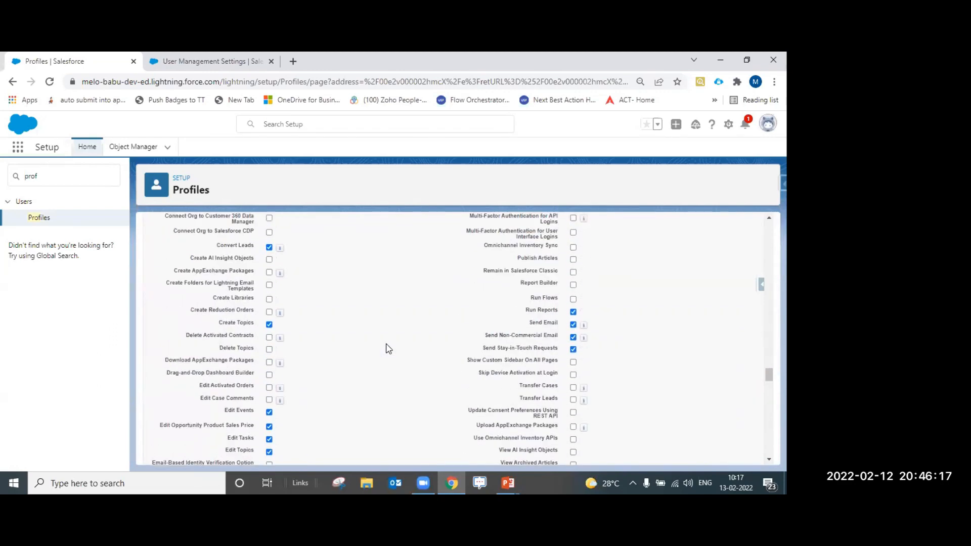
scroll(398, 377, "up", 3)
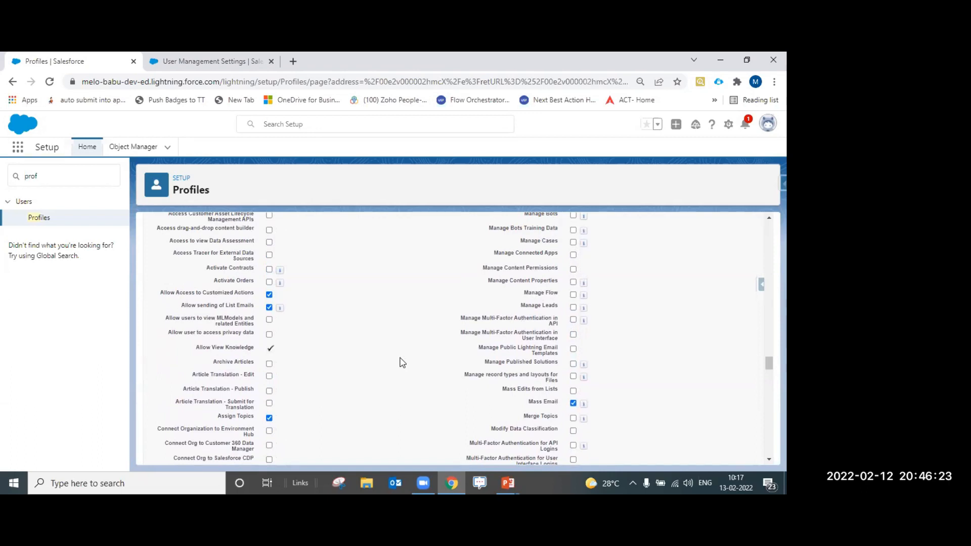
scroll(402, 362, "up", 8)
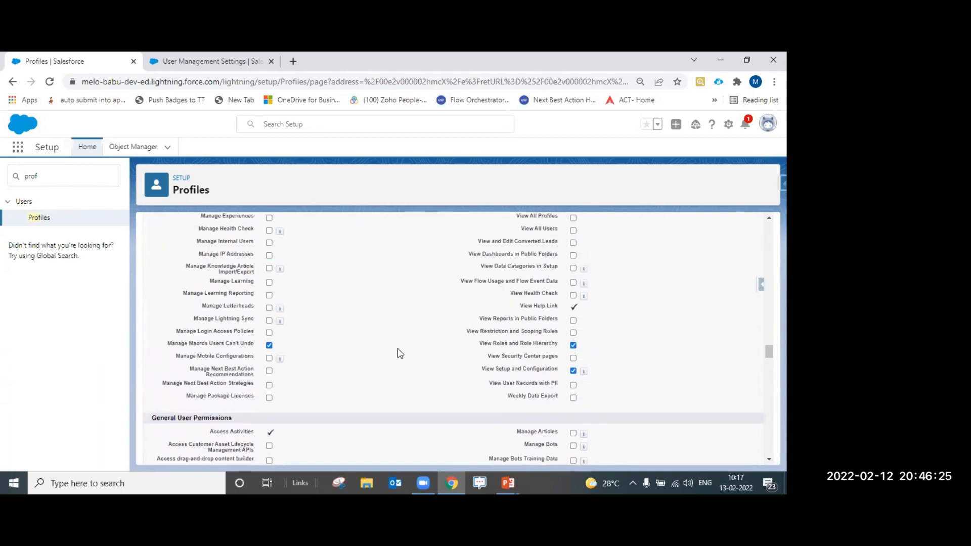
scroll(369, 332, "up", 1)
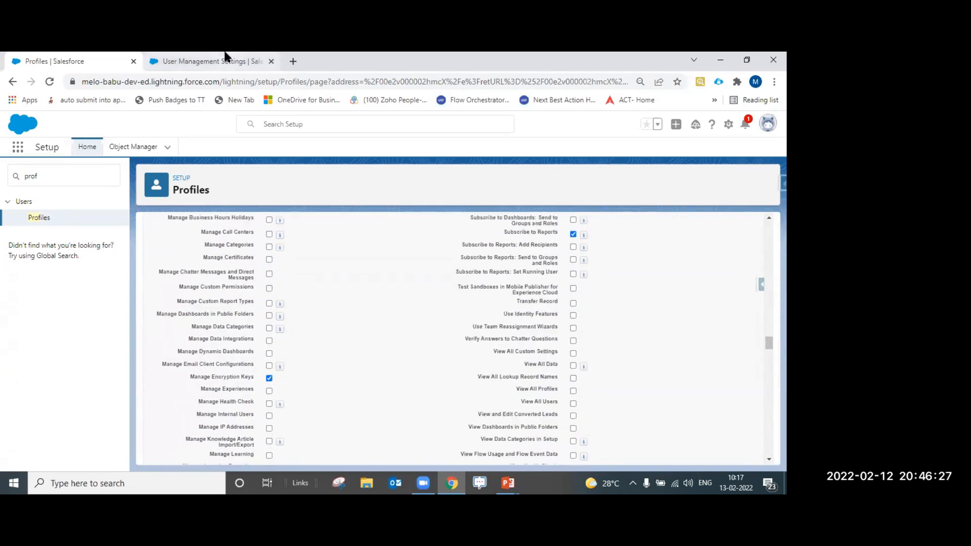
Start a new custom object in Object Manager with the label TestObject
left_click(127, 150)
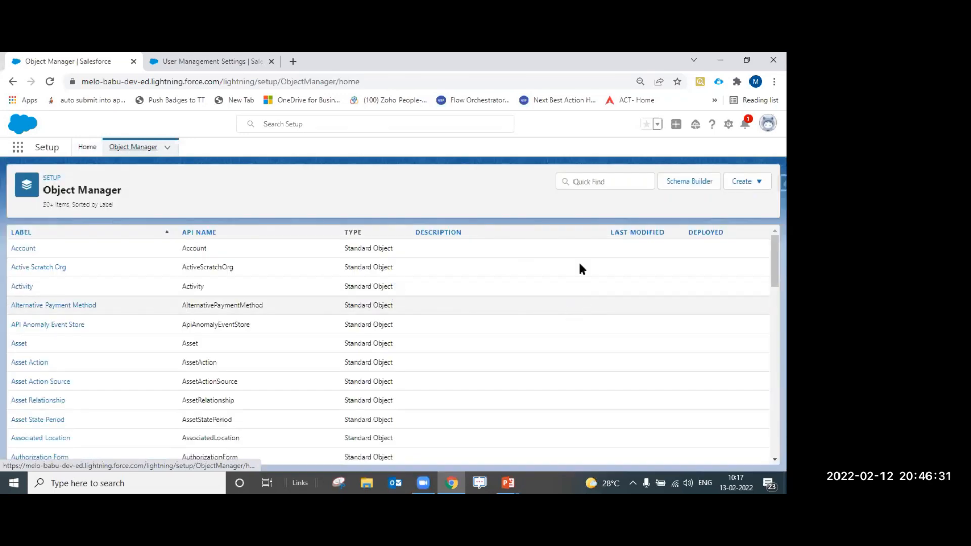
left_click(742, 181)
left_click(698, 210)
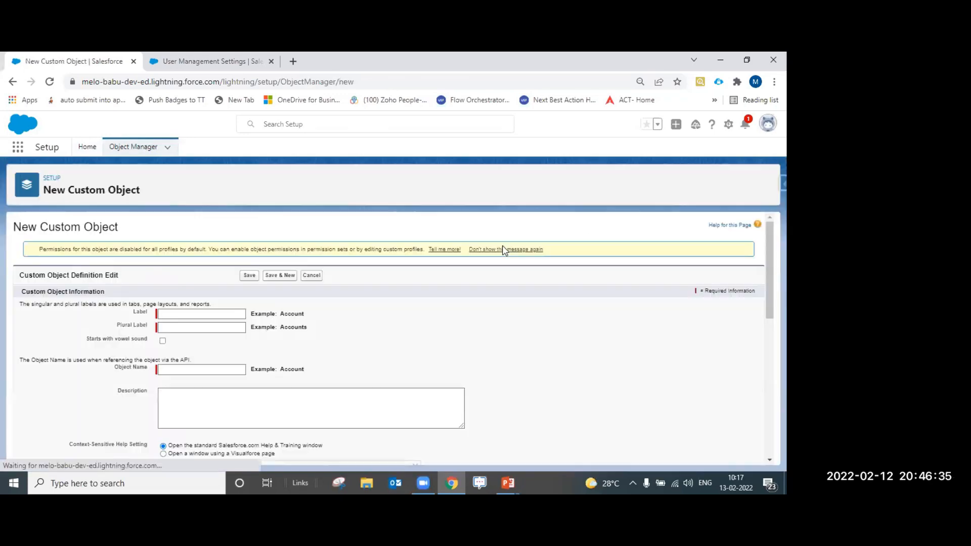
left_click(182, 314)
type("TEst")
key("BackSpace")
key("BackSpace")
key("BackSpace")
type("est")
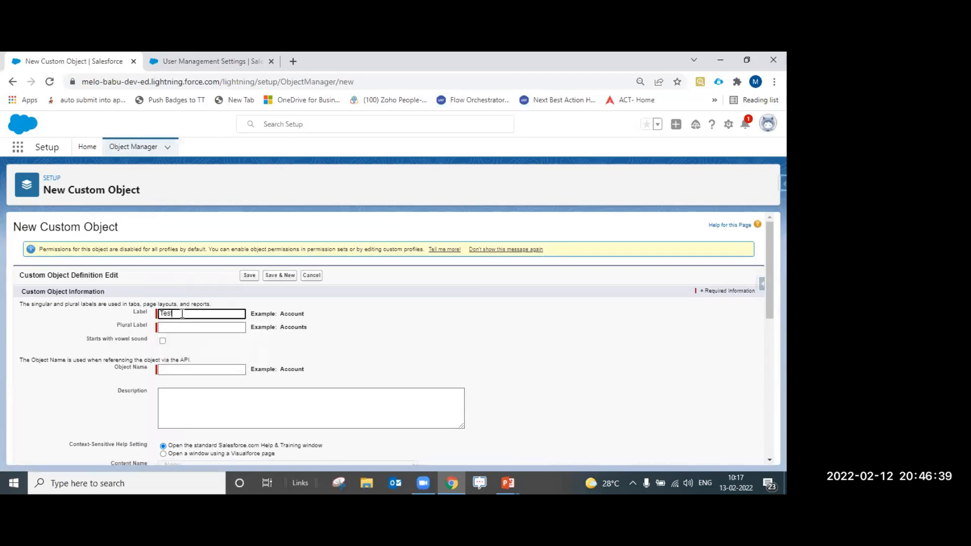
type("Object")
Set the object's plural label to TestObjects
key("Tab")
key("shift+Tab")
key("ctrl+c")
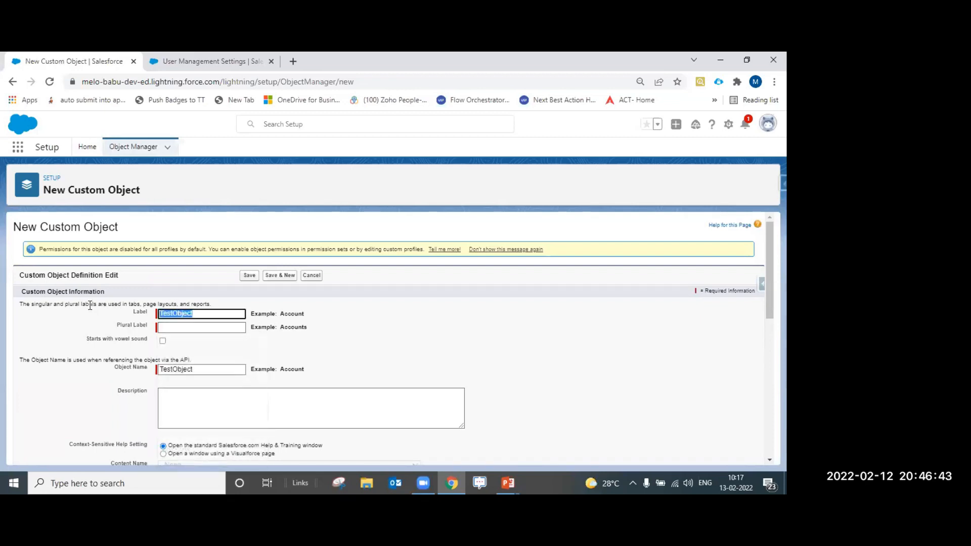
left_click(192, 328)
key("ctrl+v")
left_click(199, 314)
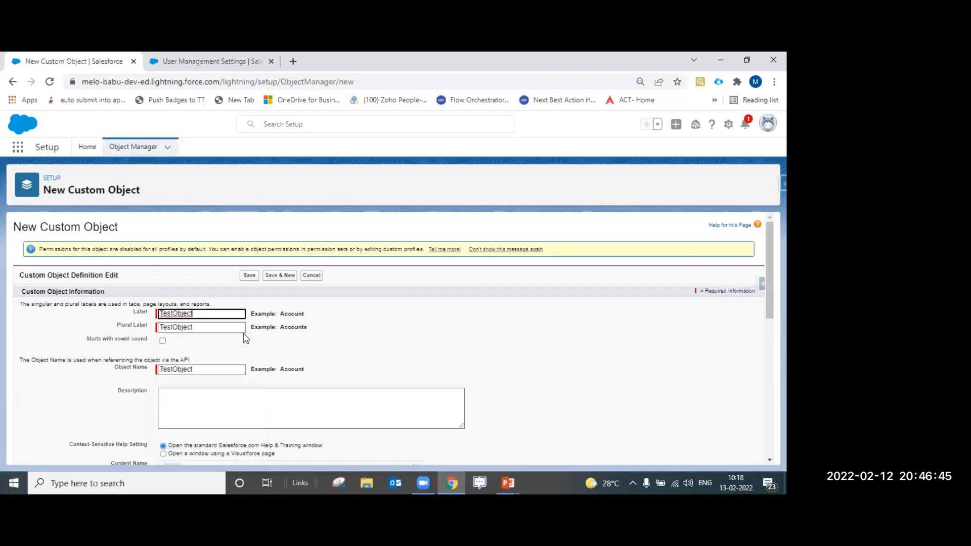
left_click(210, 328)
type("s")
left_click(331, 358)
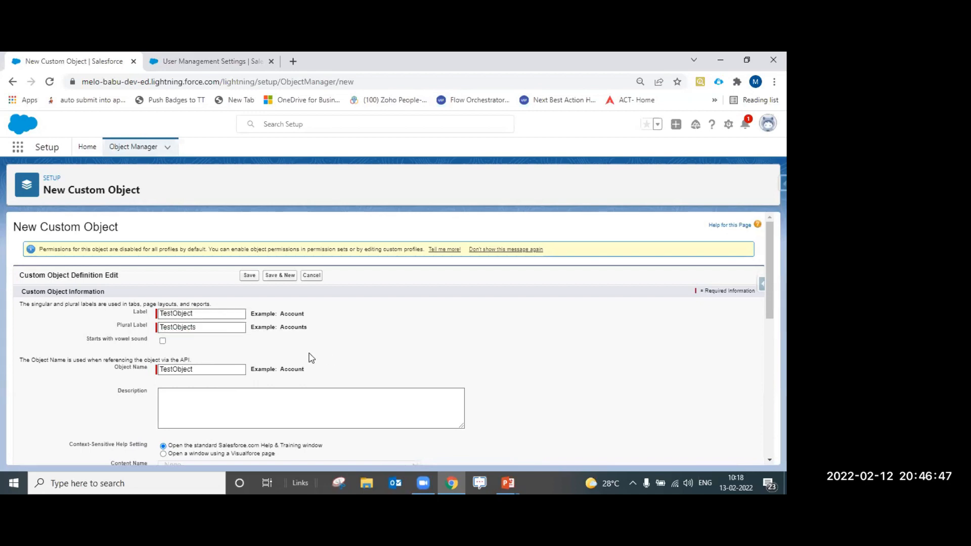
scroll(311, 357, "down", 1)
left_click(298, 356)
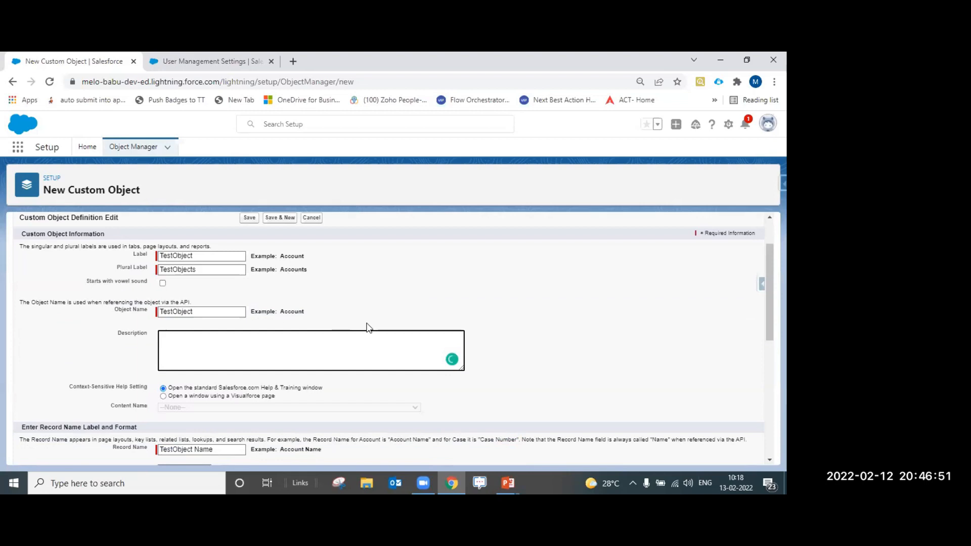
Save TestObject, view its Fields & Relationships, then go back to User Management Settings
scroll(304, 263, "up", 1)
left_click(247, 276)
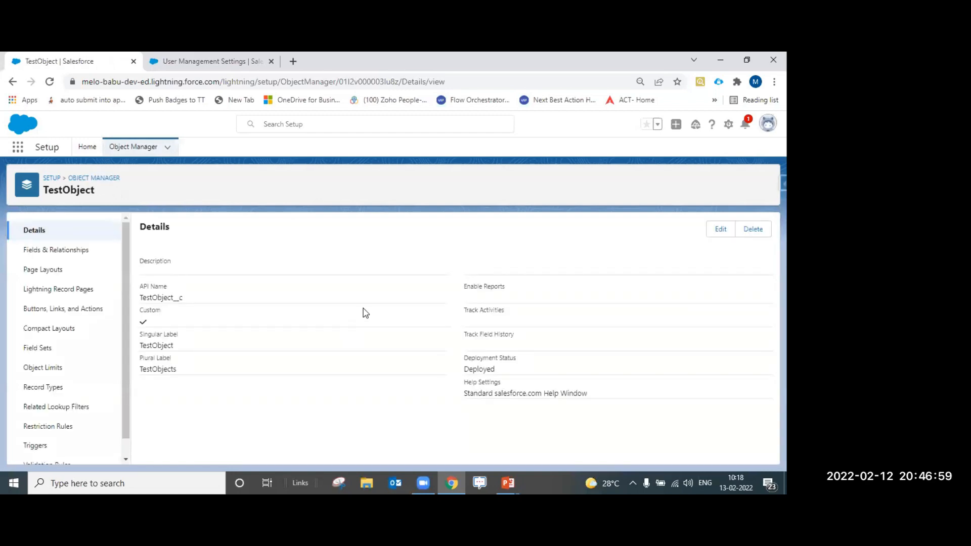
left_click(87, 252)
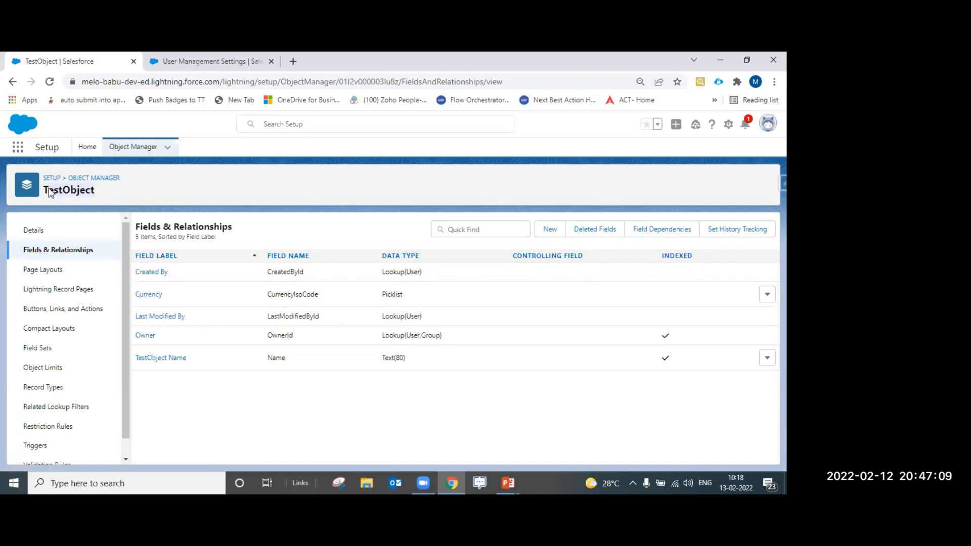
left_click(178, 60)
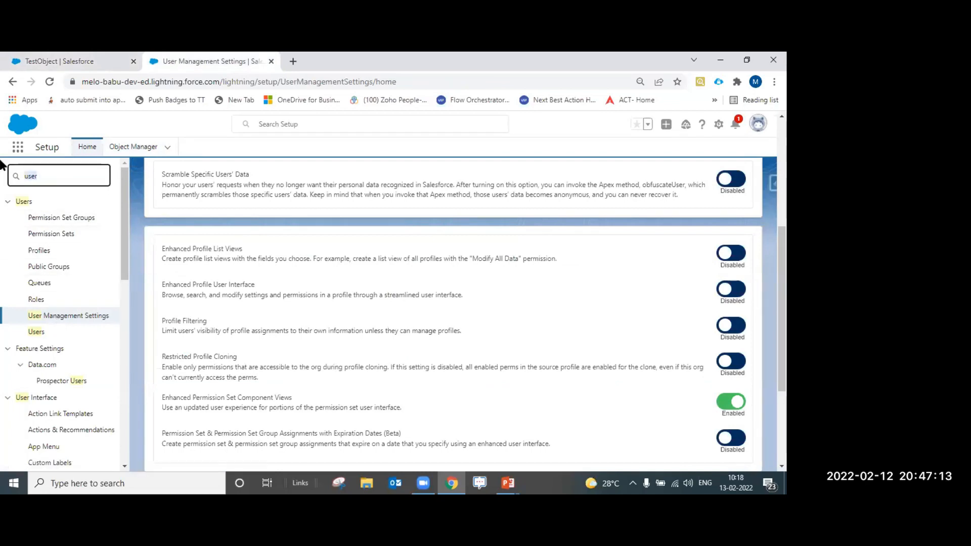
Search Quick Find for 'profile' and try opening Profiles, hitting Insufficient Privileges
type("profile")
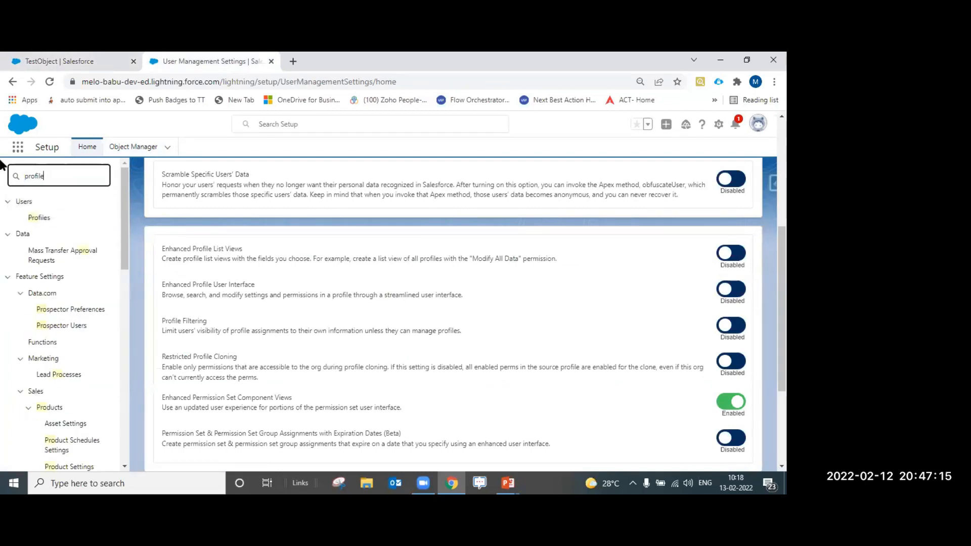
left_click(40, 218)
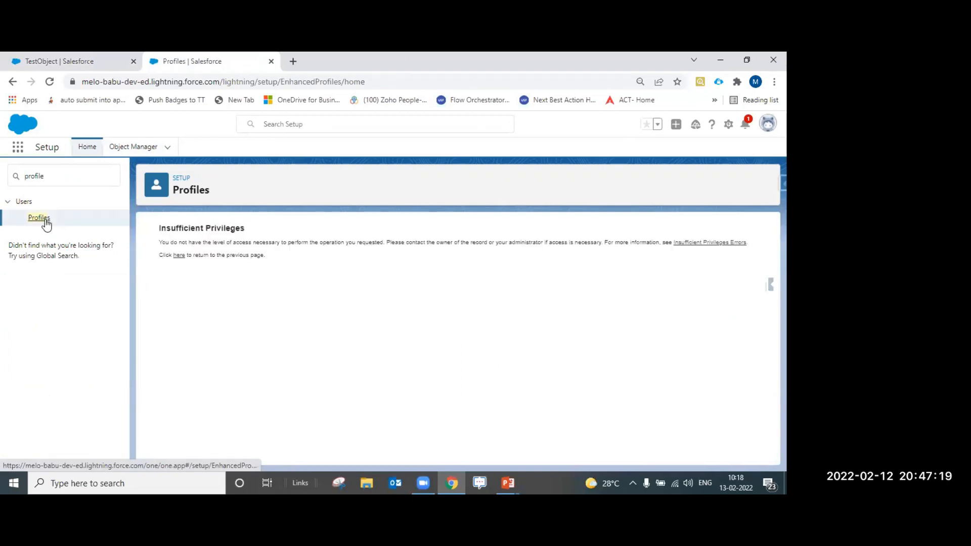
left_click(87, 147)
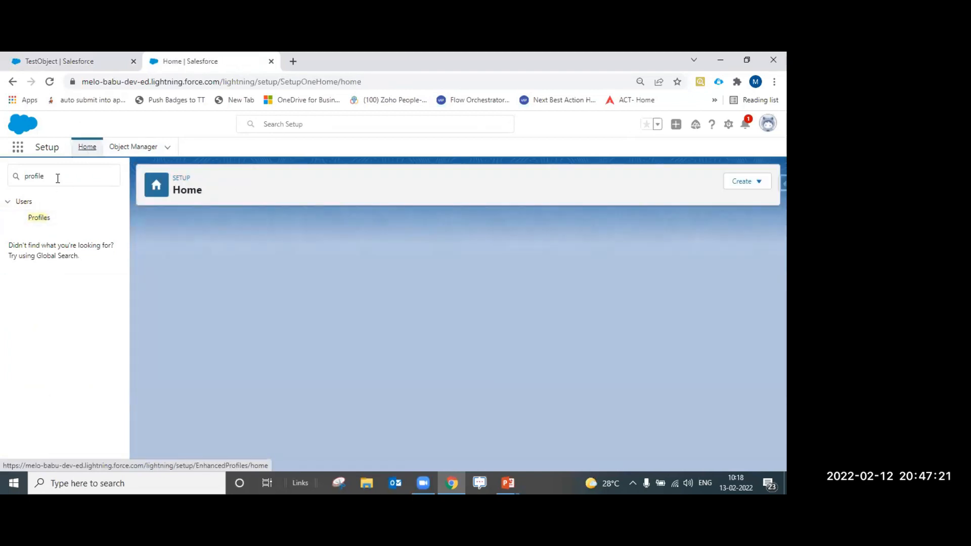
left_click(58, 177)
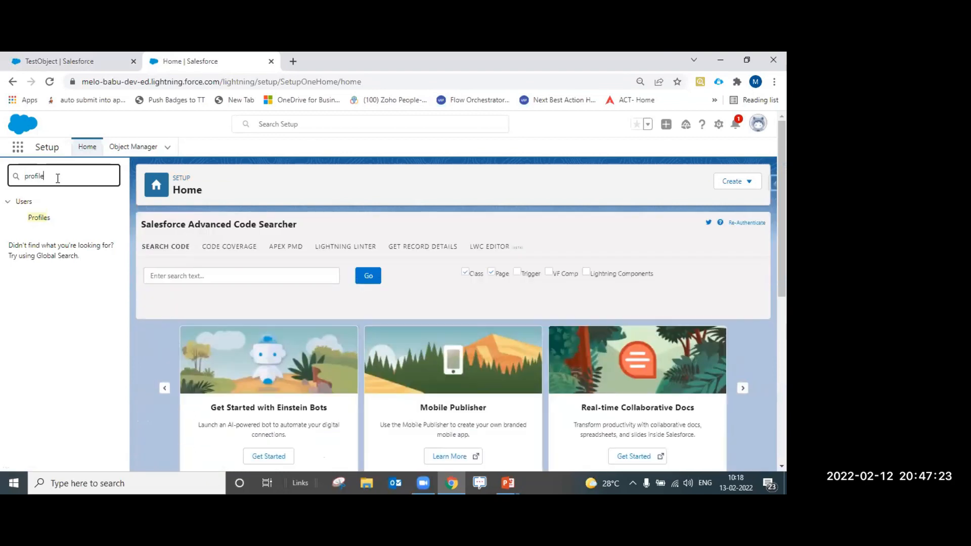
left_click(44, 217)
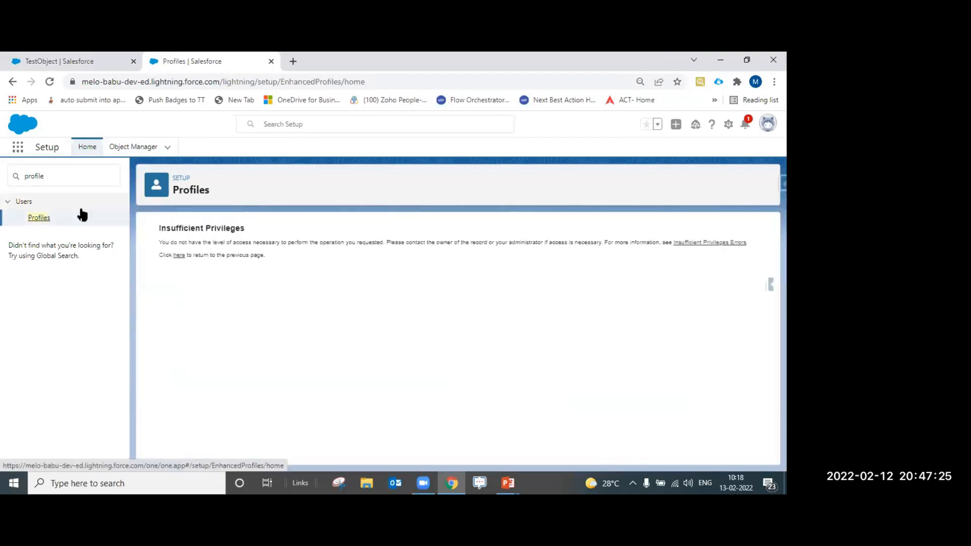
left_click(178, 256)
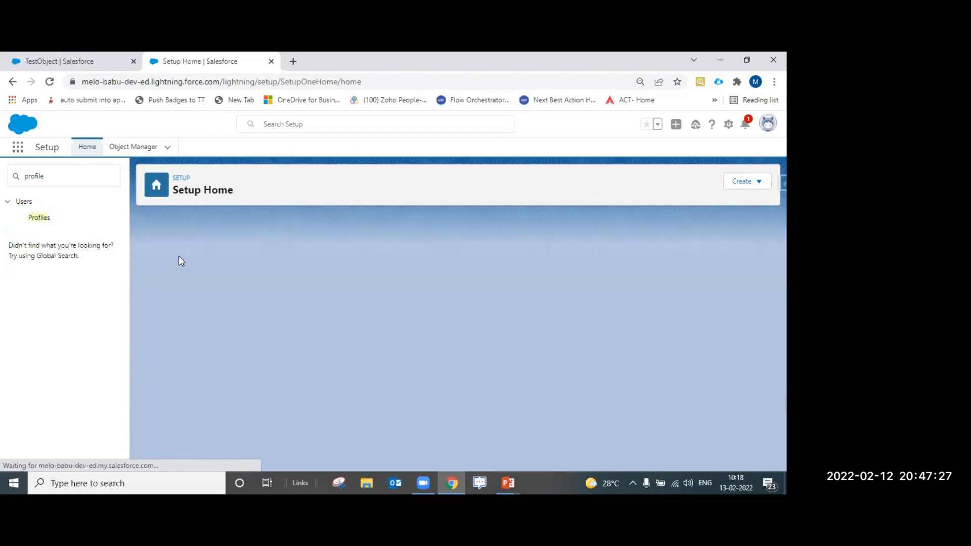
left_click(39, 218)
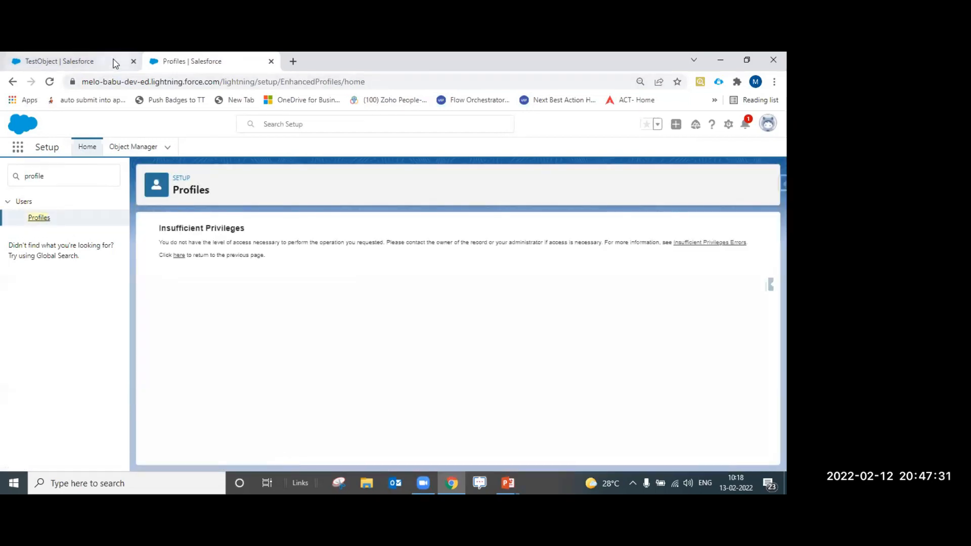
Reload Setup Home, search 'pro' and open the Profiles page
left_click(13, 81)
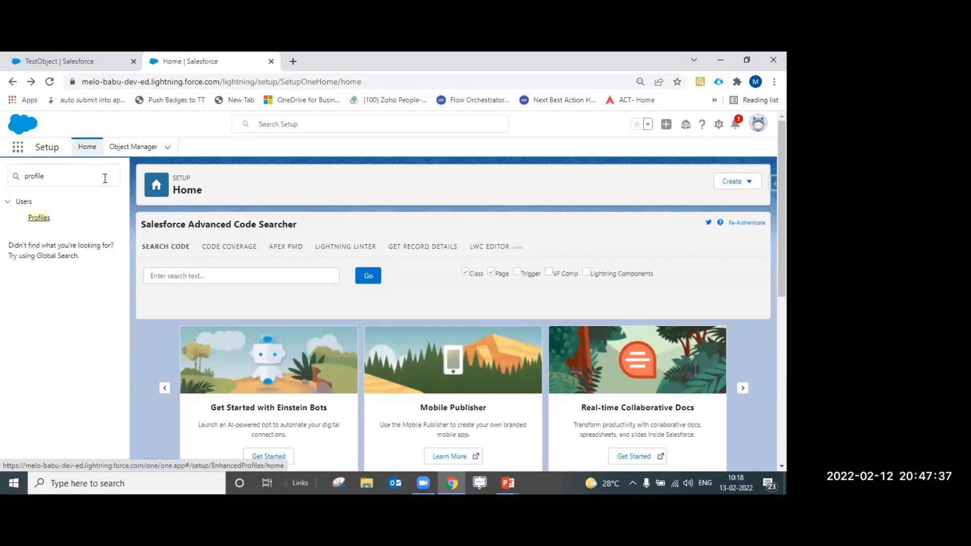
key("F5")
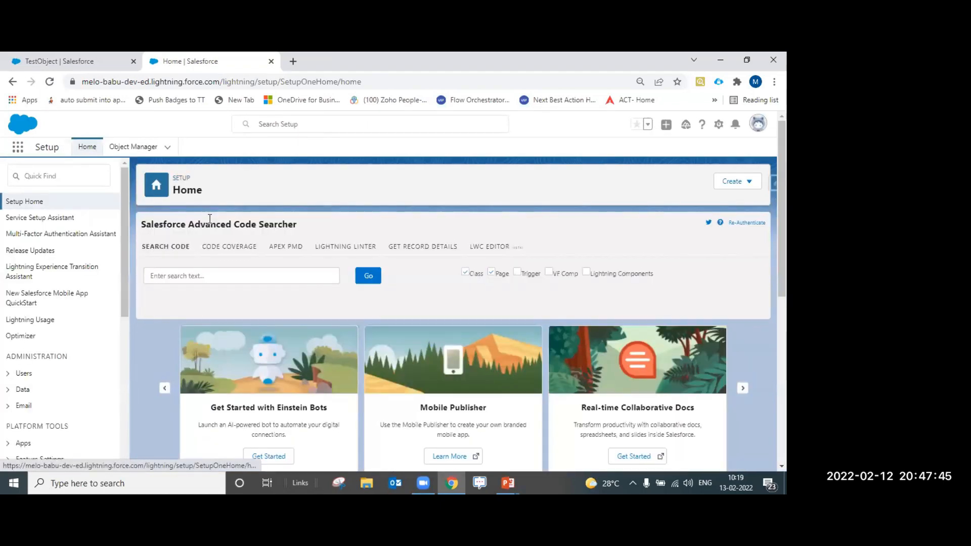
left_click(95, 177)
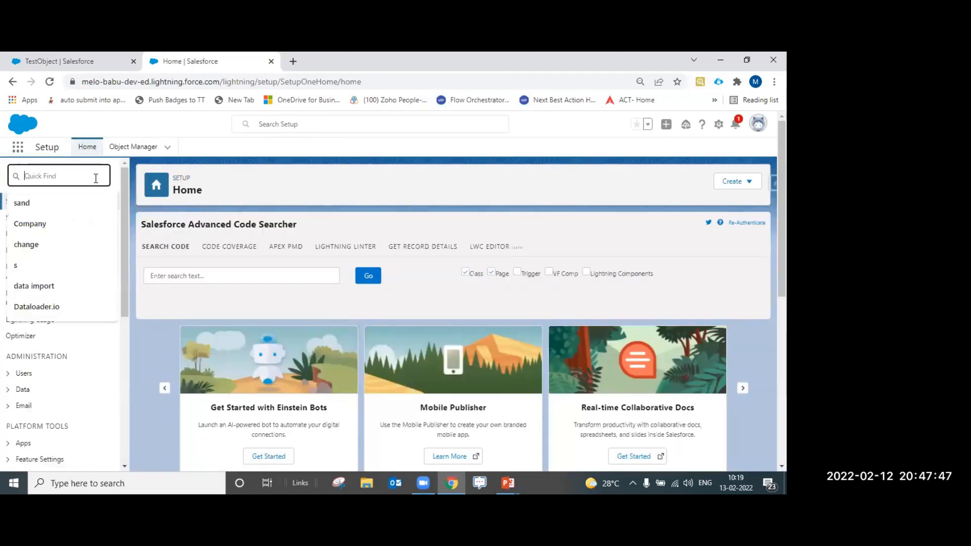
type("pro")
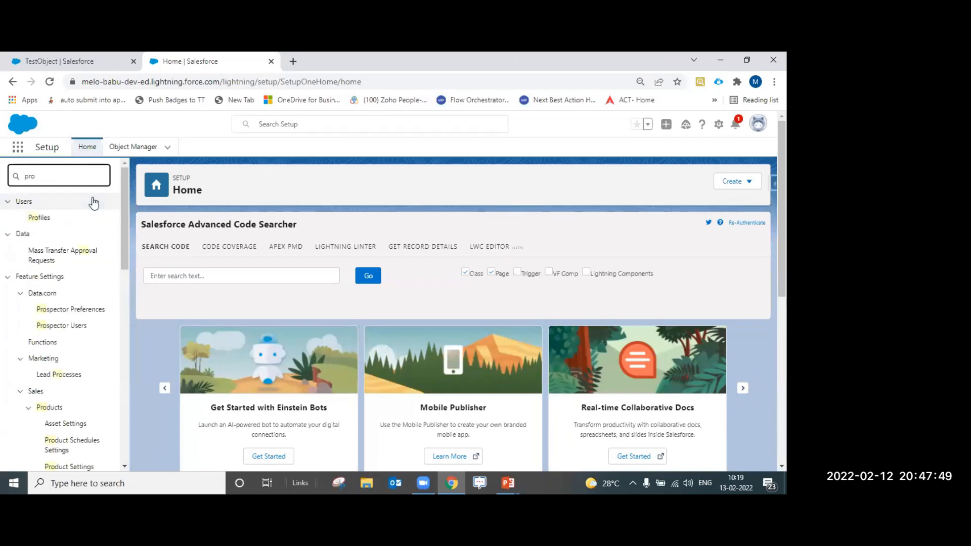
left_click(38, 218)
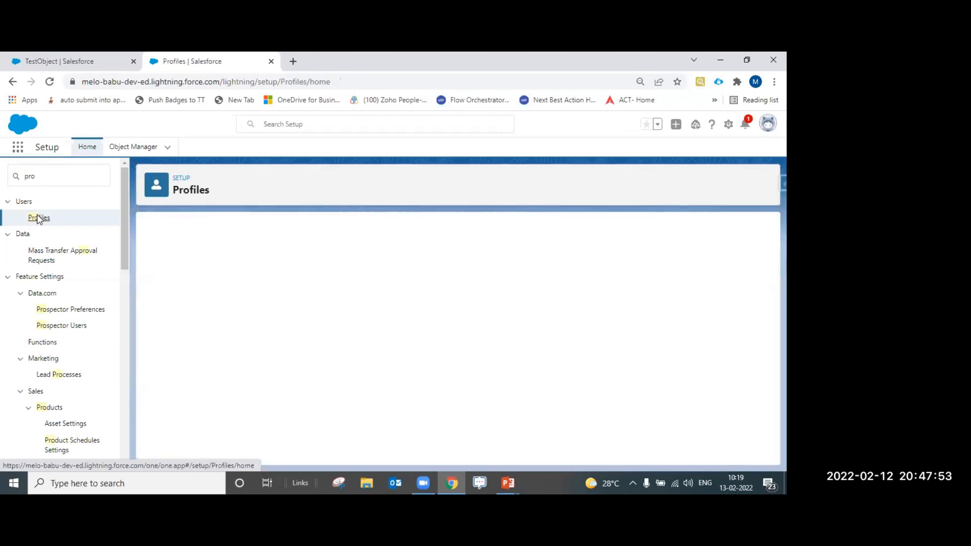
Open the Inside Sales User profile for editing
scroll(217, 324, "down", 10)
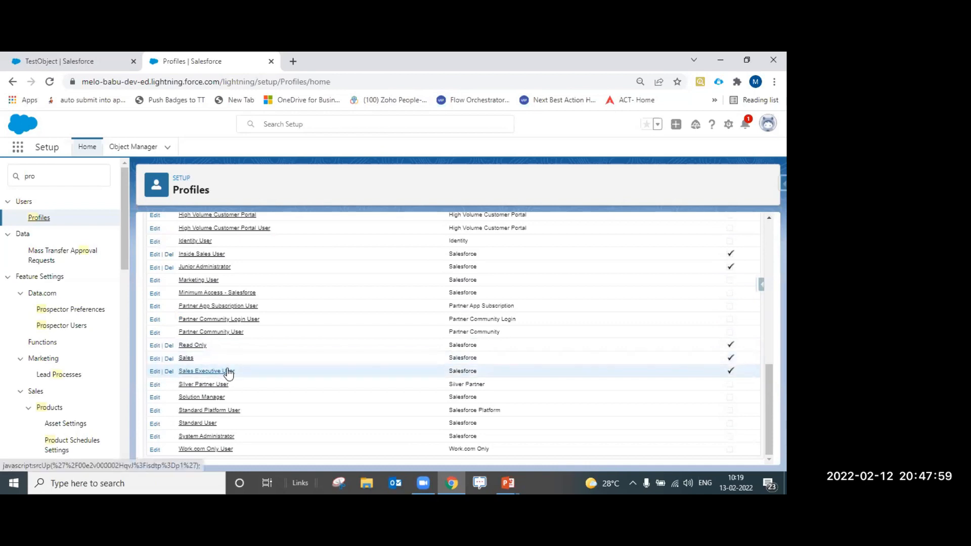
scroll(223, 374, "up", 3)
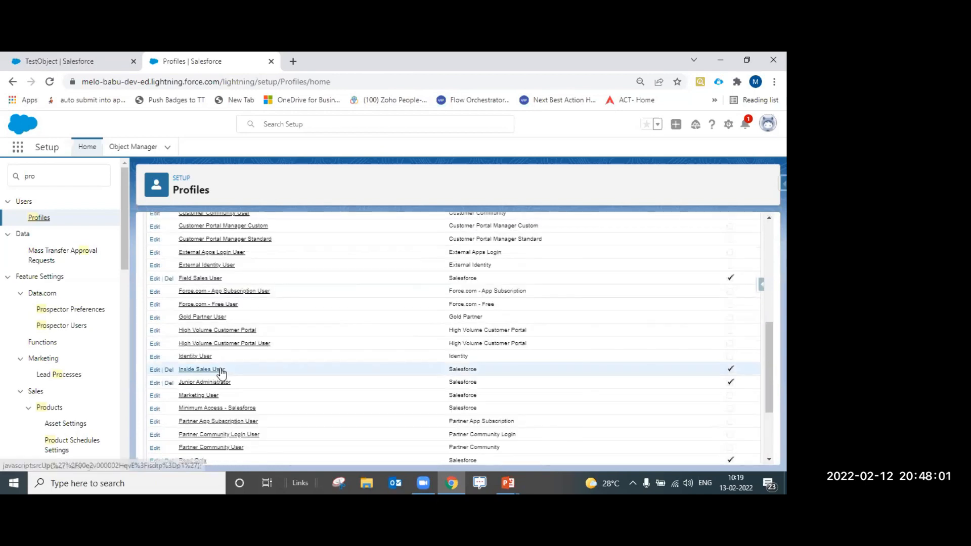
left_click(221, 370)
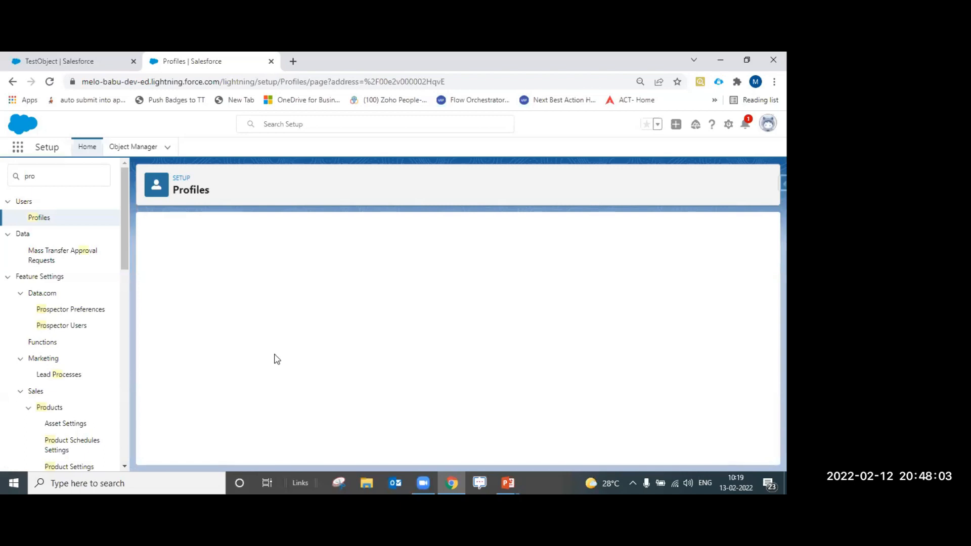
left_click(347, 310)
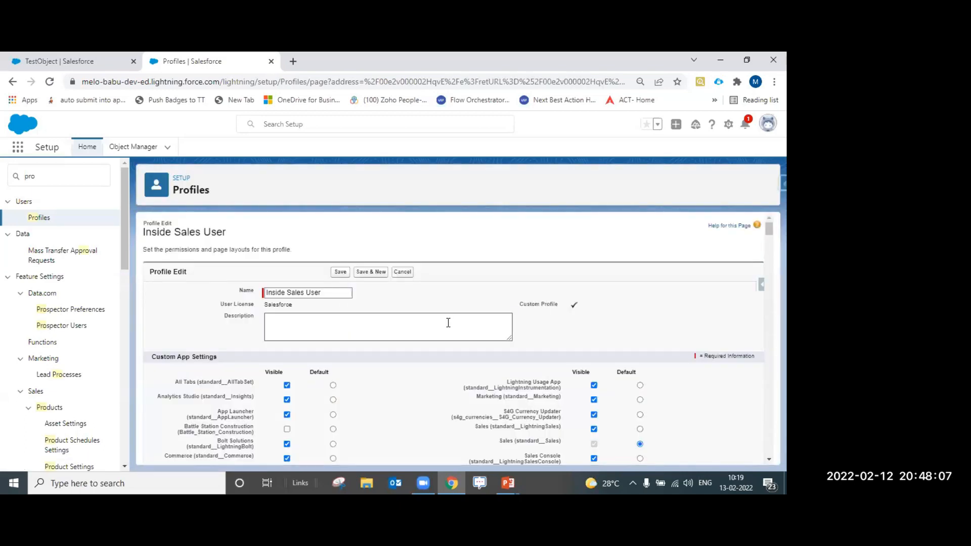
Find TestObjects with Ctrl+F, tick its Read permission and save the profile
key("ctrl+f")
type("test")
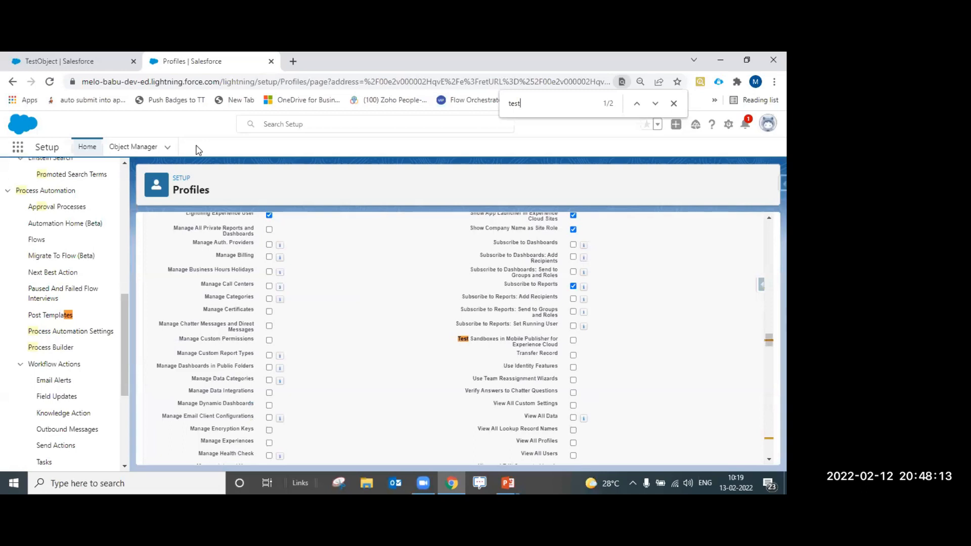
type("Ob")
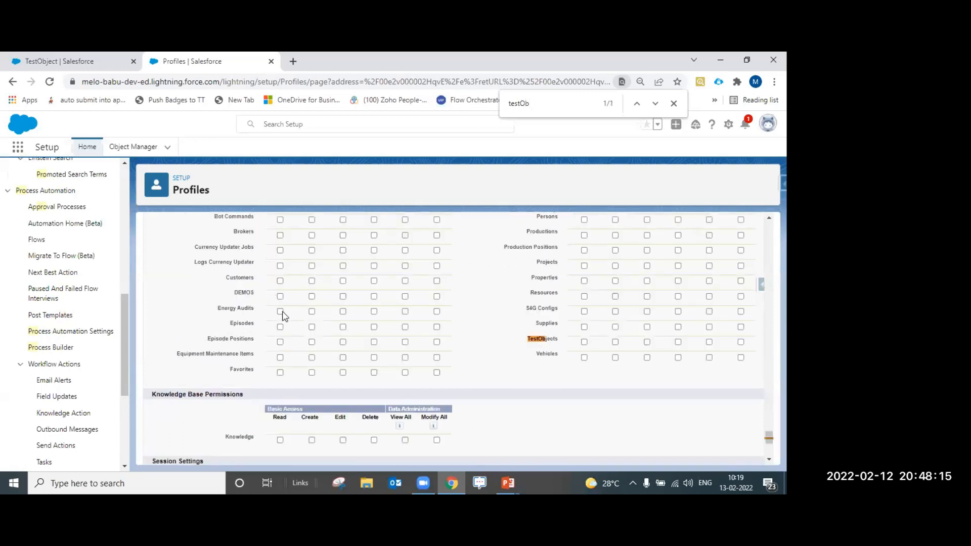
left_click(584, 343)
scroll(491, 356, "up", 3)
scroll(594, 305, "down", 1)
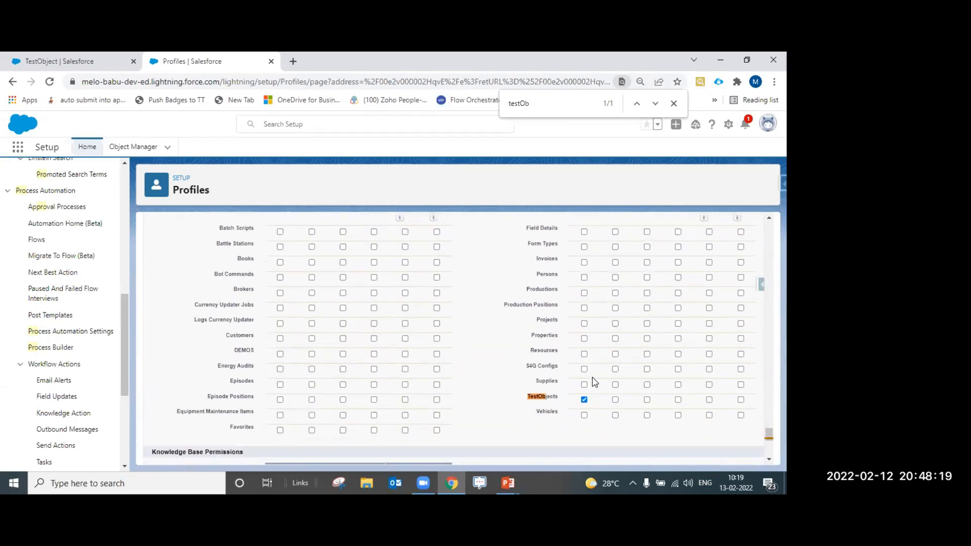
left_click_drag(561, 402, 584, 408)
scroll(582, 403, "up", 2)
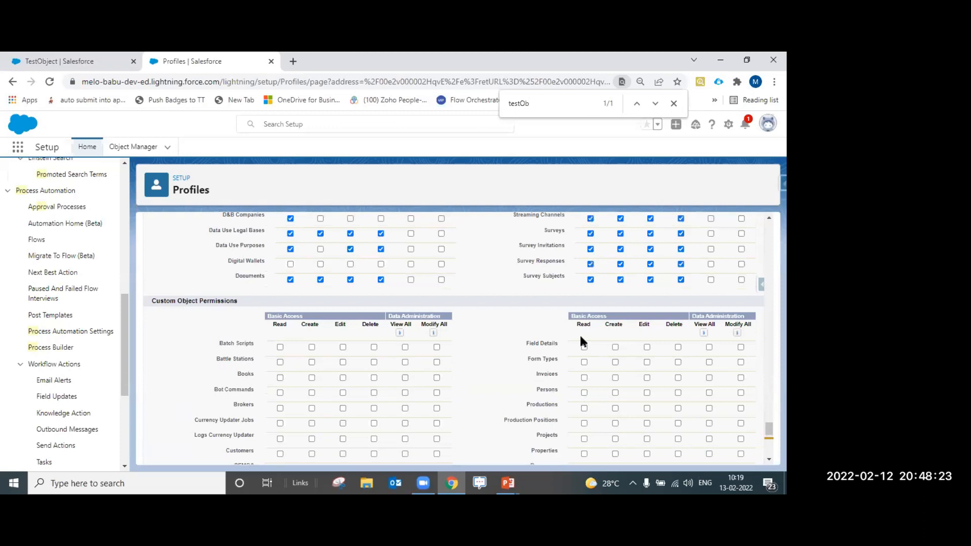
scroll(581, 337, "down", 2)
scroll(513, 353, "down", 2)
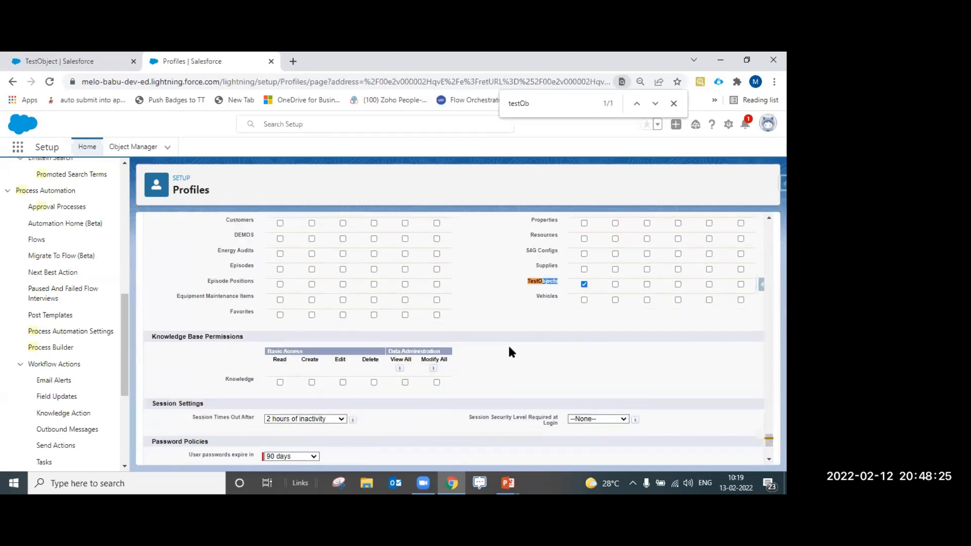
scroll(525, 355, "down", 3)
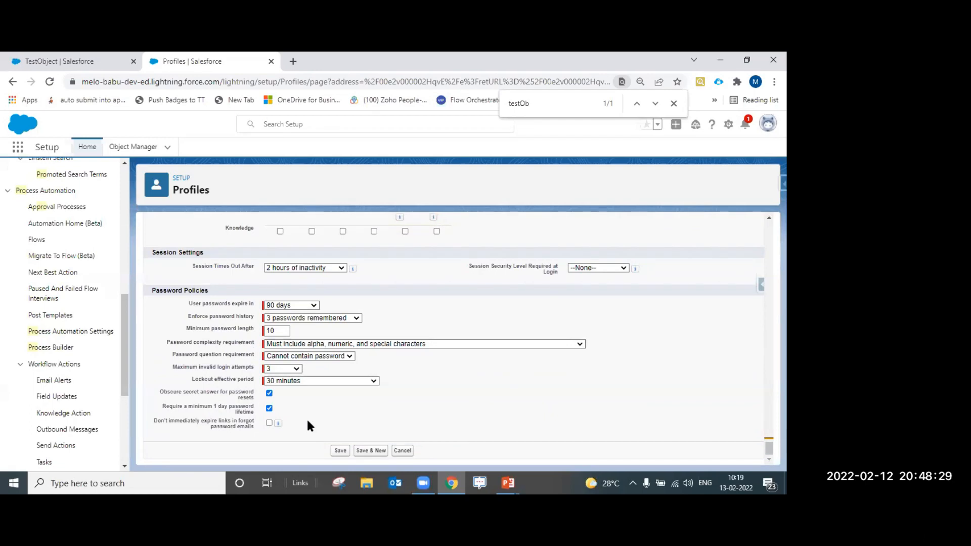
left_click(341, 451)
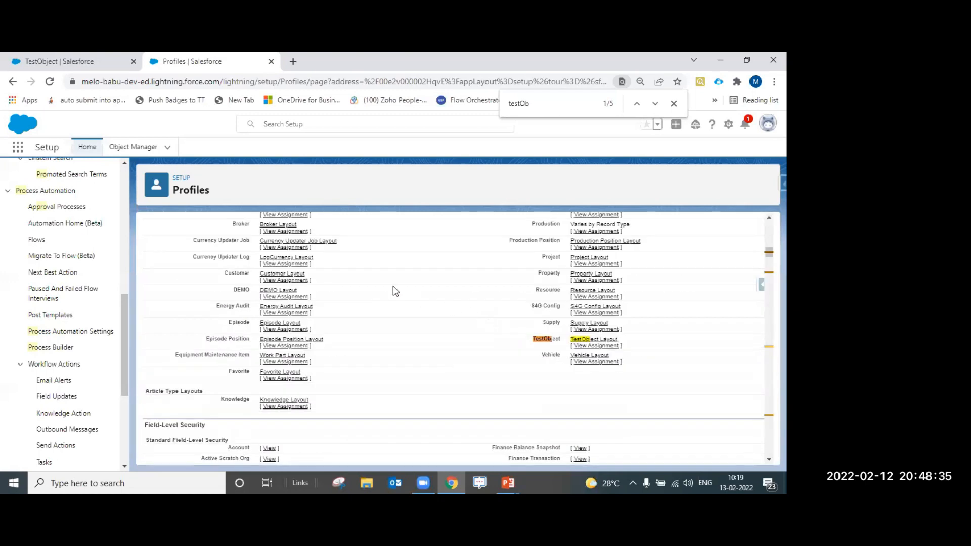
Replace the Quick Find term with 'tab' and open the Tabs setup page
scroll(116, 249, "up", 10)
left_click(75, 183)
double_click(60, 182)
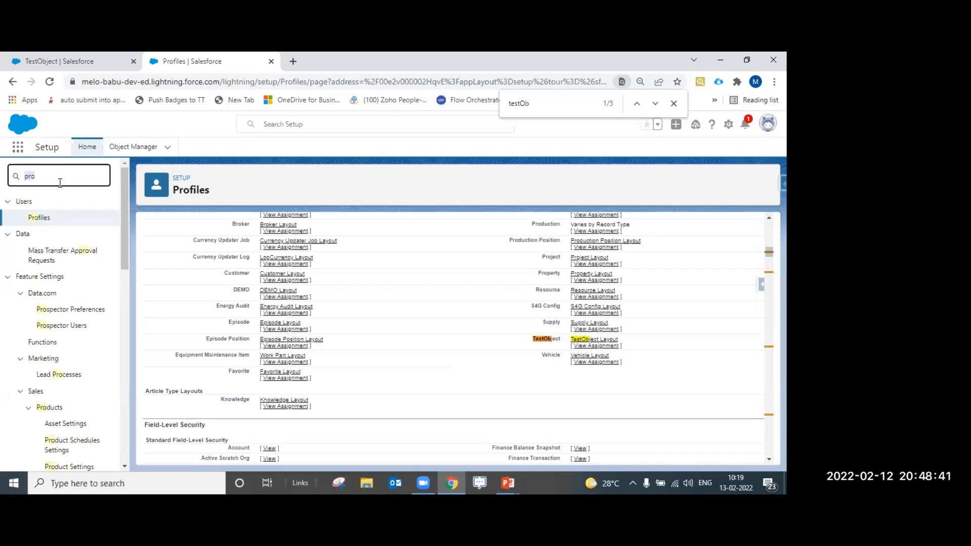
type("tab")
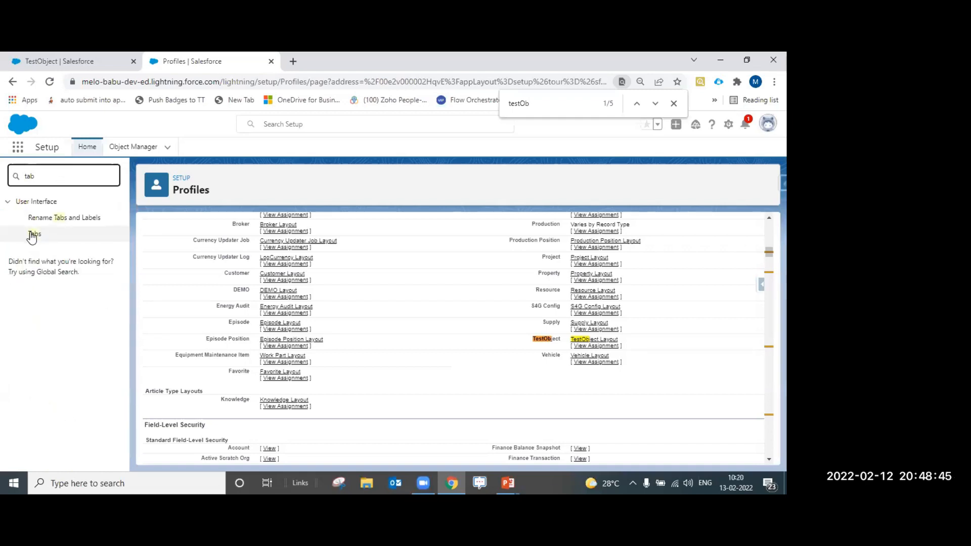
left_click(33, 234)
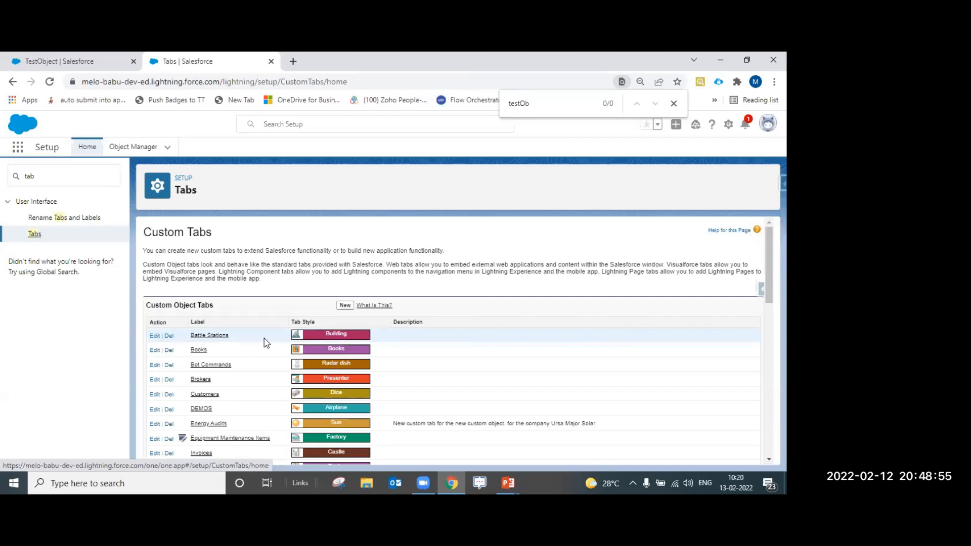
Start a new custom object tab for TestObject with the Castle tab style
left_click(341, 306)
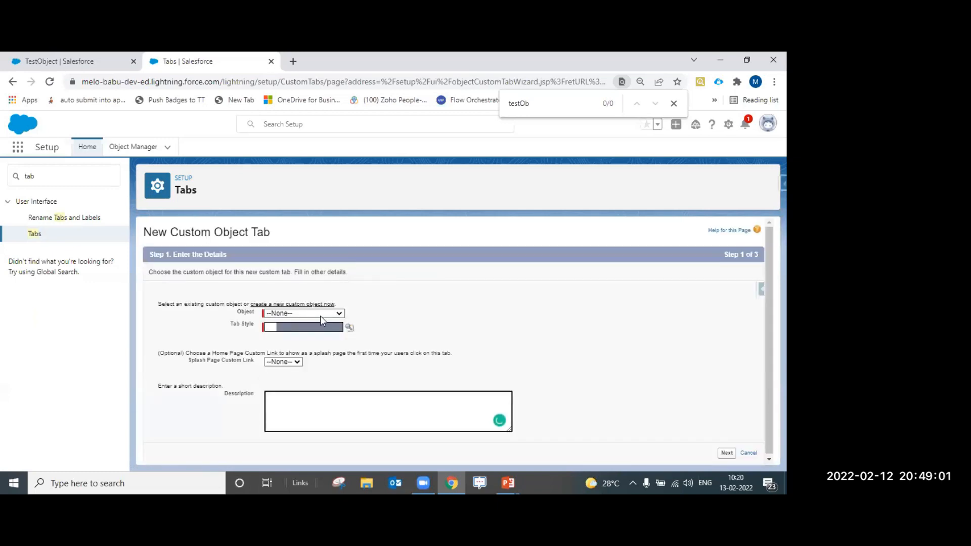
left_click(320, 315)
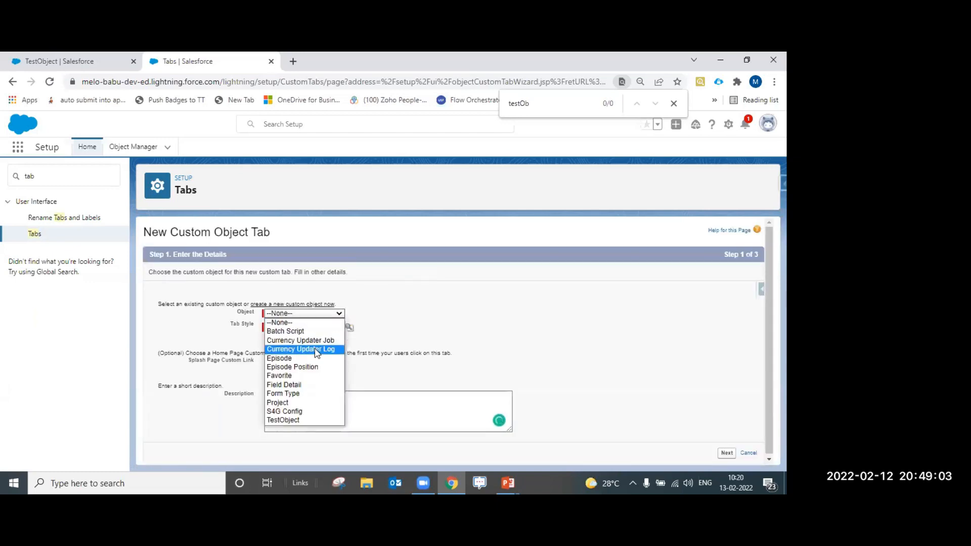
left_click(291, 420)
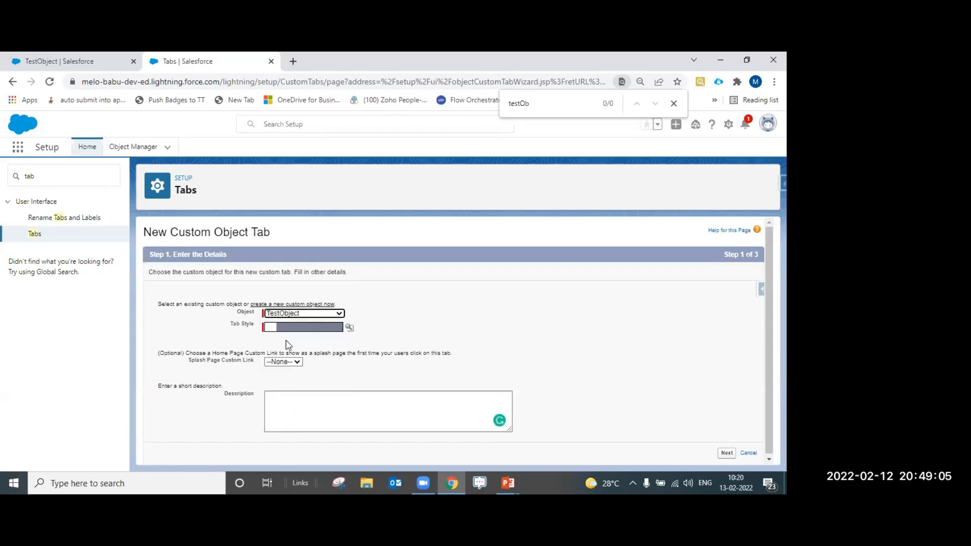
left_click(350, 327)
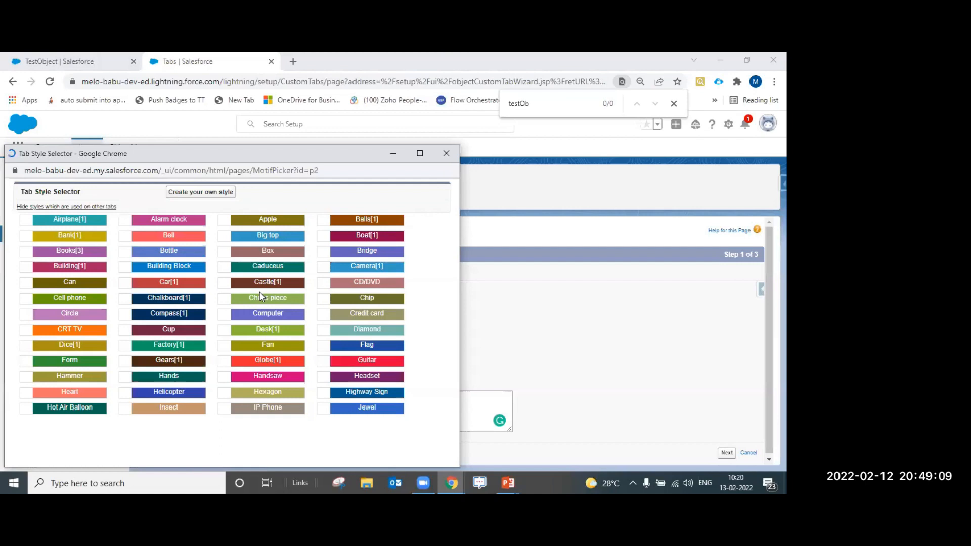
left_click(234, 283)
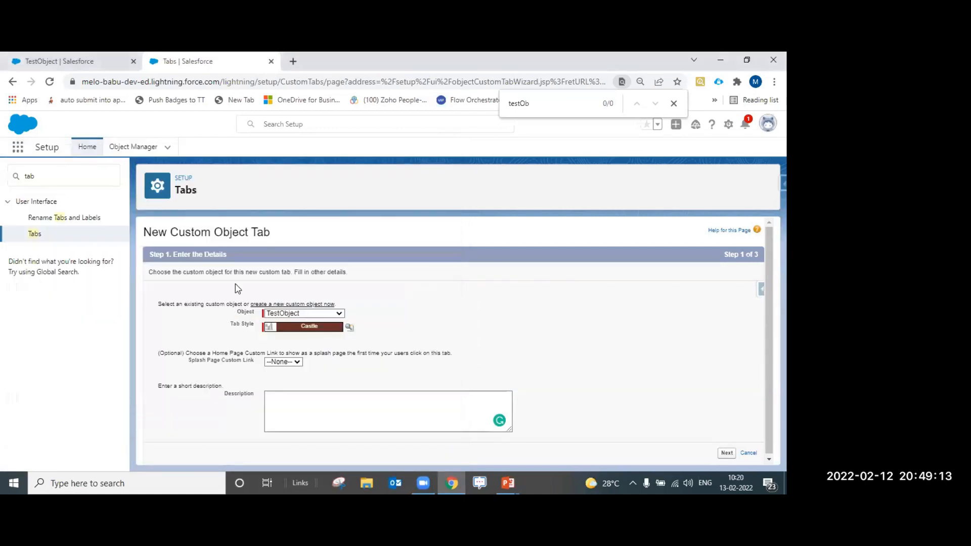
Advance the tab wizard to Step 2, Add to Profiles, and look over the profiles
left_click(728, 452)
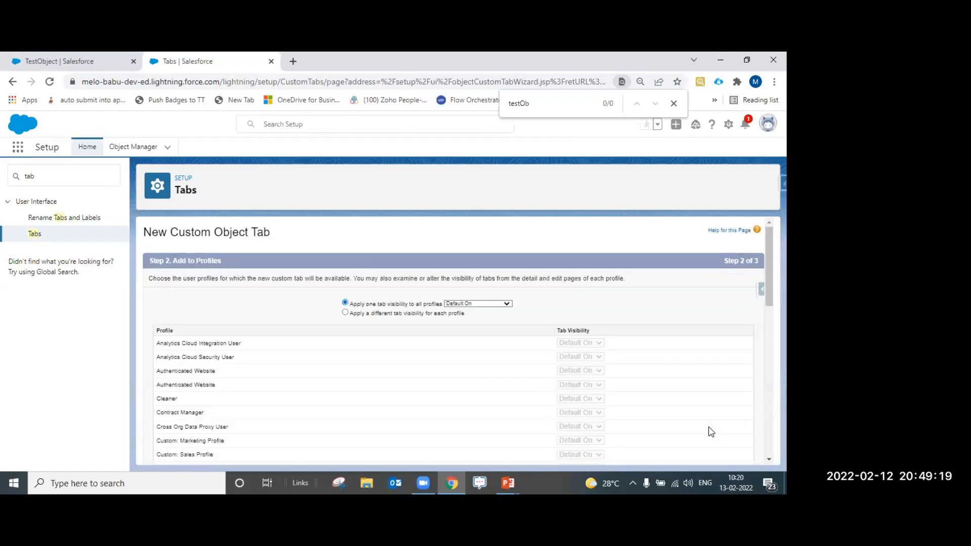
scroll(581, 360, "down", 1)
scroll(580, 360, "up", 1)
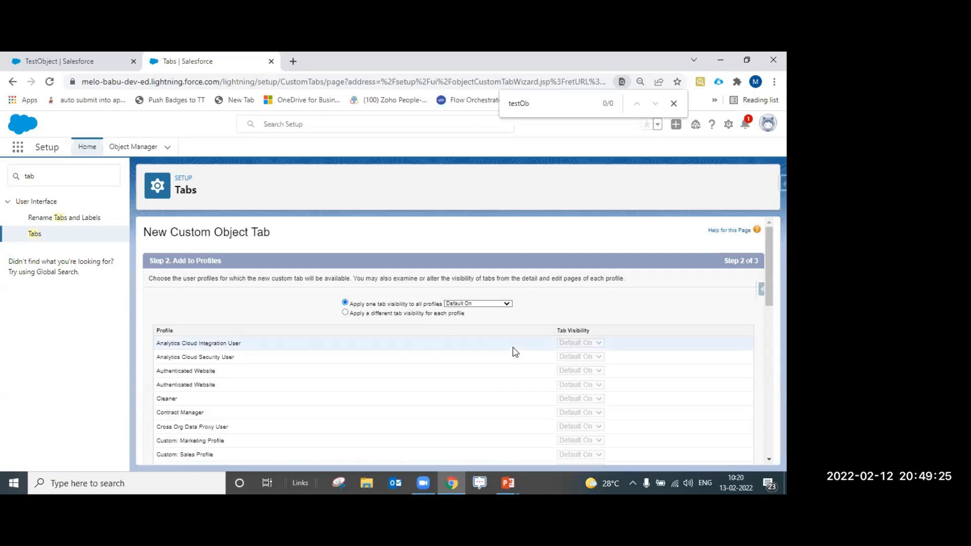
scroll(521, 349, "down", 3)
scroll(542, 351, "up", 3)
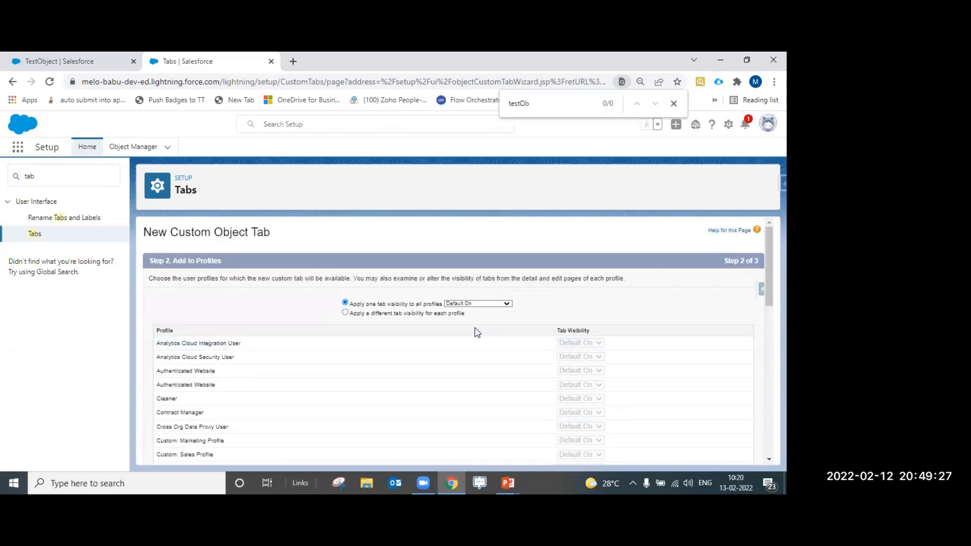
Change 'Apply one tab visibility to all profiles' from Default On to Default Off
left_click(471, 305)
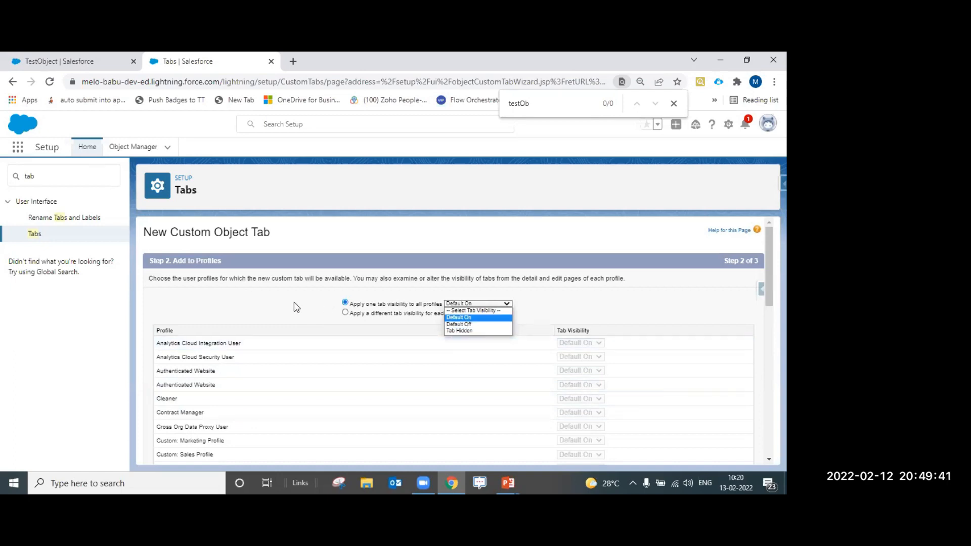
left_click(429, 310)
left_click(452, 304)
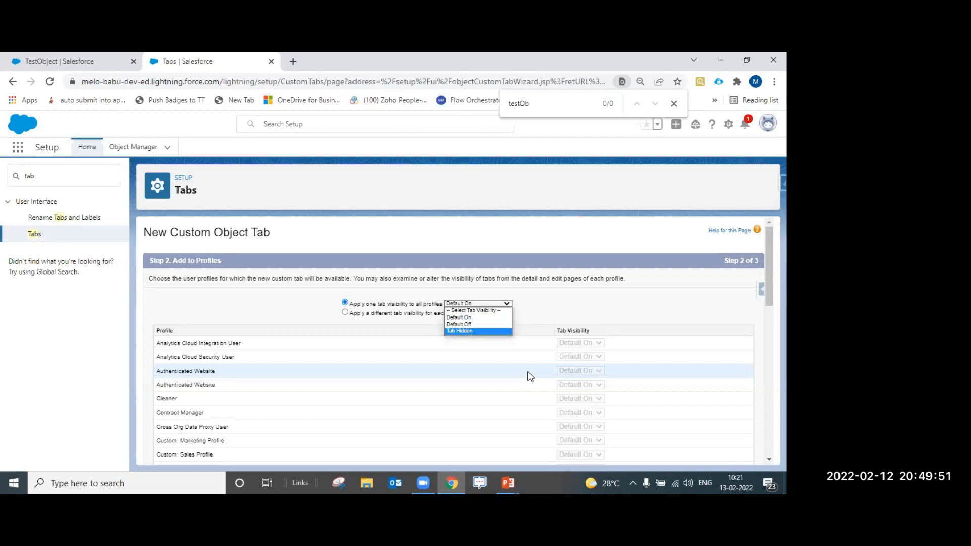
left_click(558, 317)
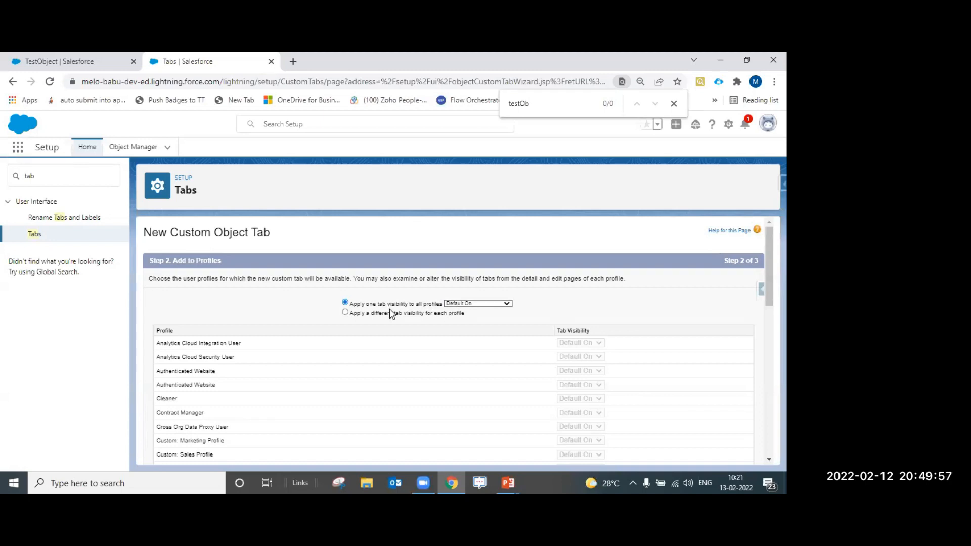
left_click(465, 305)
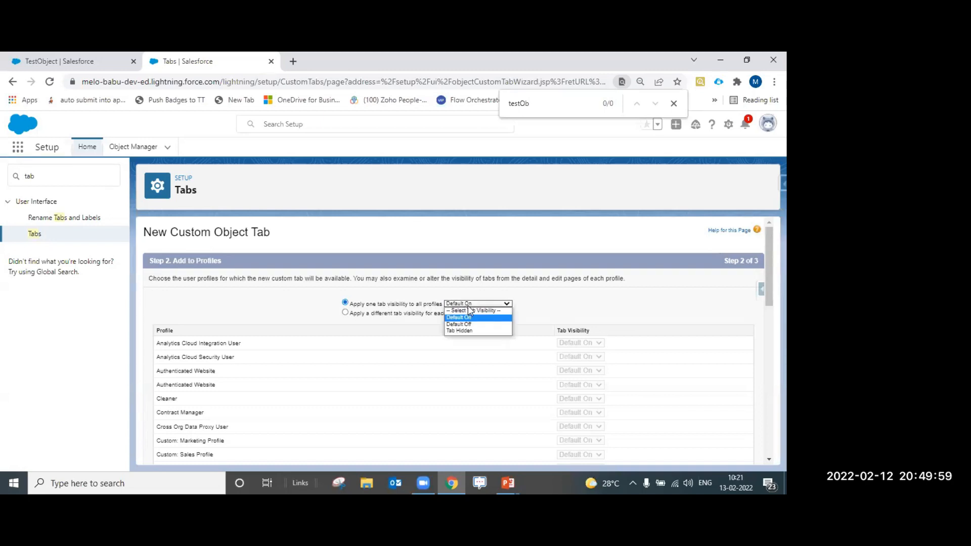
left_click(472, 325)
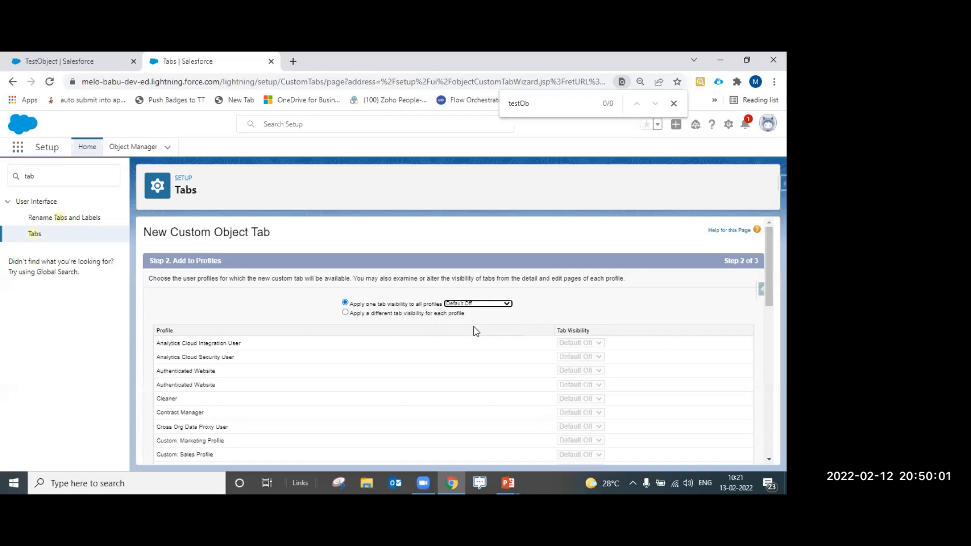
left_click(499, 304)
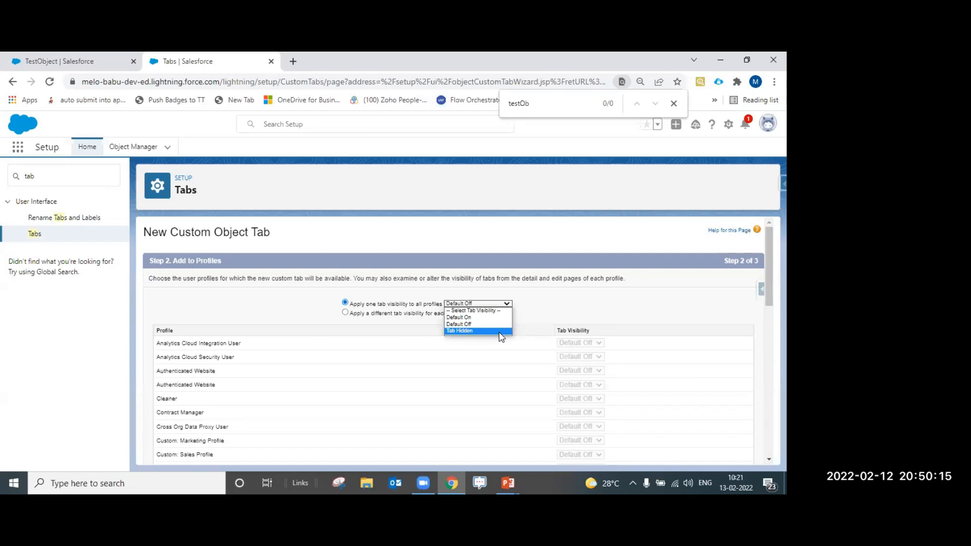
left_click(368, 316)
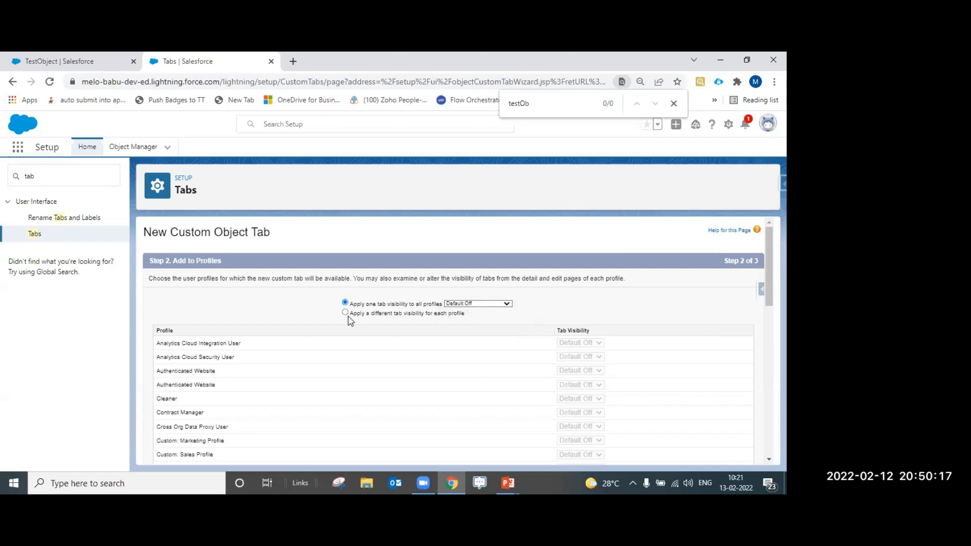
Set the tab to Tab Hidden for all profiles as the baseline
left_click(346, 313)
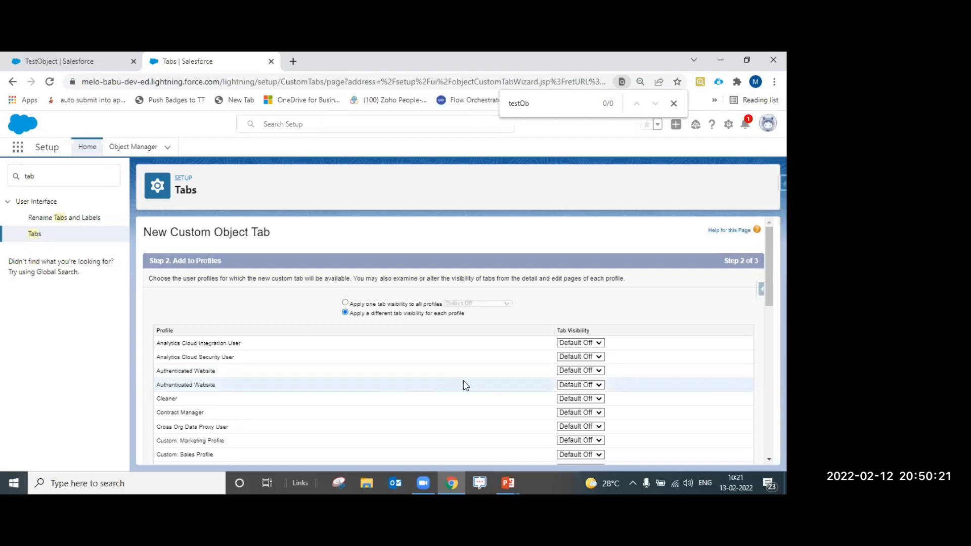
scroll(512, 393, "down", 8)
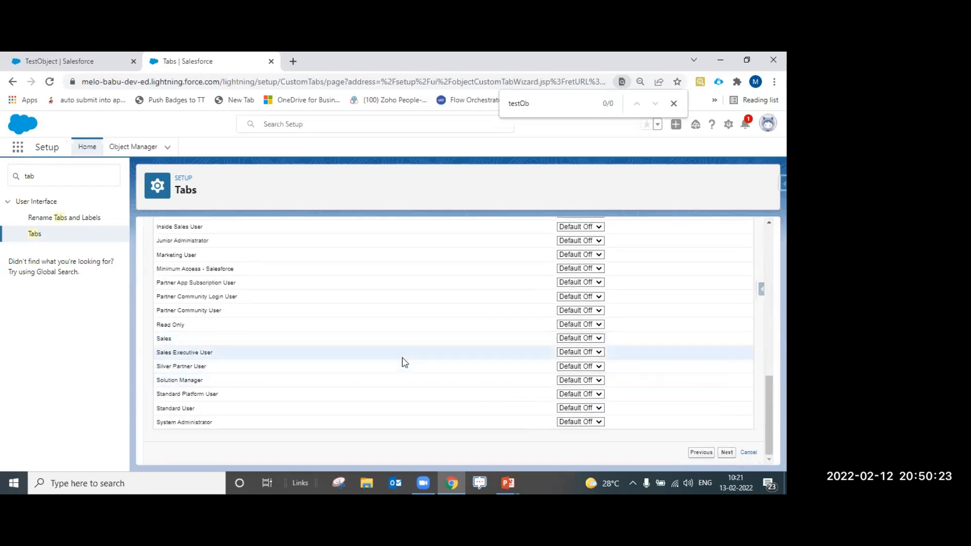
scroll(471, 384, "up", 1)
scroll(473, 390, "up", 1)
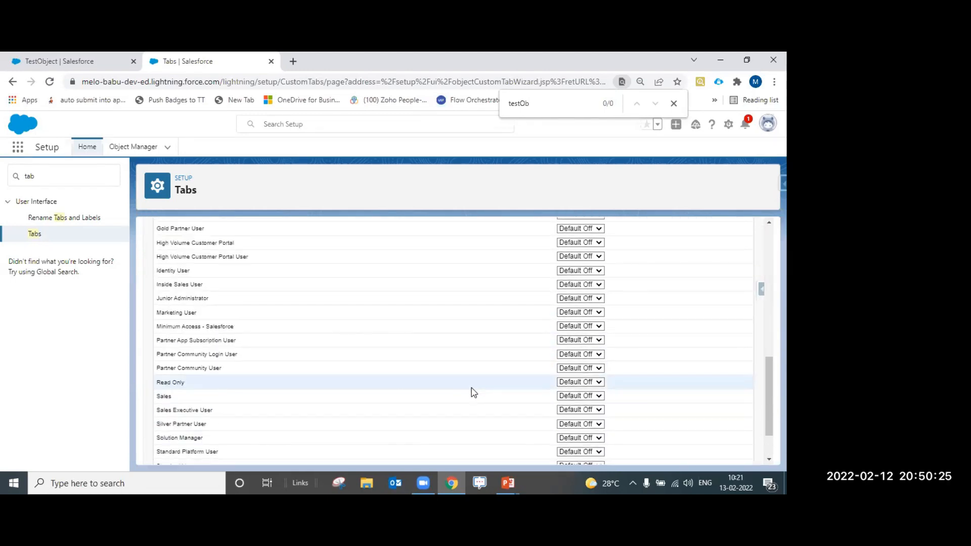
scroll(493, 304, "up", 7)
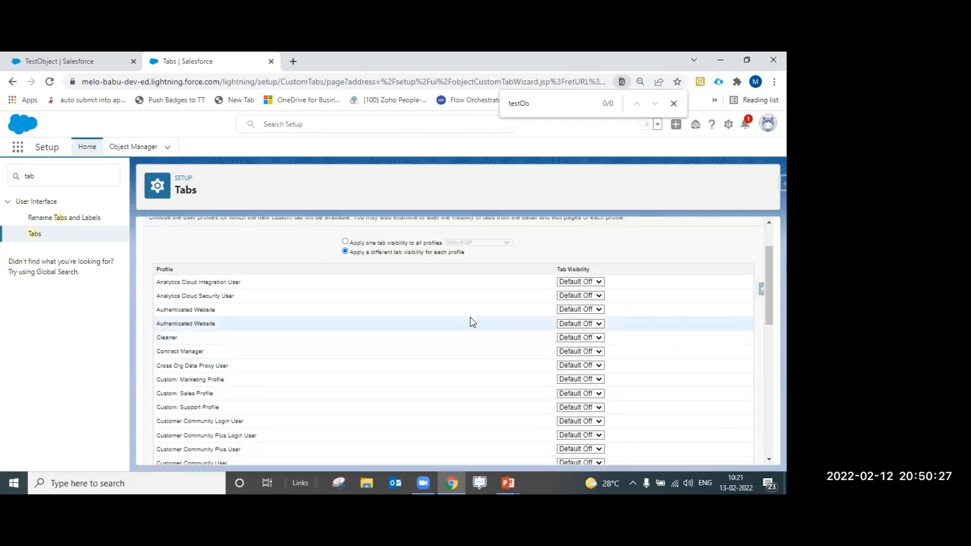
left_click(345, 302)
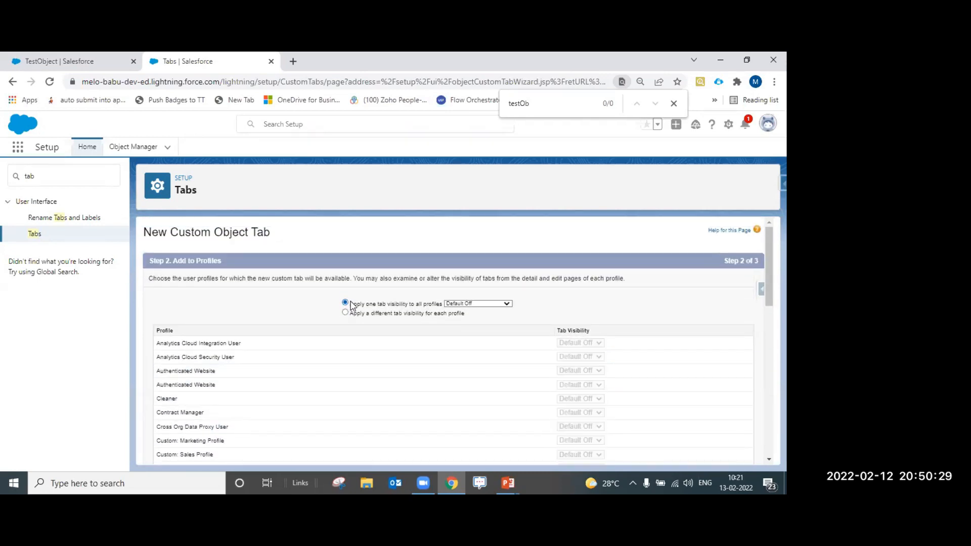
left_click(496, 304)
left_click(485, 331)
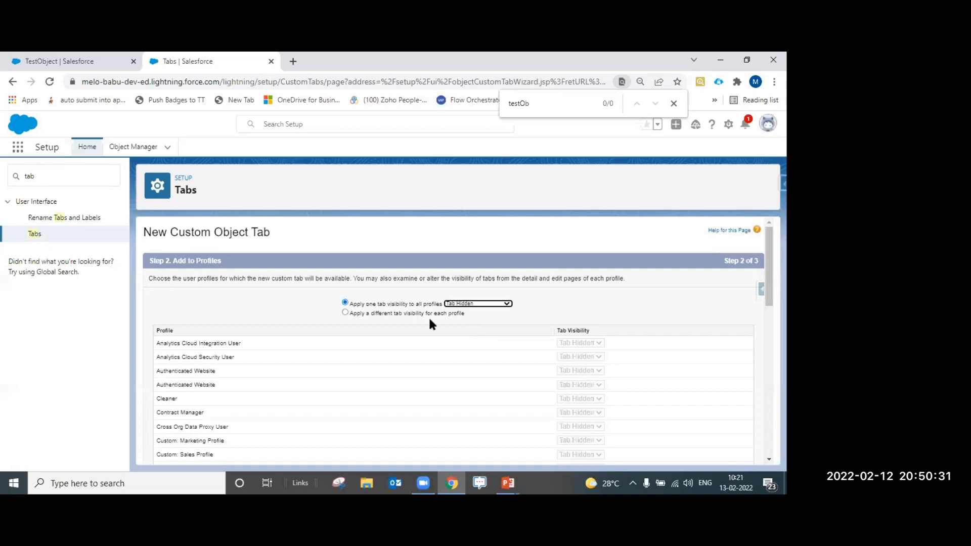
Switch to per-profile visibility and make Inside Sales User and System Administrator Default On
left_click(346, 314)
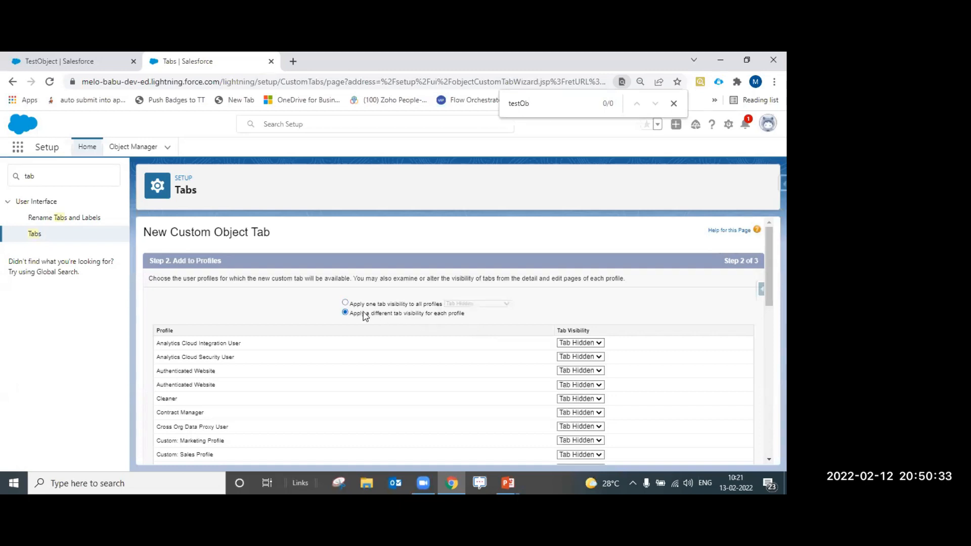
scroll(503, 357, "down", 5)
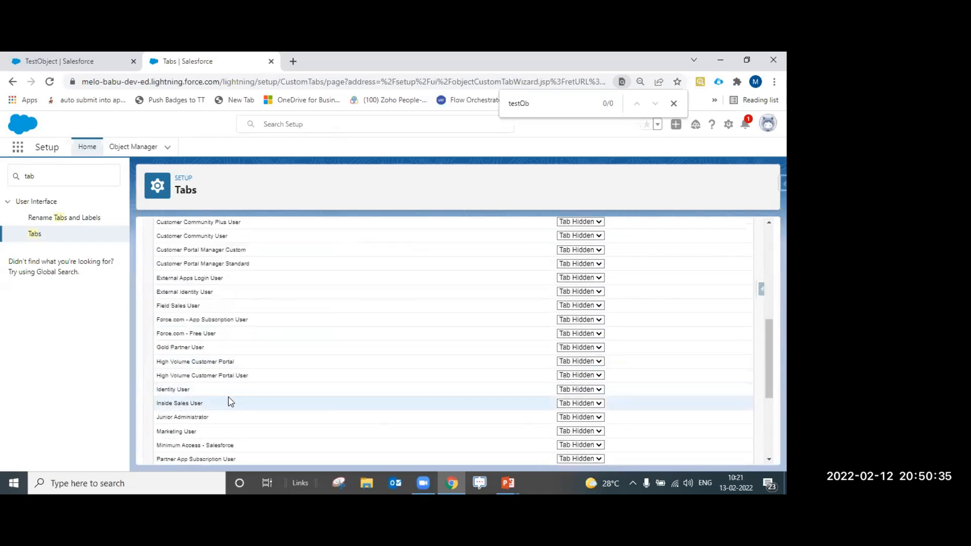
left_click(586, 404)
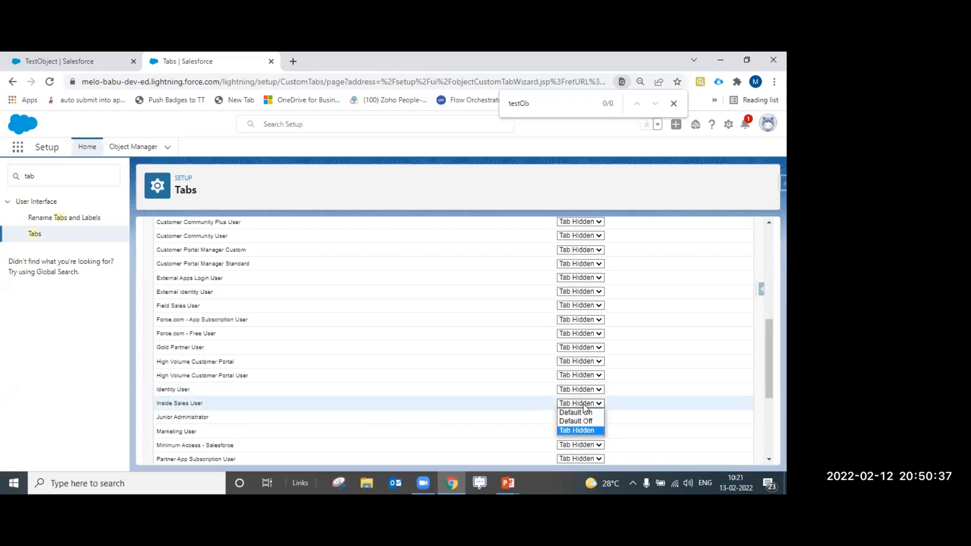
left_click(585, 413)
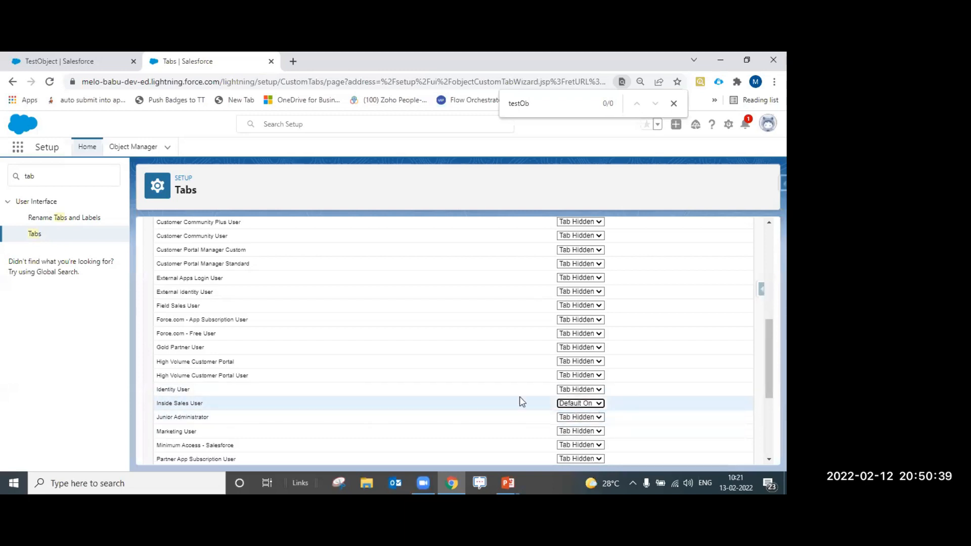
scroll(586, 420, "up", 10)
scroll(429, 349, "down", 8)
scroll(506, 382, "down", 5)
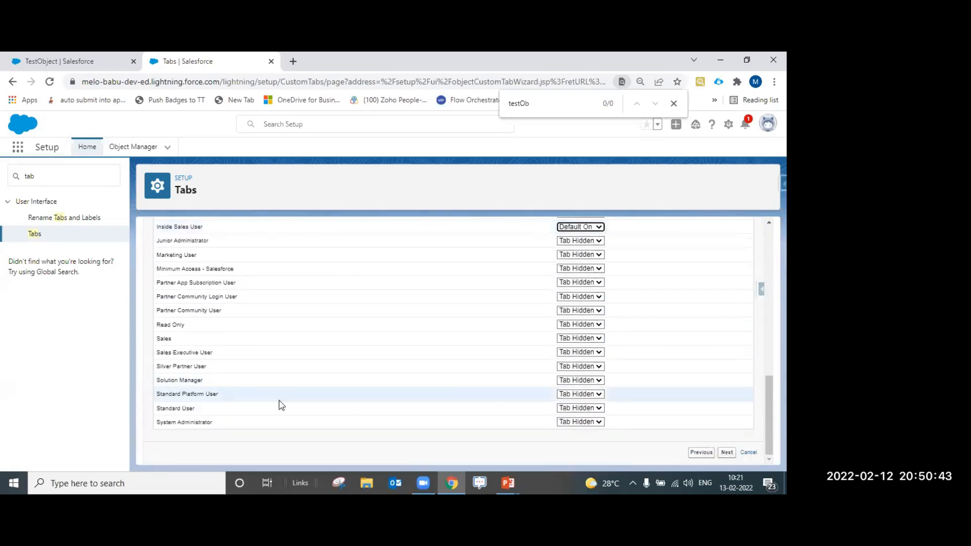
left_click(565, 425)
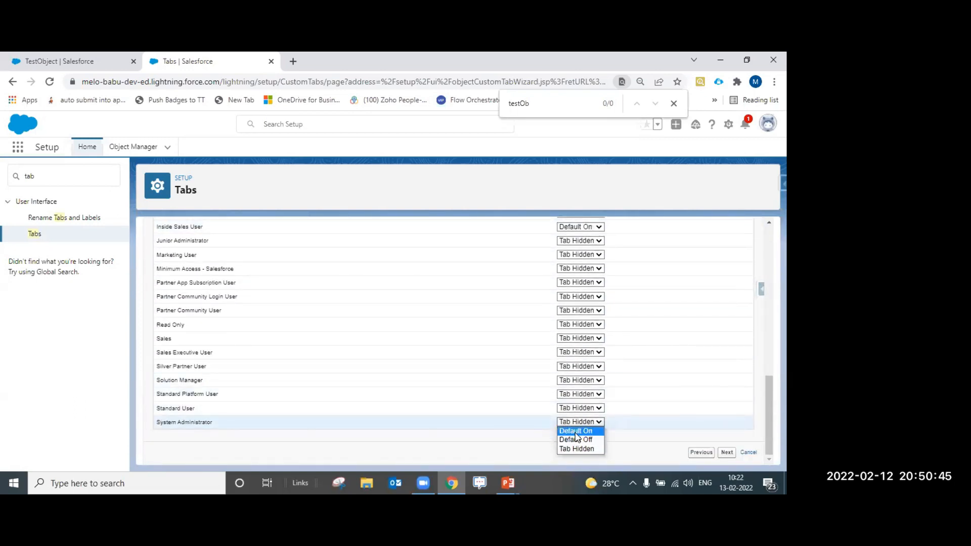
left_click(577, 432)
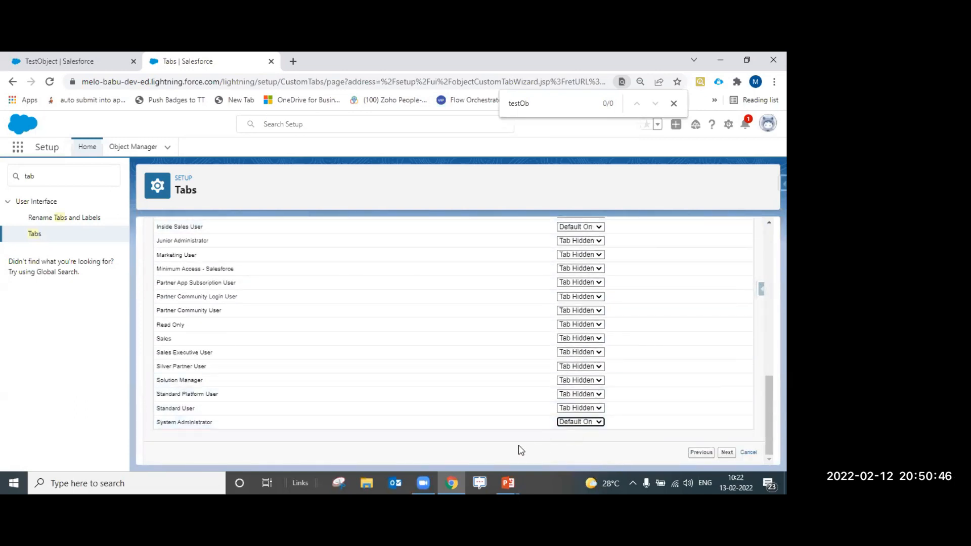
left_click(727, 452)
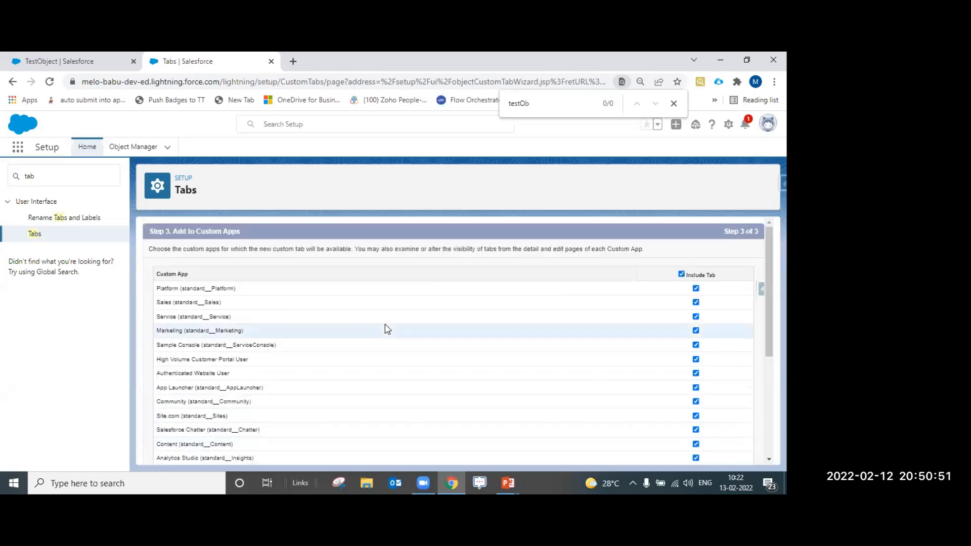
Tick the Include Tab header so the tab is added to every custom app
scroll(387, 329, "down", 1)
scroll(387, 330, "down", 3)
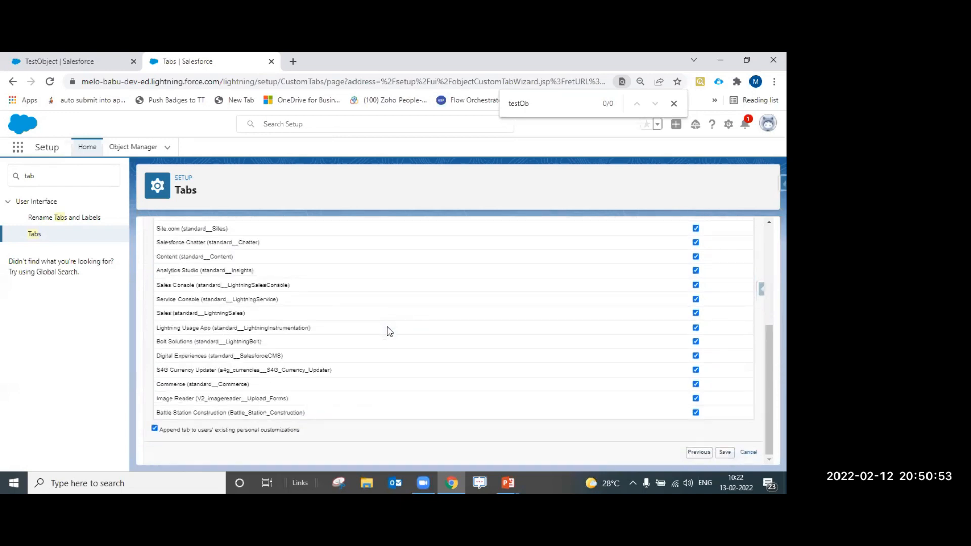
scroll(505, 392, "up", 3)
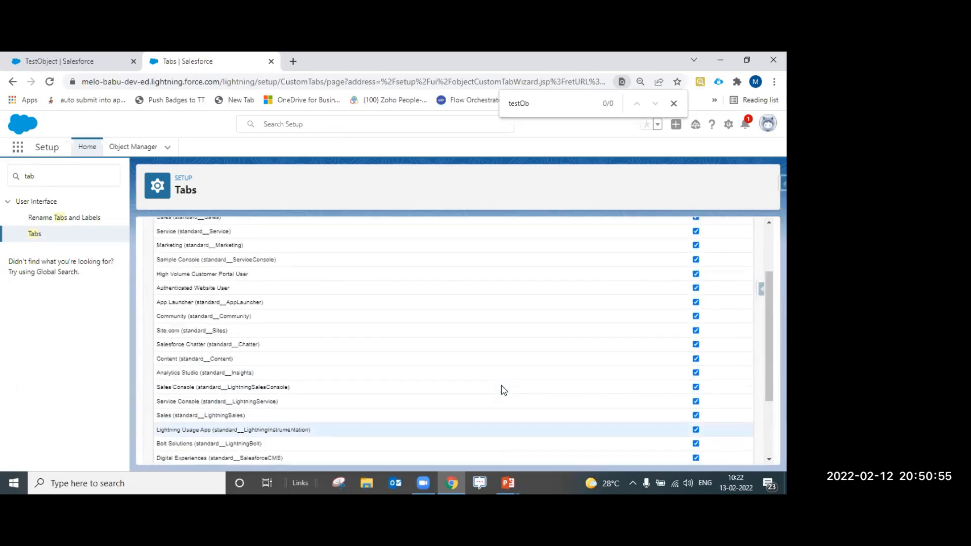
scroll(582, 384, "down", 2)
scroll(611, 395, "up", 5)
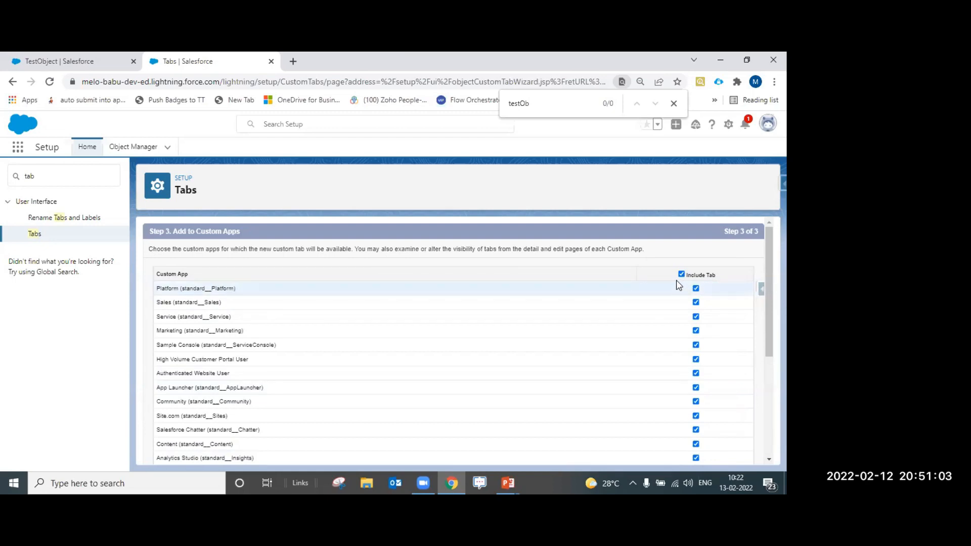
left_click(682, 274)
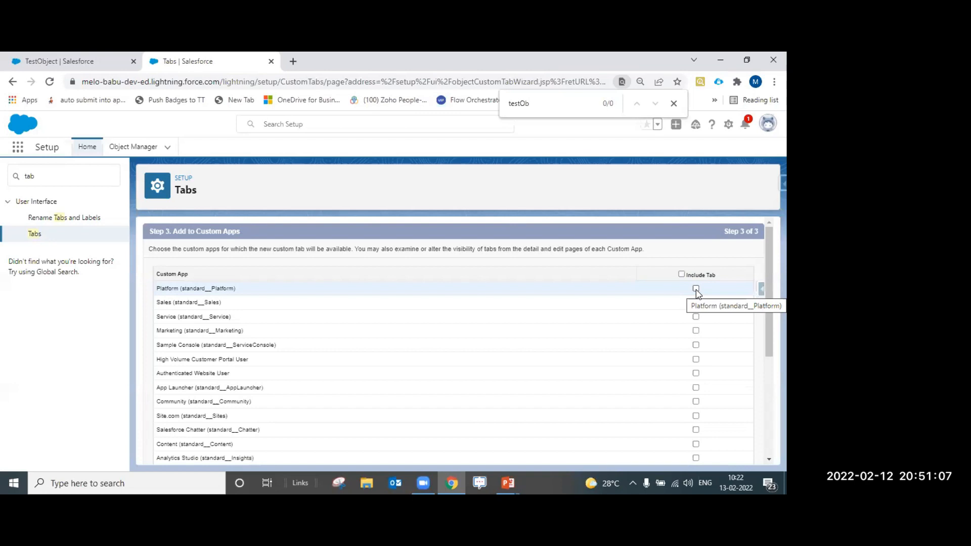
left_click(696, 289)
left_click(681, 275)
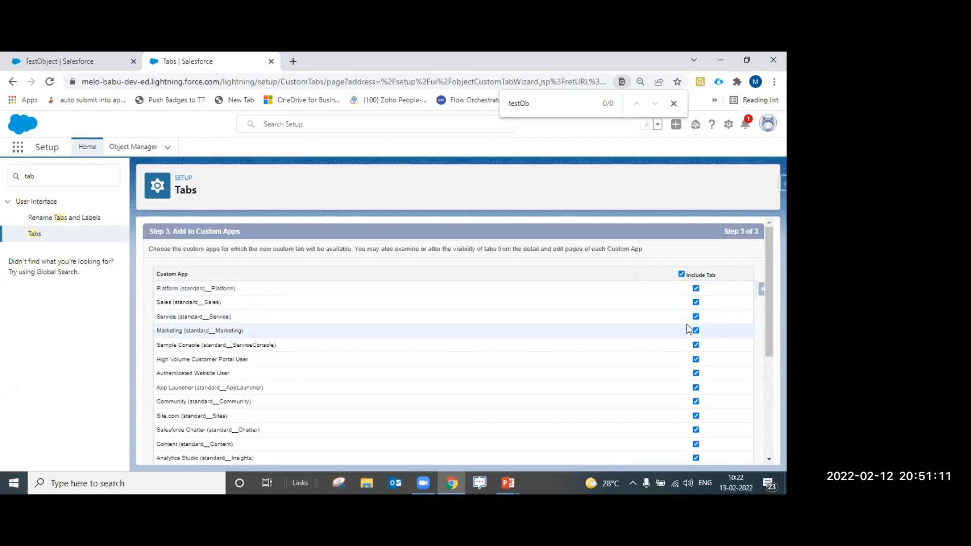
left_click(682, 274)
left_click(682, 274)
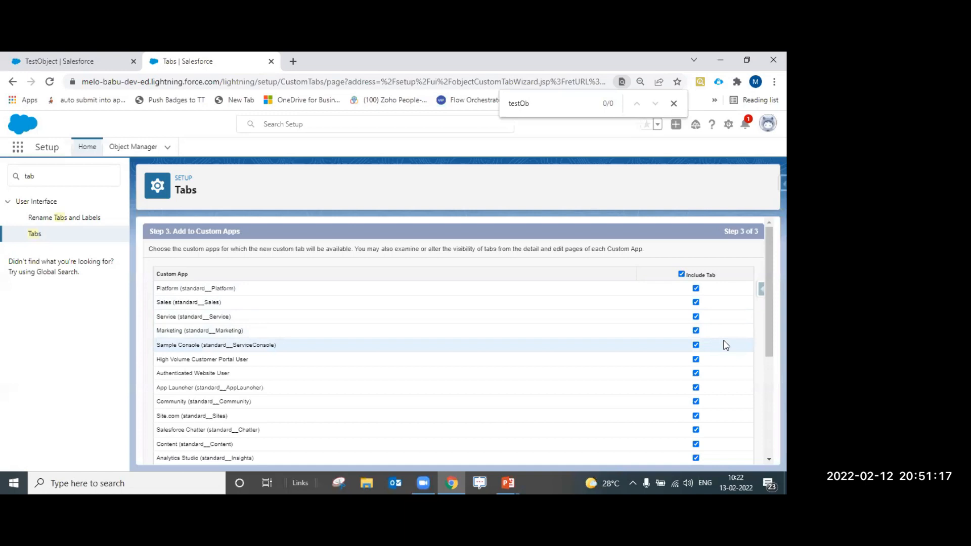
Save the new TestObjects custom tab
scroll(723, 344, "down", 5)
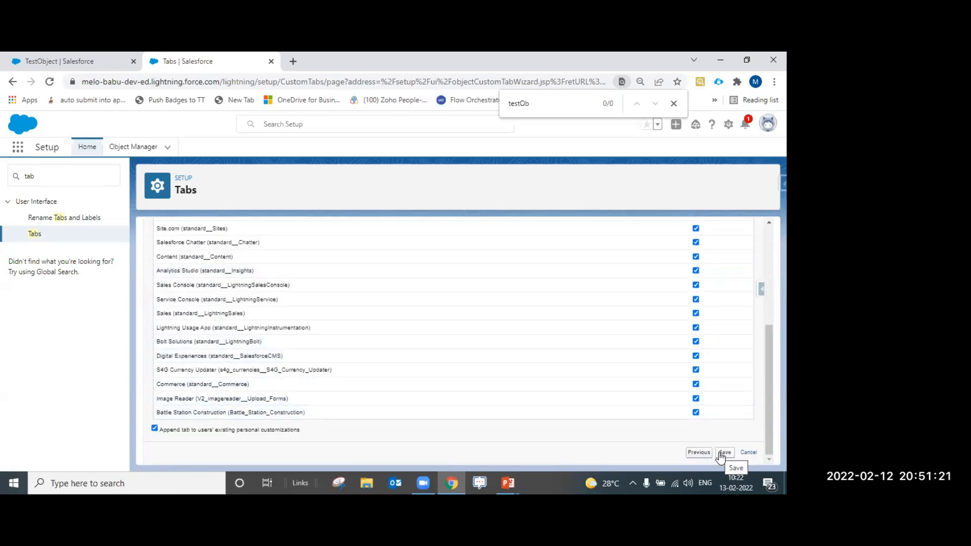
scroll(182, 243, "up", 5)
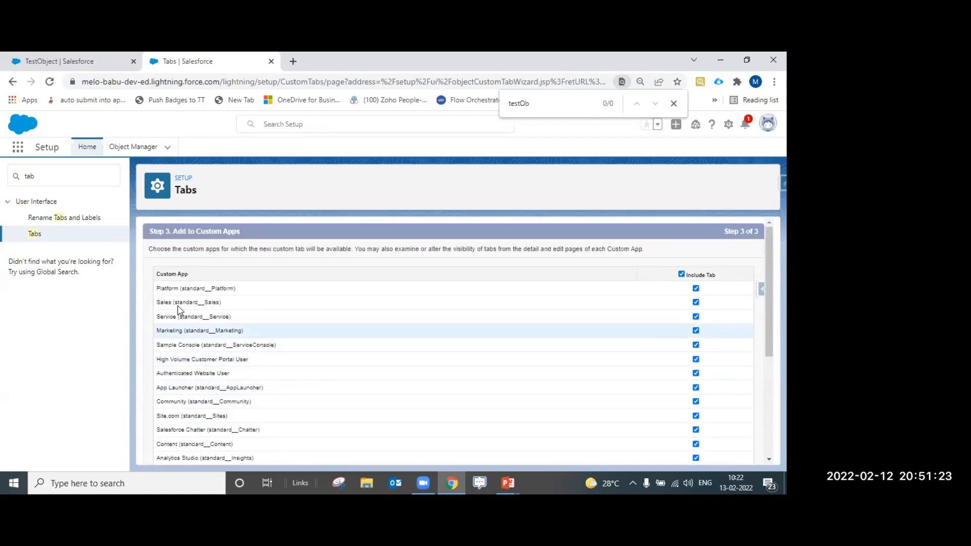
scroll(258, 372, "down", 5)
scroll(284, 425, "down", 1)
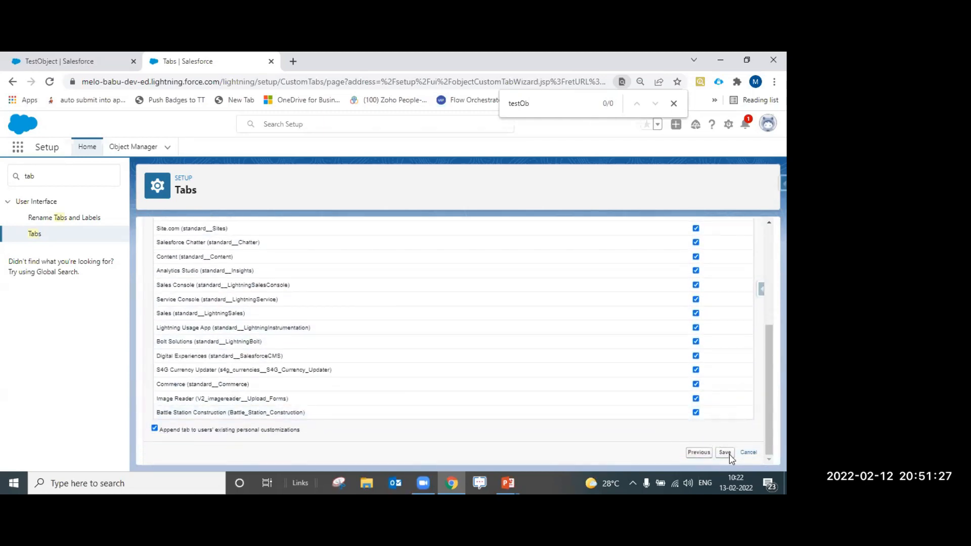
left_click(729, 455)
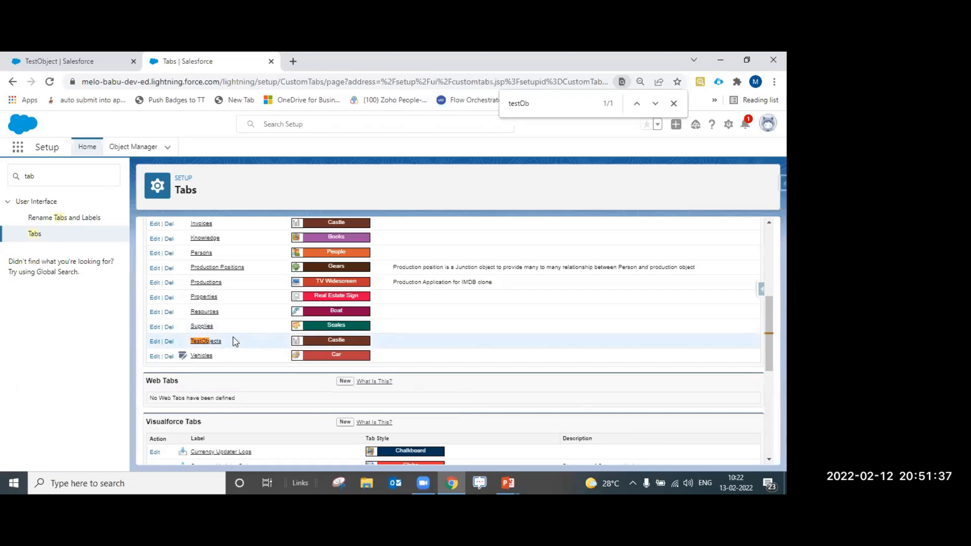
Find TestObjects by searching 'test' in the App Launcher and open its records list
left_click(19, 151)
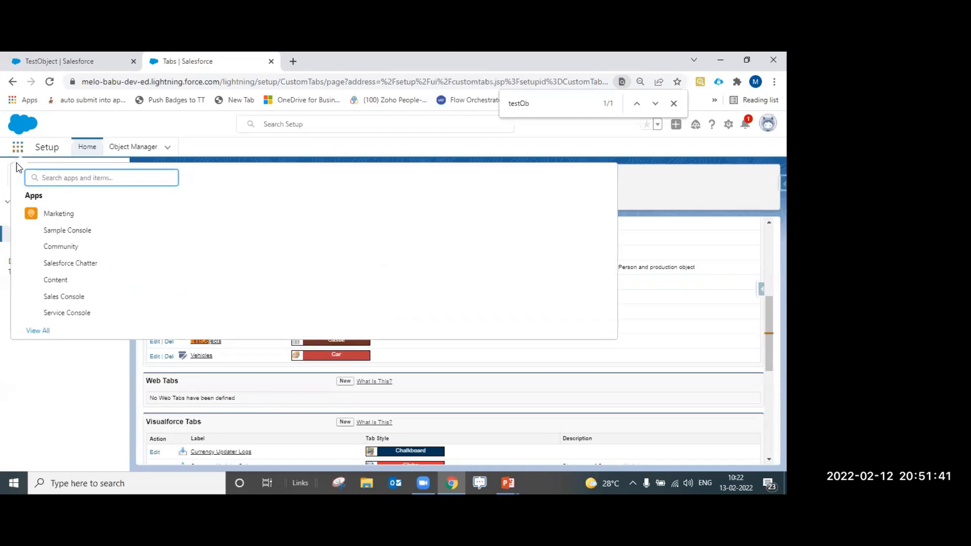
key("Escape")
left_click(70, 176)
type("tab")
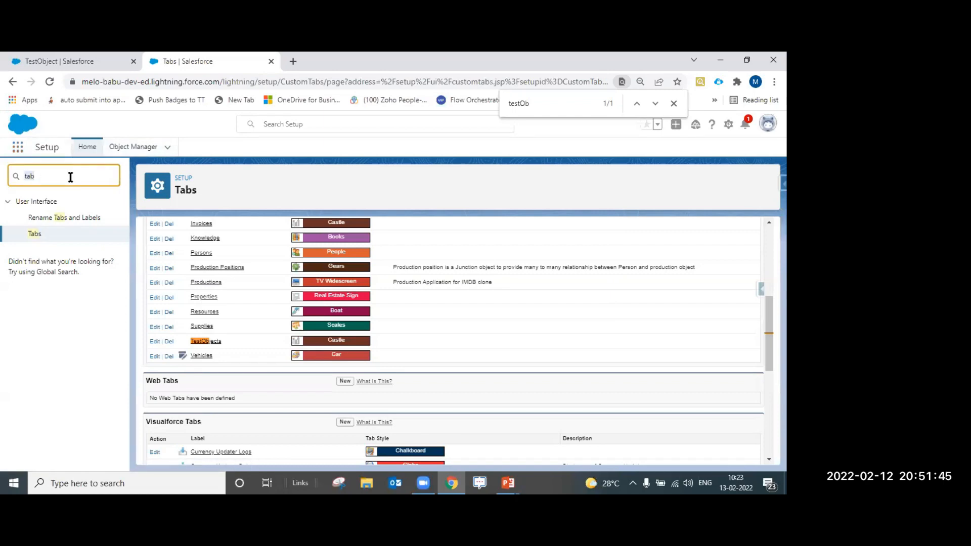
type("u")
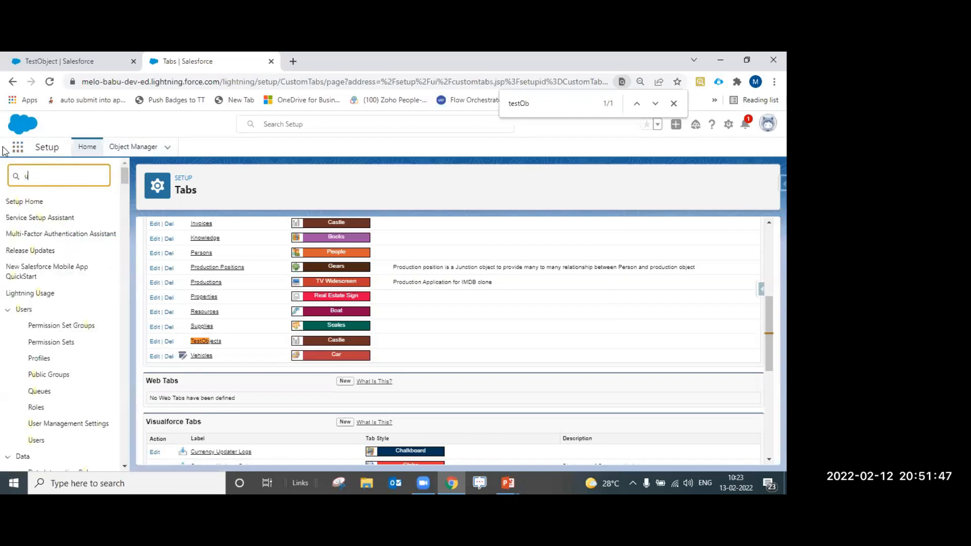
left_click(18, 146)
type("test")
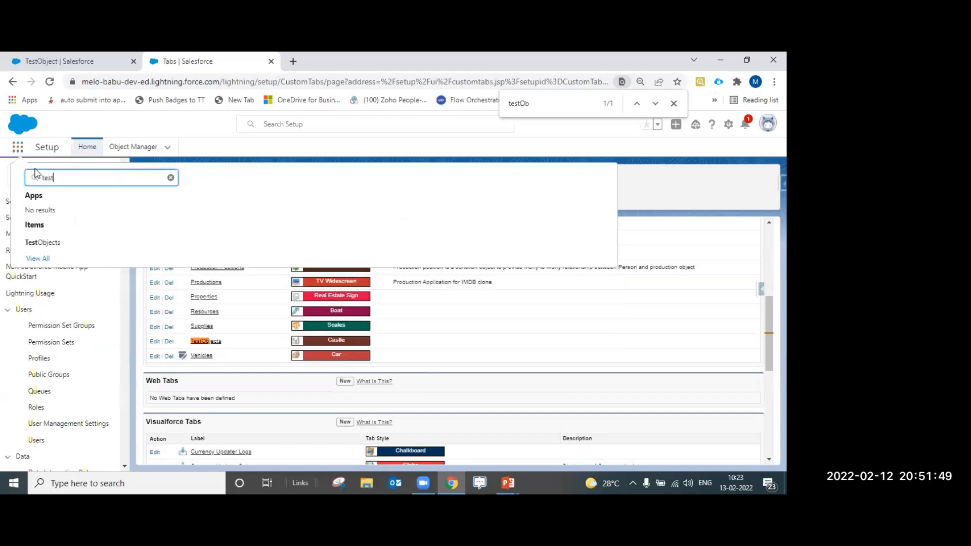
left_click(56, 244)
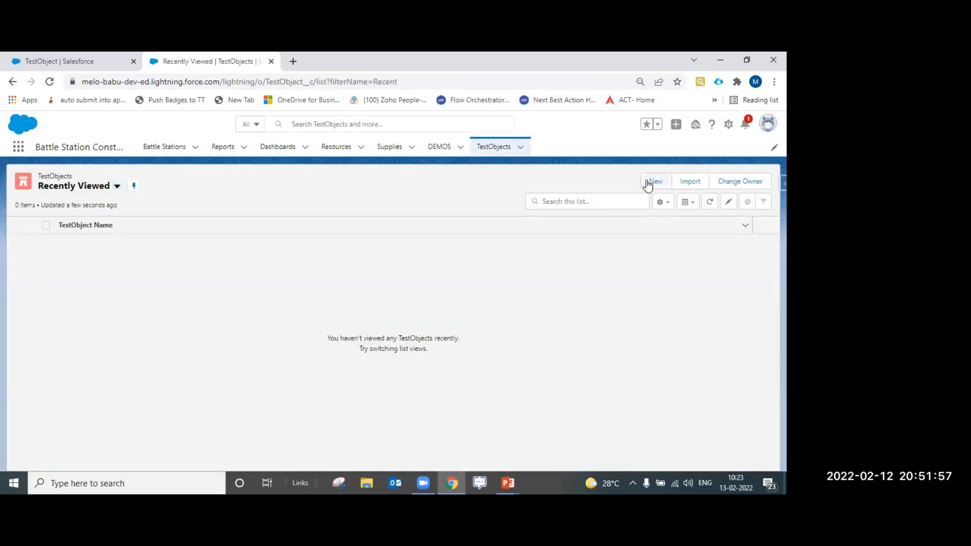
Create a new TestObject record 'Test Record 1' with currency USD - U.S. Dollar and save it
left_click(653, 182)
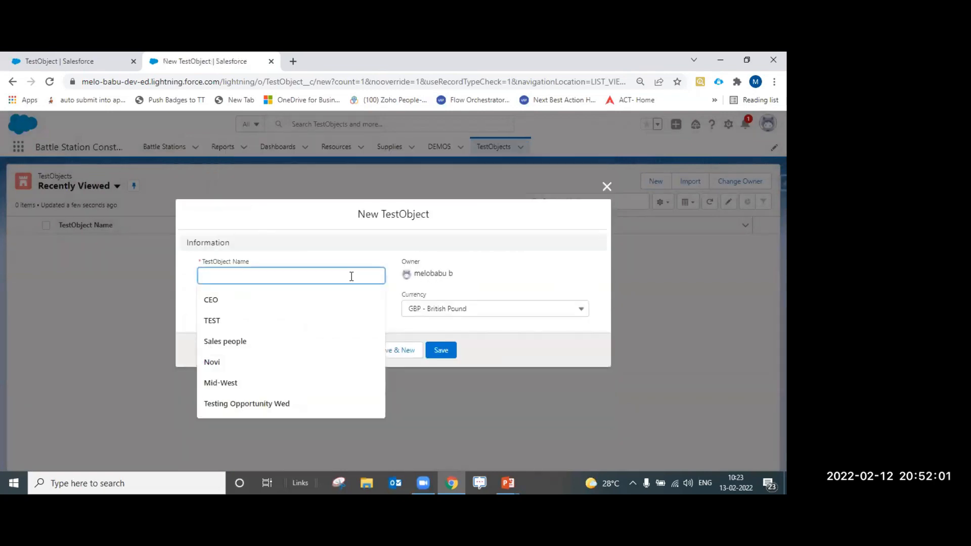
type("Test Record 1")
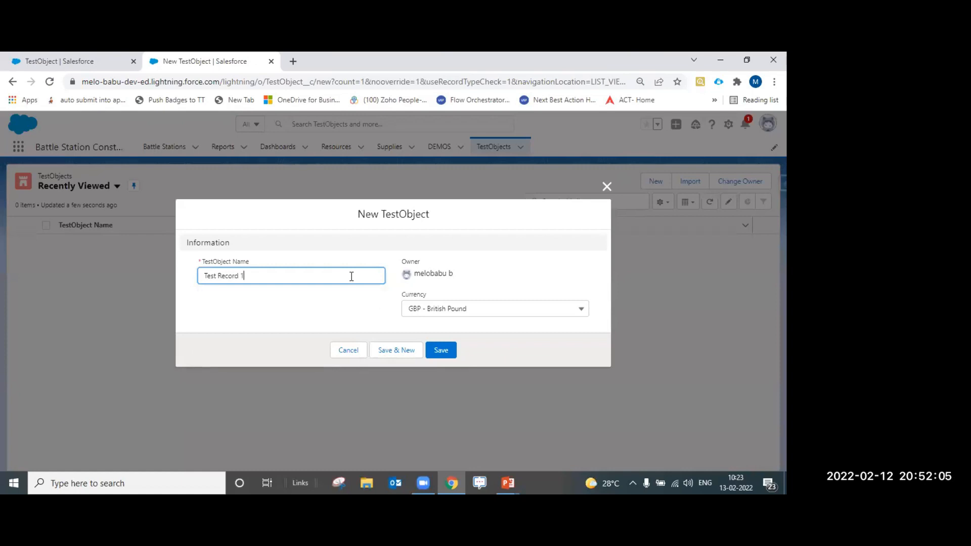
key("Tab")
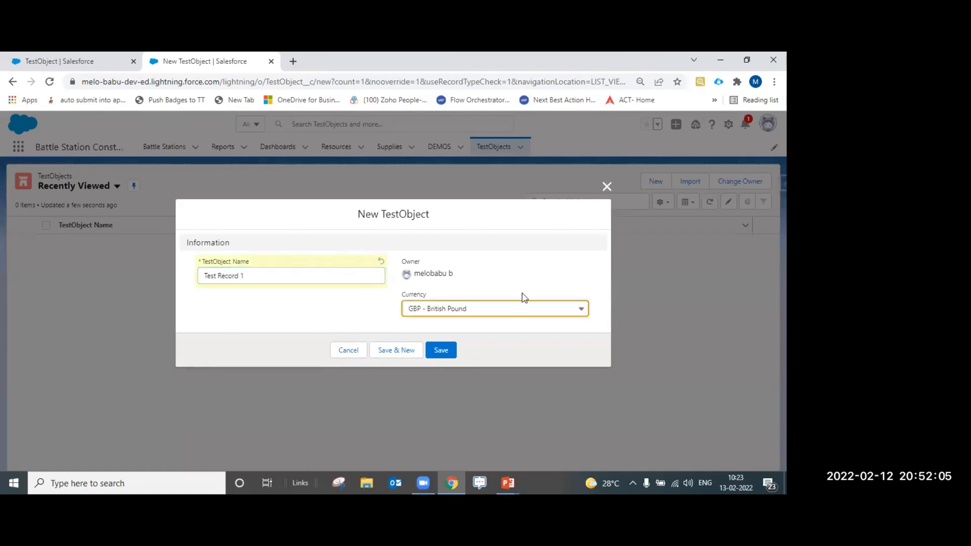
left_click(501, 311)
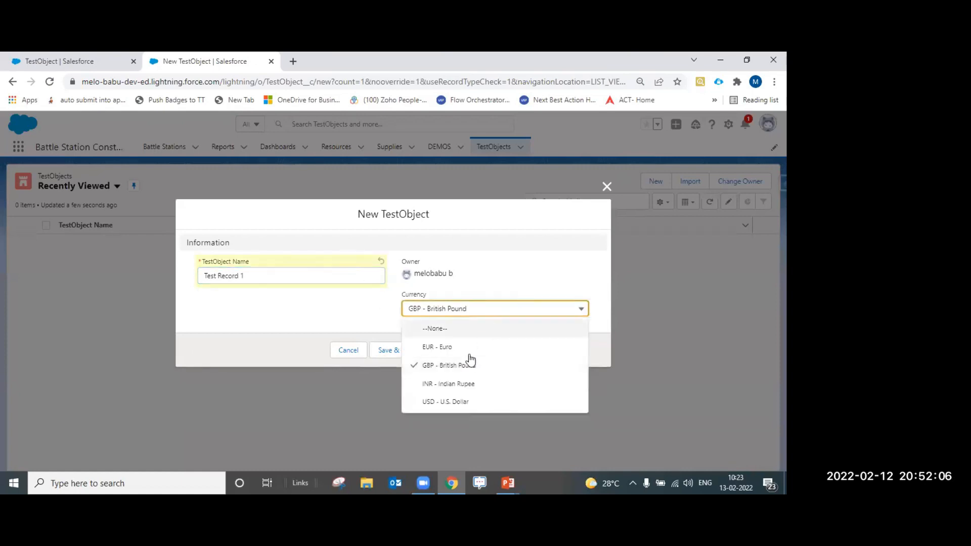
left_click(464, 401)
left_click(437, 353)
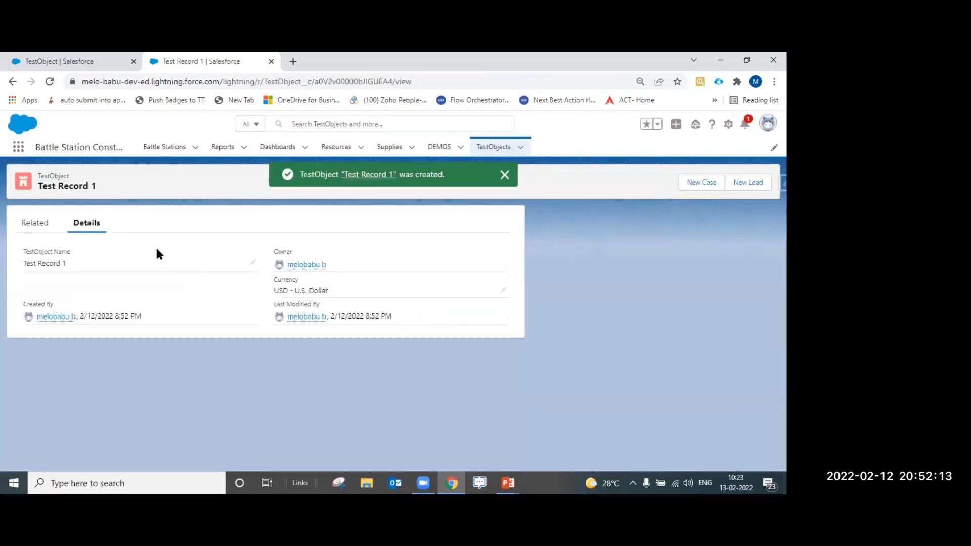
left_click(509, 182)
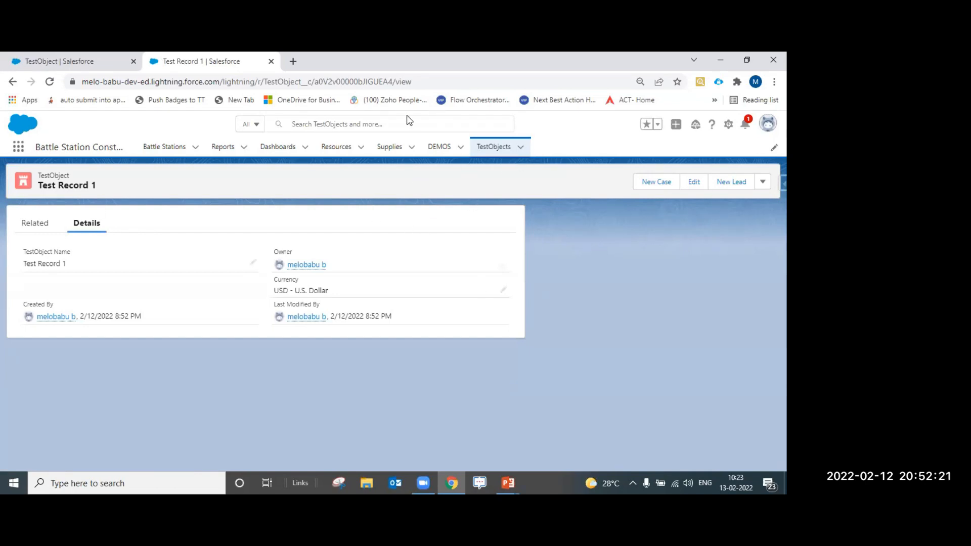
Find the Field Sales user through the Setup Users list and open their details
left_click(52, 58)
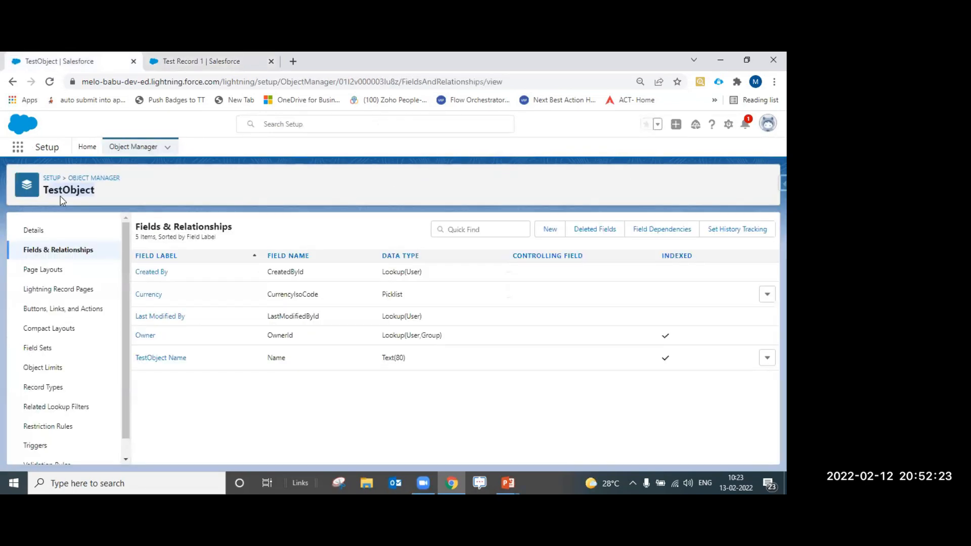
left_click(88, 148)
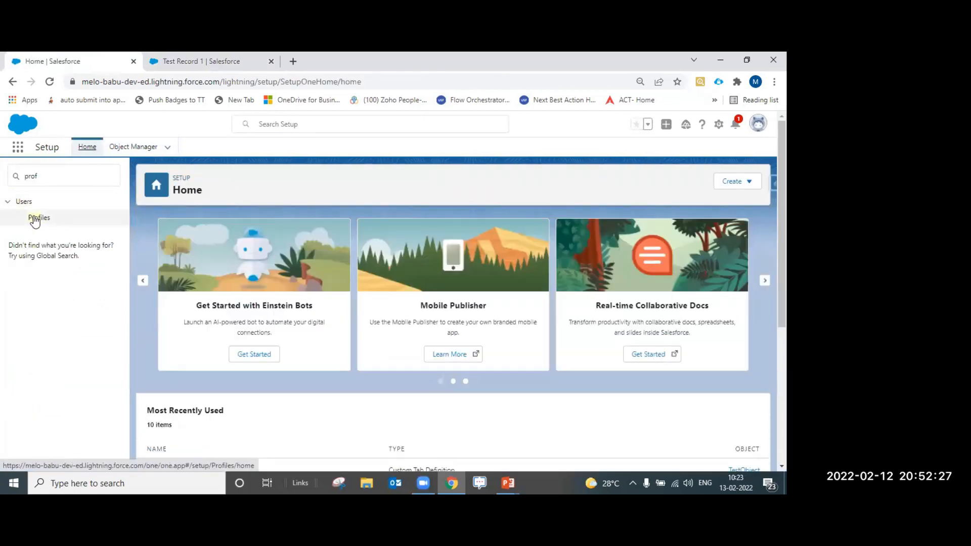
left_click(39, 218)
double_click(46, 177)
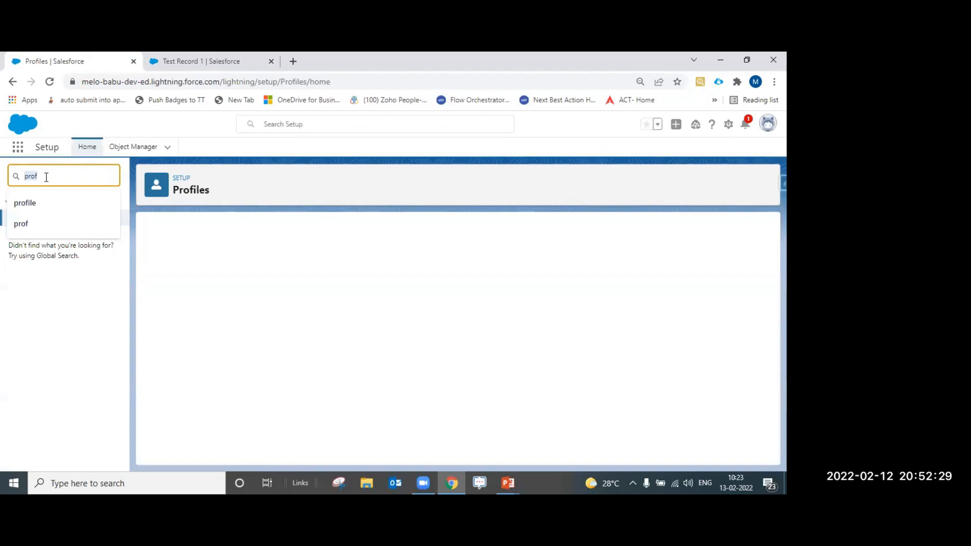
type("user")
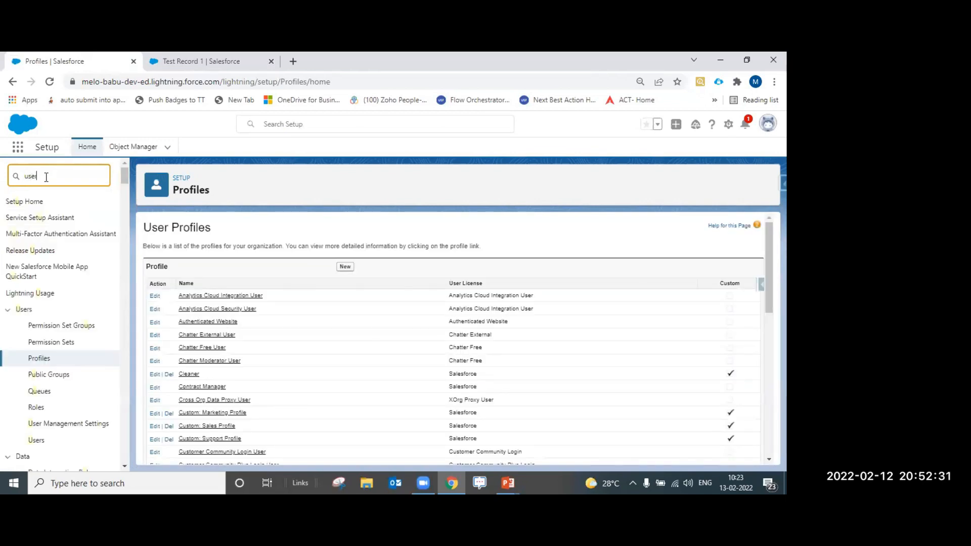
left_click(39, 334)
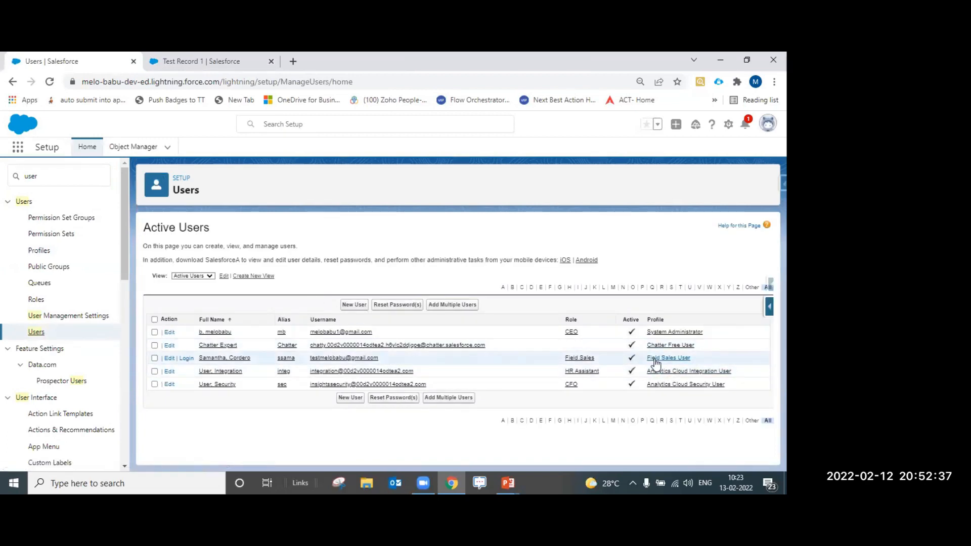
left_click(215, 358)
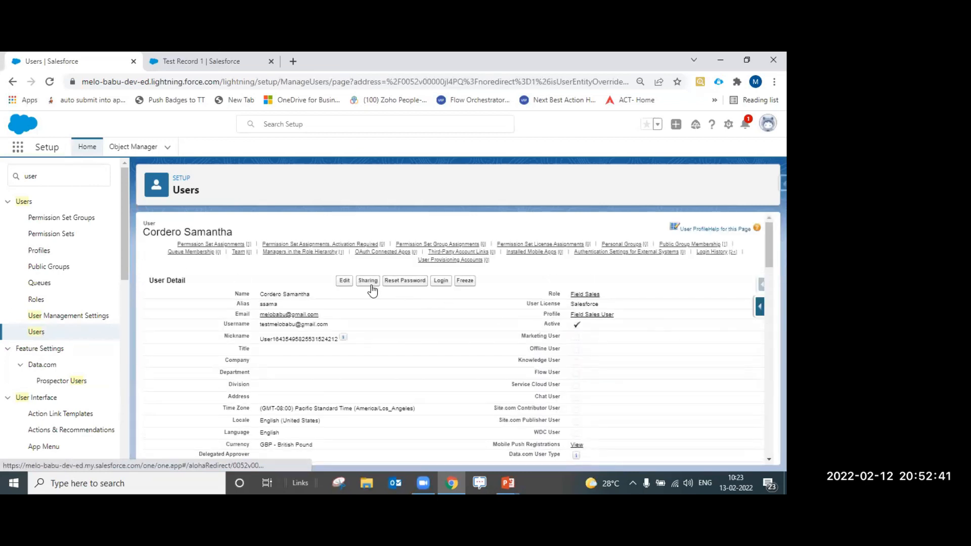
Change the user's profile to Inside Sales User, save, and log in as them
left_click(347, 282)
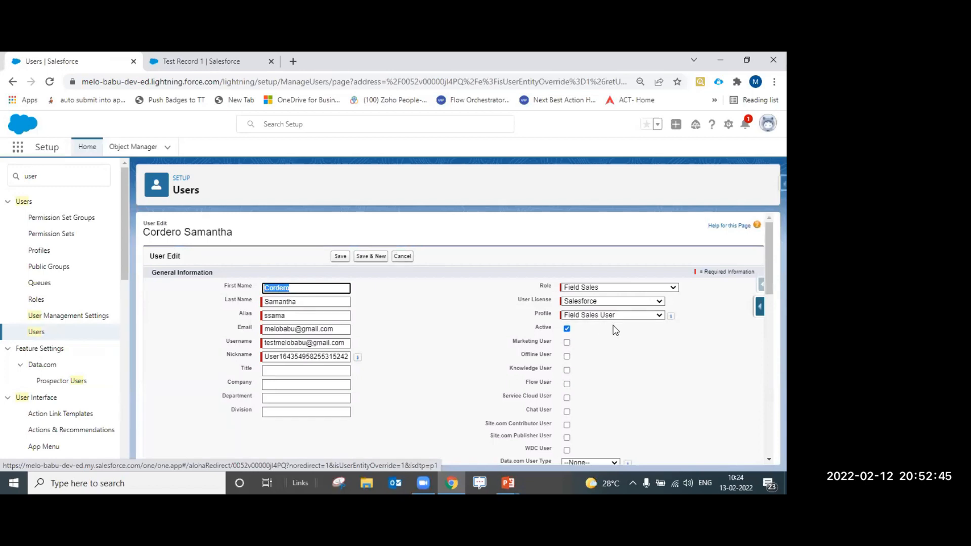
left_click(615, 324)
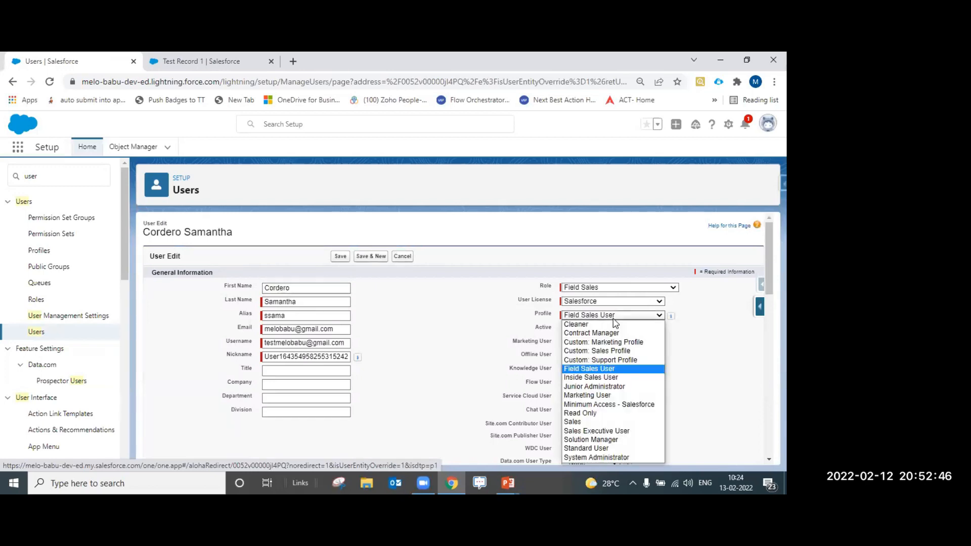
left_click(611, 381)
left_click(343, 257)
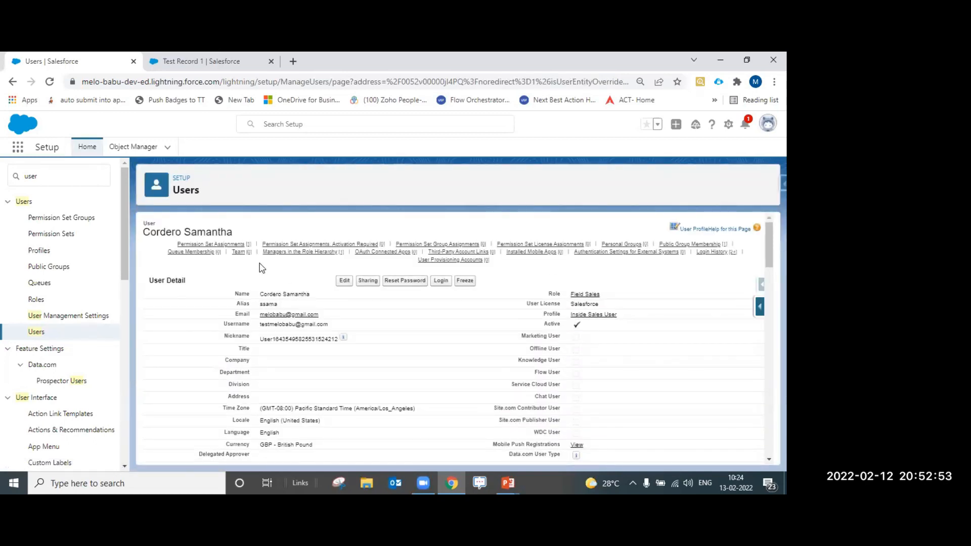
left_click(440, 280)
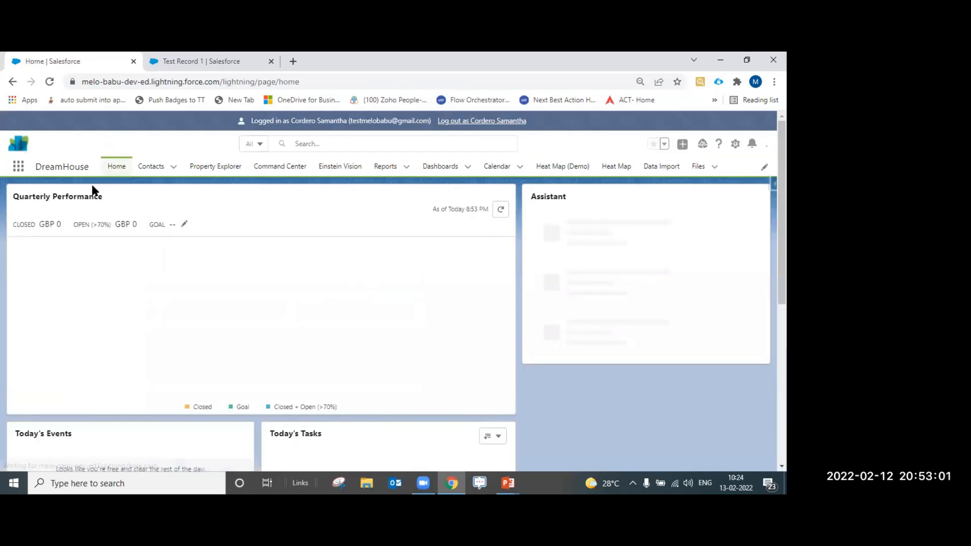
Dismiss the pop-ups and open the TestObjects list from the App Launcher via 'test'
left_click(15, 168)
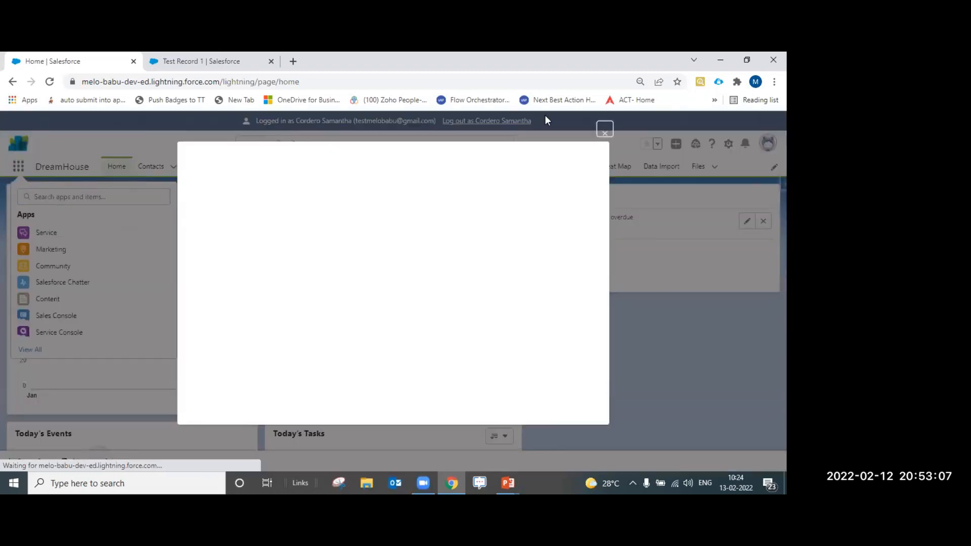
left_click(605, 129)
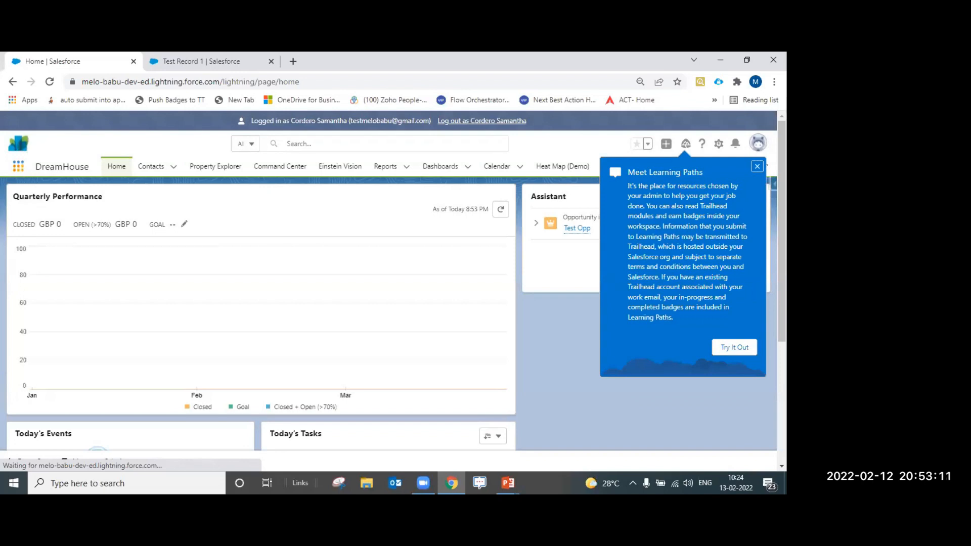
left_click(757, 166)
left_click(18, 166)
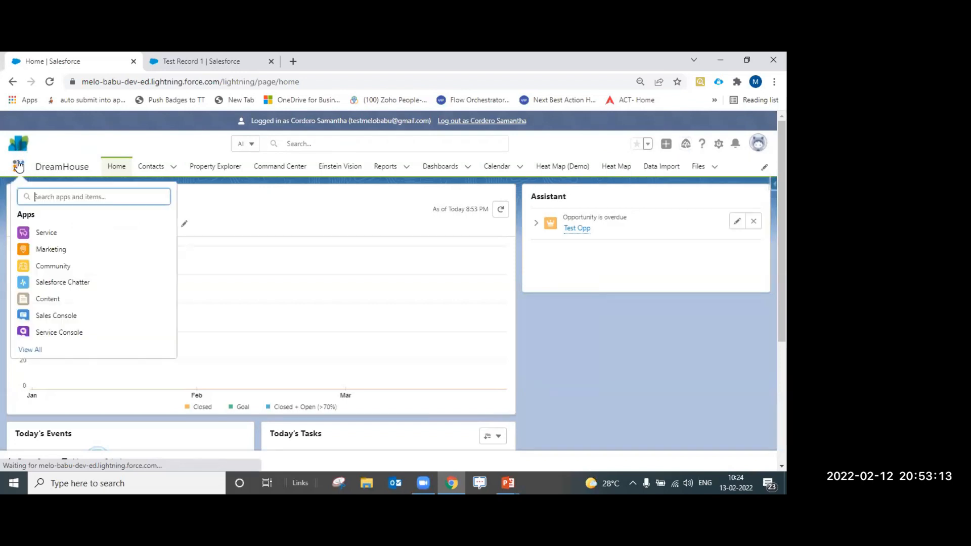
type("test")
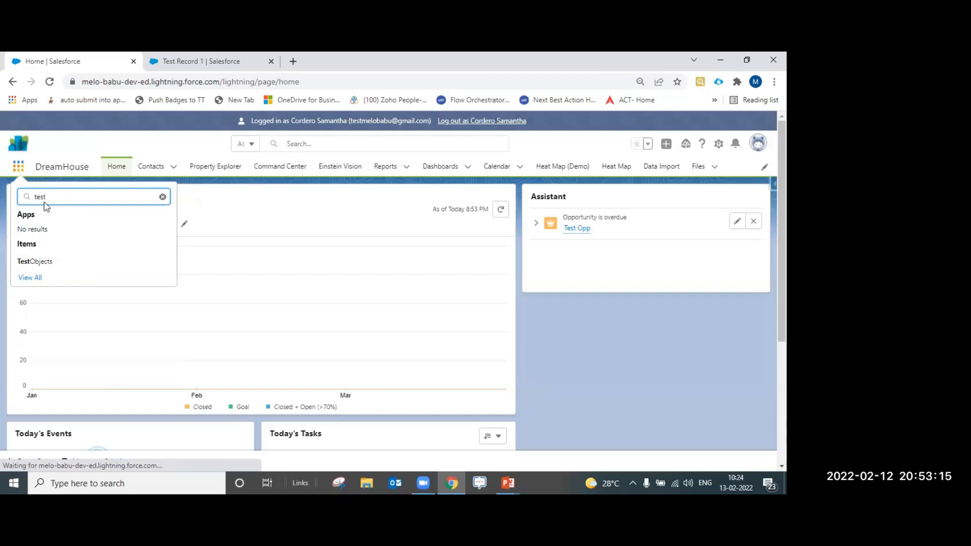
left_click(49, 262)
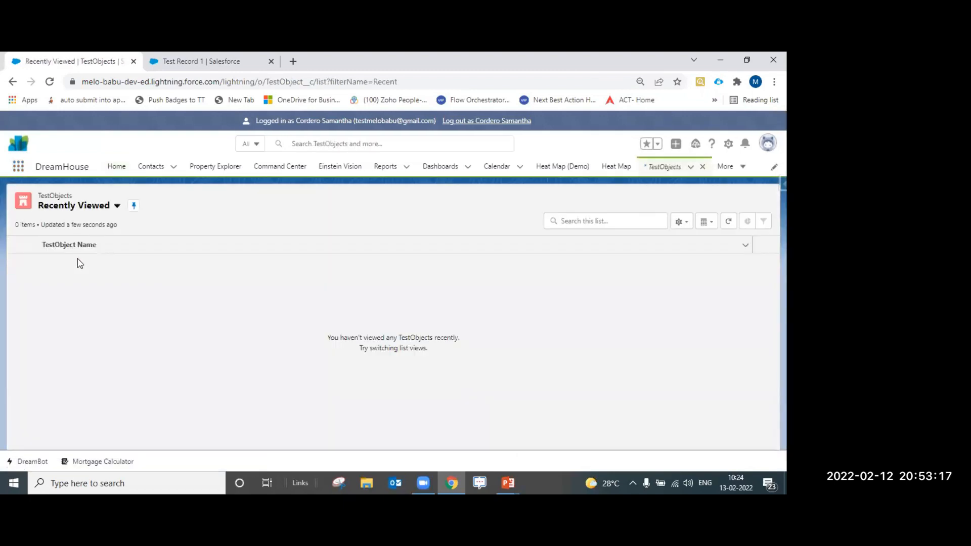
Switch to the All list view, open Test Record 1, then log out of the user session
left_click(116, 206)
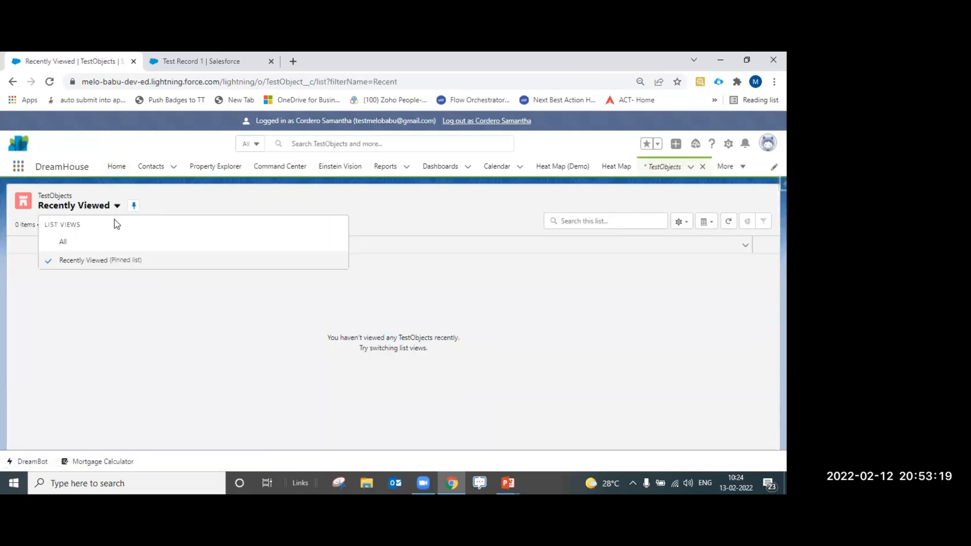
left_click(74, 244)
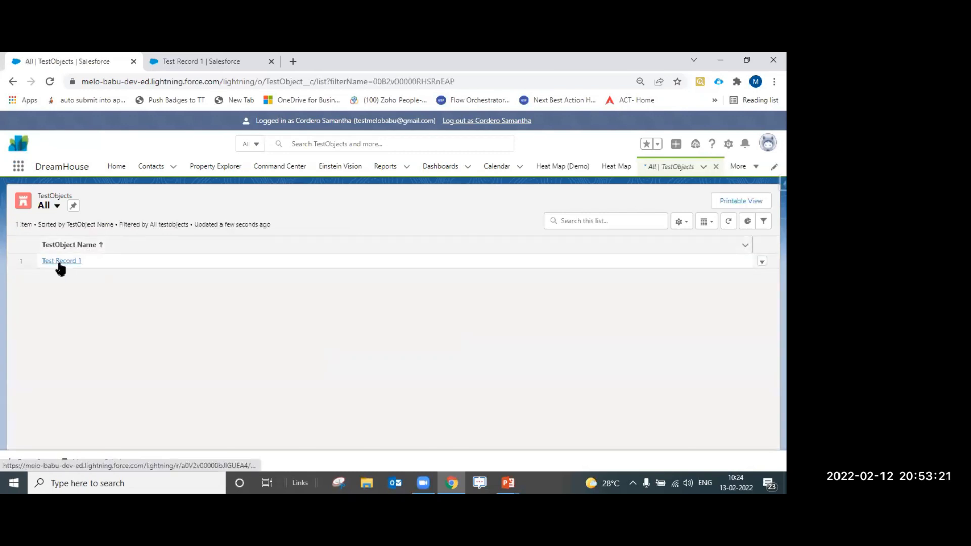
left_click(60, 262)
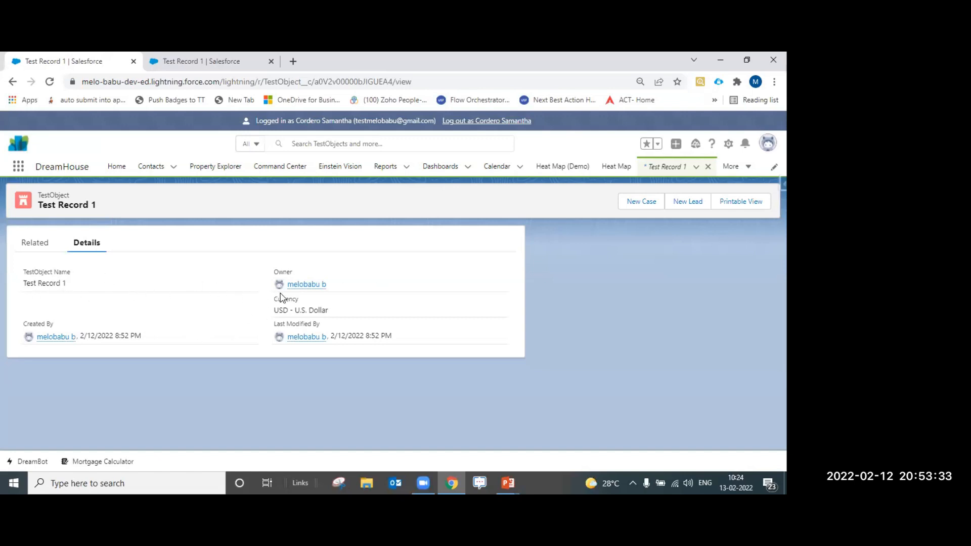
left_click(484, 122)
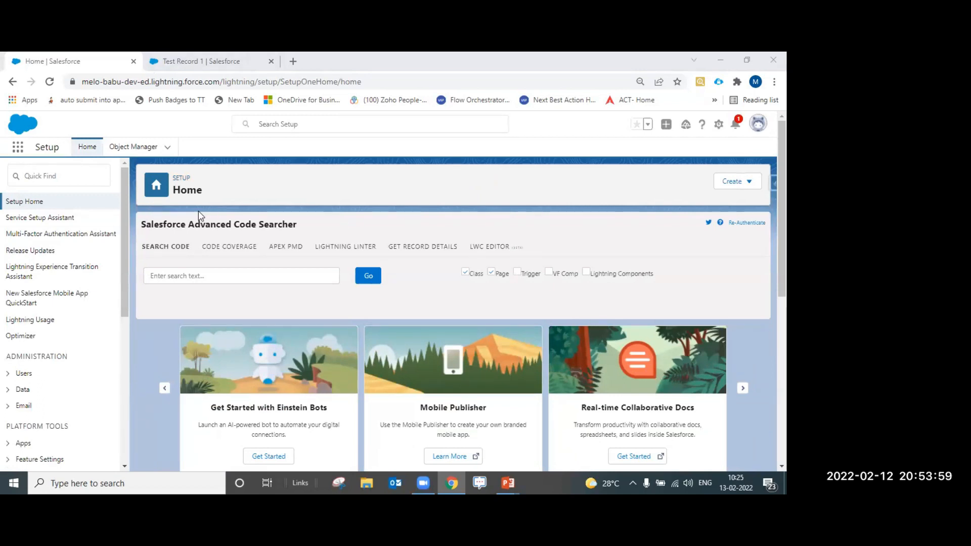
Open TestObject's Fields & Relationships in Object Manager and start a new custom field
left_click(84, 175)
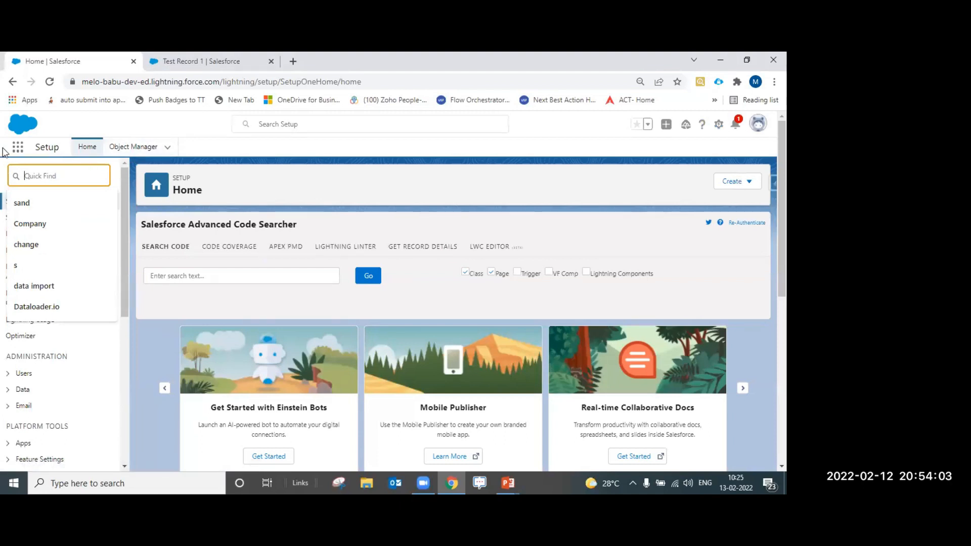
left_click(25, 151)
left_click(25, 150)
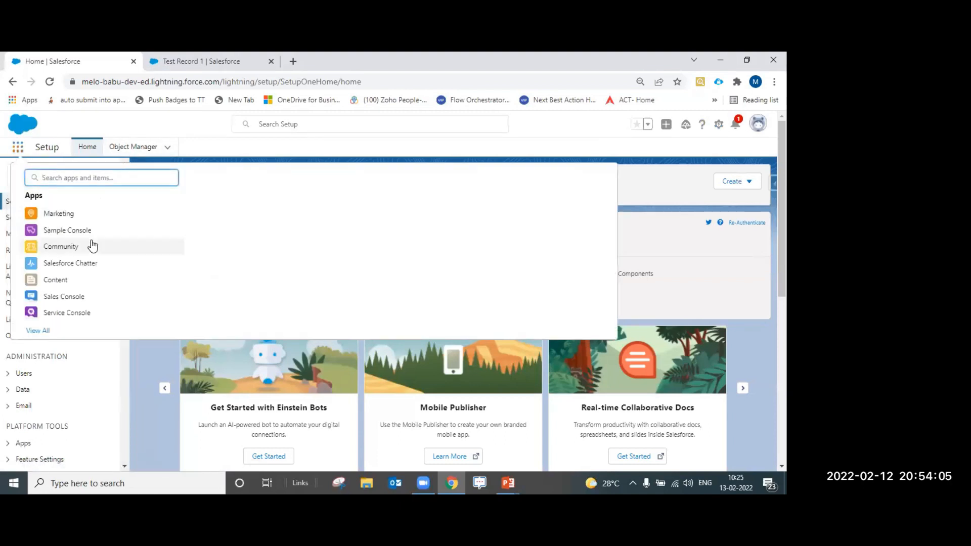
left_click(135, 152)
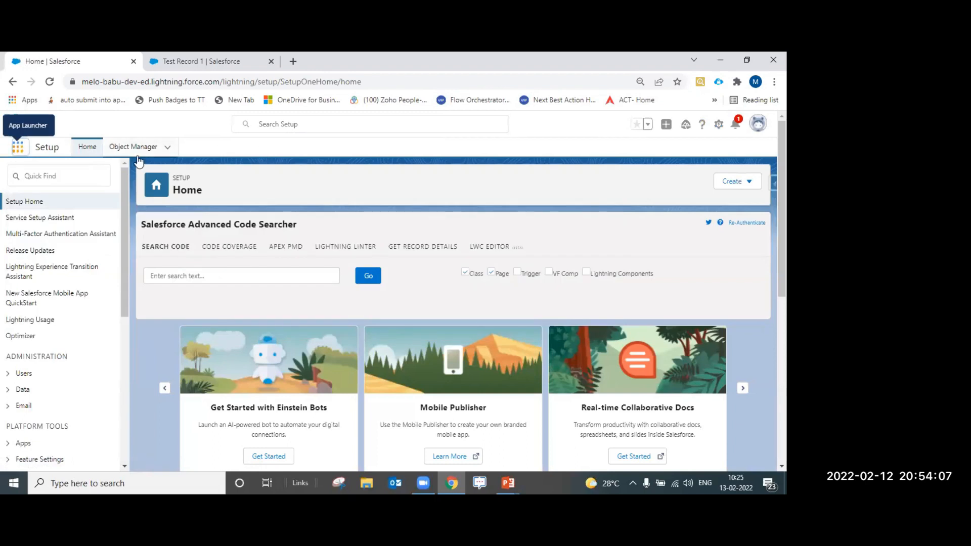
left_click(136, 153)
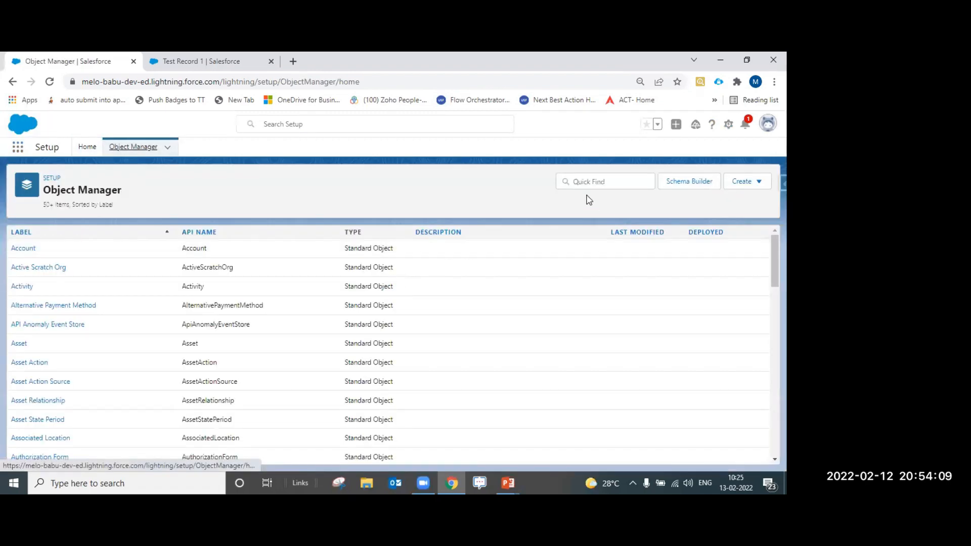
left_click(593, 182)
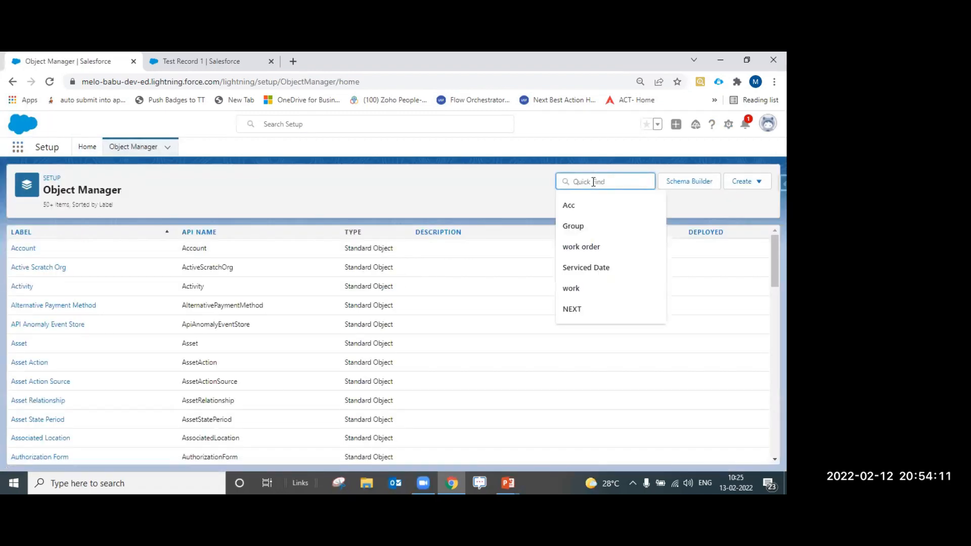
type("TestOb")
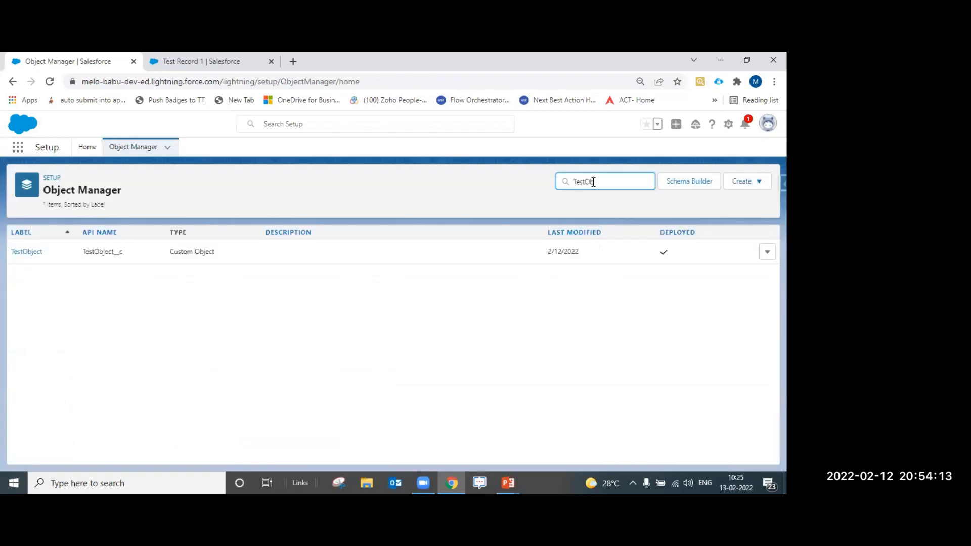
left_click(32, 254)
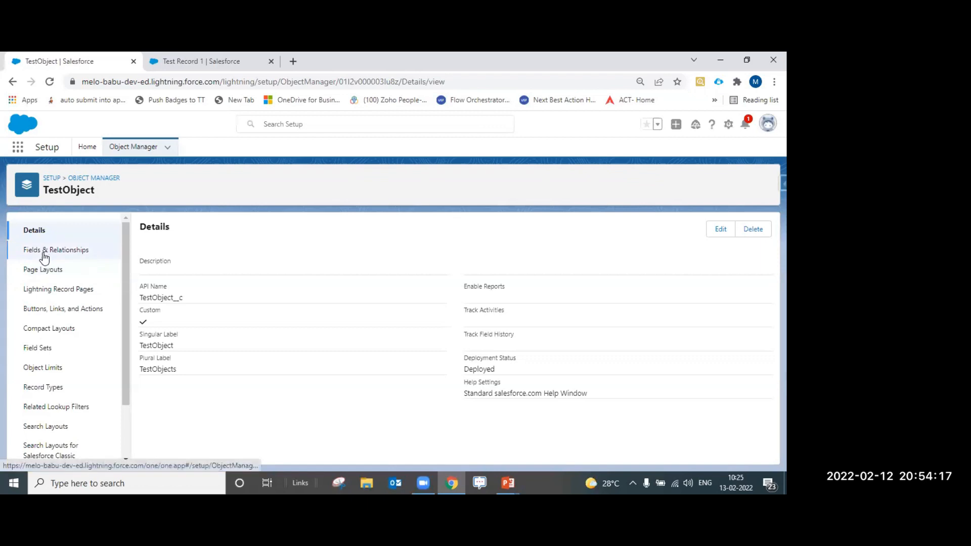
left_click(45, 255)
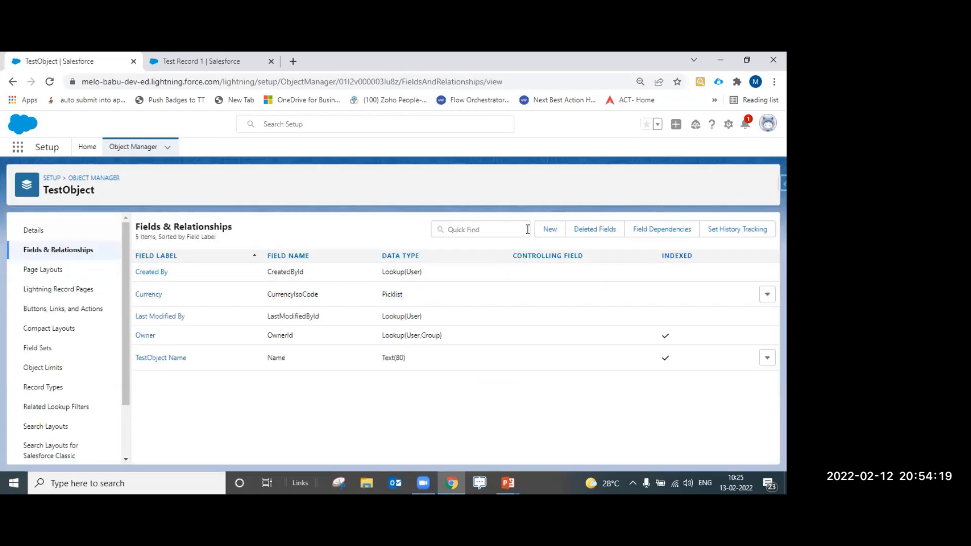
left_click(551, 229)
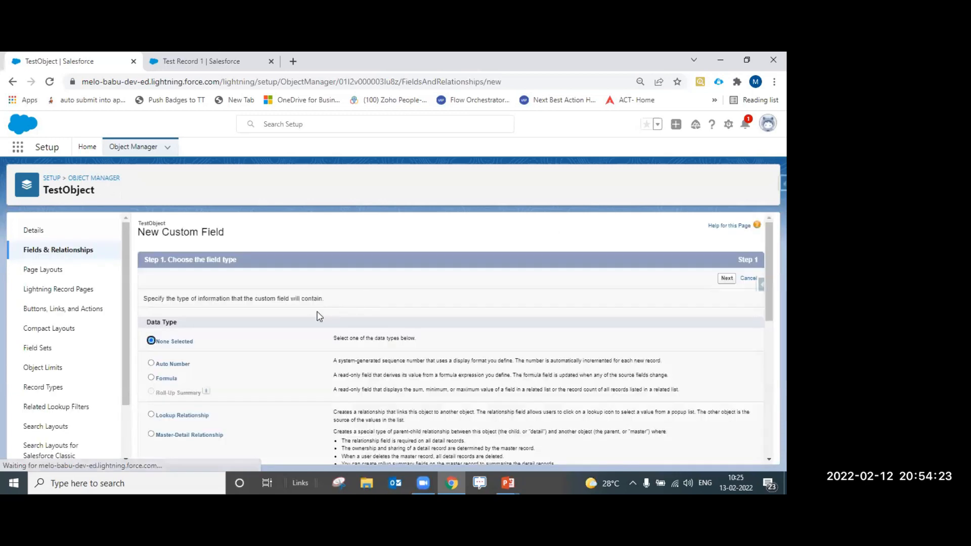
Go ahead with Text as the field type to the details step
scroll(216, 371, "down", 7)
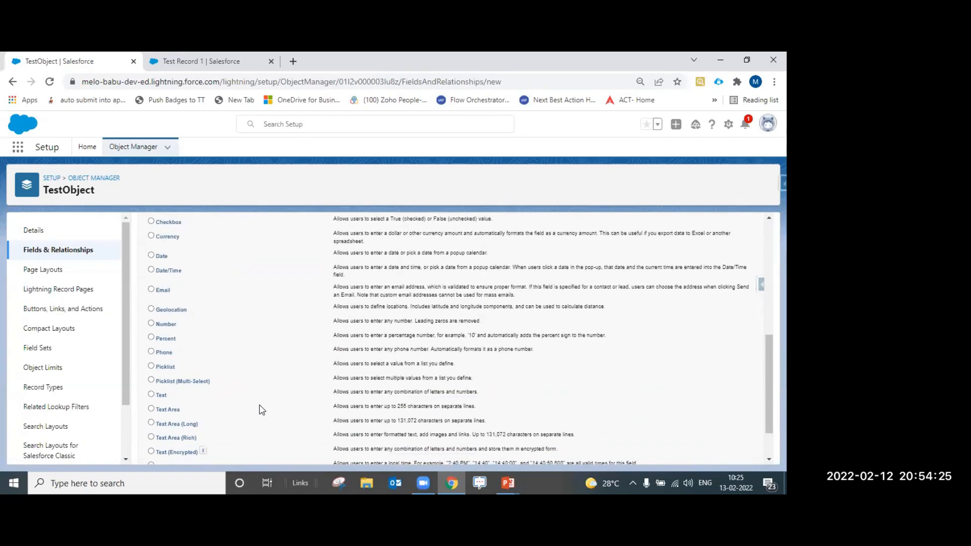
scroll(184, 391, "down", 1)
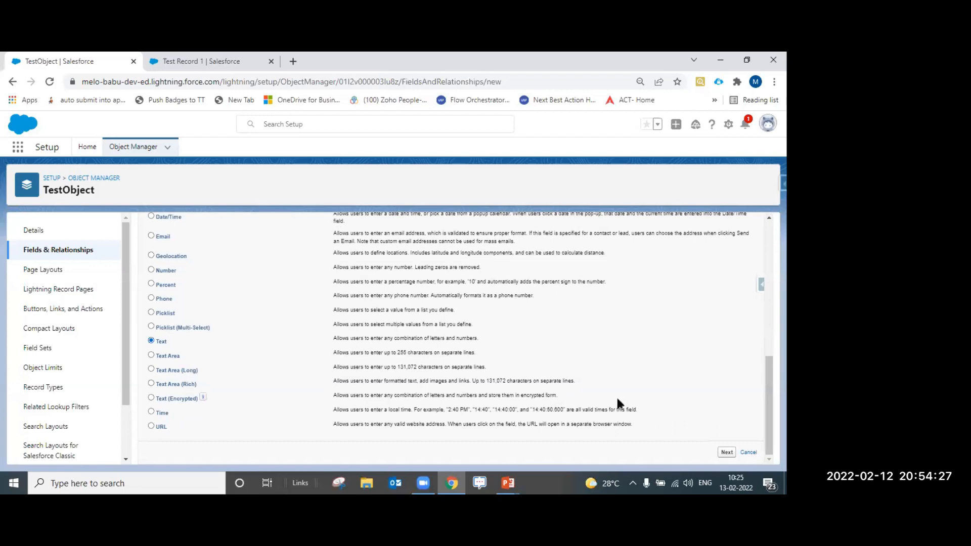
left_click(727, 453)
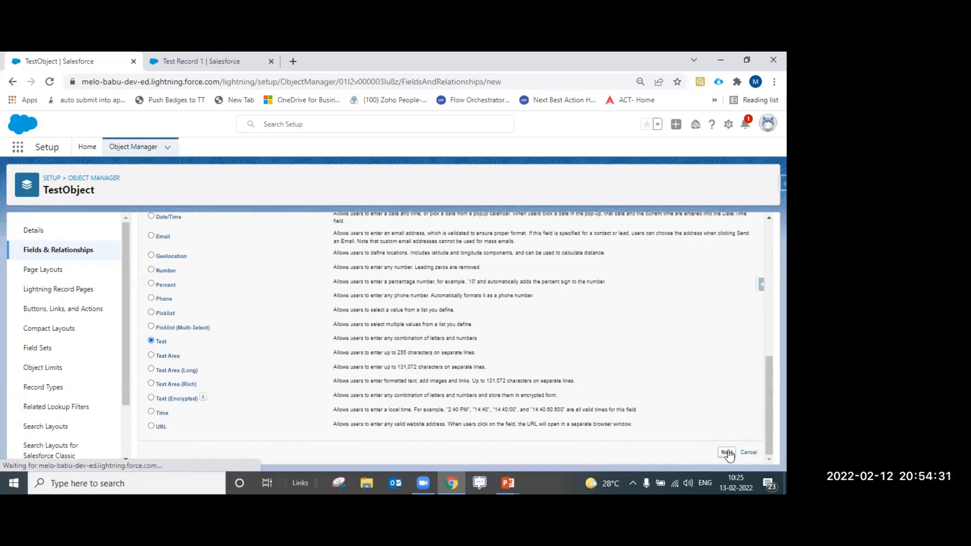
Enter field label 'Test Category' and length 10, with field name Test_Category filled in
left_click(296, 301)
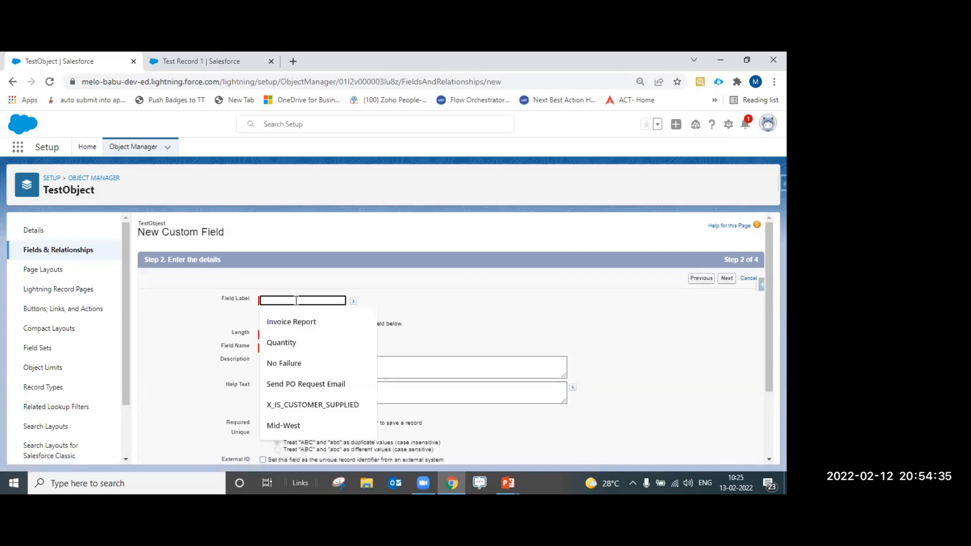
type("T")
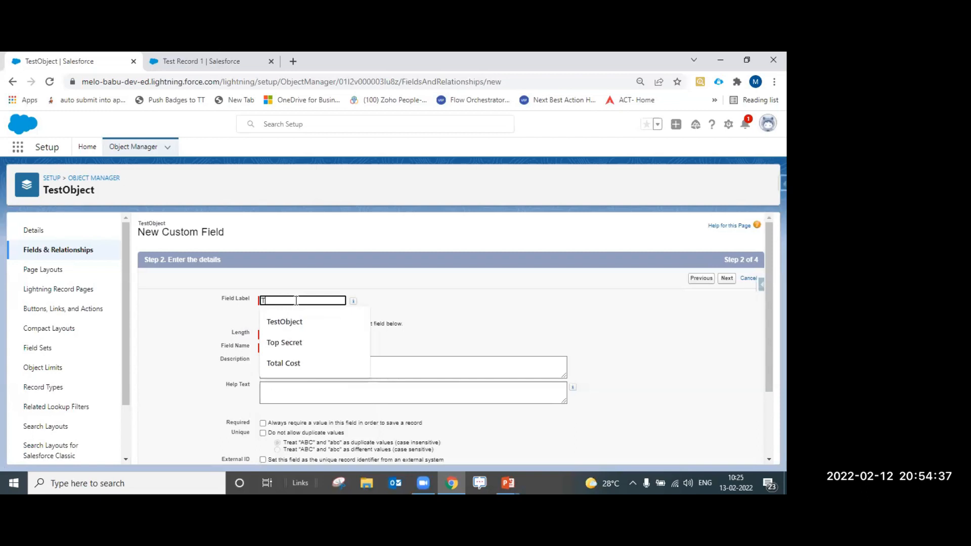
type("est Category")
key("Tab")
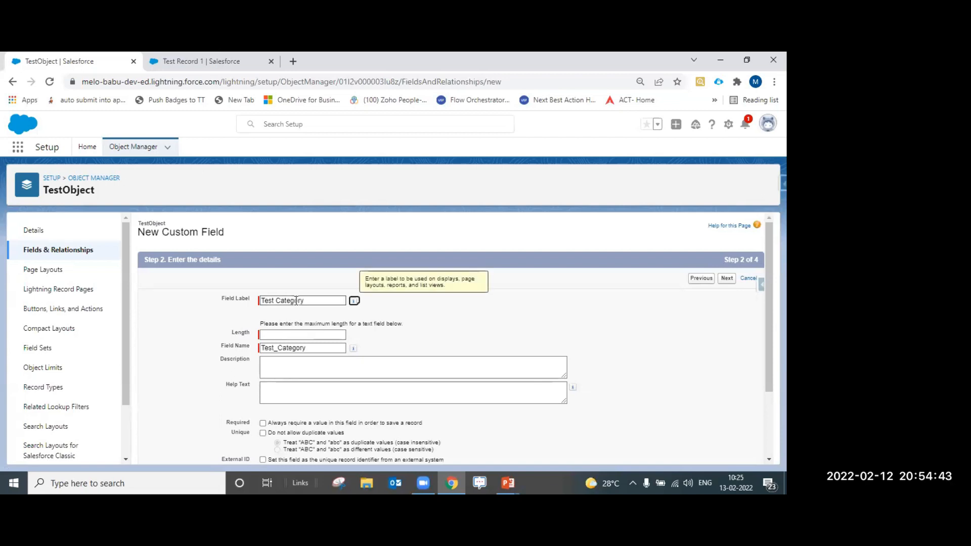
left_click(297, 333)
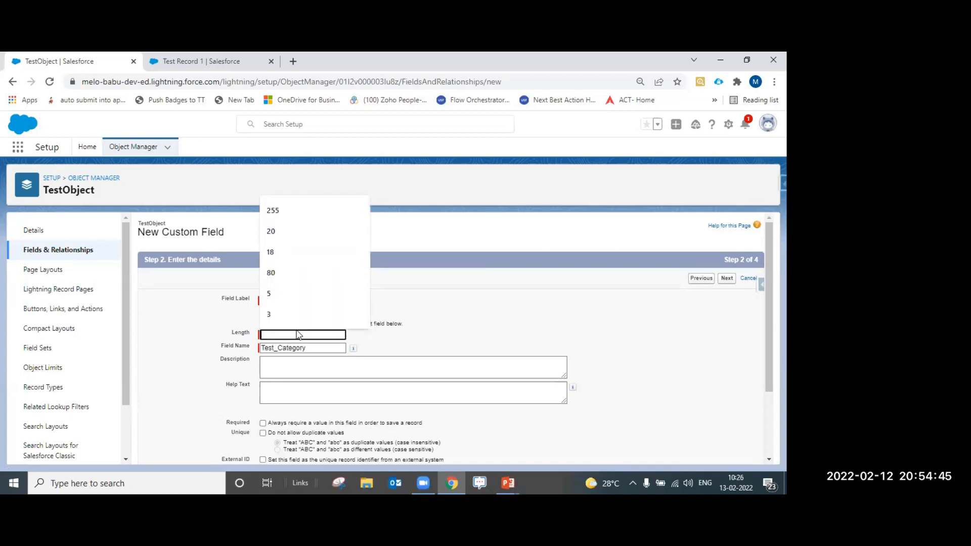
type("10")
key("Tab")
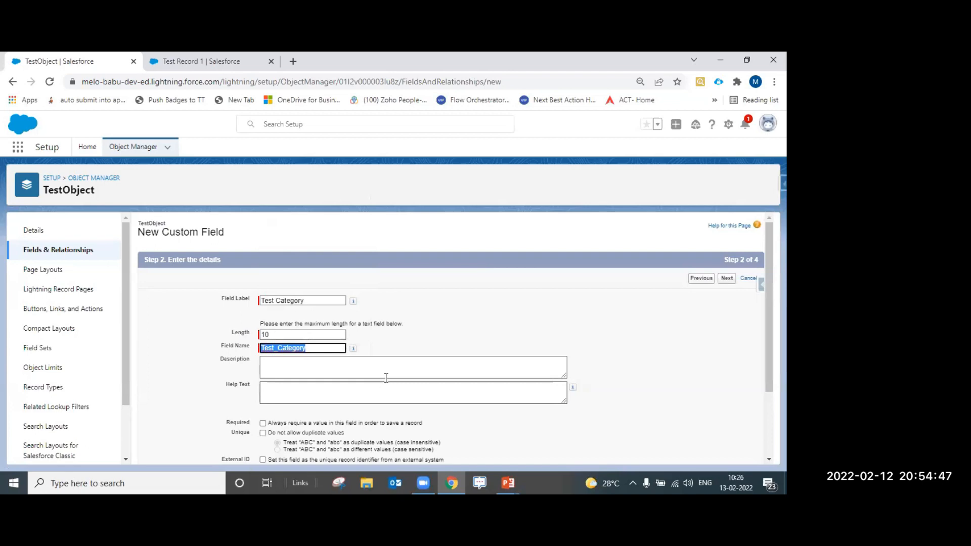
key("Tab")
left_click_drag(221, 299, 256, 304)
left_click(254, 304)
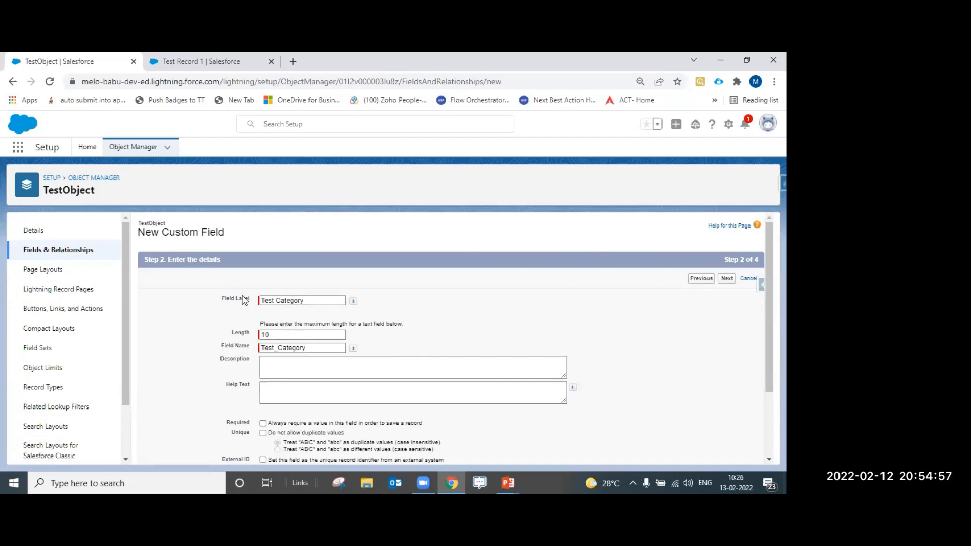
Return to the field-type step, briefly pick Number, then reselect Text as the data type
left_click(700, 279)
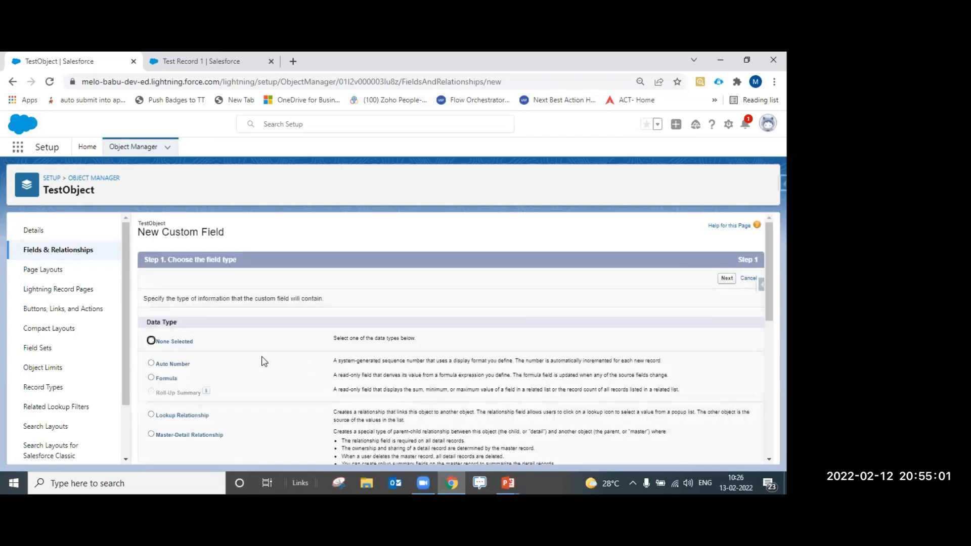
scroll(262, 358, "down", 6)
scroll(254, 402, "down", 3)
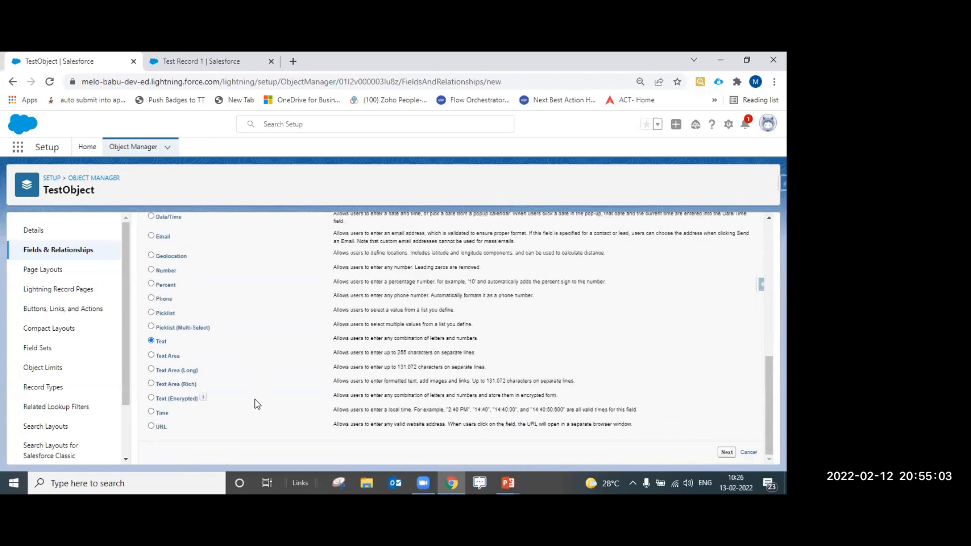
scroll(254, 389, "up", 10)
scroll(253, 381, "down", 7)
scroll(172, 436, "up", 1)
scroll(175, 430, "up", 5)
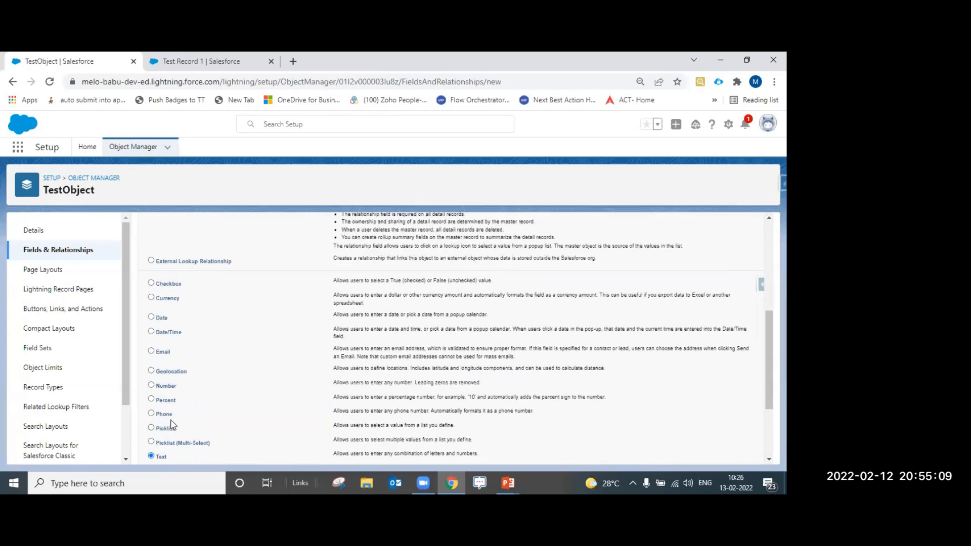
scroll(184, 416, "down", 1)
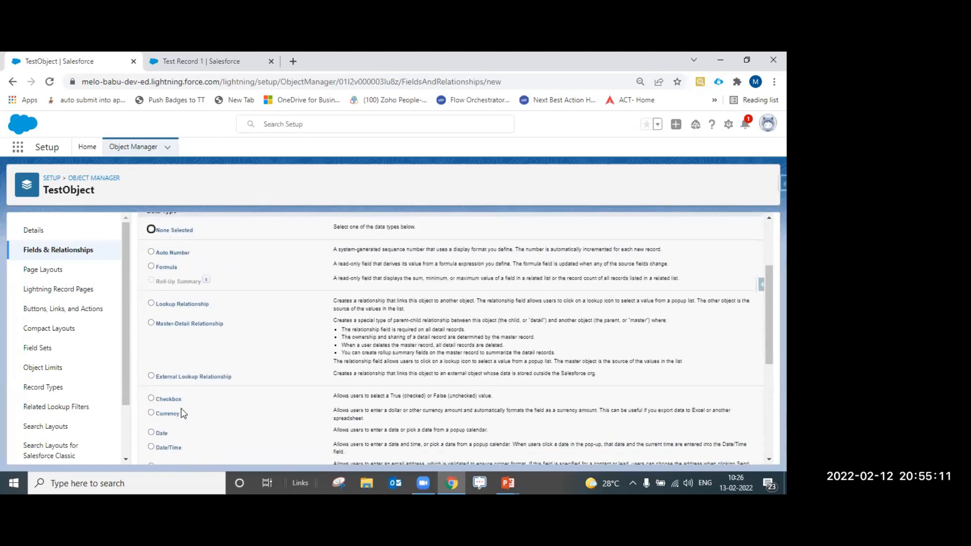
scroll(177, 410, "down", 2)
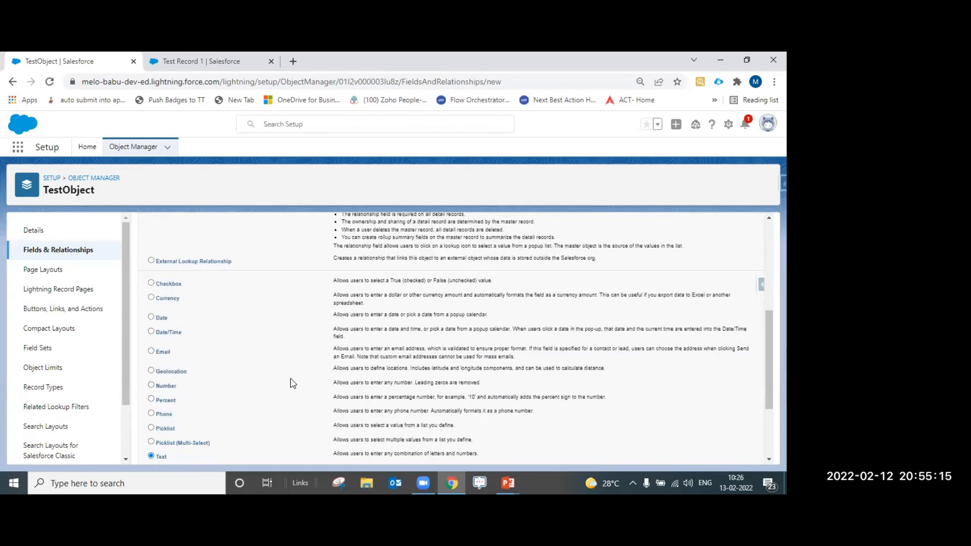
left_click(169, 387)
scroll(574, 416, "down", 1)
scroll(742, 421, "down", 1)
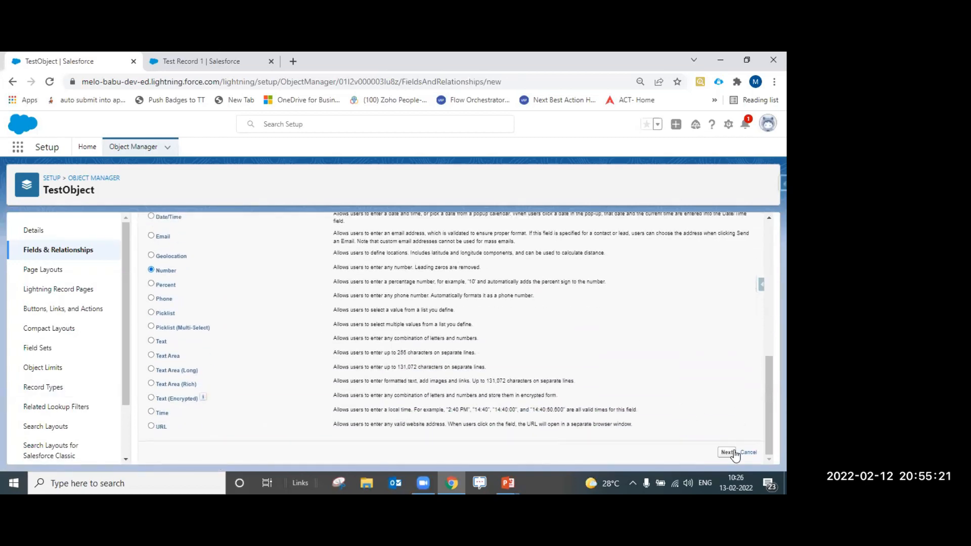
left_click(161, 344)
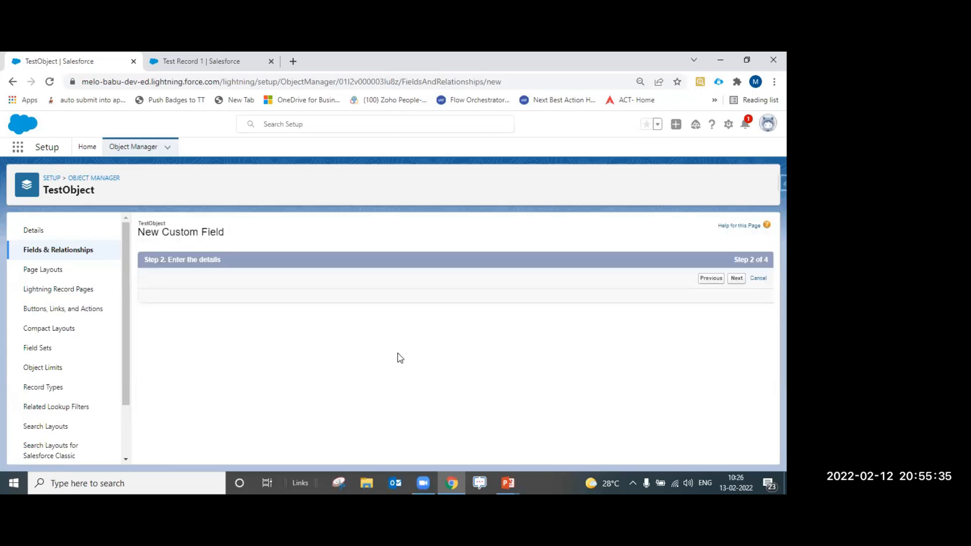
Strip the 'Test' prefix from label and field name so both read Category, keeping length 10
left_click(317, 303)
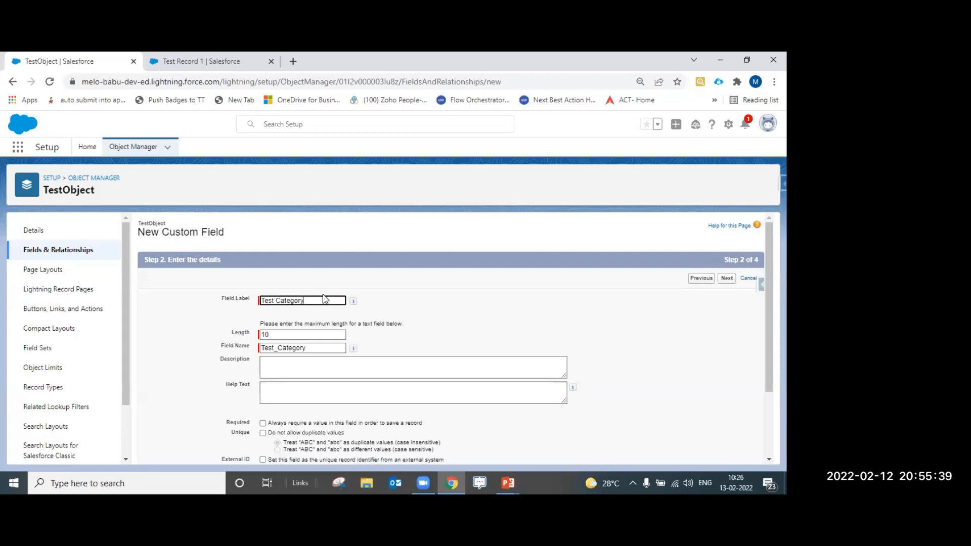
left_click(277, 299)
key("BackSpace")
key("BackSpace")
key("BackSpace")
key("BackSpace")
key("BackSpace")
left_click(278, 348)
key("BackSpace")
key("BackSpace")
key("BackSpace")
key("BackSpace")
key("BackSpace")
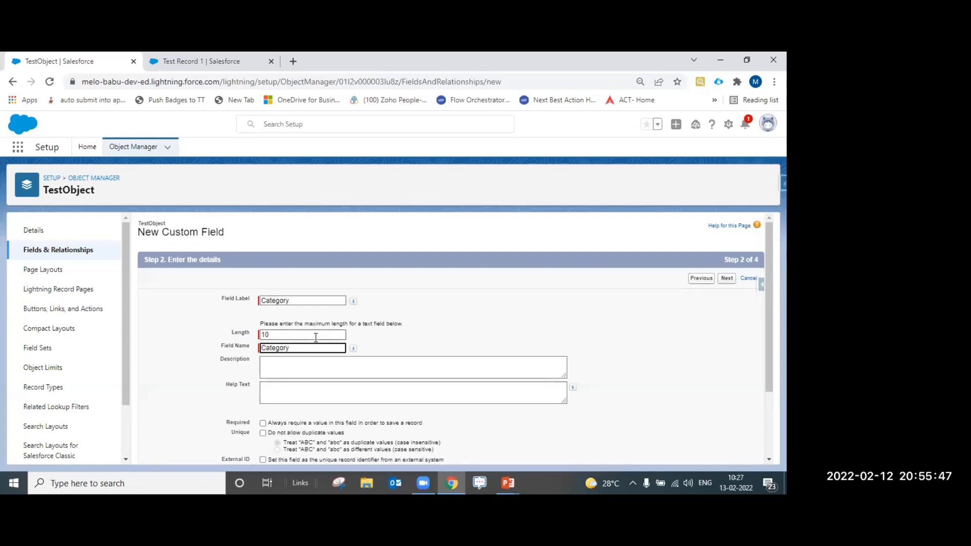
left_click(505, 347)
double_click(294, 337)
left_click(428, 329)
scroll(427, 327, "down", 1)
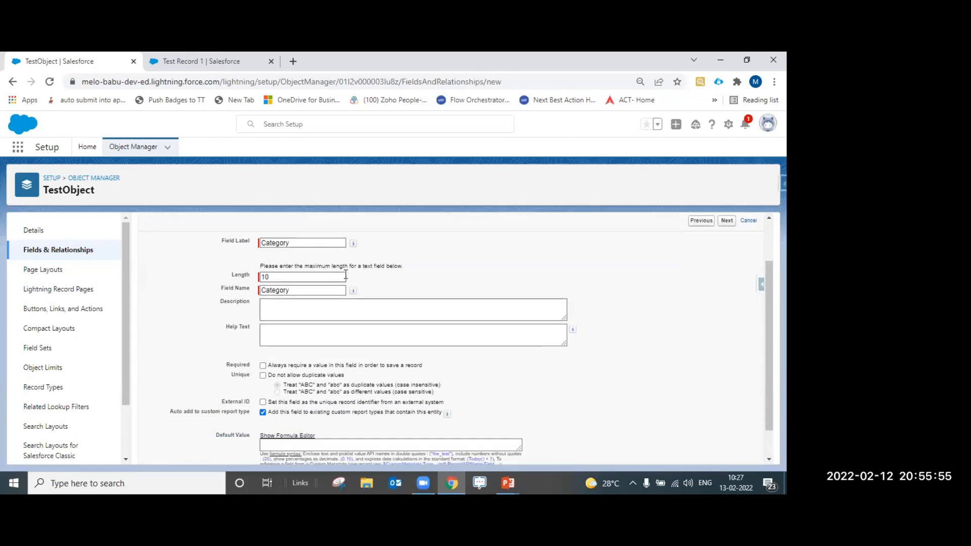
left_click(264, 365)
left_click(263, 365)
left_click_drag(269, 375, 345, 376)
left_click(294, 390)
left_click_drag(222, 401, 246, 402)
scroll(295, 401, "down", 1)
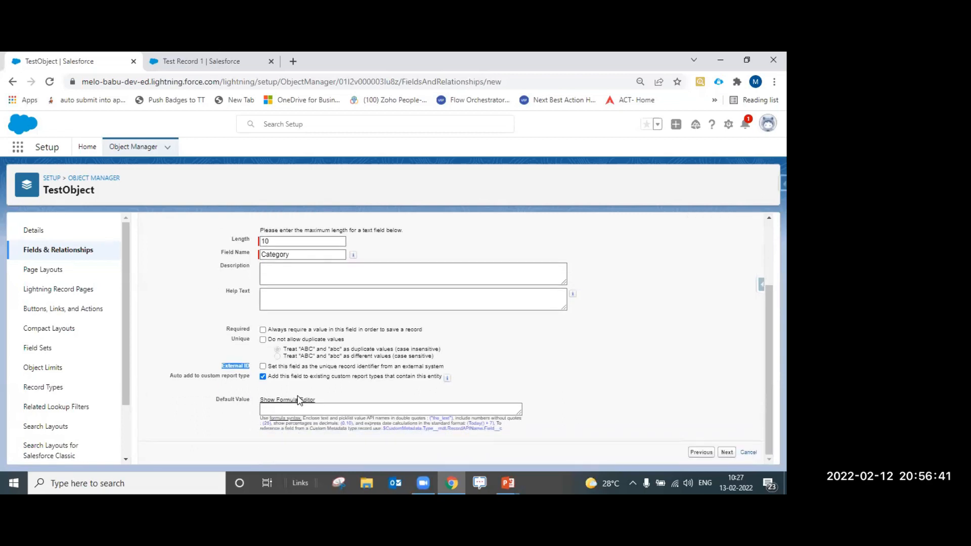
mouse_move(172, 377)
left_mouse_down()
mouse_move(246, 374)
mouse_move(173, 377)
left_mouse_up()
left_click(248, 375)
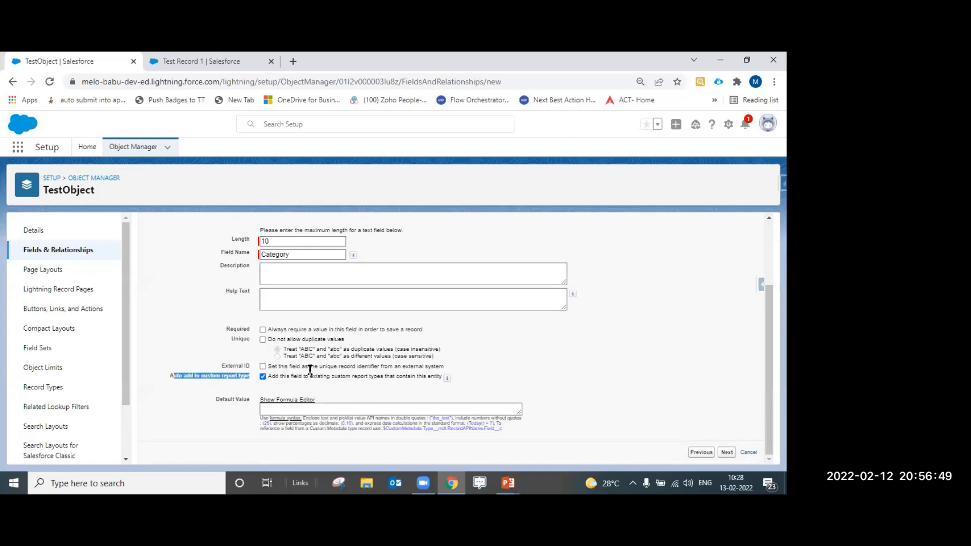
left_click(286, 391)
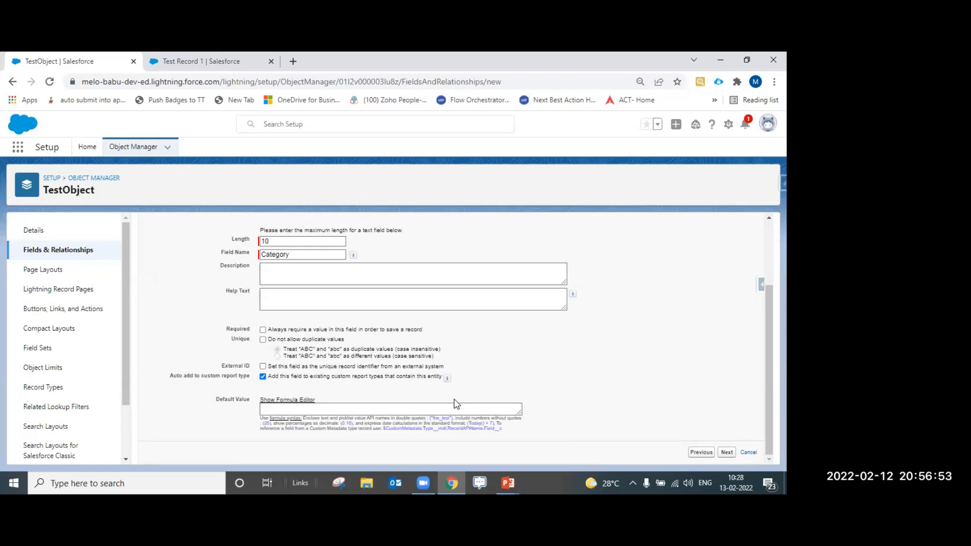
scroll(471, 412, "up", 2)
scroll(653, 443, "down", 2)
left_click(727, 454)
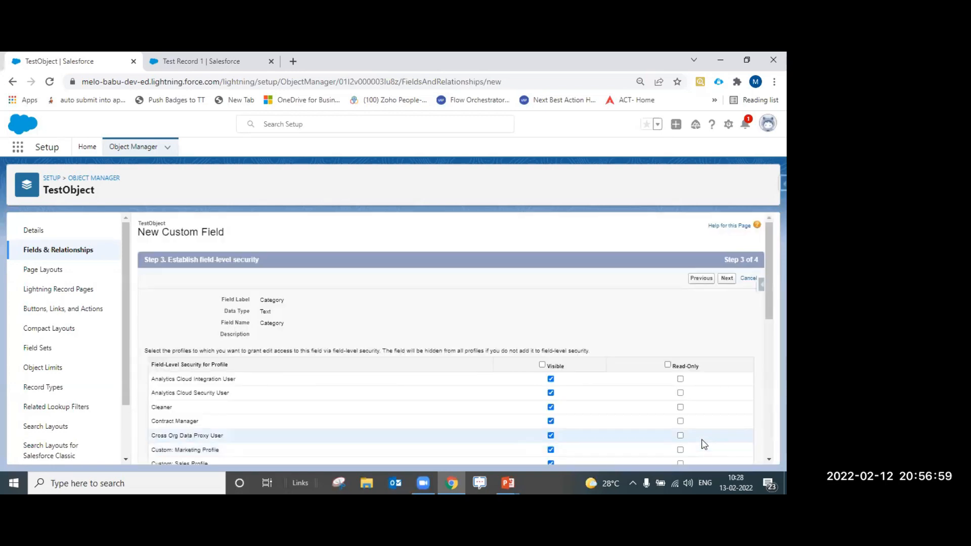
Clear the Visible and Read-Only header checkboxes so no profile gets access by default
scroll(412, 336, "down", 1)
scroll(412, 339, "down", 8)
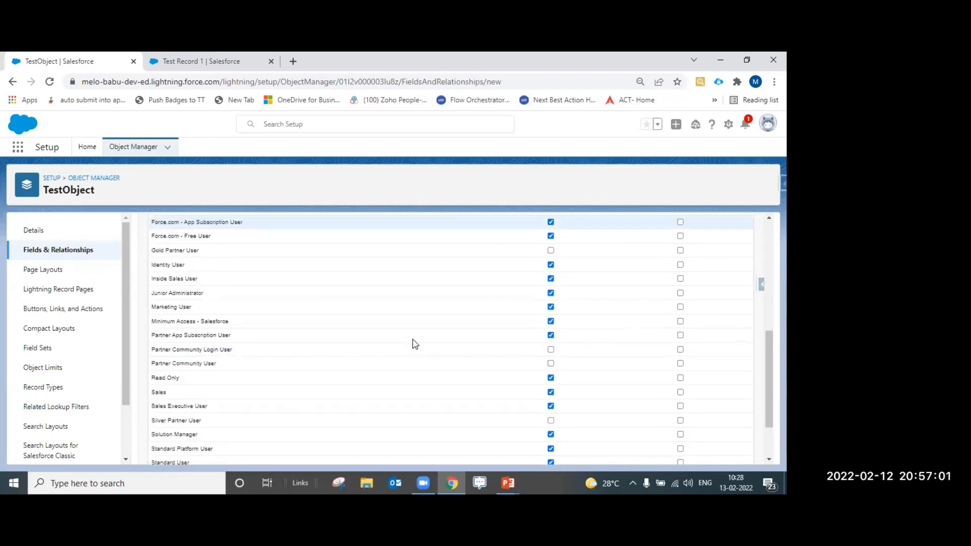
scroll(520, 433, "up", 8)
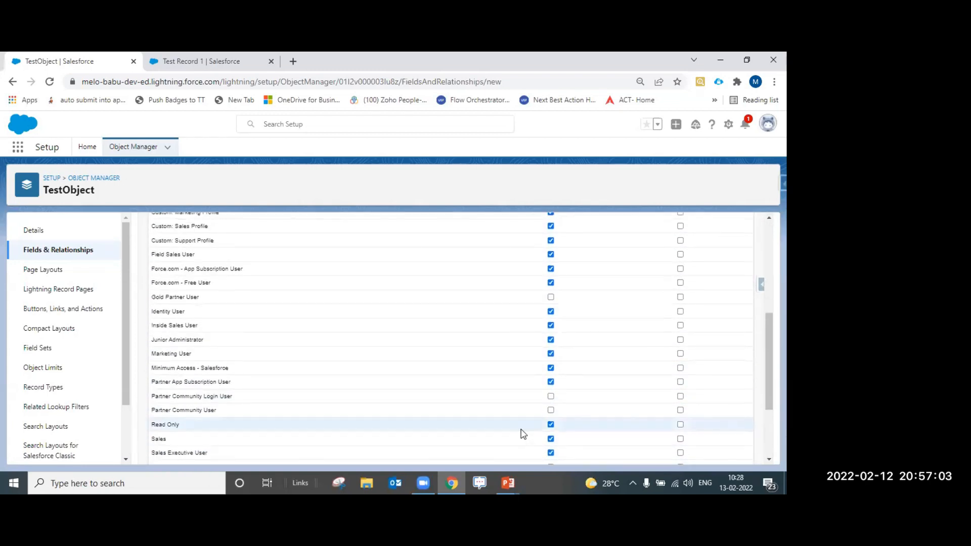
scroll(504, 409, "up", 2)
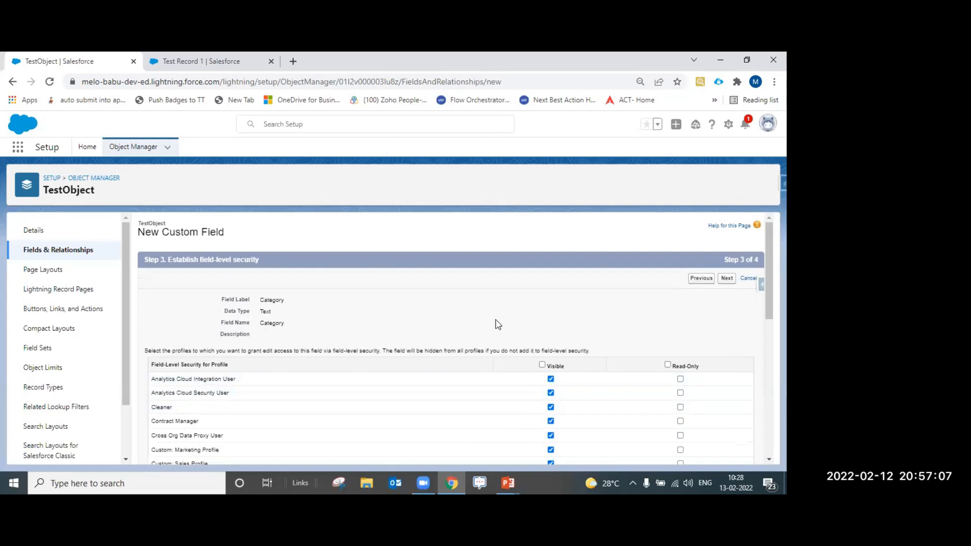
scroll(498, 324, "down", 1)
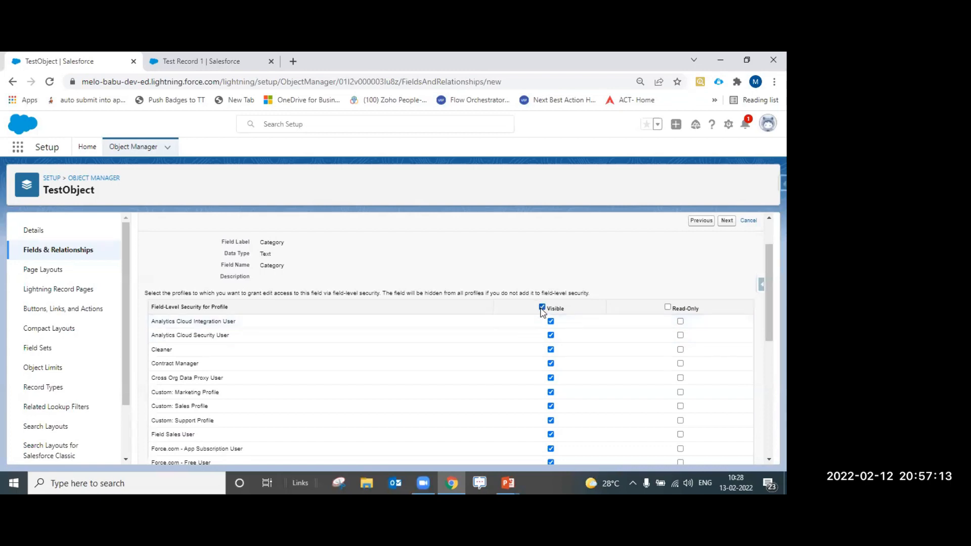
left_click(542, 307)
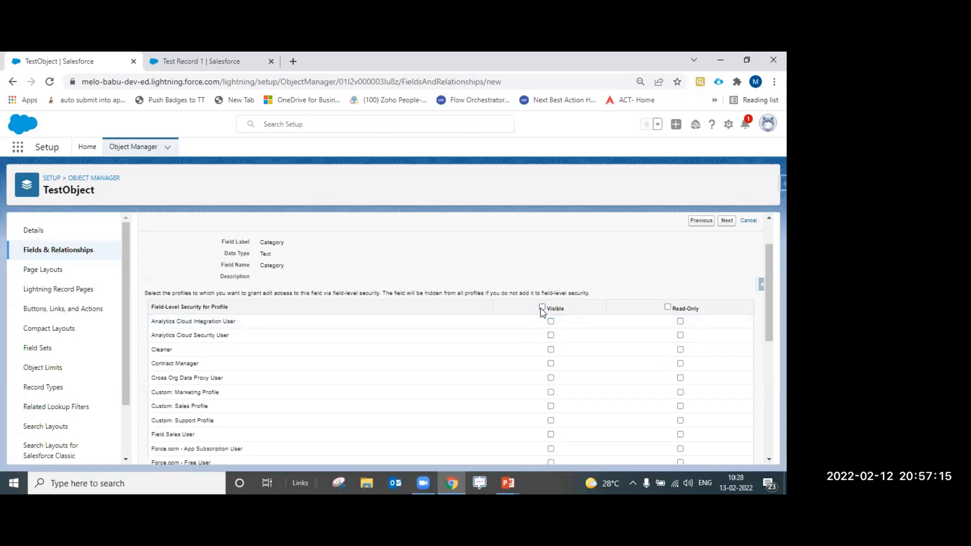
left_click(542, 307)
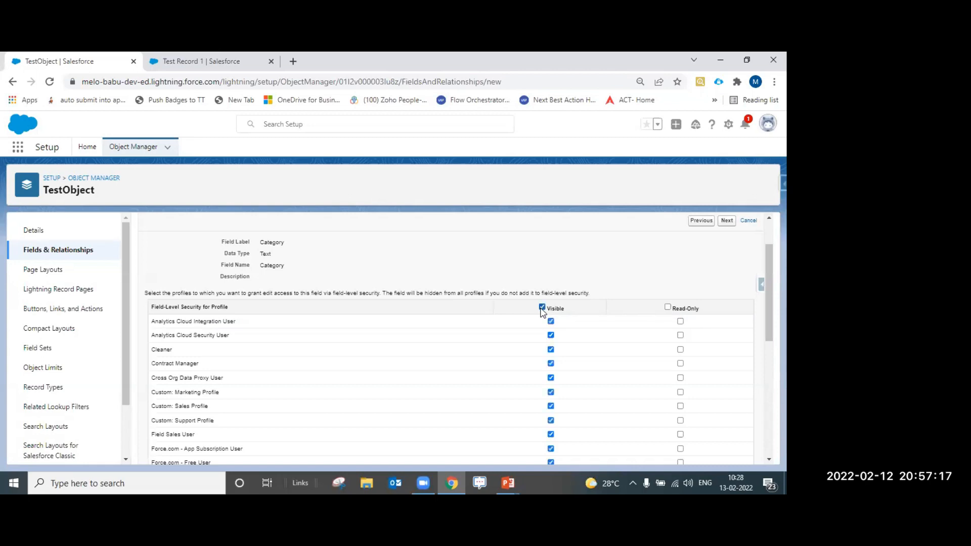
left_click(542, 307)
left_click(668, 308)
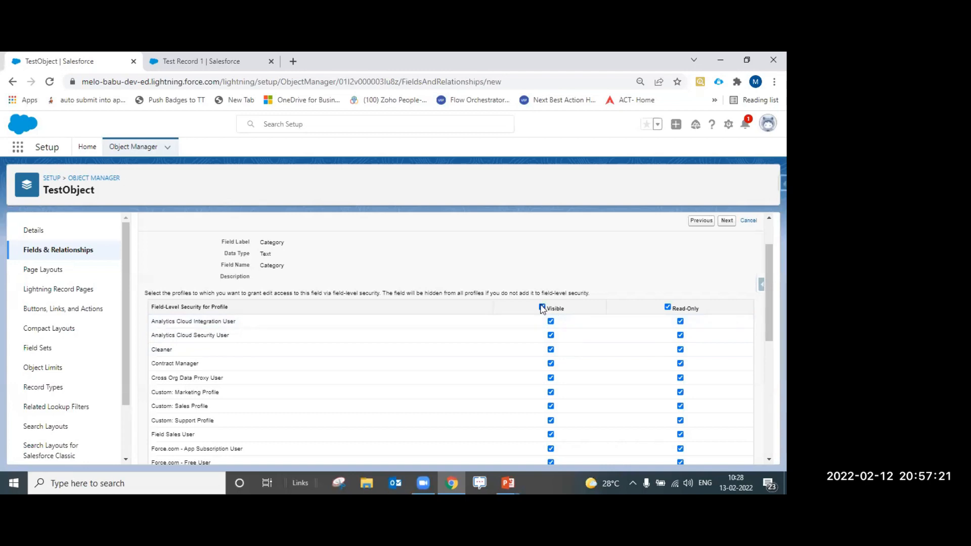
left_click(668, 308)
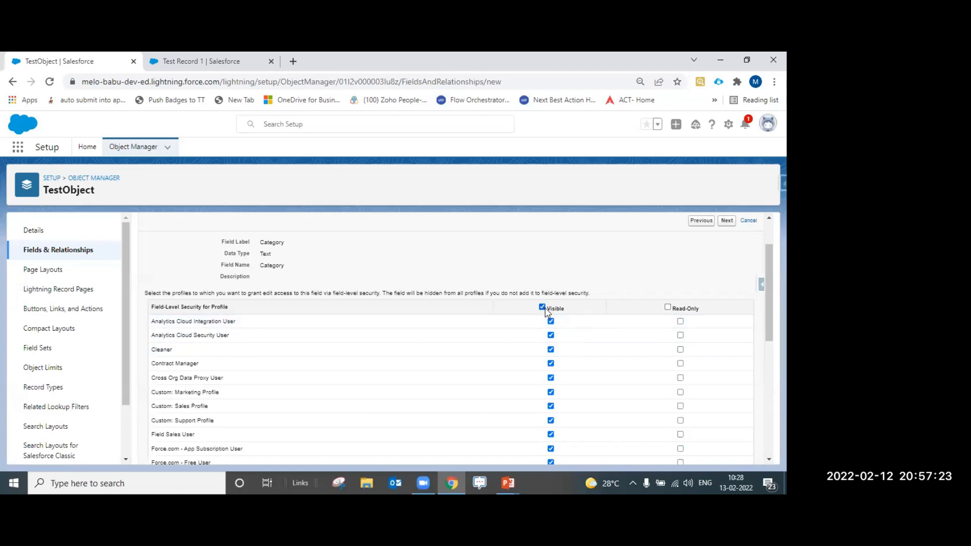
left_click(543, 308)
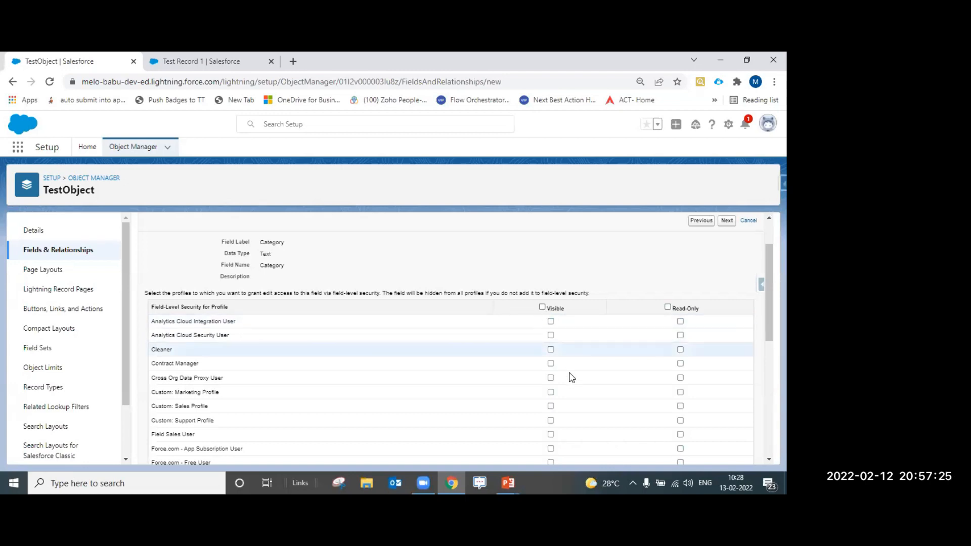
Review the profile access list and proceed to the page layout step
scroll(569, 377, "down", 10)
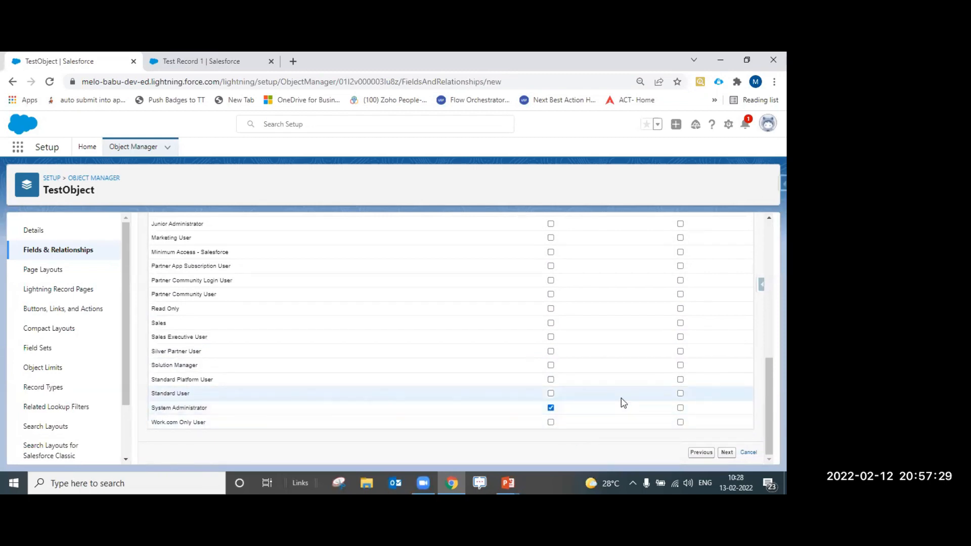
scroll(599, 392, "up", 3)
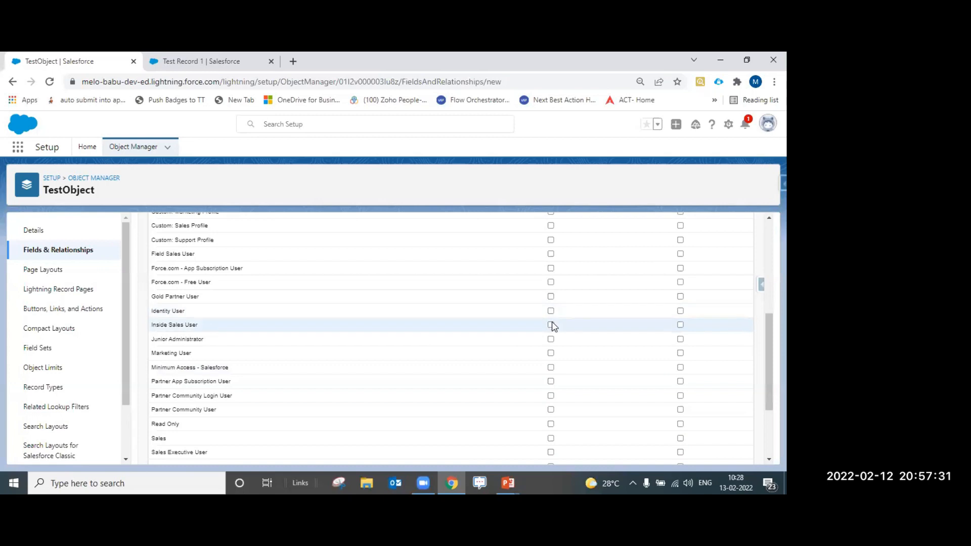
scroll(602, 325, "down", 3)
scroll(561, 326, "up", 5)
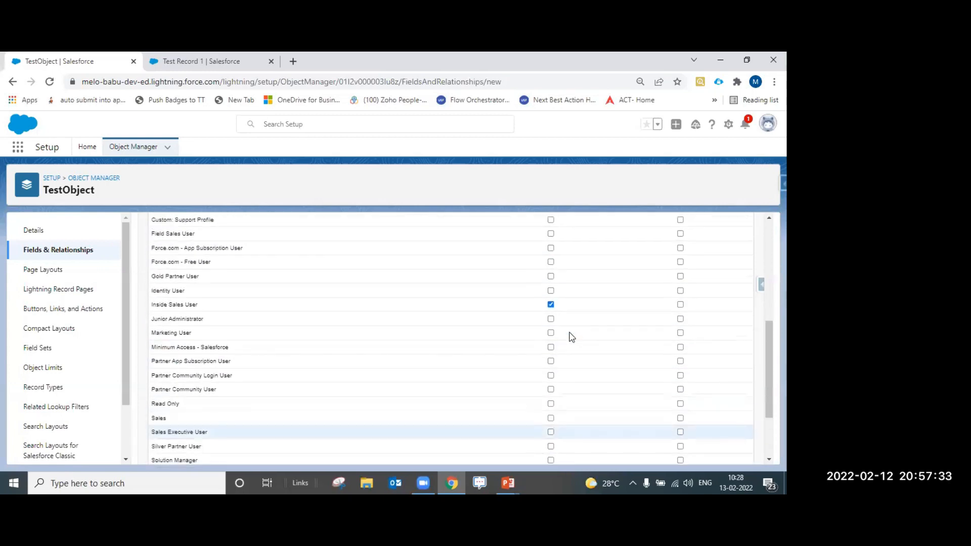
scroll(571, 338, "up", 2)
scroll(573, 334, "down", 6)
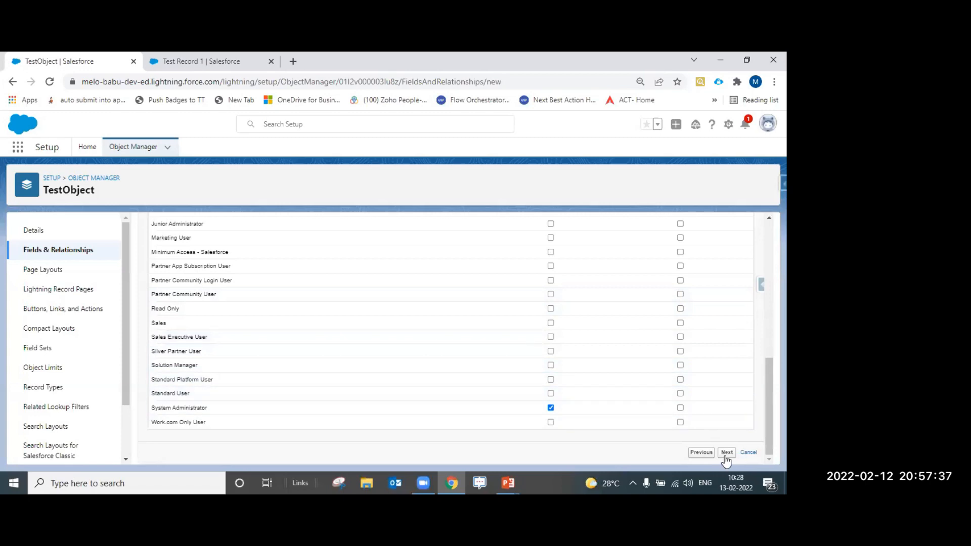
left_click(726, 454)
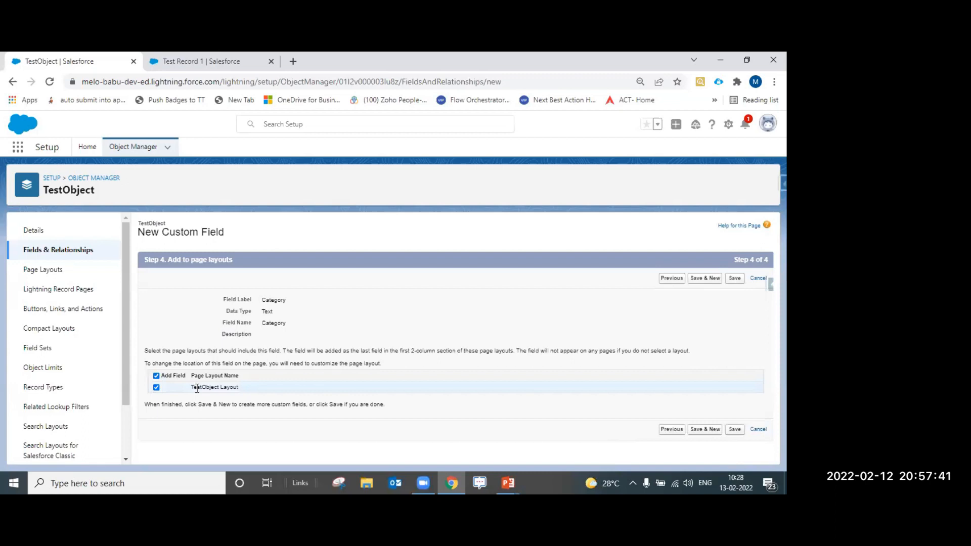
Keep TestObject Layout selected, save the Category field, and switch to the Test Record 1 tab
left_click_drag(204, 389, 242, 394)
left_click(241, 393)
left_click_drag(244, 391, 197, 395)
left_click(736, 430)
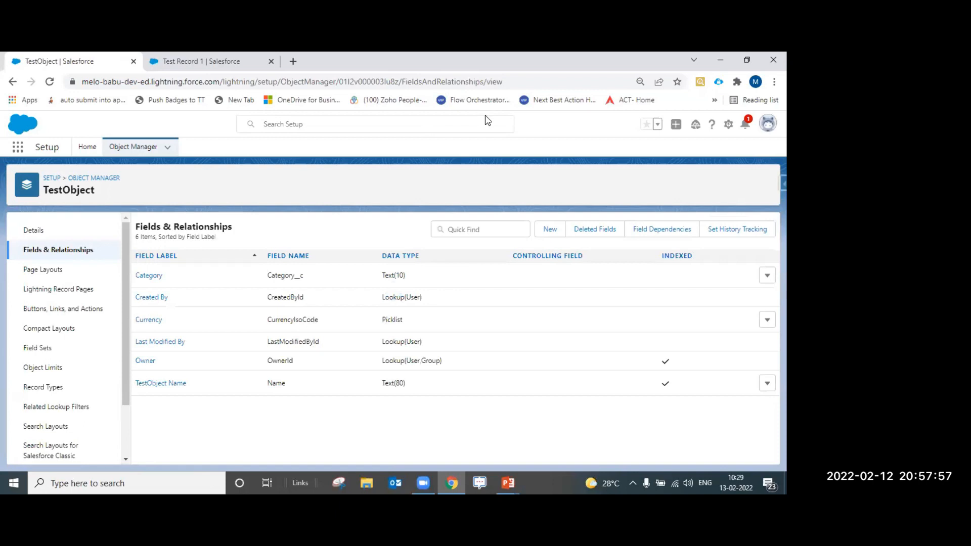
key("ctrl+Tab")
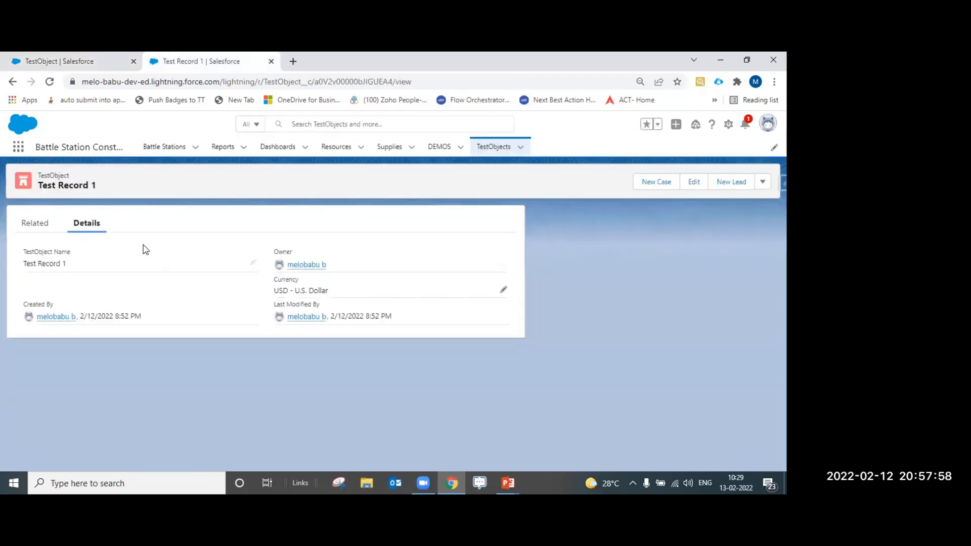
After reloading Test Record 1, fill its new Category field with 'Category 1' and save
left_click(50, 82)
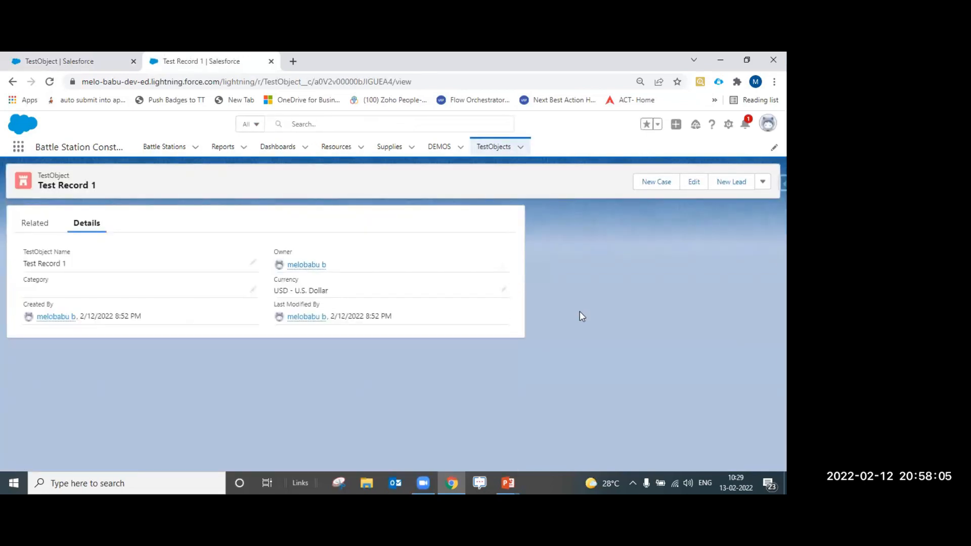
left_click_drag(31, 280, 62, 279)
left_click(254, 291)
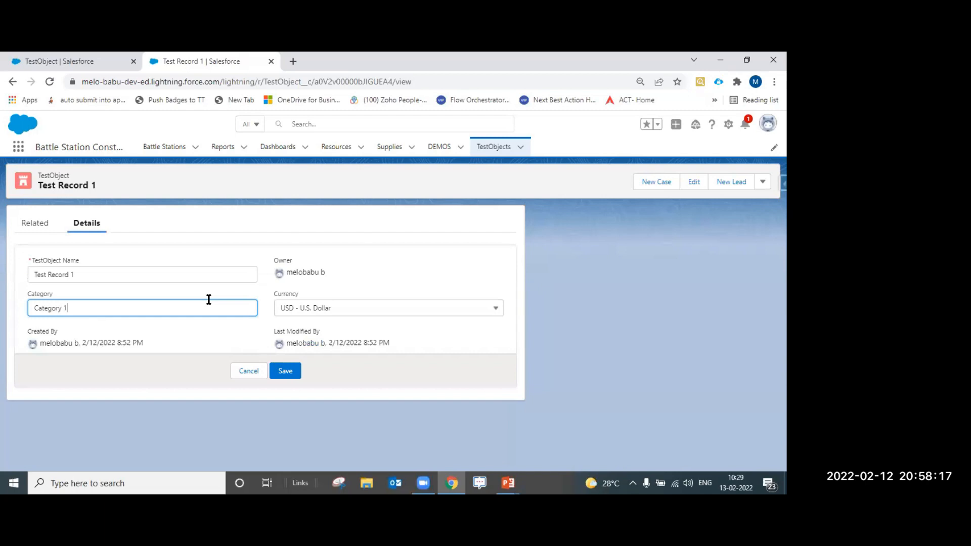
left_click(286, 371)
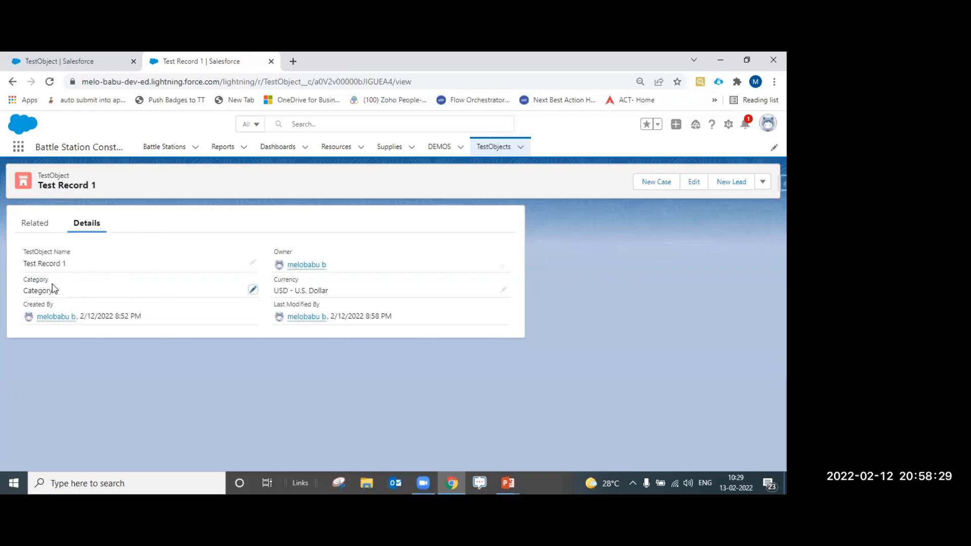
left_click_drag(28, 282, 79, 298)
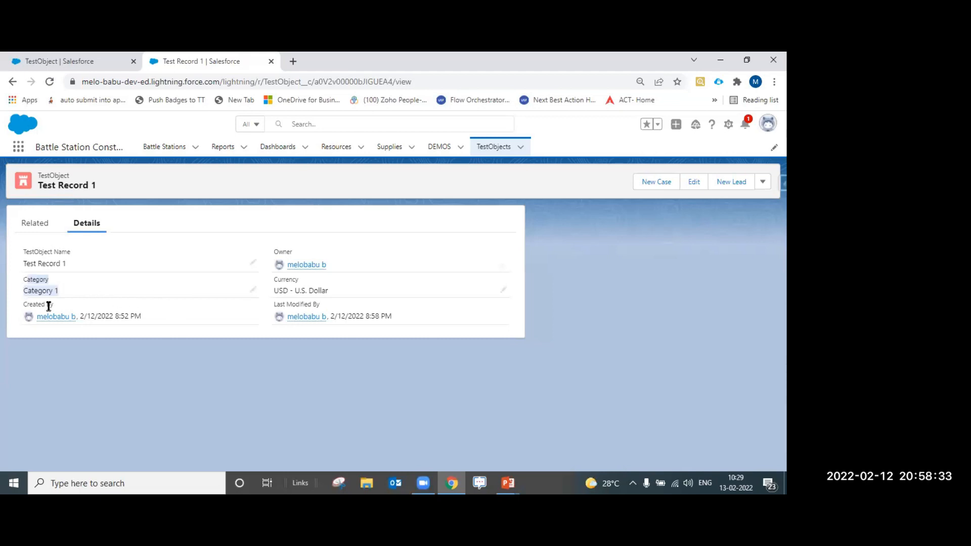
left_click(172, 384)
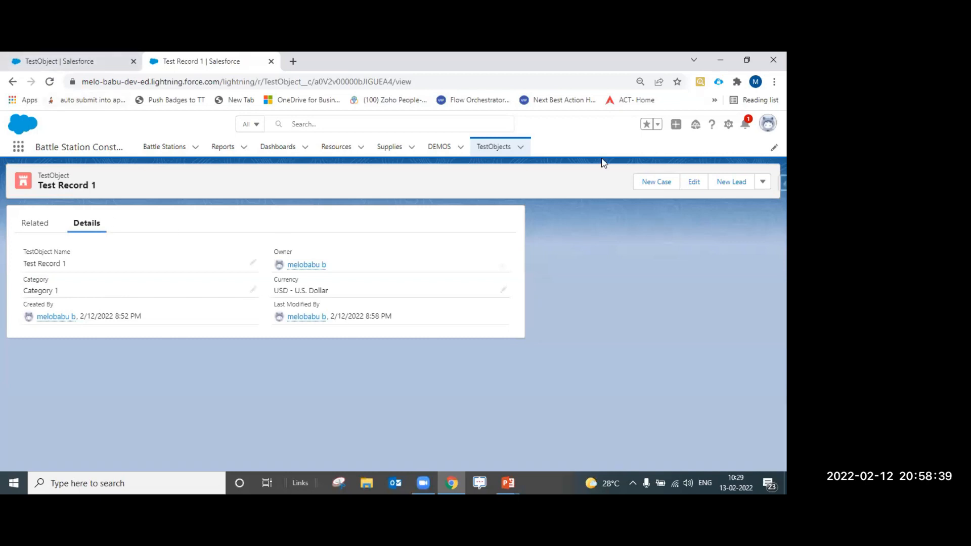
left_click(729, 124)
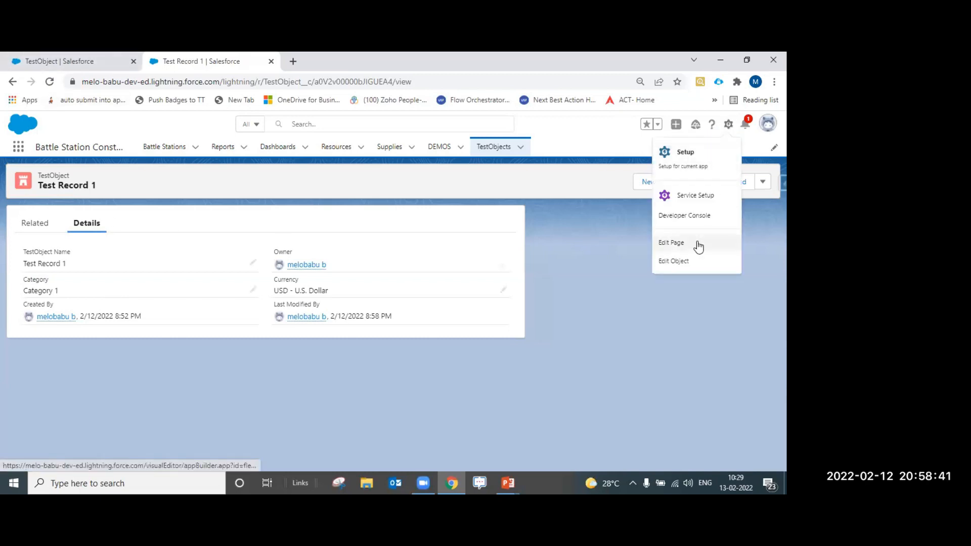
left_click(686, 262)
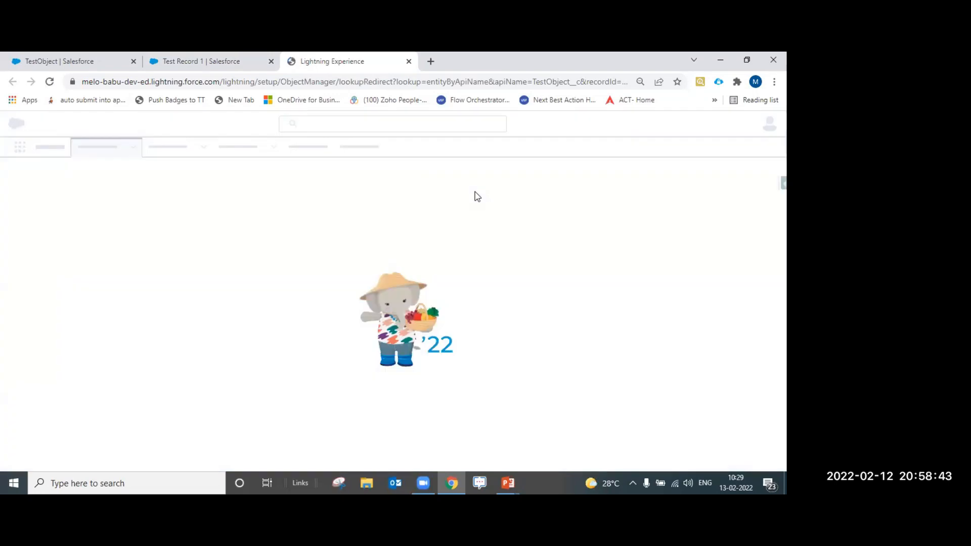
left_click(255, 57)
left_click_drag(28, 279, 57, 287)
left_click(353, 69)
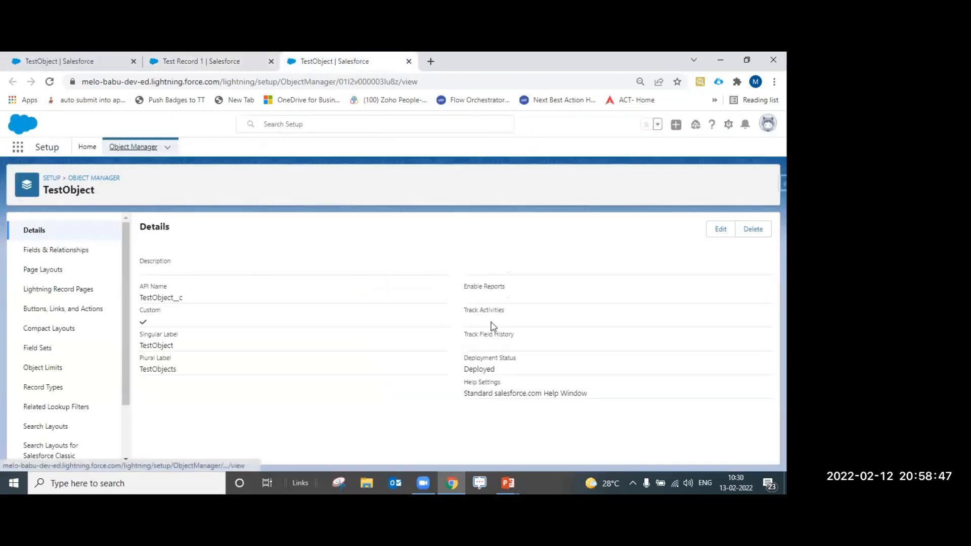
left_click(80, 253)
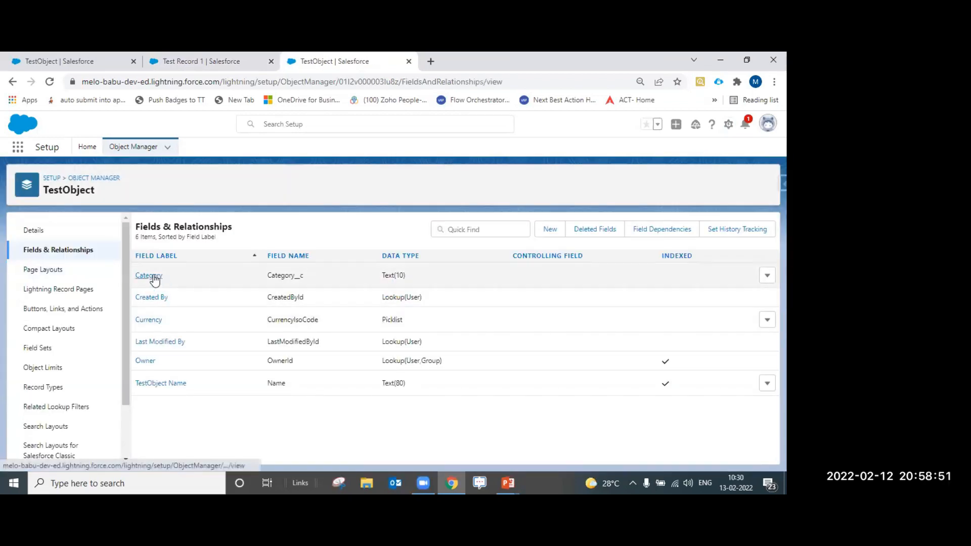
left_click(155, 277)
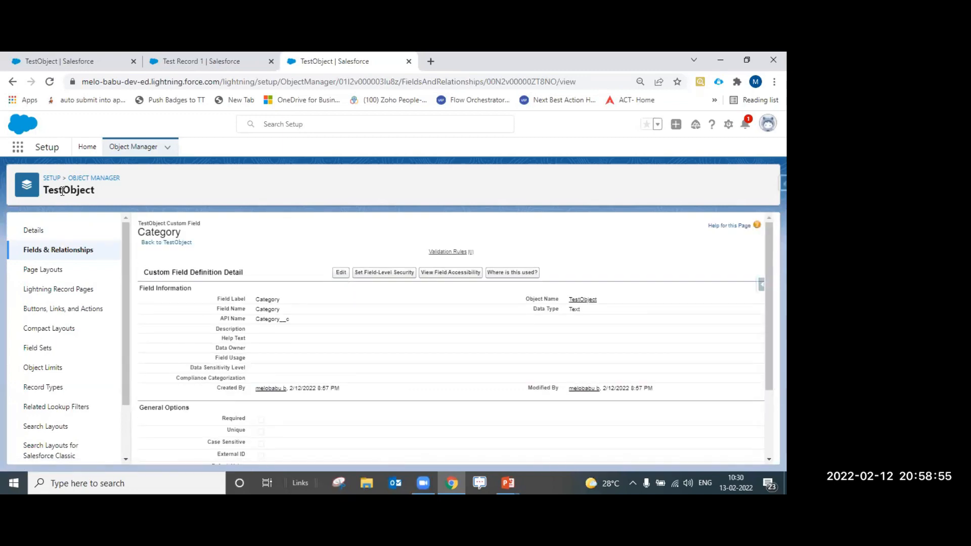
left_click_drag(43, 192, 90, 191)
left_click(111, 199)
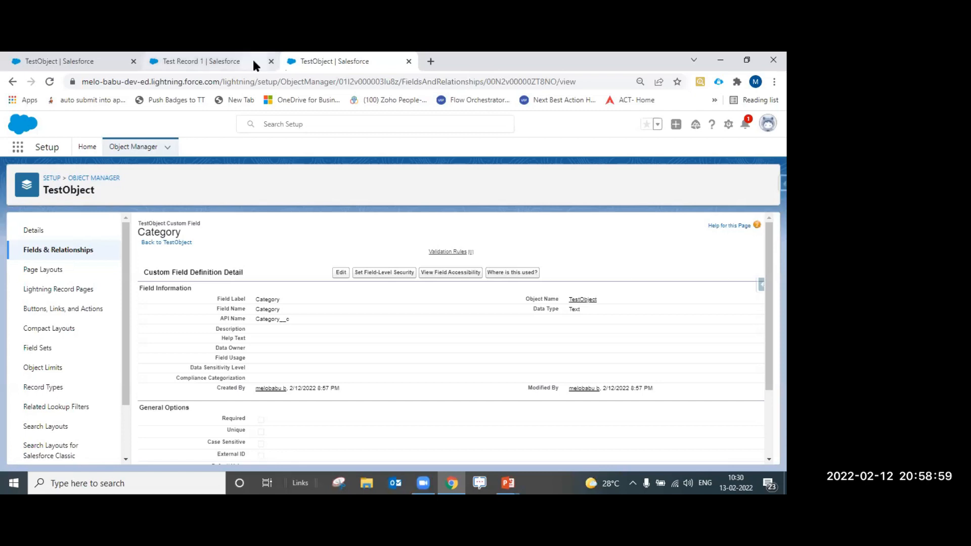
left_click(407, 62)
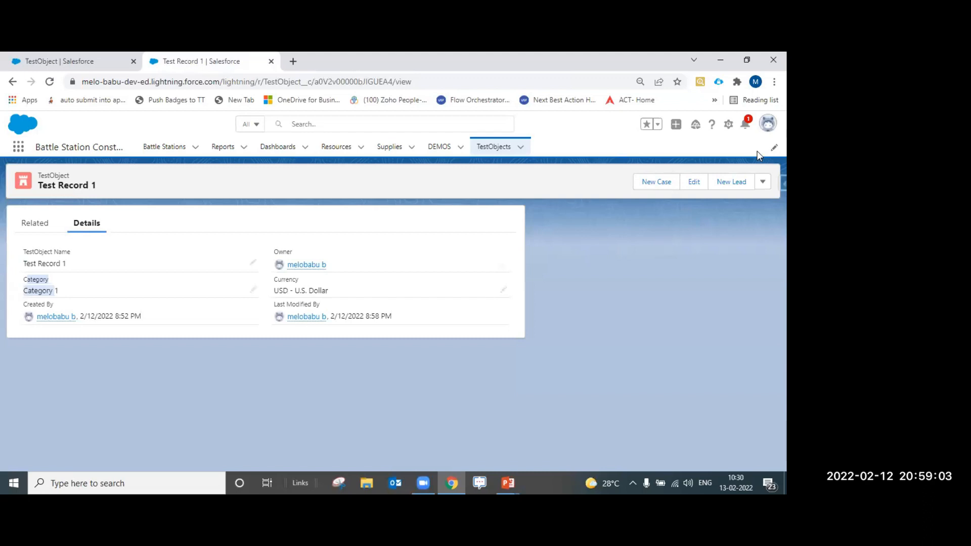
Open the Category field's detail page under TestObject's Fields & Relationships in Object Manager
left_click(728, 125)
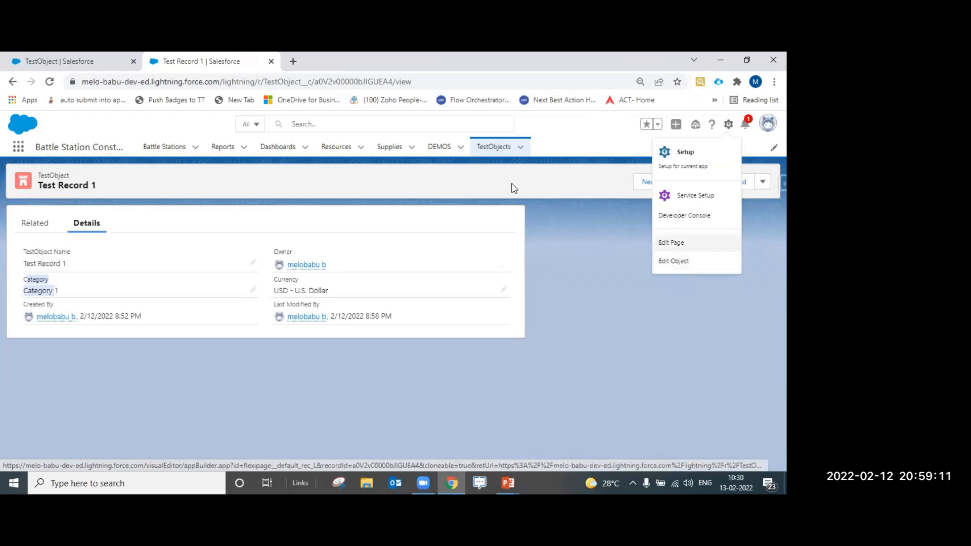
left_click(676, 261)
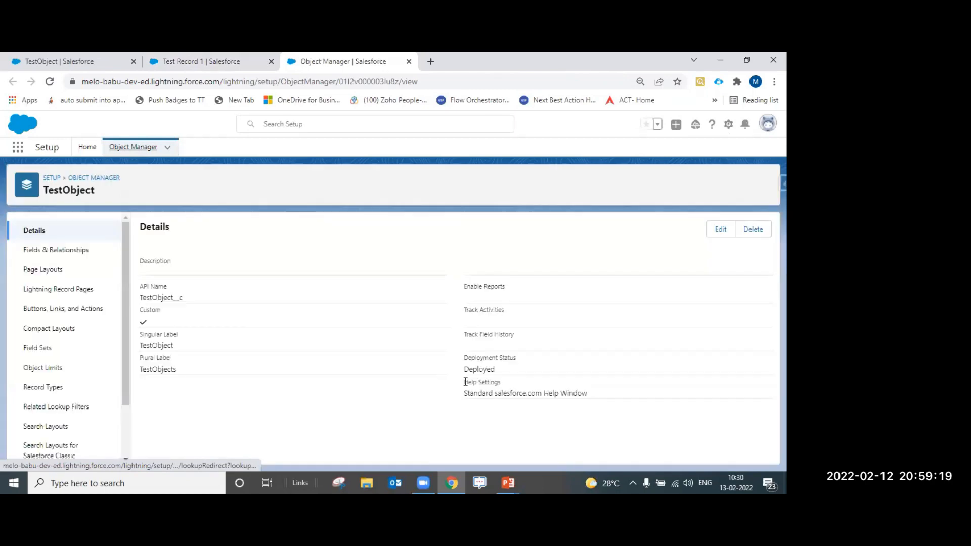
left_click(57, 250)
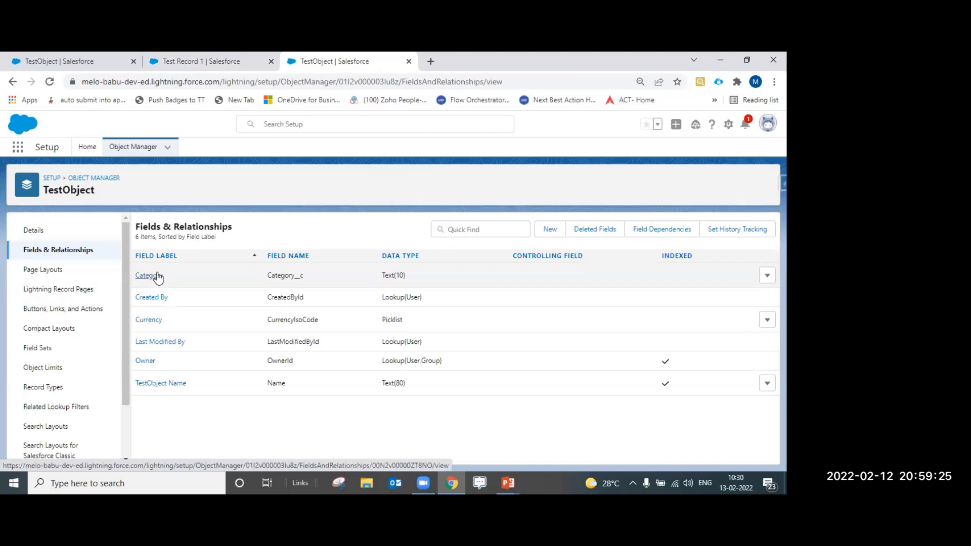
left_click(150, 278)
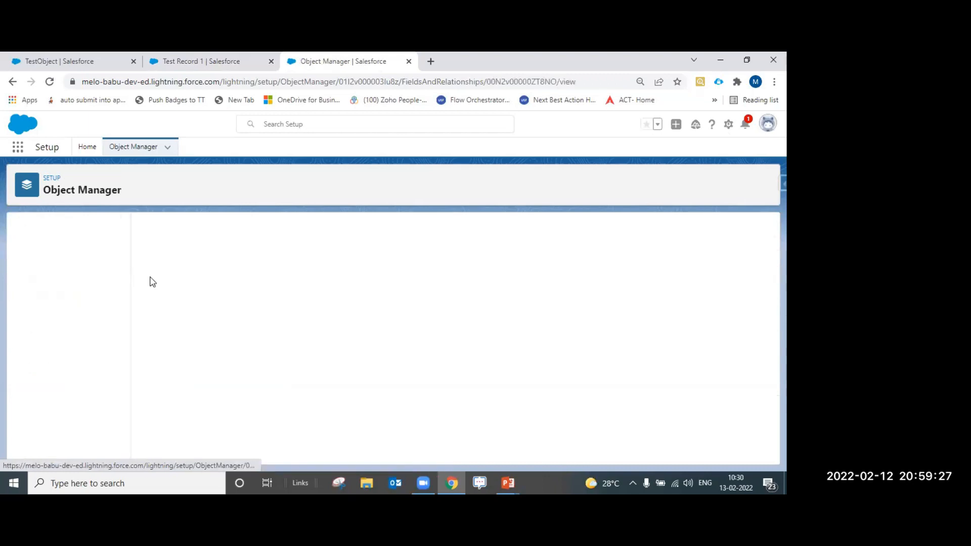
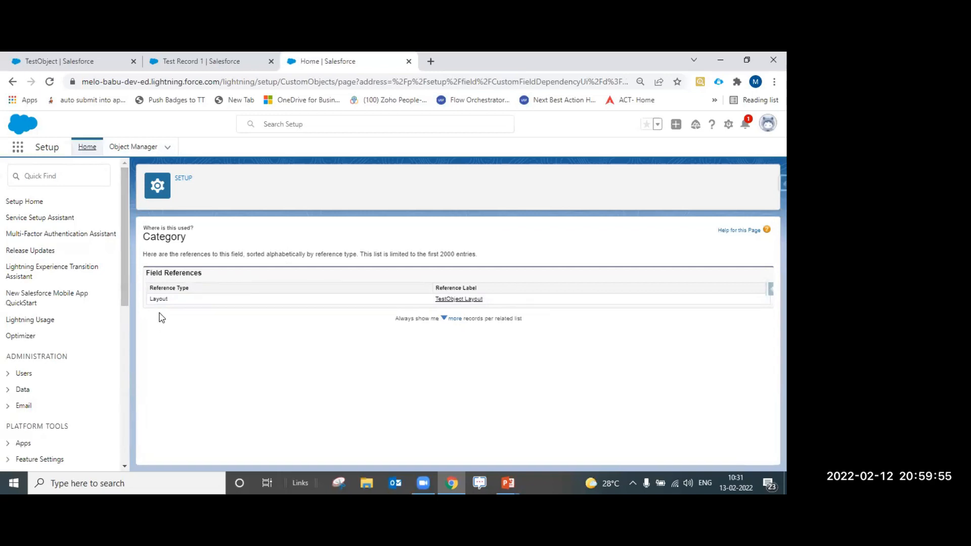
Leave the Category usage list, which shows only TestObject Layout, and return to the field detail page
left_click_drag(493, 302, 429, 304)
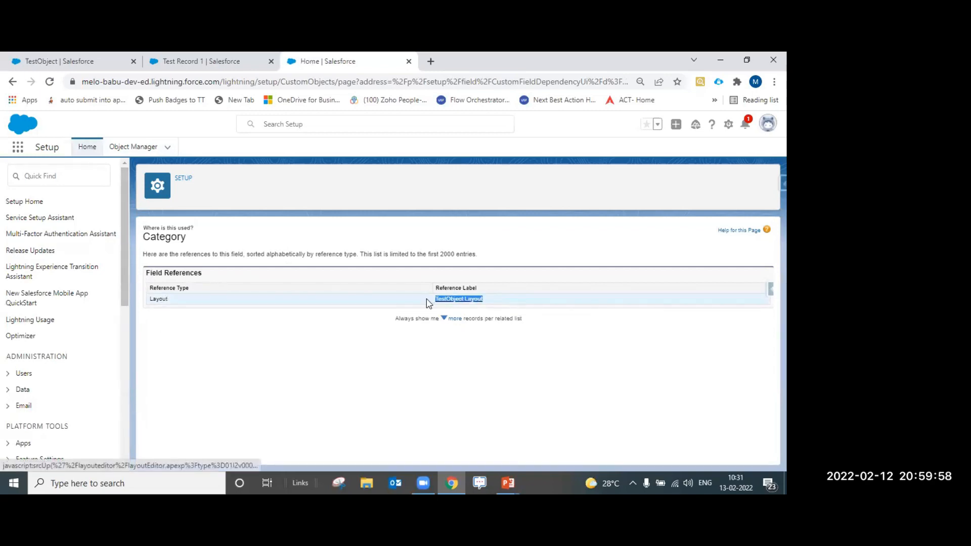
left_click(433, 330)
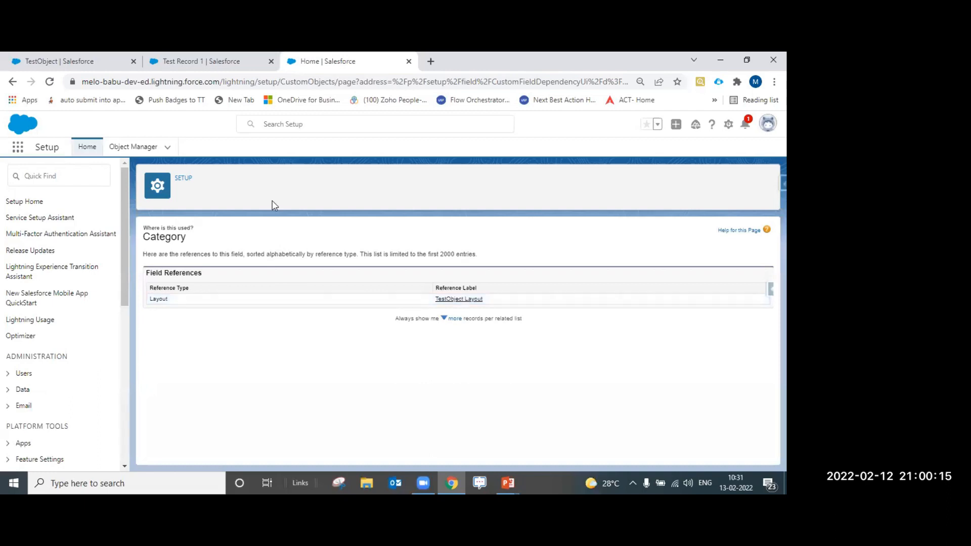
left_click(11, 86)
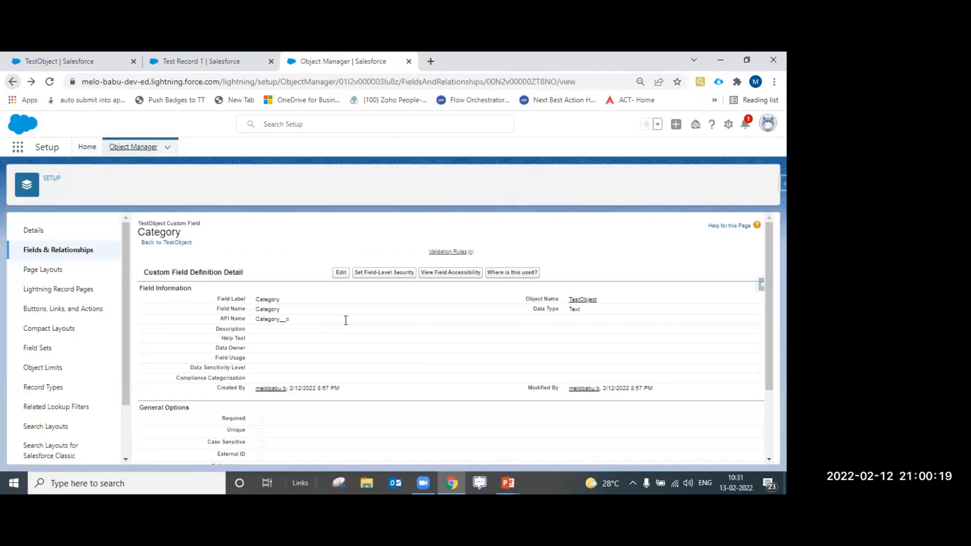
Check Category's field-level security, visible to Inside Sales User and System Administrator, and save it
left_click(372, 270)
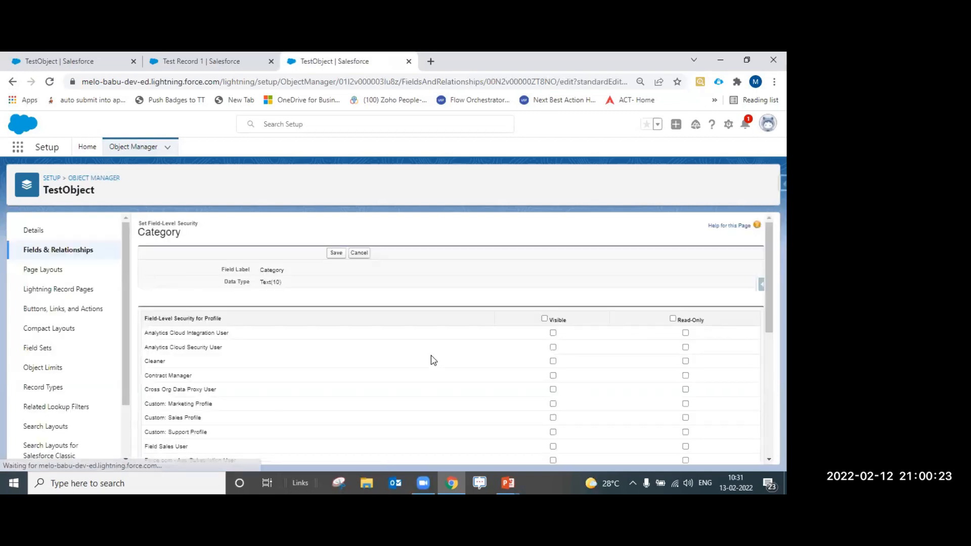
scroll(524, 364, "down", 5)
scroll(526, 364, "down", 1)
scroll(527, 365, "up", 3)
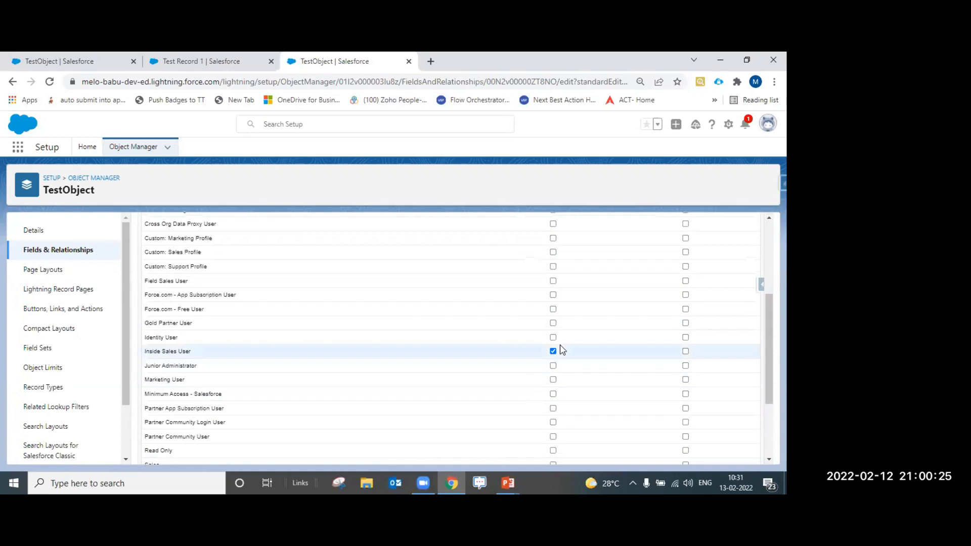
scroll(505, 374, "down", 3)
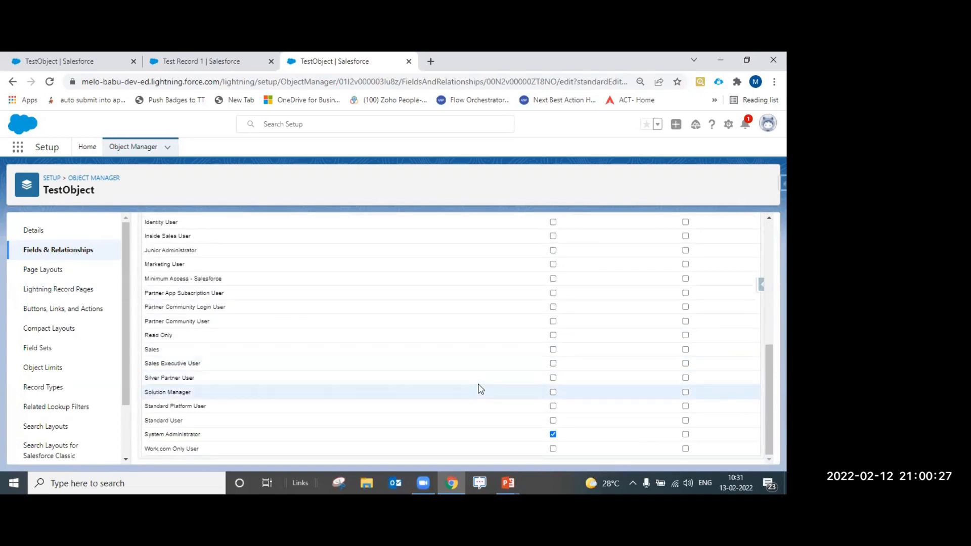
scroll(465, 377, "up", 6)
left_click(336, 253)
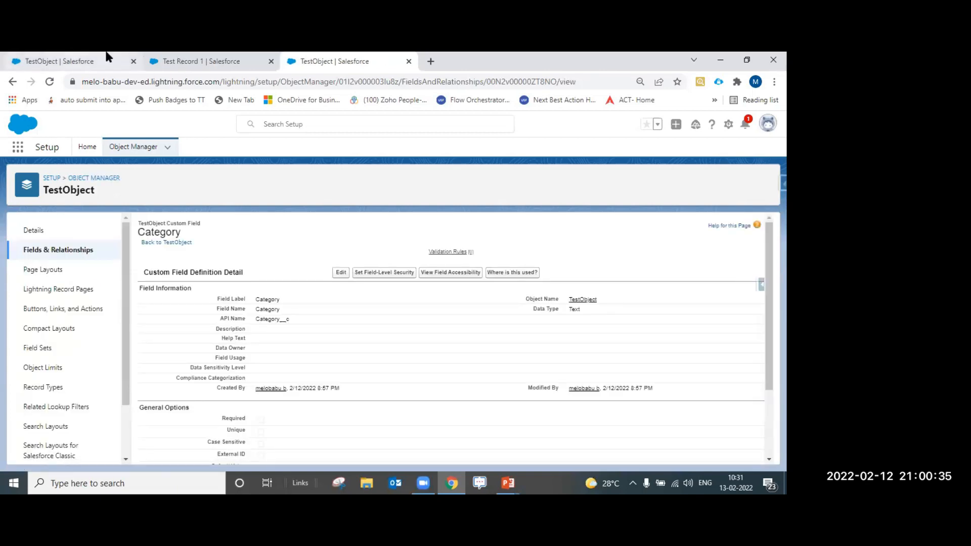
From Setup Home, search 'user' in Quick Find and open the Active Users list
left_click(186, 61)
left_click(77, 61)
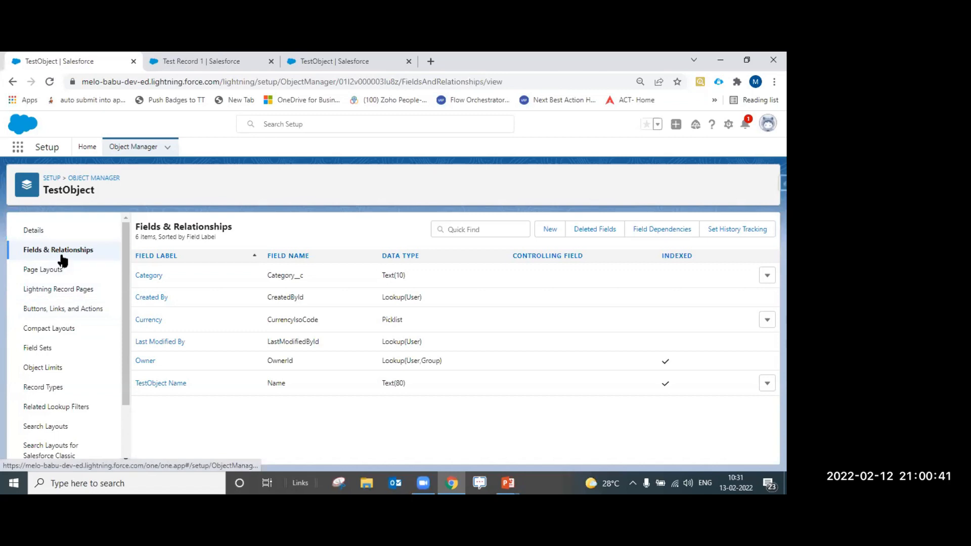
left_click(87, 147)
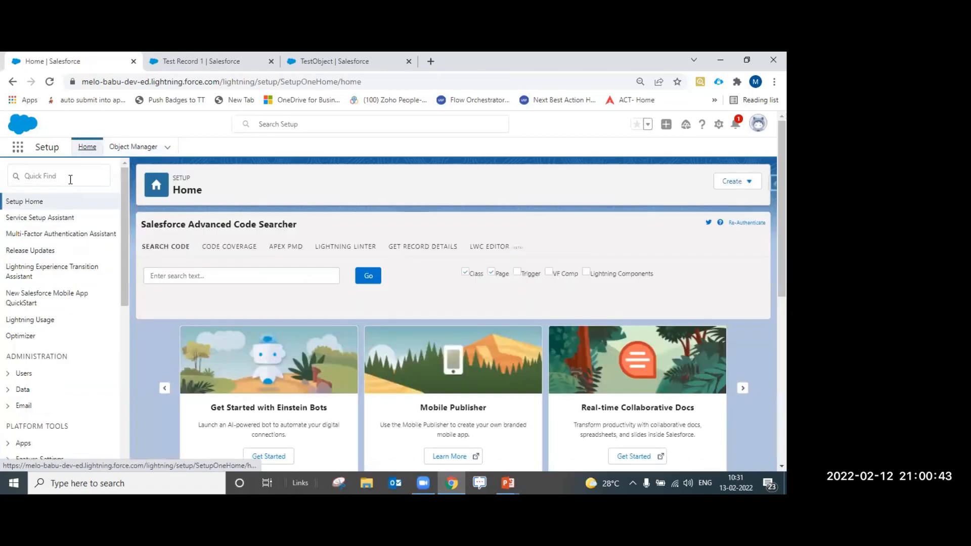
left_click(70, 178)
type("user")
left_click(39, 332)
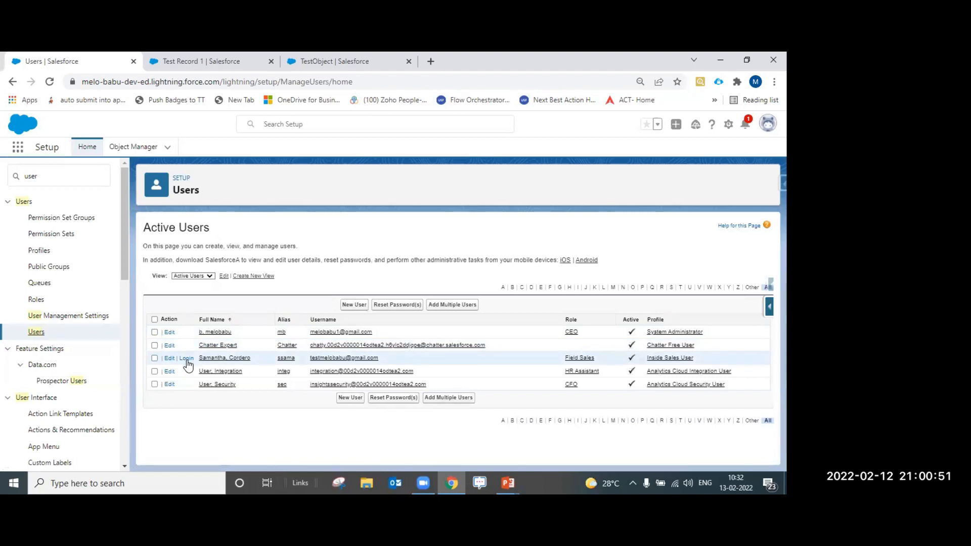
Log in as the Inside Sales user and open TestObjects by searching 'test' in the App Launcher
left_click(186, 358)
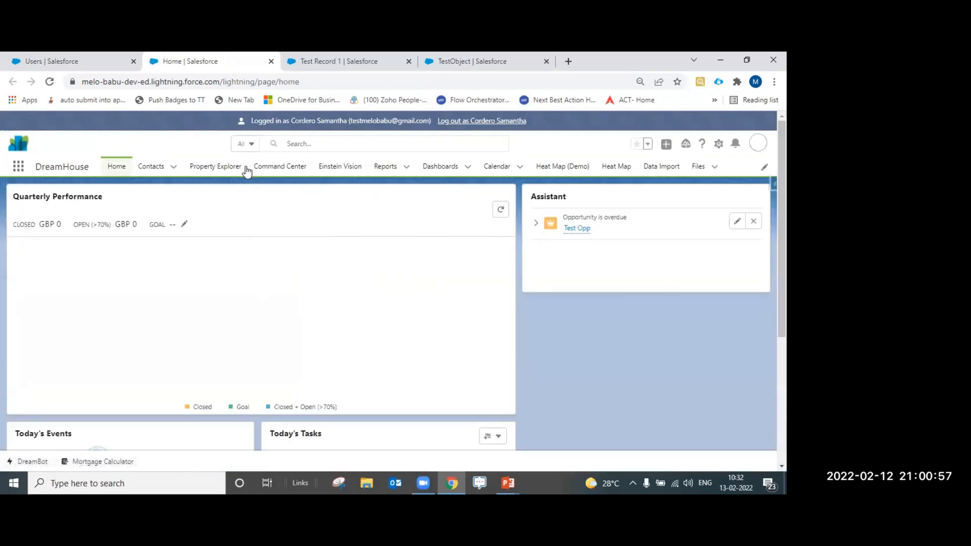
left_click(18, 167)
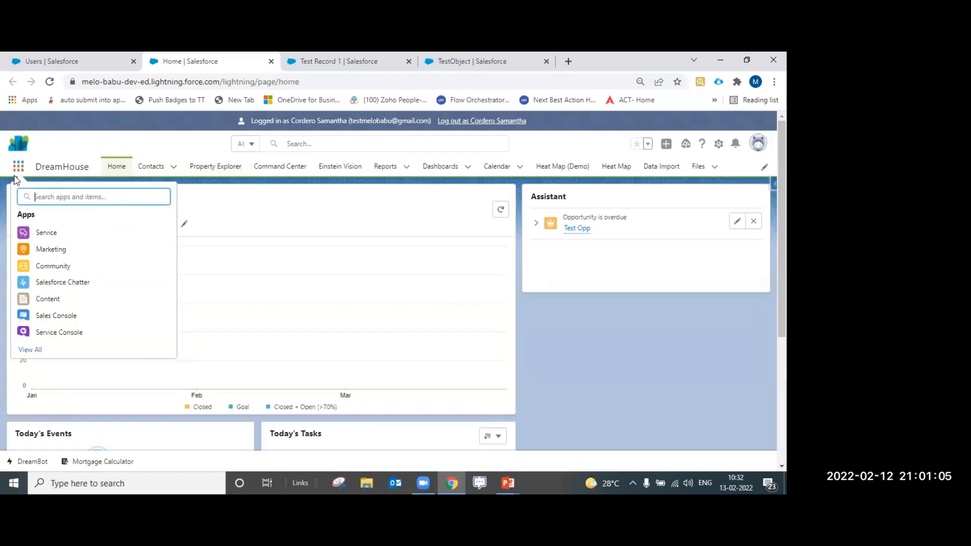
type("test")
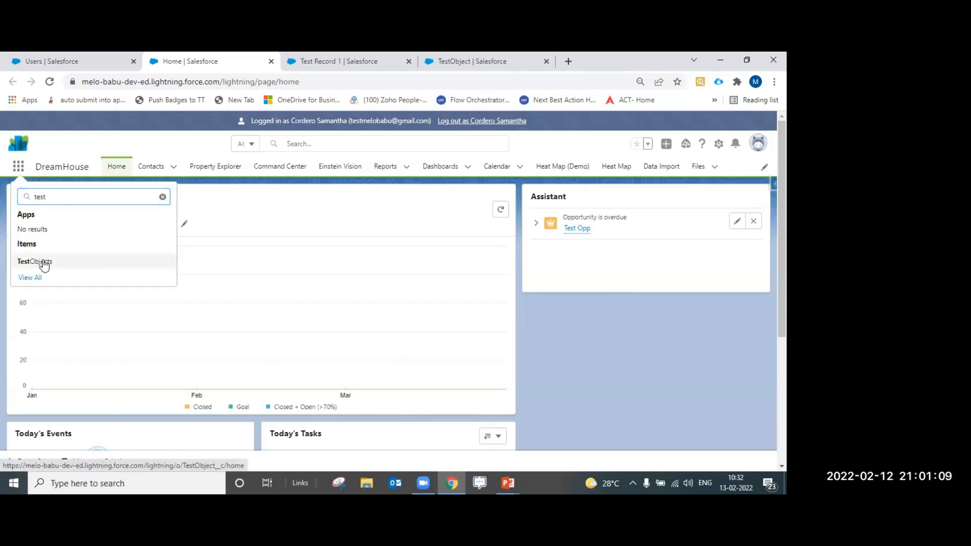
left_click(43, 260)
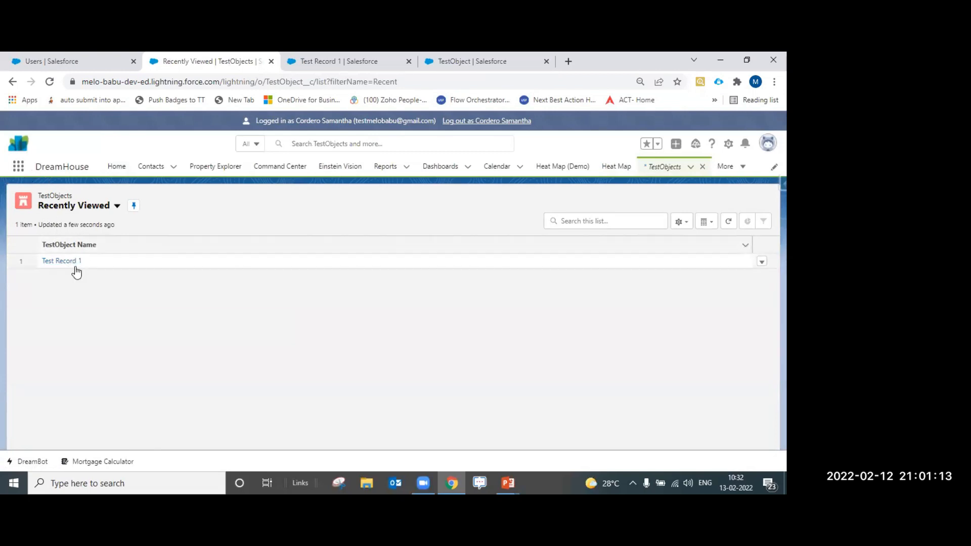
Open Test Record 1 from the All TestObjects view, then view the admin's copy showing Category 1
left_click(72, 210)
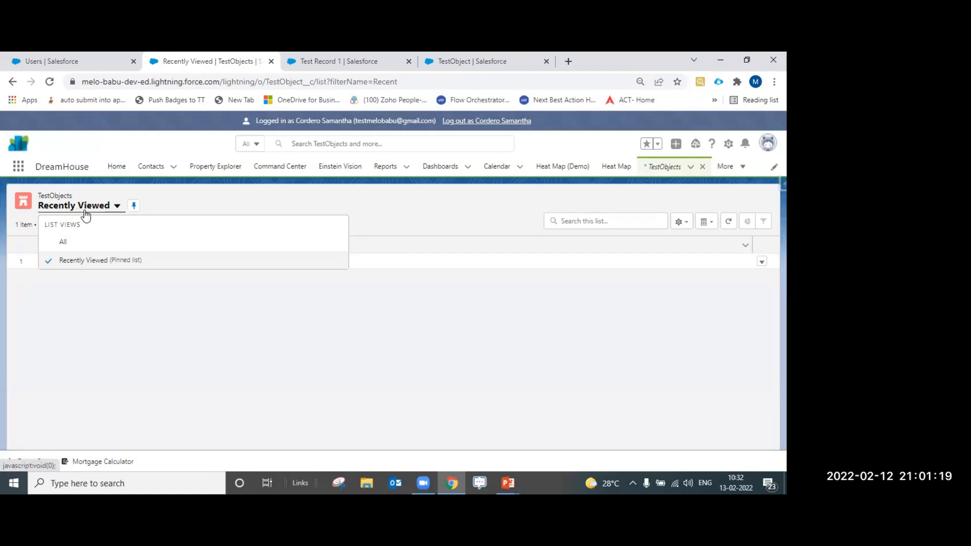
left_click(81, 206)
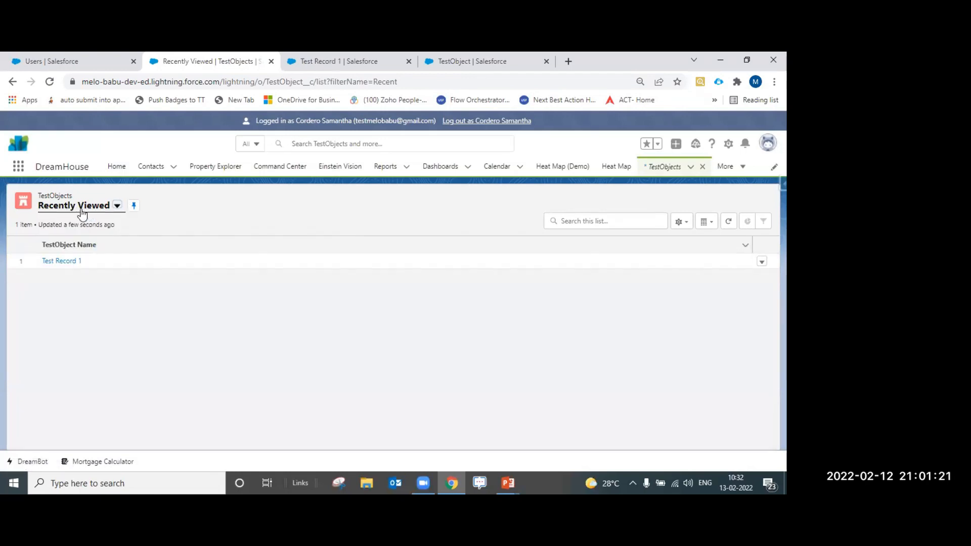
left_click(116, 207)
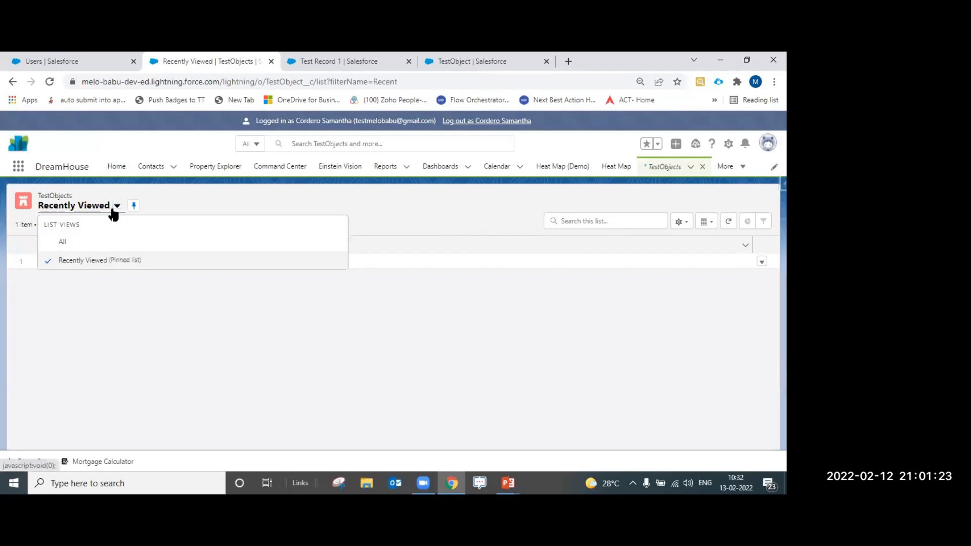
left_click(98, 243)
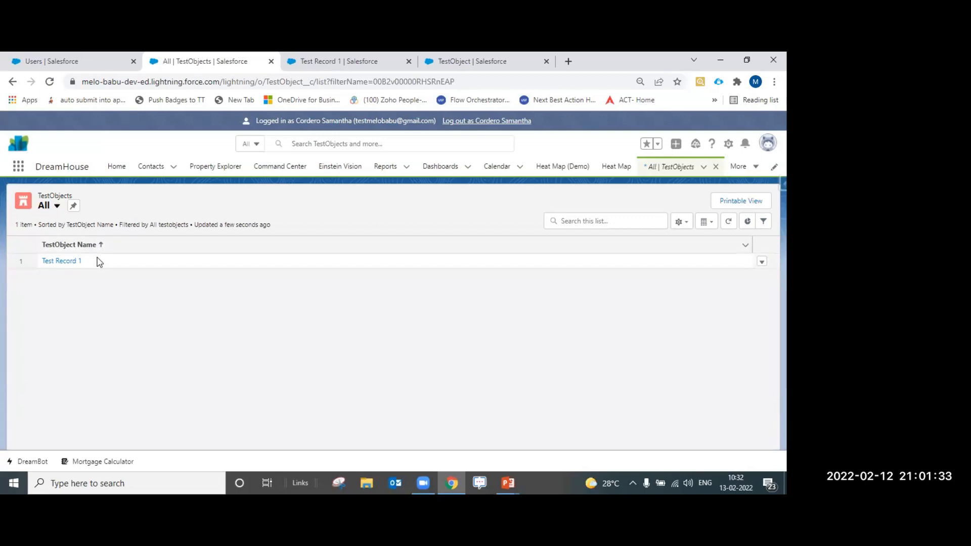
left_click(68, 263)
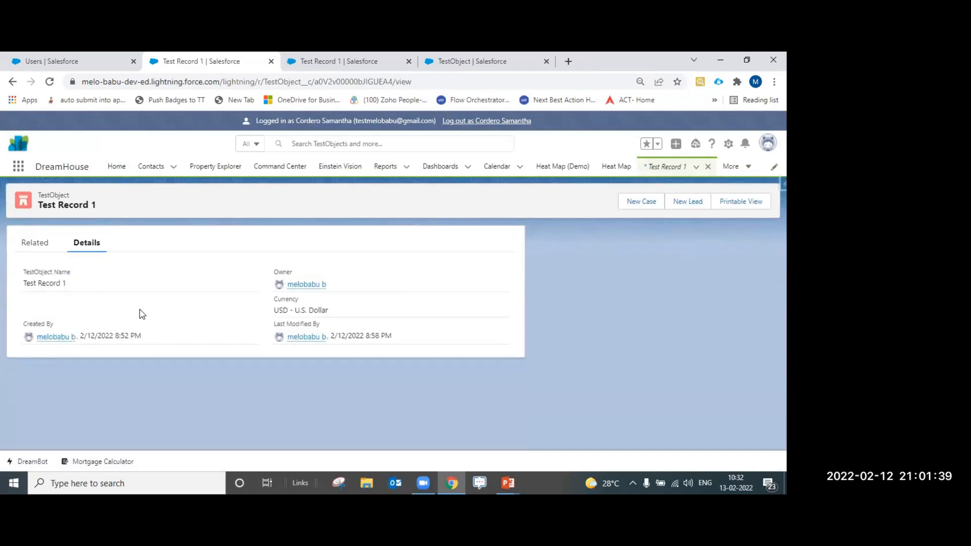
key("ctrl+Tab")
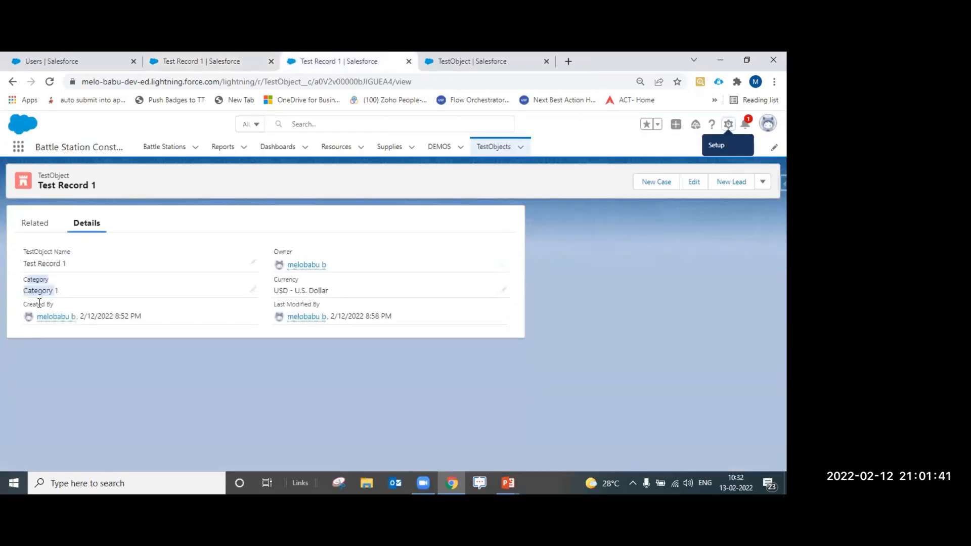
Log out as the Inside Sales user so that tab shows Setup Home under the admin
left_click(58, 362)
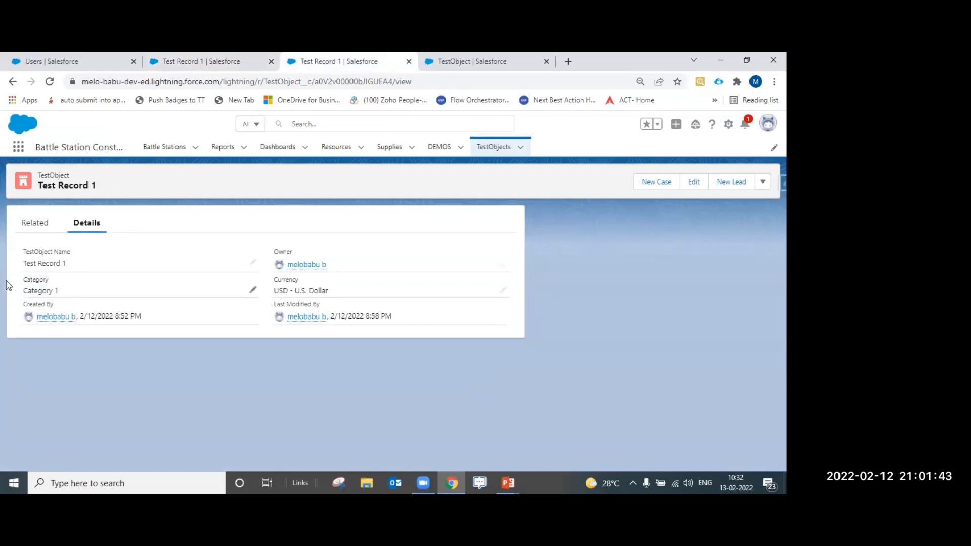
left_click(226, 61)
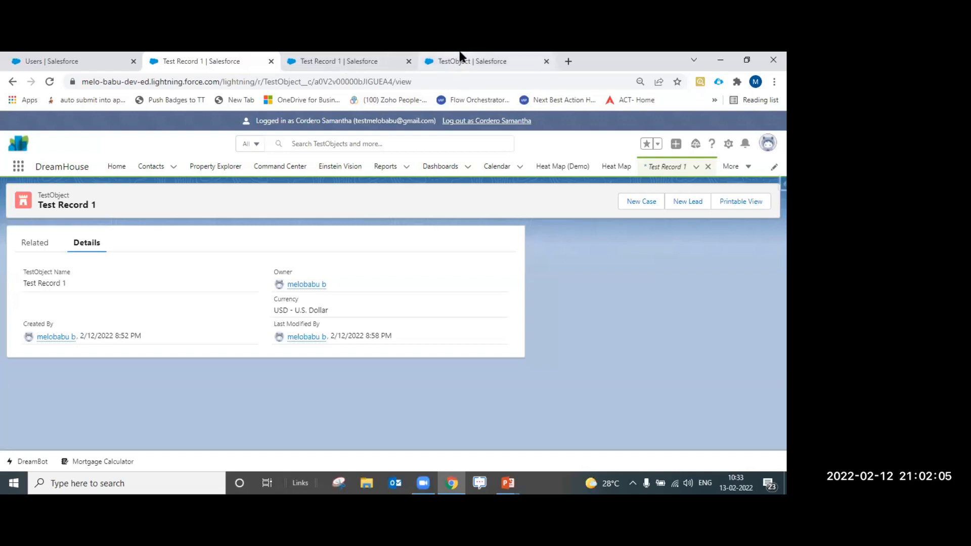
left_click(489, 124)
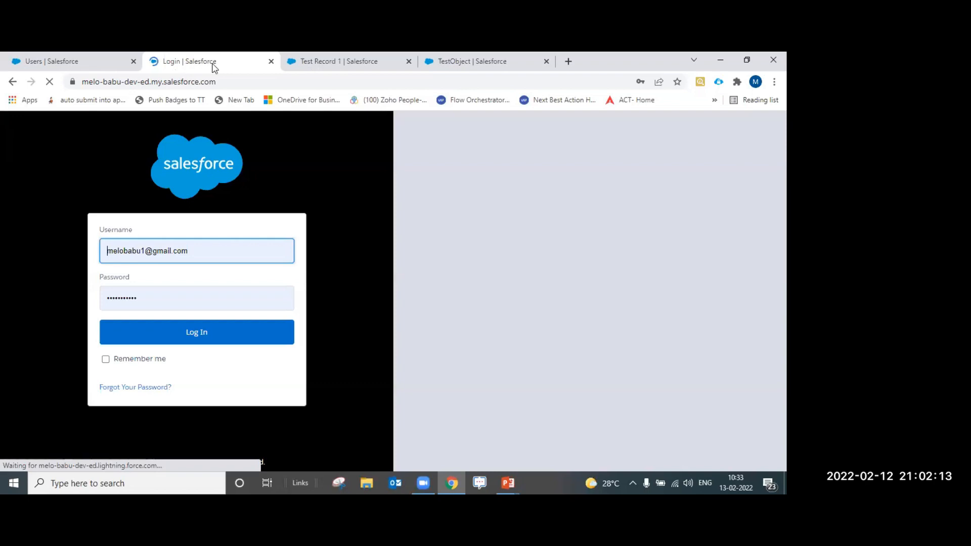
left_click(345, 62)
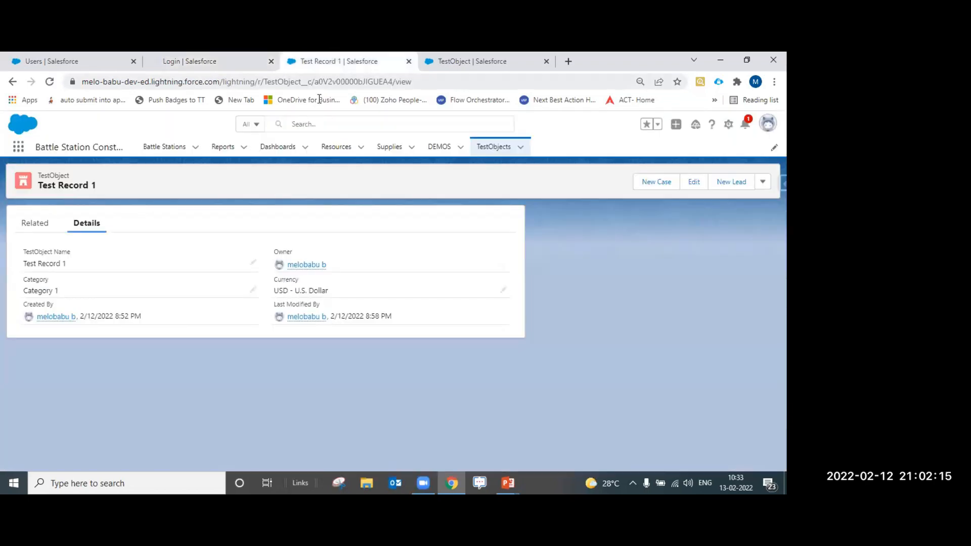
left_click(167, 60)
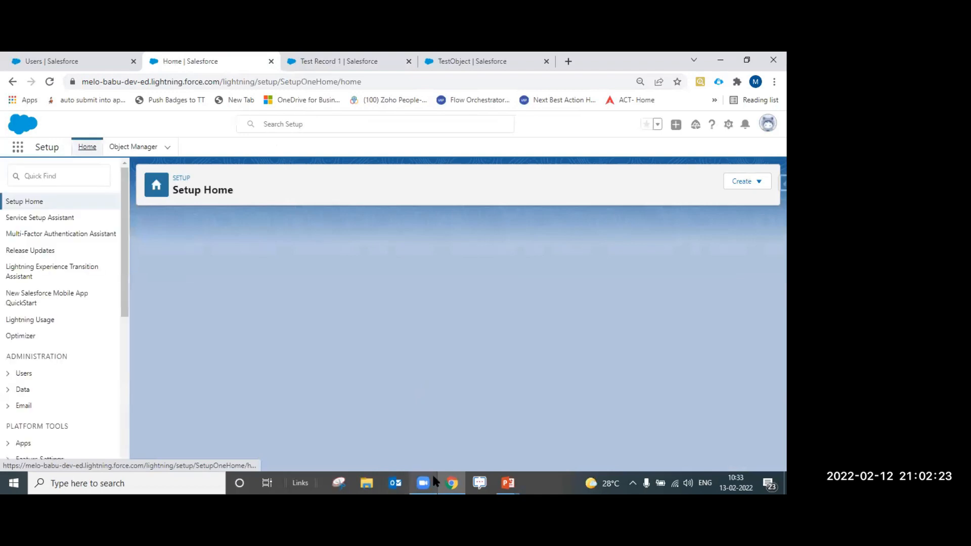
Show the Salesforce profile features slide, then return to the Active Users list in Chrome
mouse_move(448, 481)
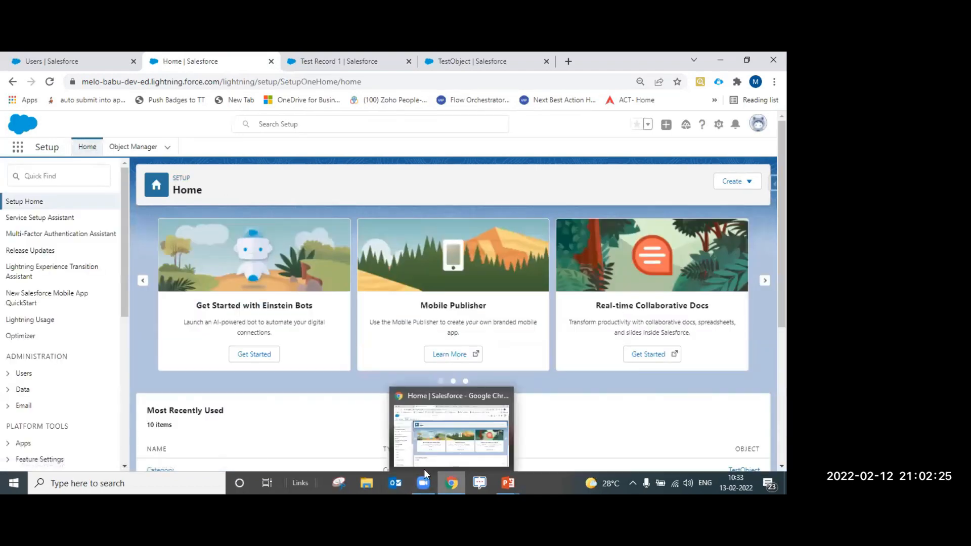
mouse_move(508, 483)
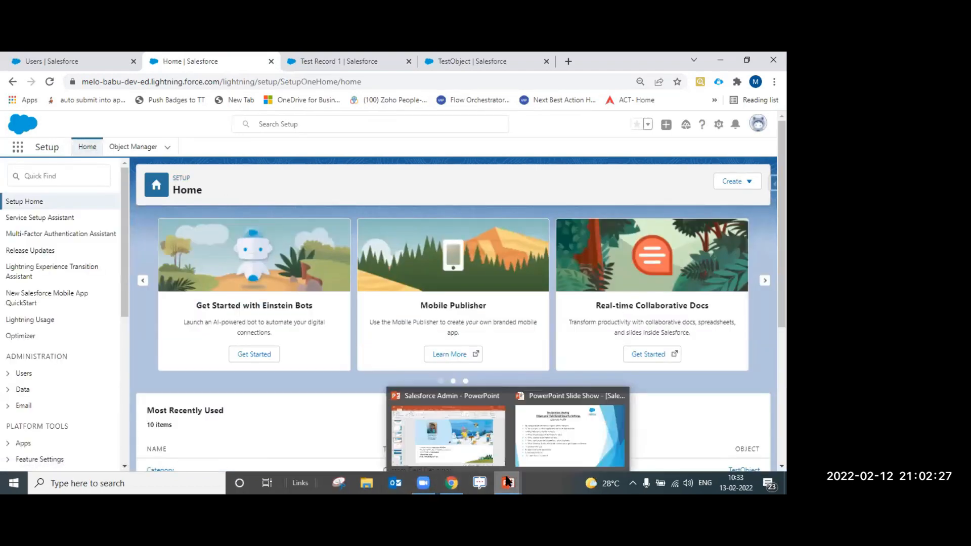
left_click(526, 458)
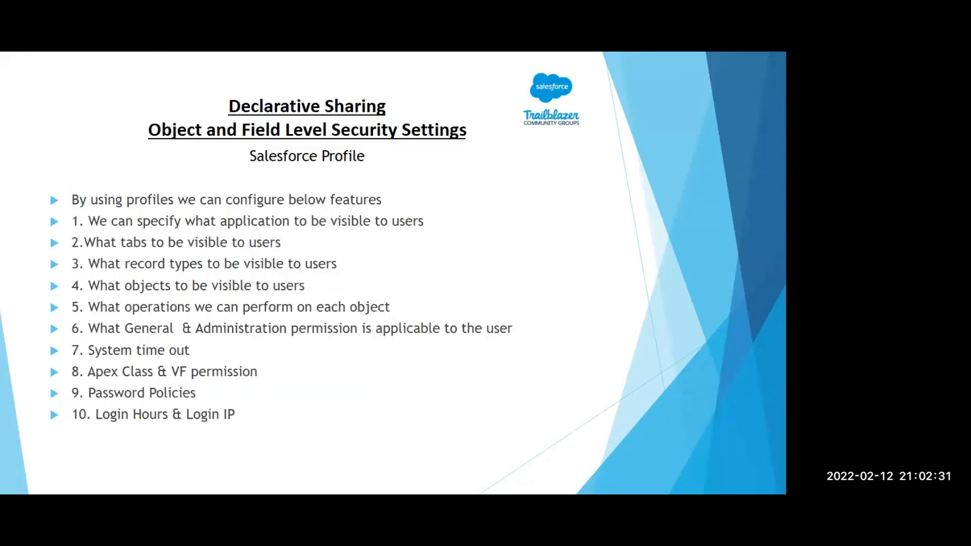
key("alt+Tab")
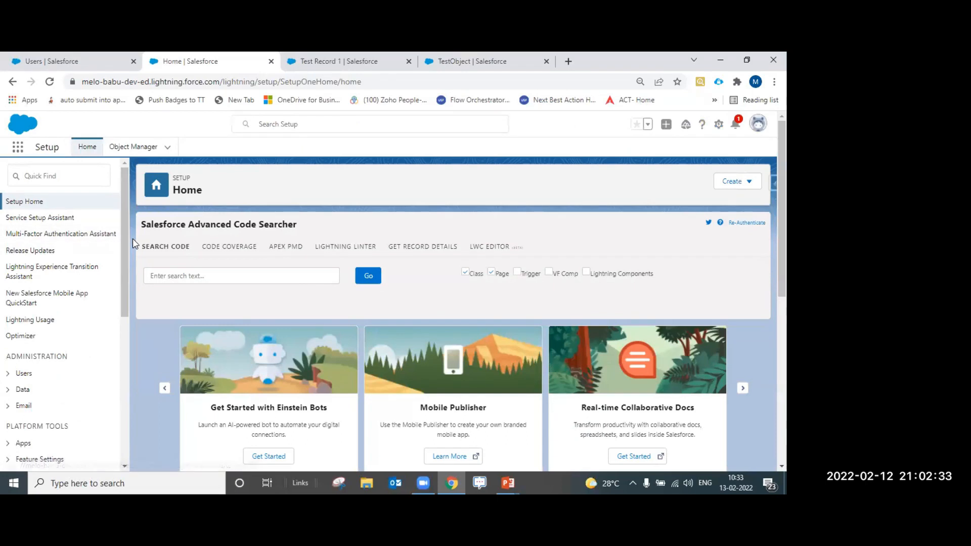
scroll(133, 242, "down", 3)
scroll(136, 247, "up", 2)
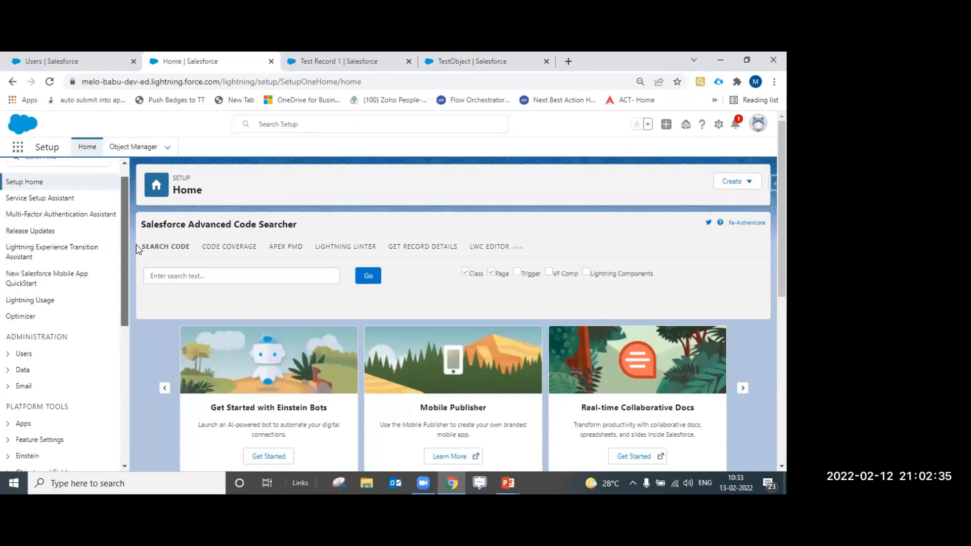
left_click(85, 58)
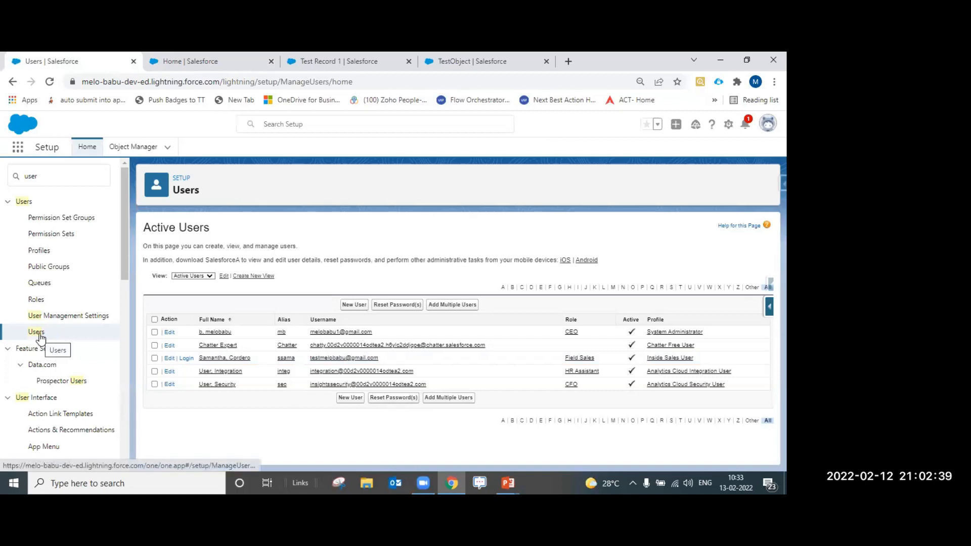
Open the Inside Sales User profile and scroll through its field security, app, record type and layout settings
left_click(678, 359)
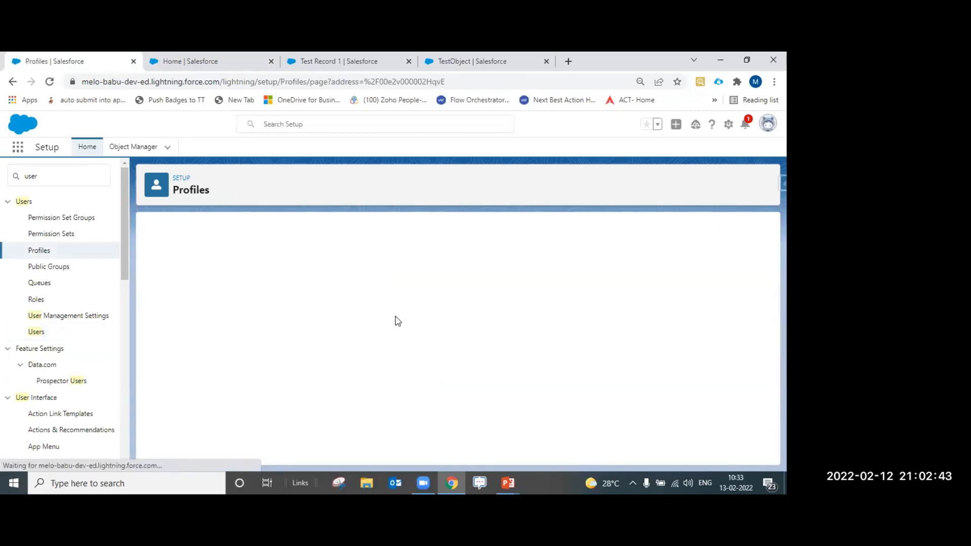
scroll(347, 339, "down", 5)
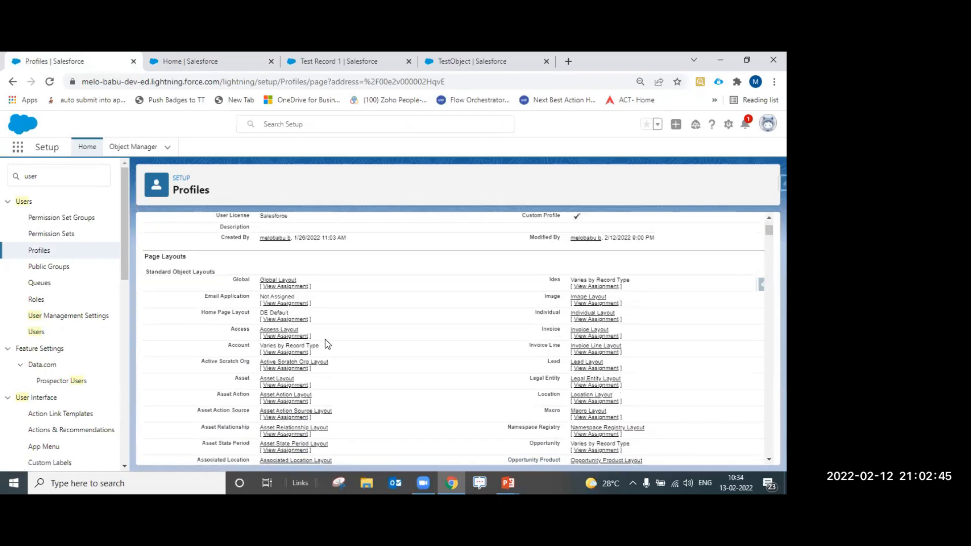
scroll(338, 346, "up", 3)
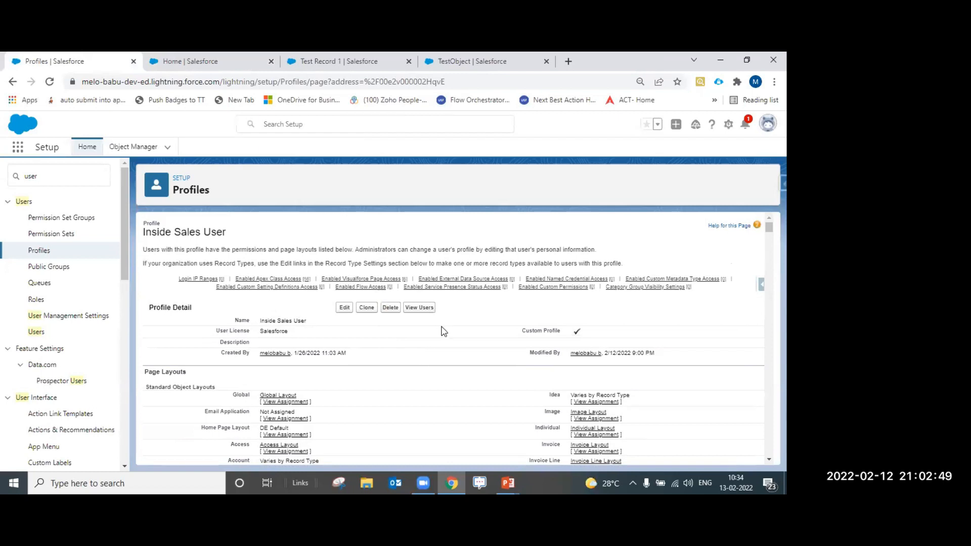
scroll(443, 331, "down", 10)
scroll(472, 377, "down", 10)
scroll(476, 369, "down", 10)
scroll(473, 373, "down", 10)
scroll(470, 369, "down", 10)
scroll(474, 361, "down", 10)
scroll(469, 374, "down", 10)
scroll(406, 310, "down", 10)
scroll(439, 316, "down", 10)
scroll(657, 271, "up", 15)
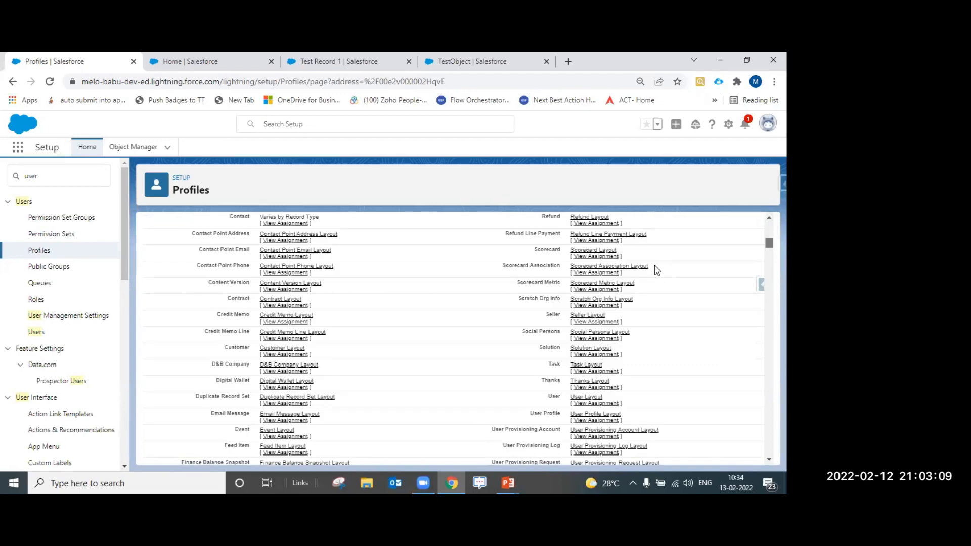
scroll(657, 271, "up", 10)
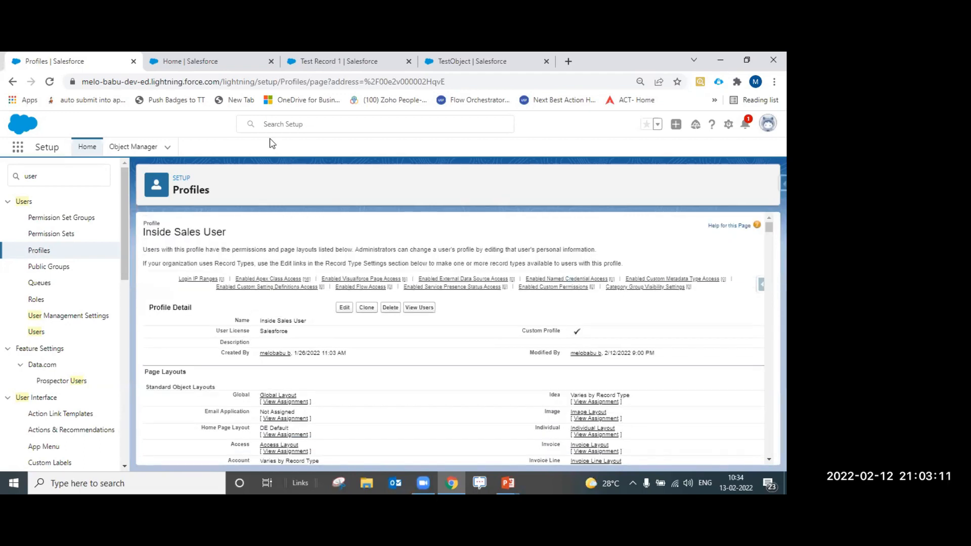
Jump to the profile's Enabled Visualforce Page Access section and highlight its heading
mouse_move(408, 287)
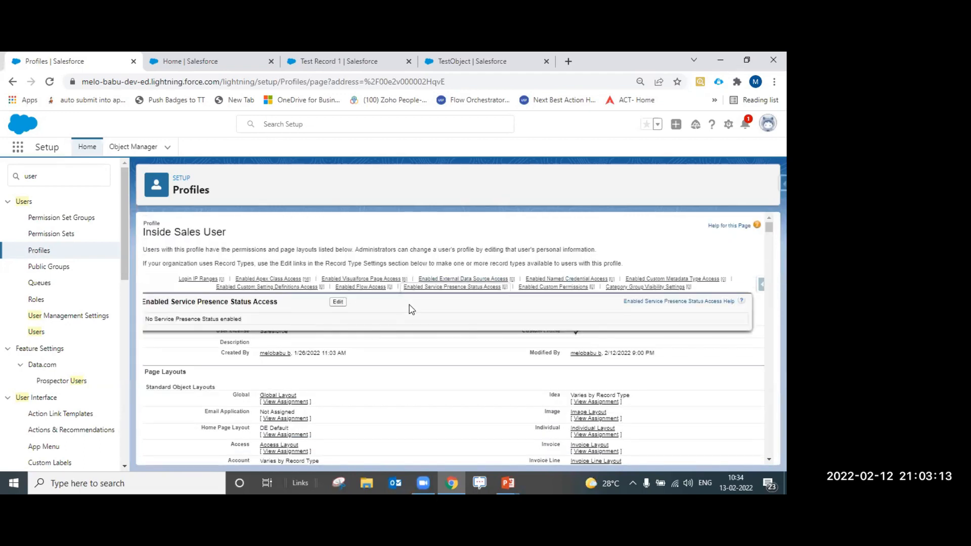
left_click(368, 280)
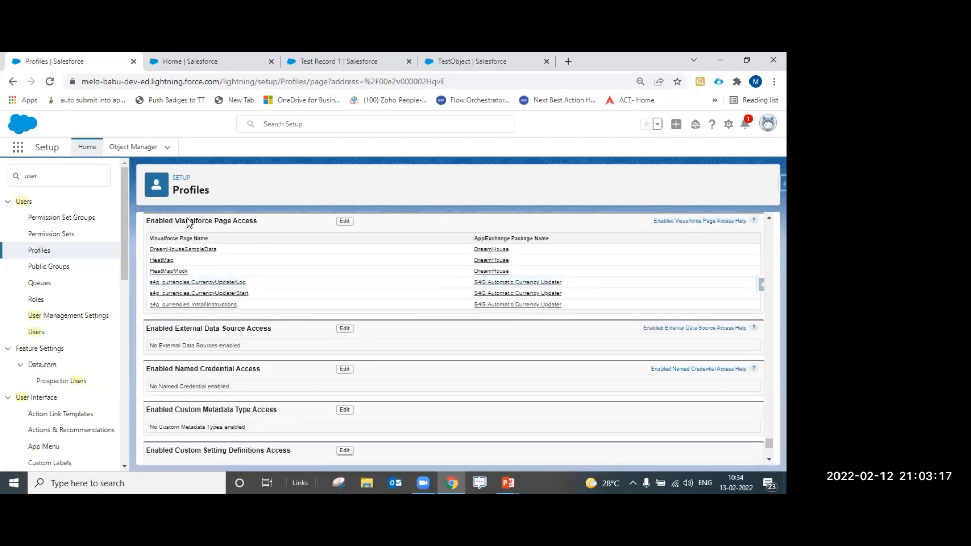
left_click_drag(178, 223, 156, 240)
left_click(258, 230)
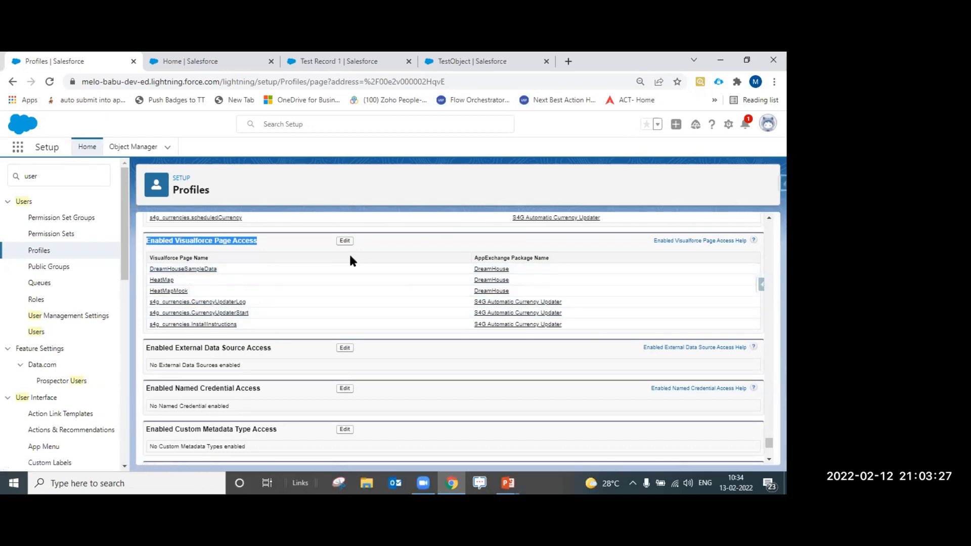
left_click_drag(287, 241, 145, 240)
Add AccountList to the profile's enabled Visualforce pages and save
left_click(345, 241)
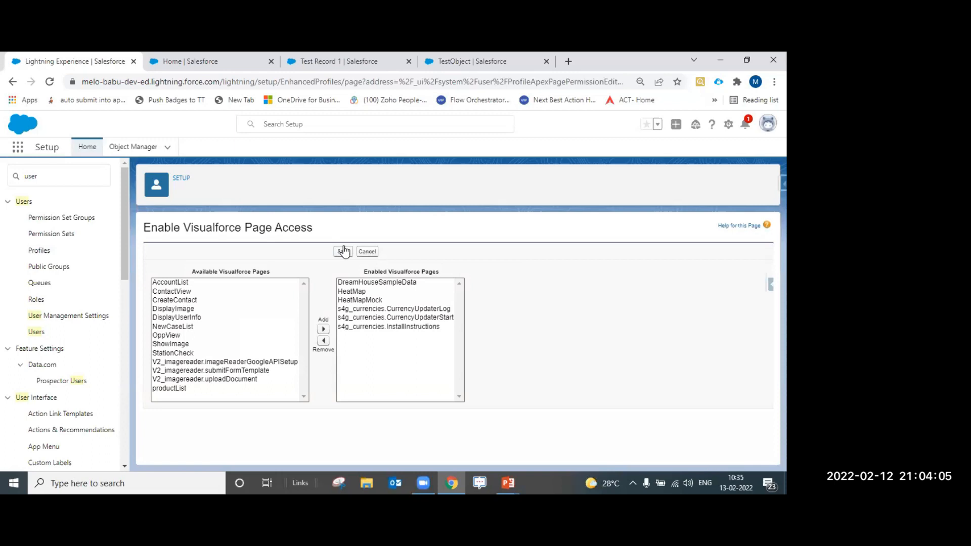
left_click(184, 285)
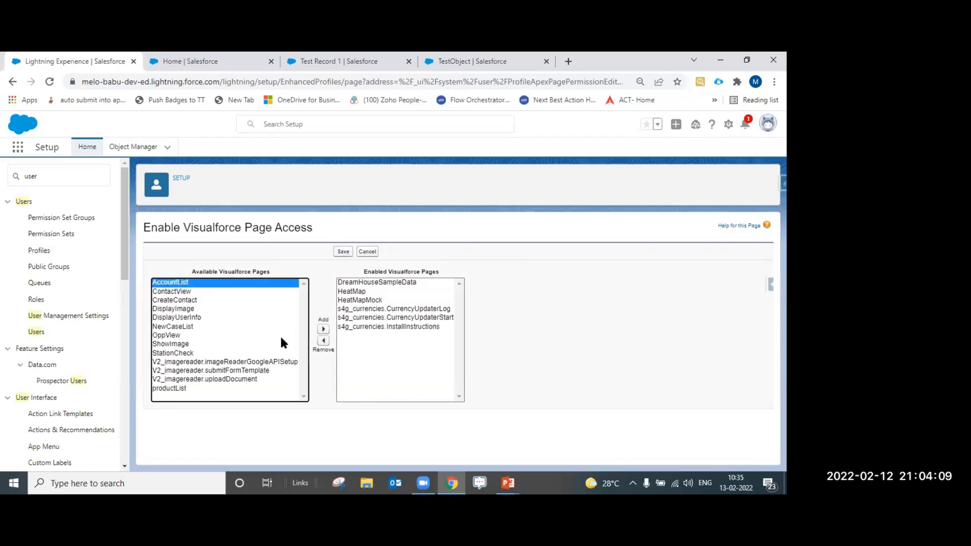
left_click(323, 330)
left_click(342, 252)
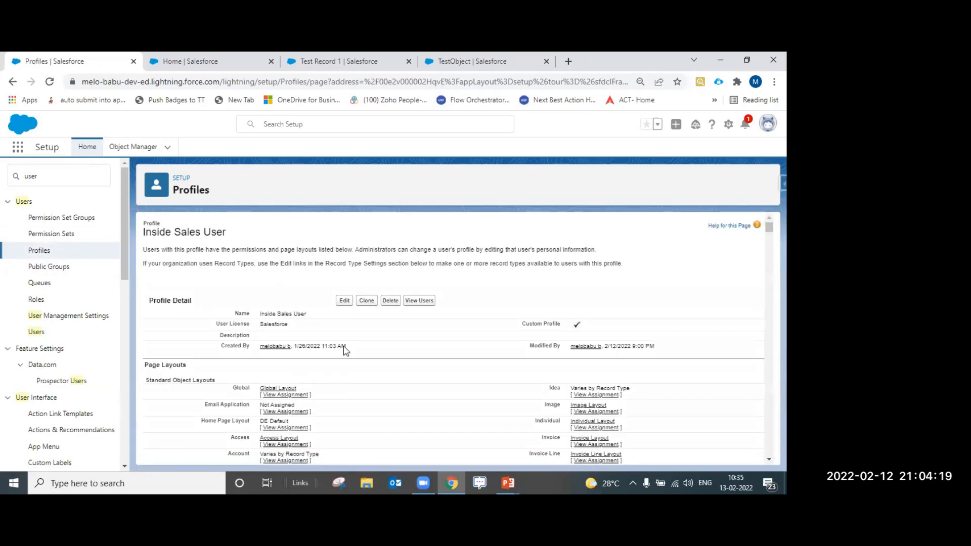
Open the Inside Sales User profile's Enabled Apex Class Access for editing and select AccountHandler
scroll(396, 353, "down", 2)
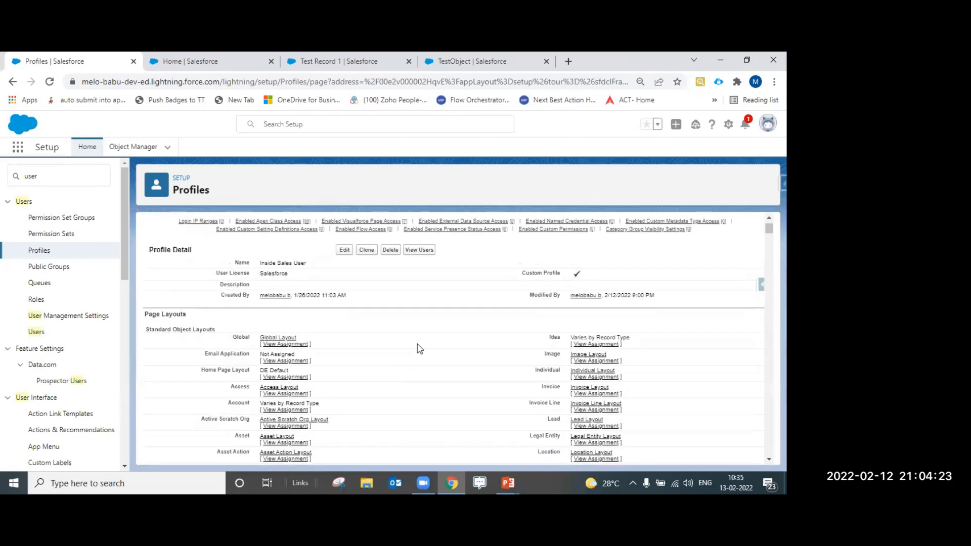
left_click(302, 222)
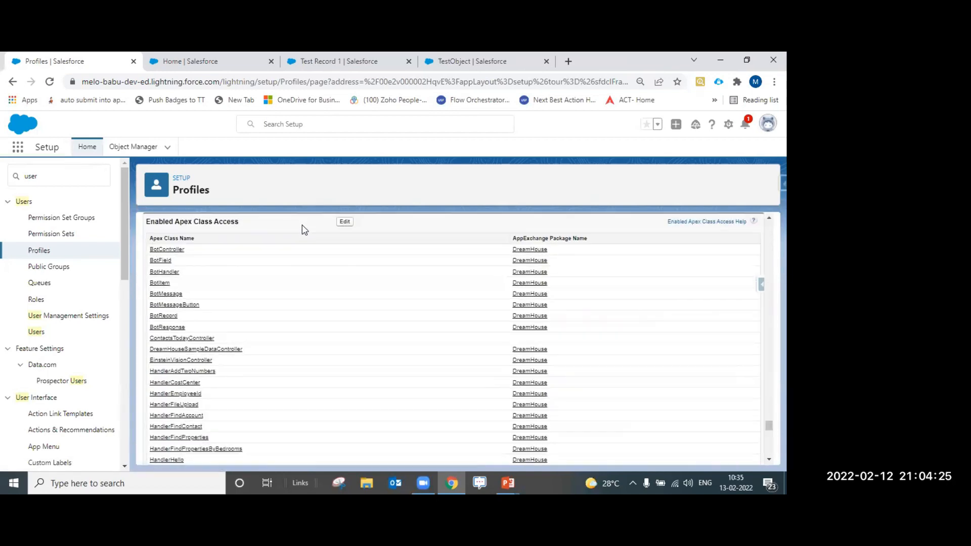
left_click(343, 223)
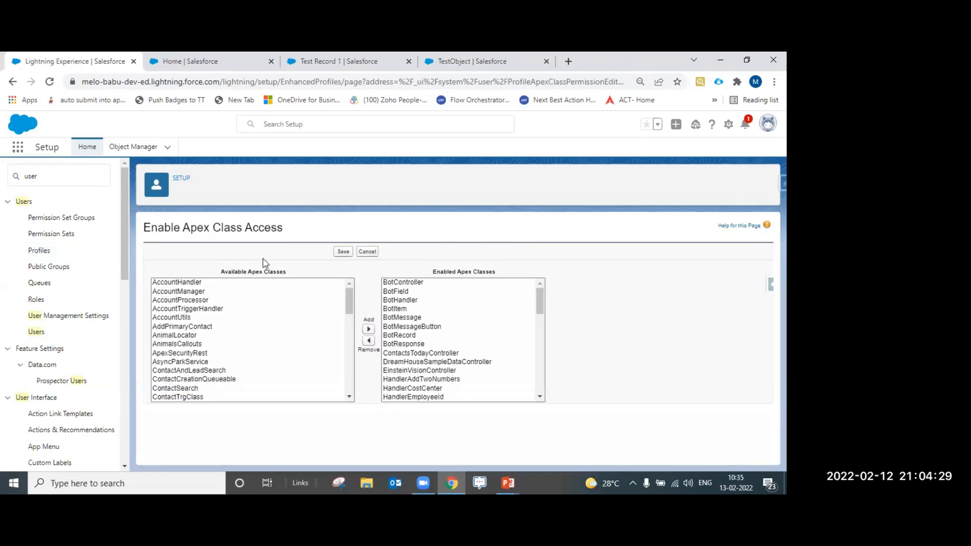
left_click(199, 282)
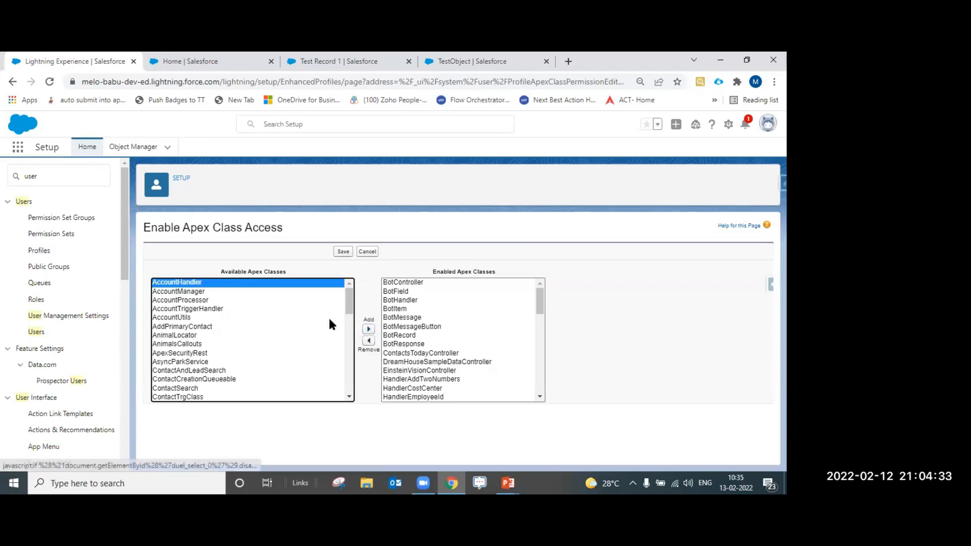
left_click(301, 421)
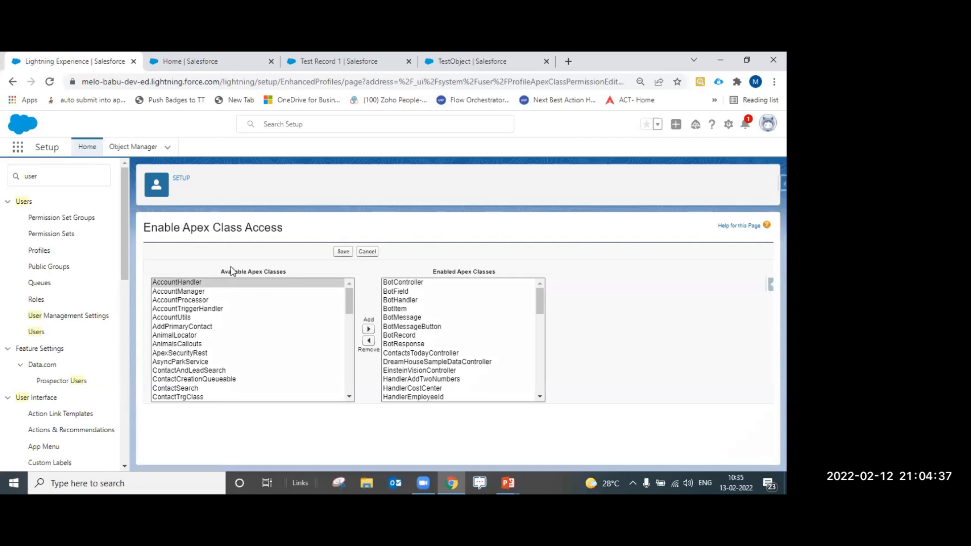
Move AccountHandler into Enabled Apex Classes and save the profile's Apex class access
left_click_drag(220, 272, 293, 272)
scroll(203, 346, "down", 1)
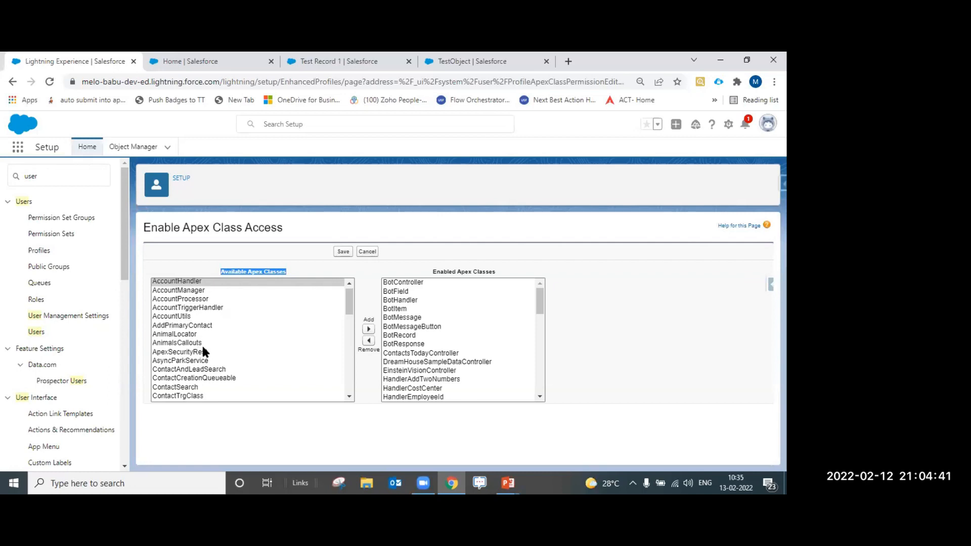
scroll(204, 358, "down", 10)
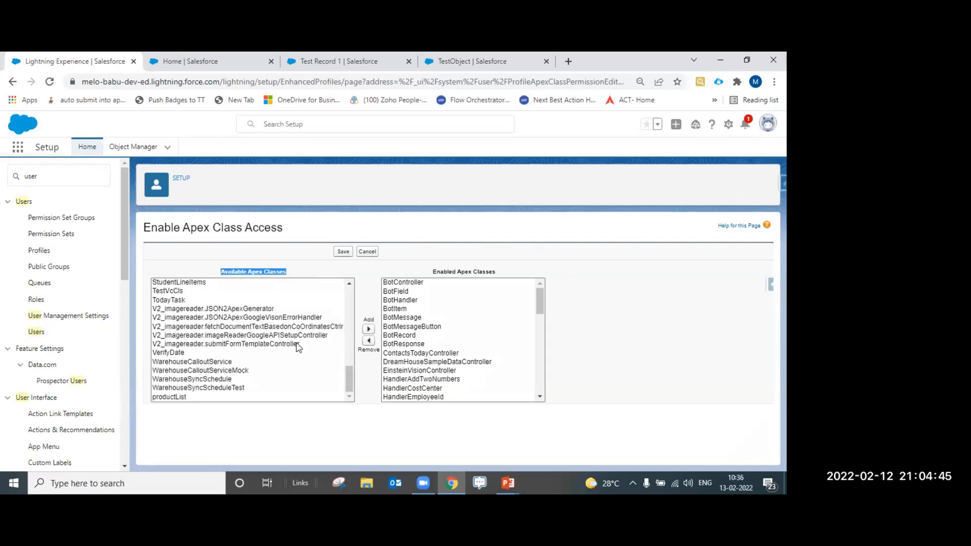
scroll(261, 387, "up", 10)
scroll(269, 383, "up", 2)
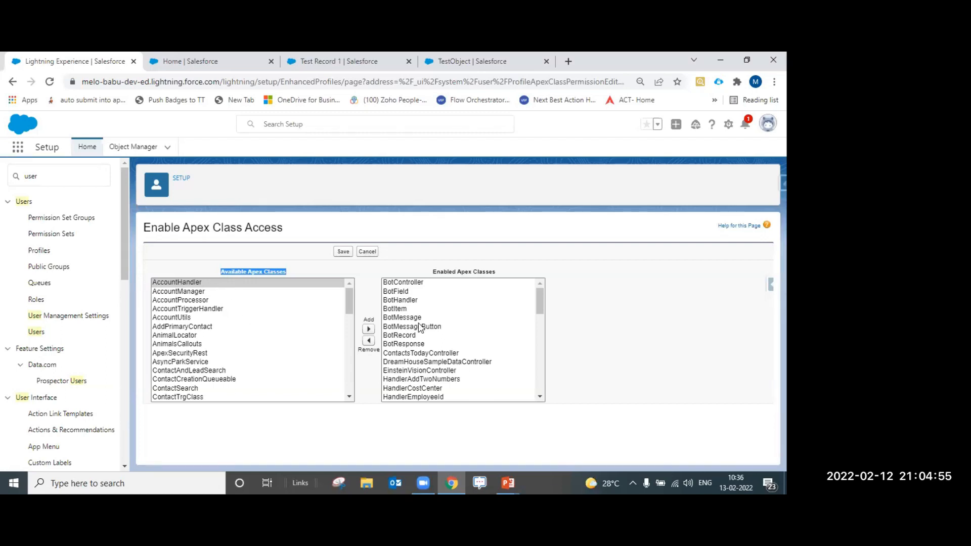
left_click(369, 330)
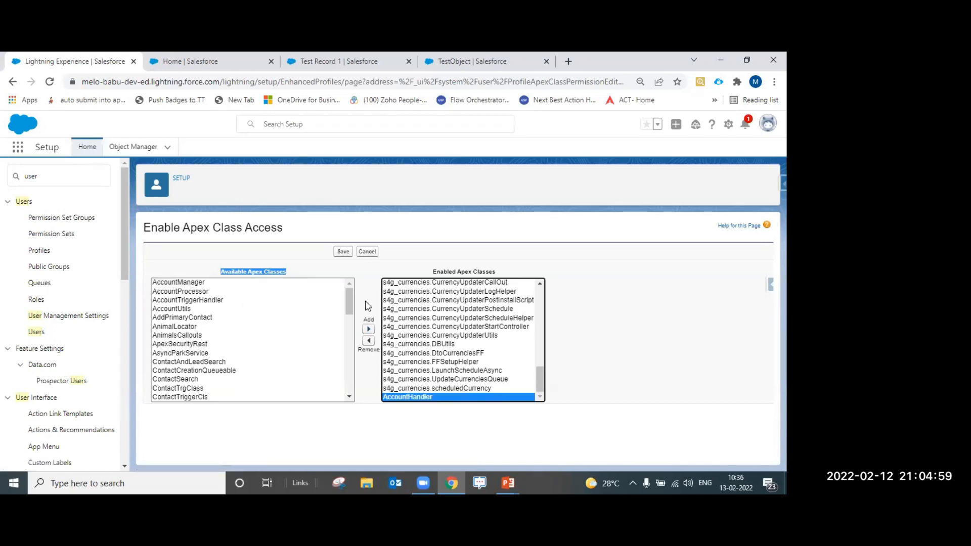
left_click(437, 273)
left_click_drag(437, 273, 505, 275)
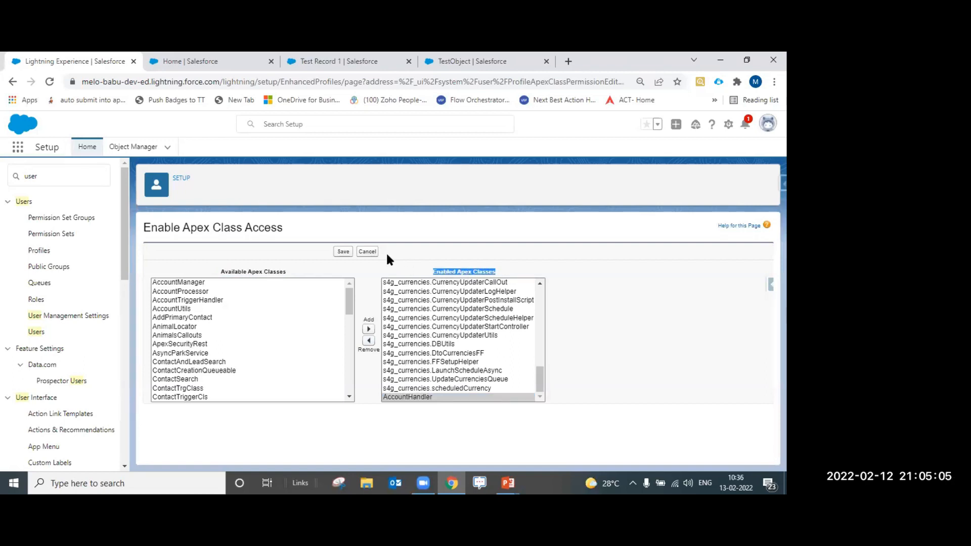
left_click(343, 252)
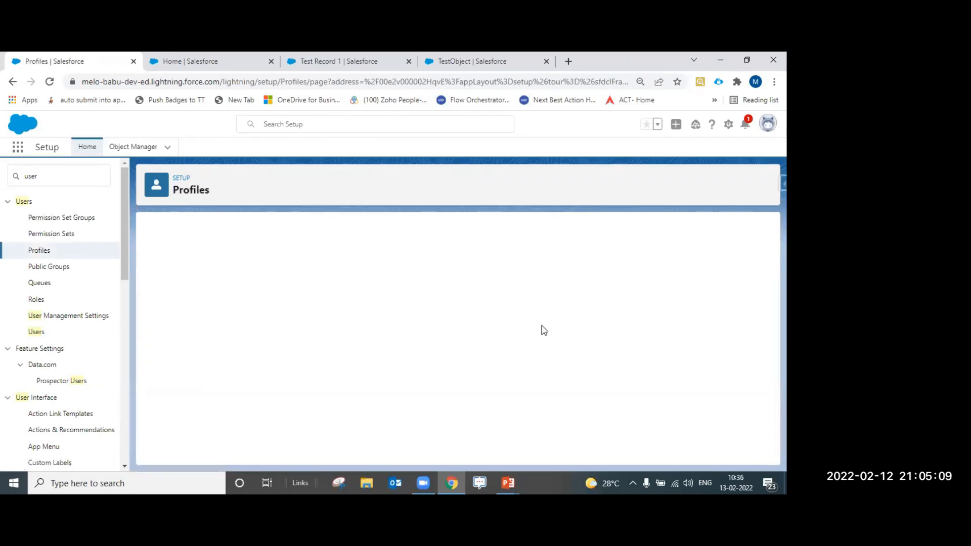
Return to the Profiles list, then bring back the Declarative Sharing slide show on the Salesforce Profile slide
mouse_move(498, 280)
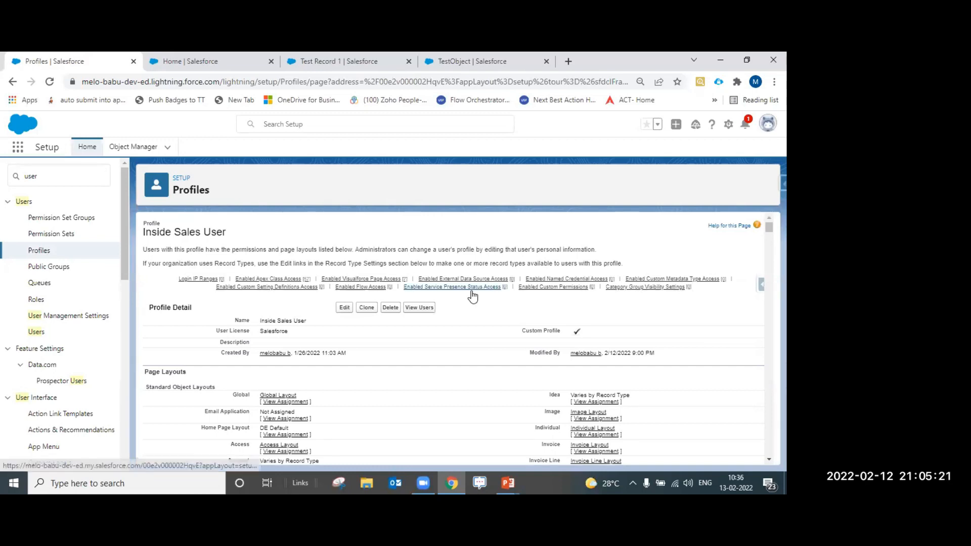
mouse_move(471, 288)
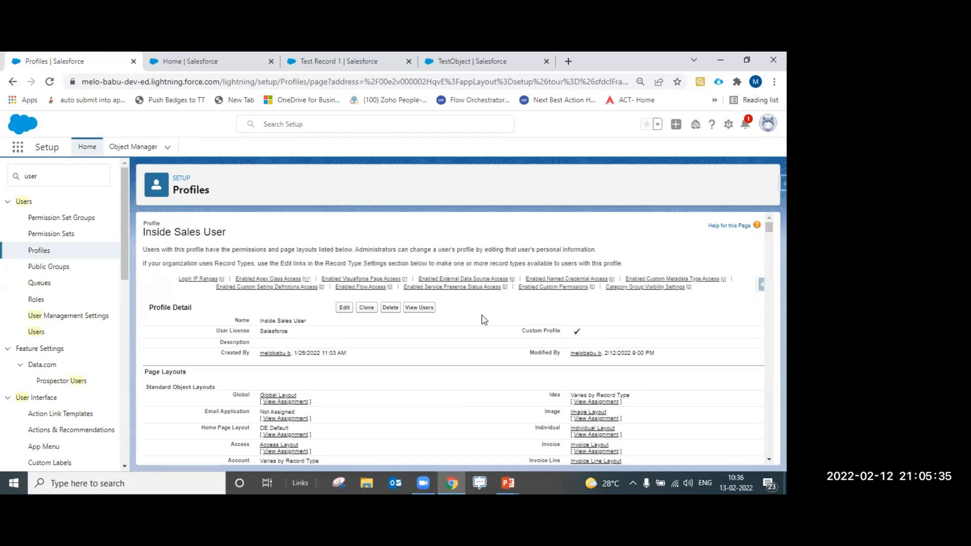
scroll(484, 349, "down", 2)
scroll(483, 352, "down", 10)
scroll(445, 349, "down", 10)
scroll(392, 314, "up", 10)
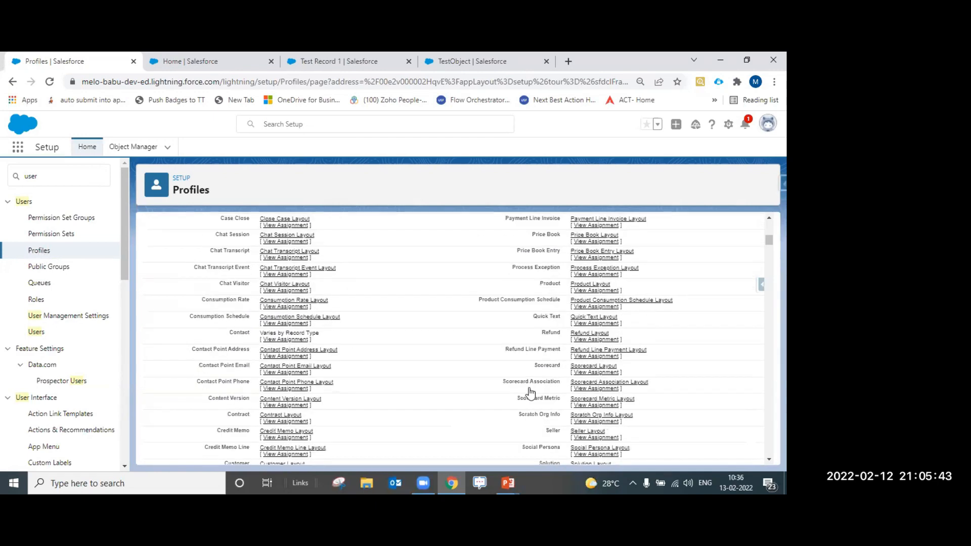
left_click(39, 250)
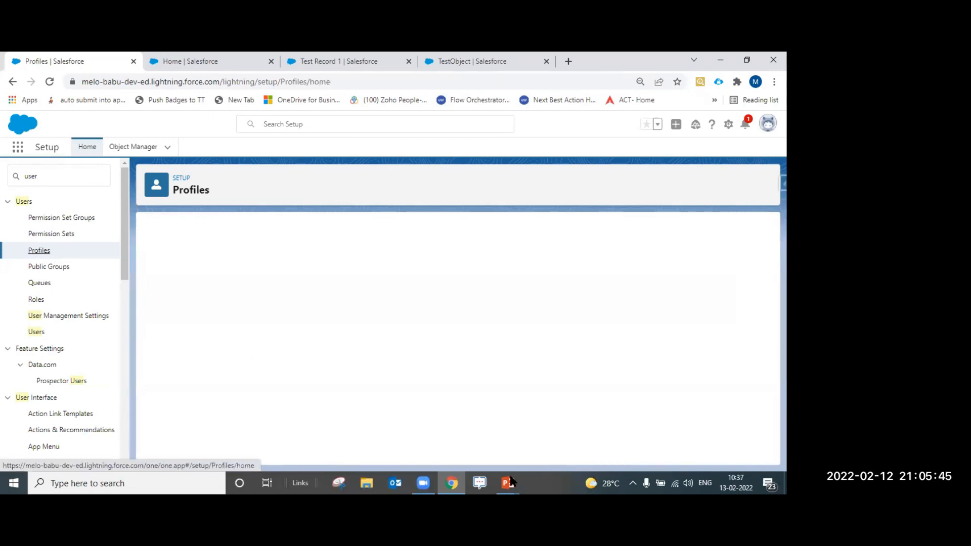
mouse_move(511, 482)
left_click(559, 447)
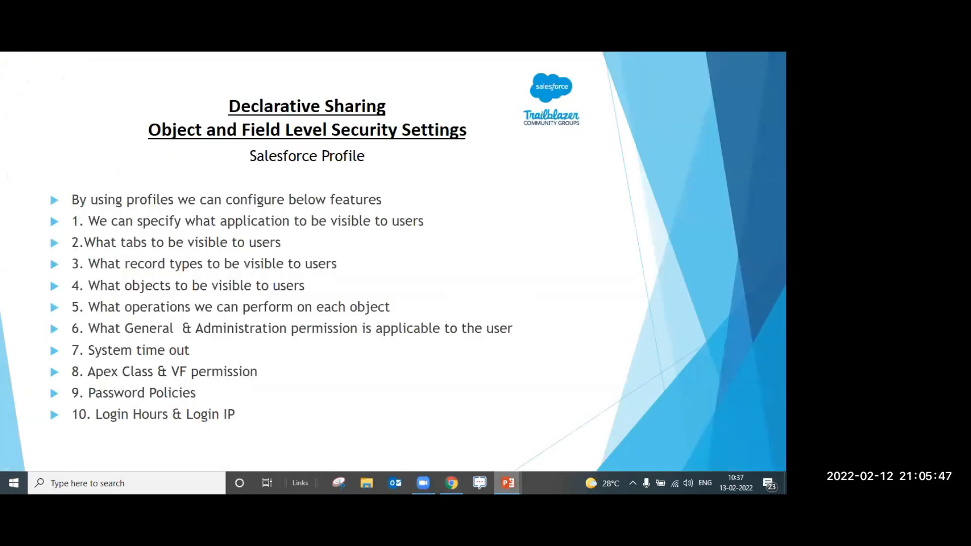
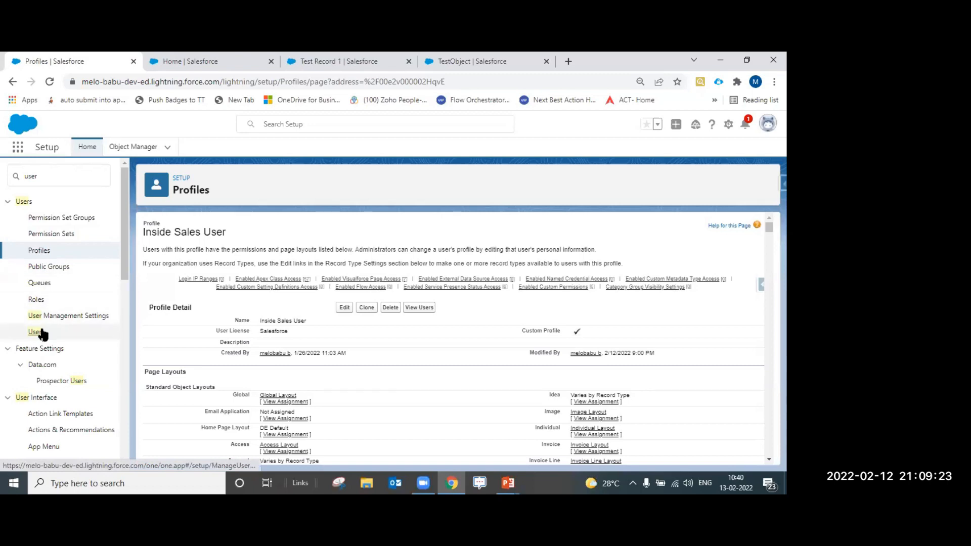
Open the Field Sales user's record and review their Inside Sales User profile
left_click(219, 357)
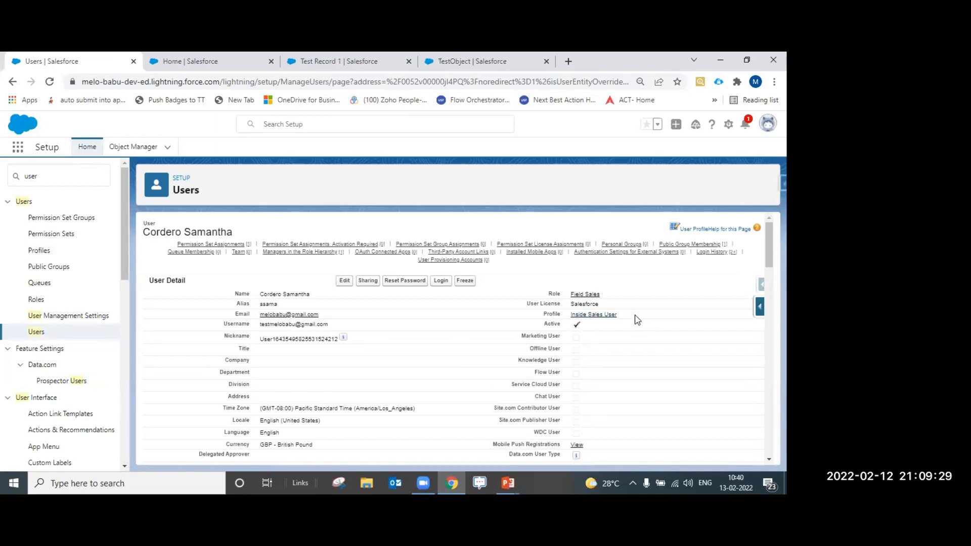
left_click_drag(628, 316, 570, 320)
left_click_drag(610, 300, 599, 304)
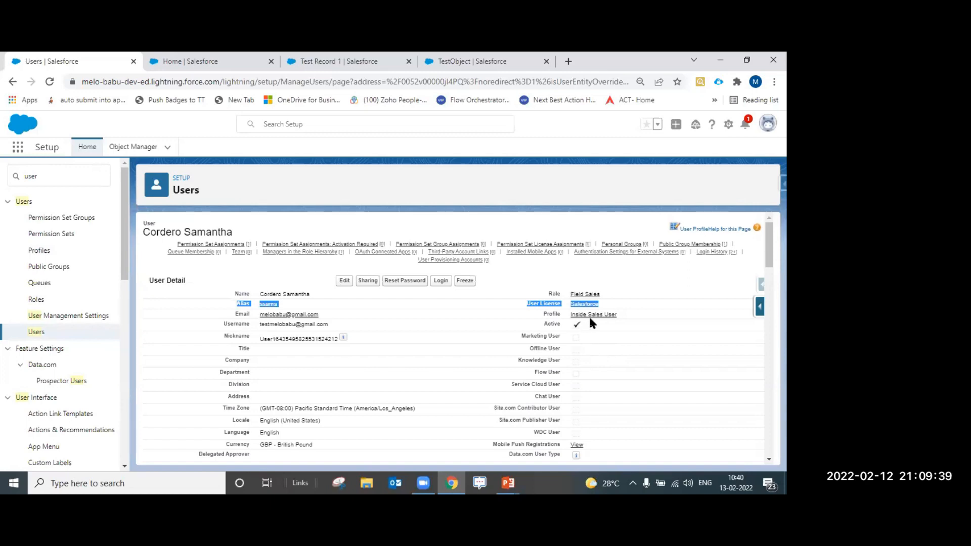
left_click(592, 316)
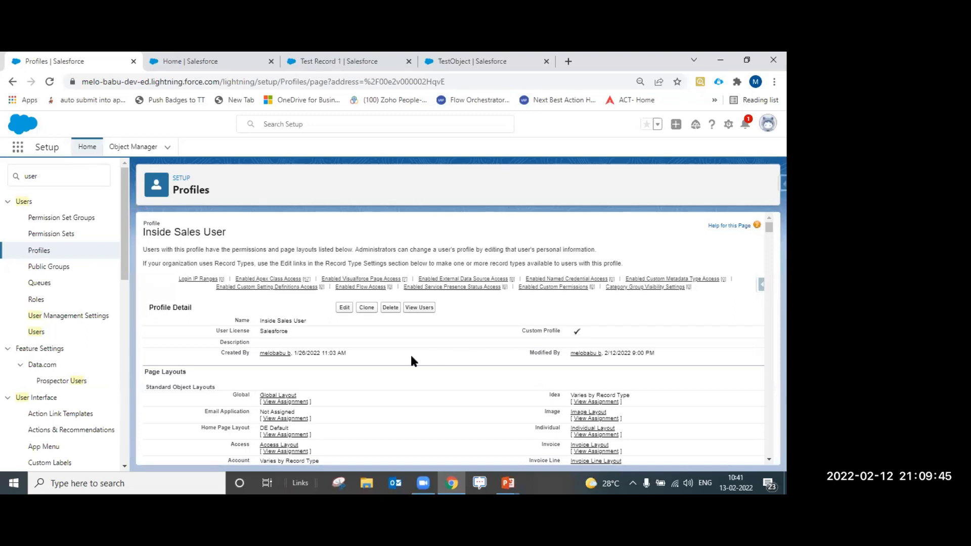
scroll(407, 410, "down", 12)
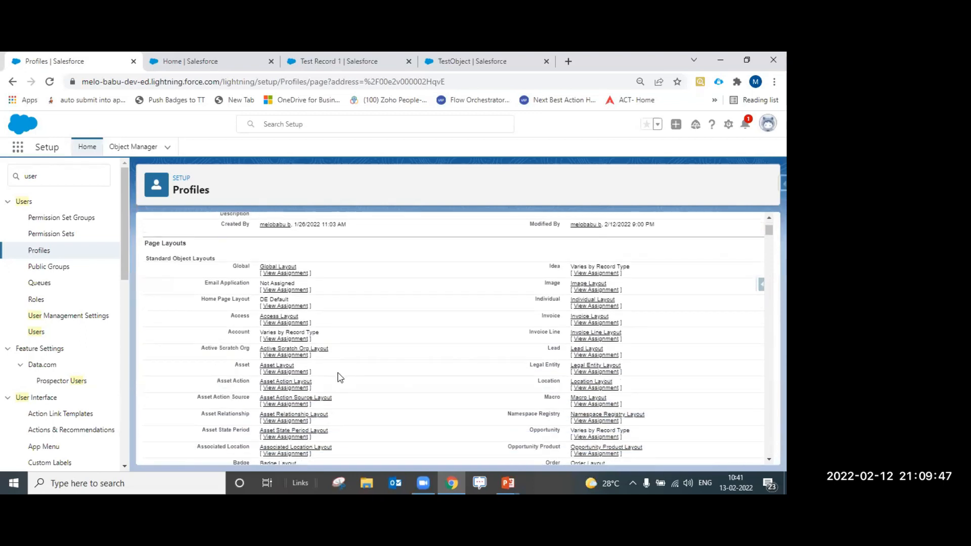
scroll(370, 386, "down", 15)
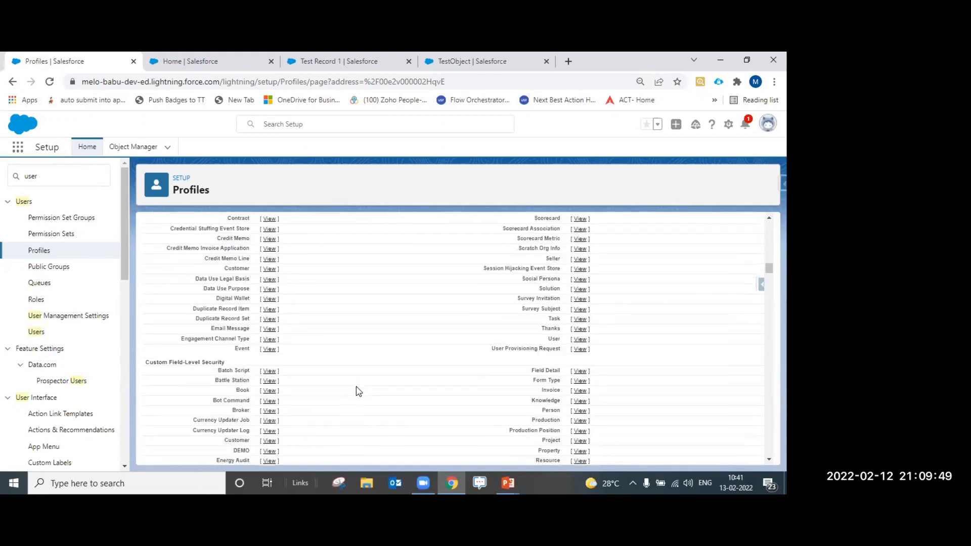
scroll(356, 397, "down", 15)
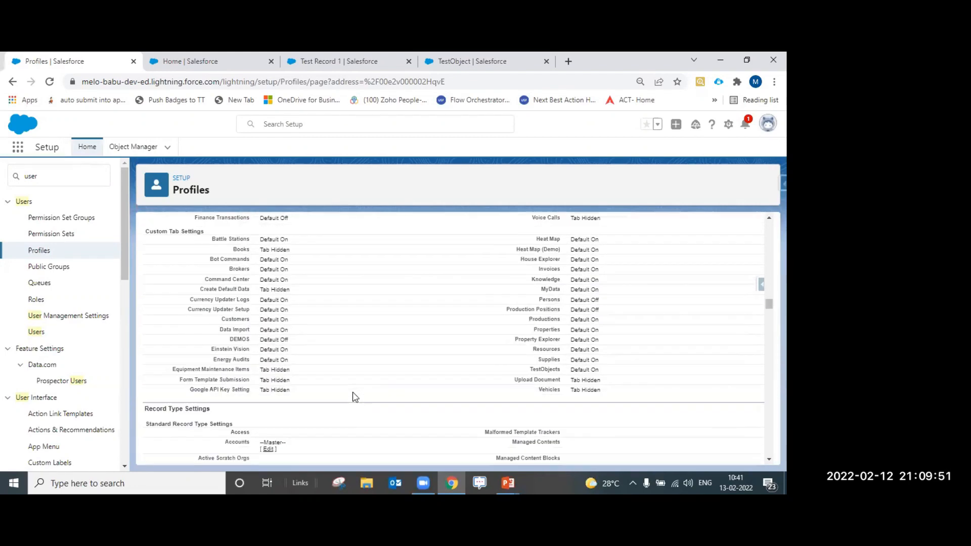
scroll(356, 399, "down", 3)
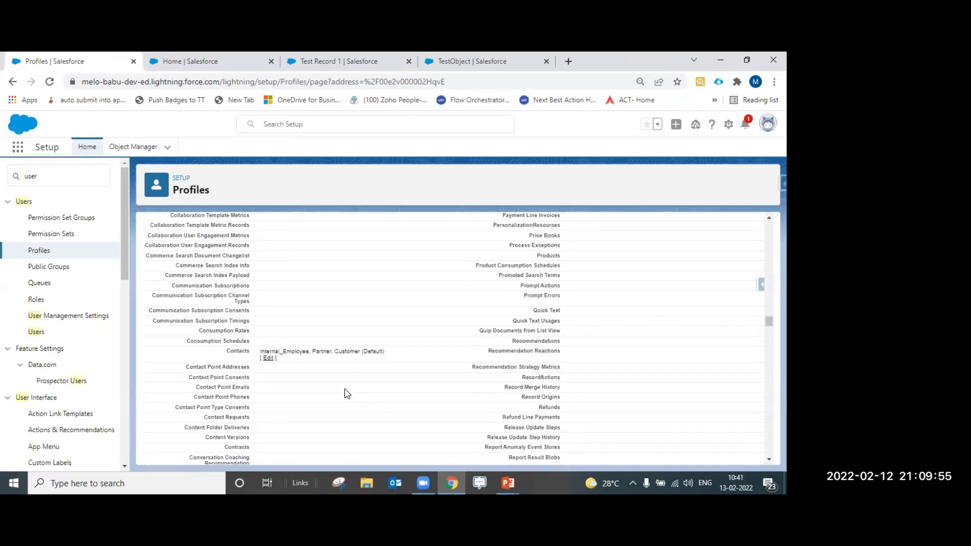
Clear the Quick Find filter and switch to the Test Record 1 tab
left_click(76, 175)
key("BackSpace")
key("BackSpace")
key("BackSpace")
key("BackSpace")
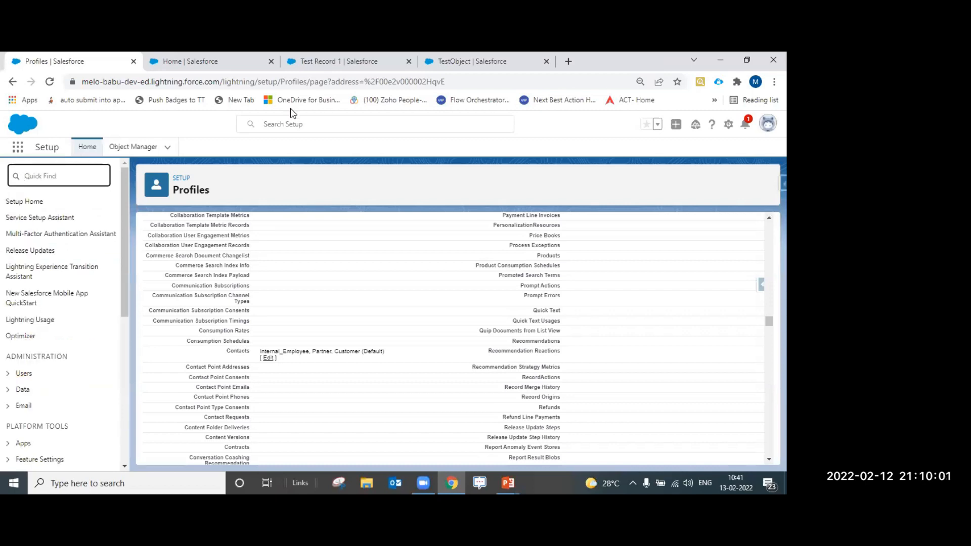
key("ctrl+Tab")
key("ctrl+Tab")
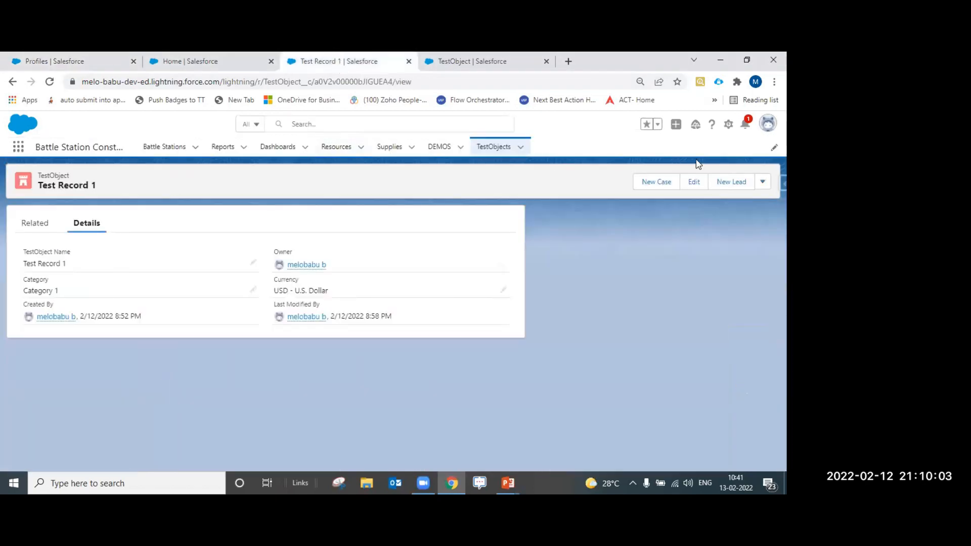
Open the TestObject's Category field (Category__c) definition from Fields & Relationships in Object Manager
left_click(729, 126)
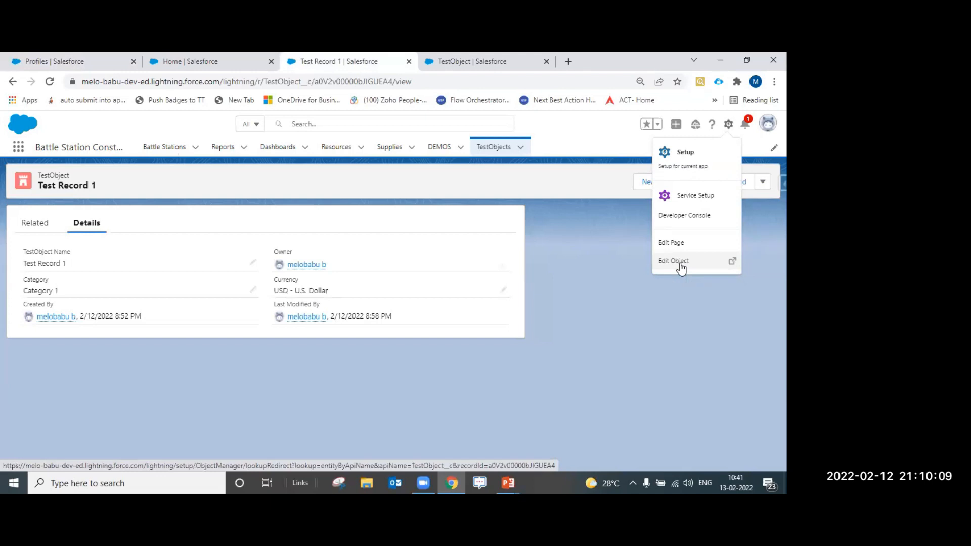
left_click(674, 261)
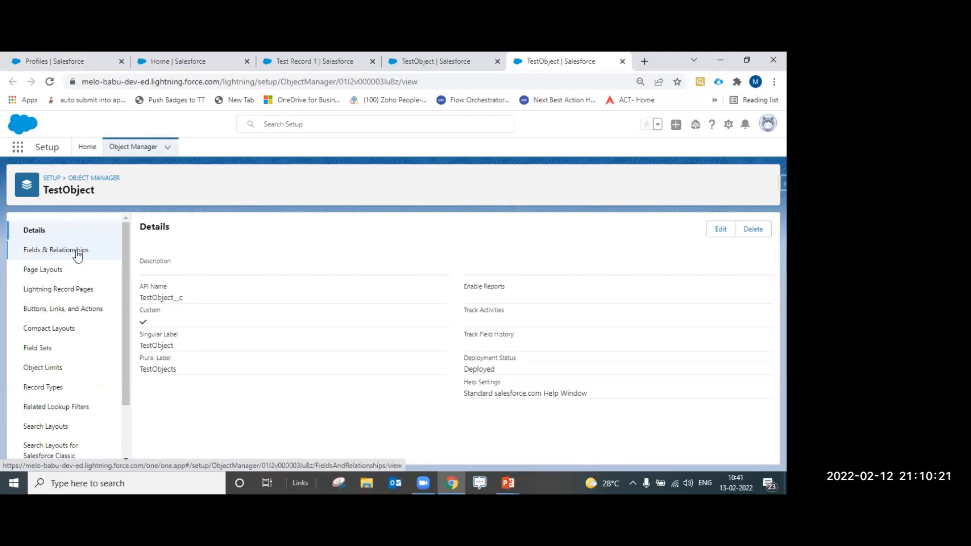
left_click(79, 251)
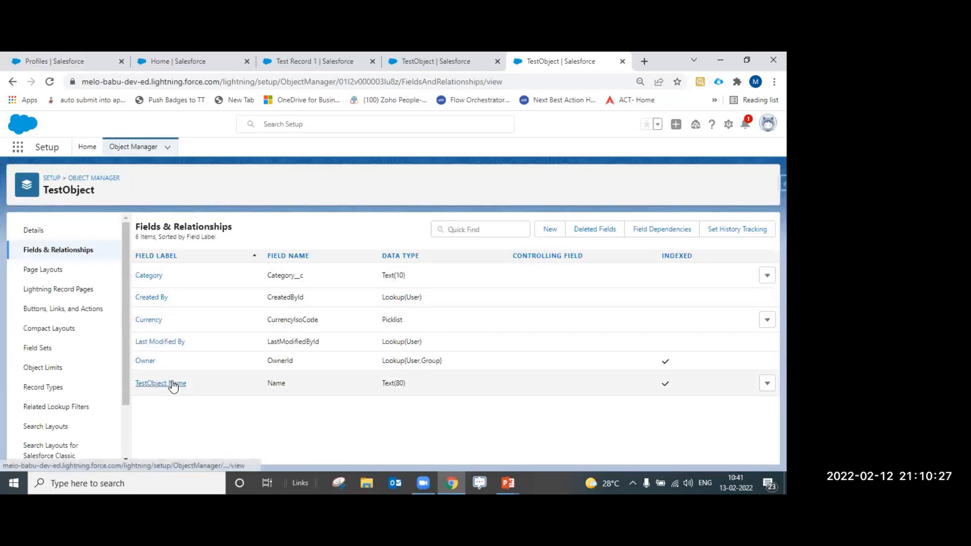
left_click(174, 383)
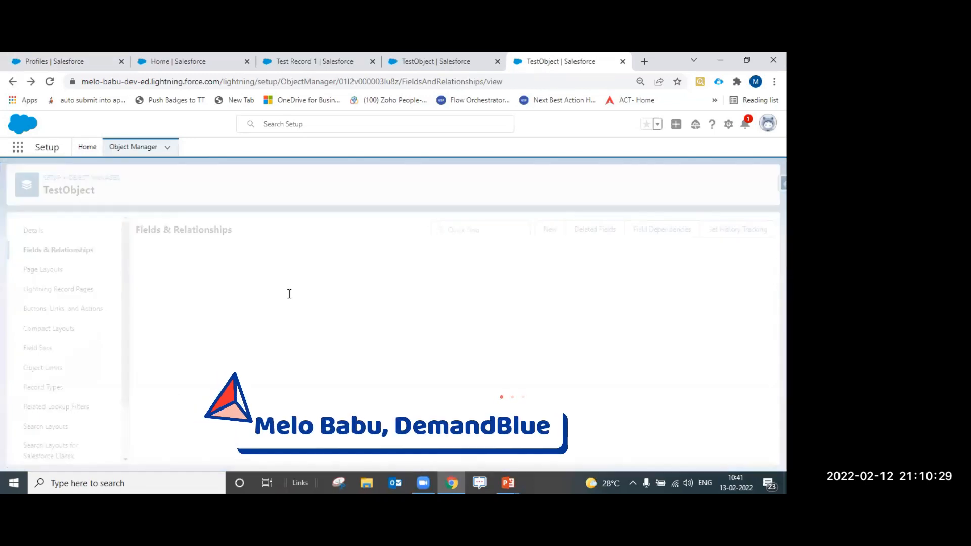
left_click(153, 277)
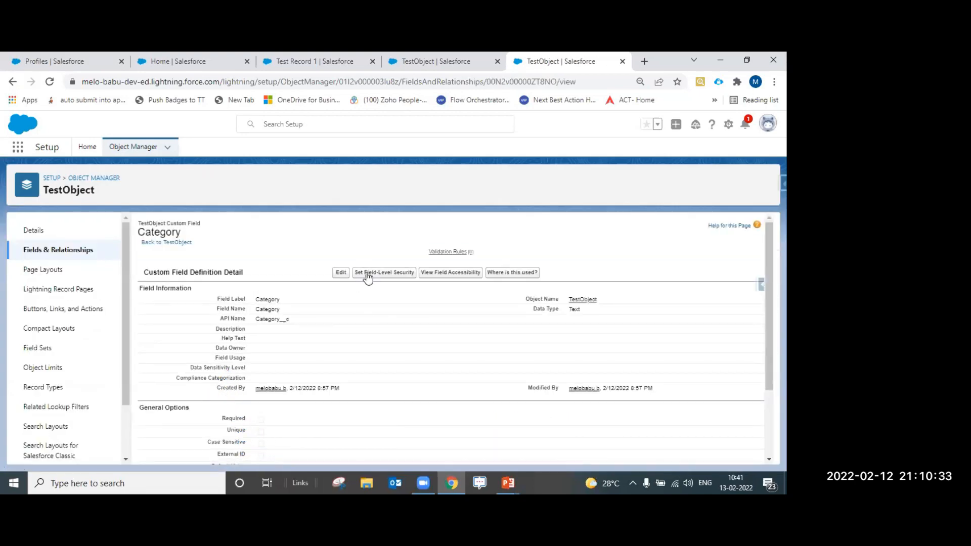
Set Category's field-level security to Visible for Inside Sales User and save
left_click(368, 277)
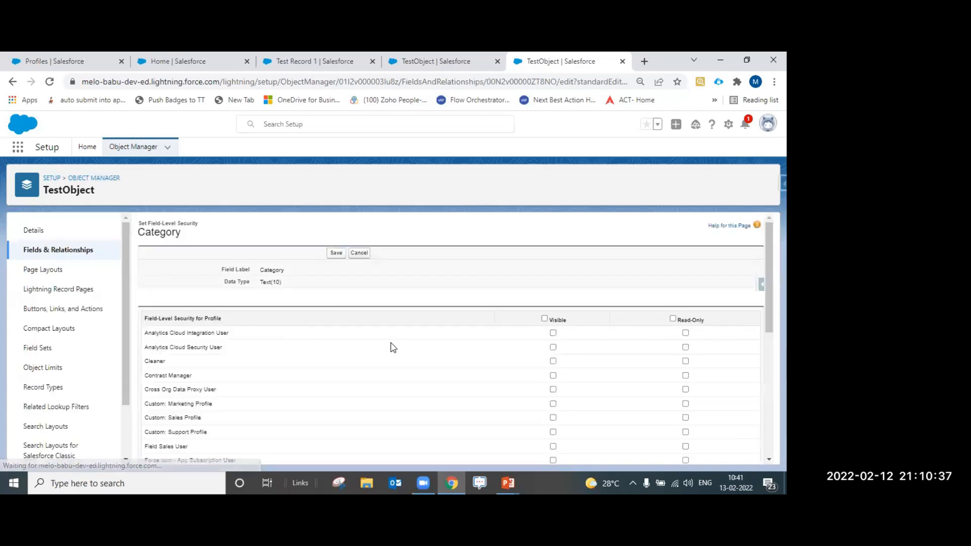
scroll(392, 344, "down", 5)
scroll(584, 293, "up", 3)
scroll(581, 308, "down", 2)
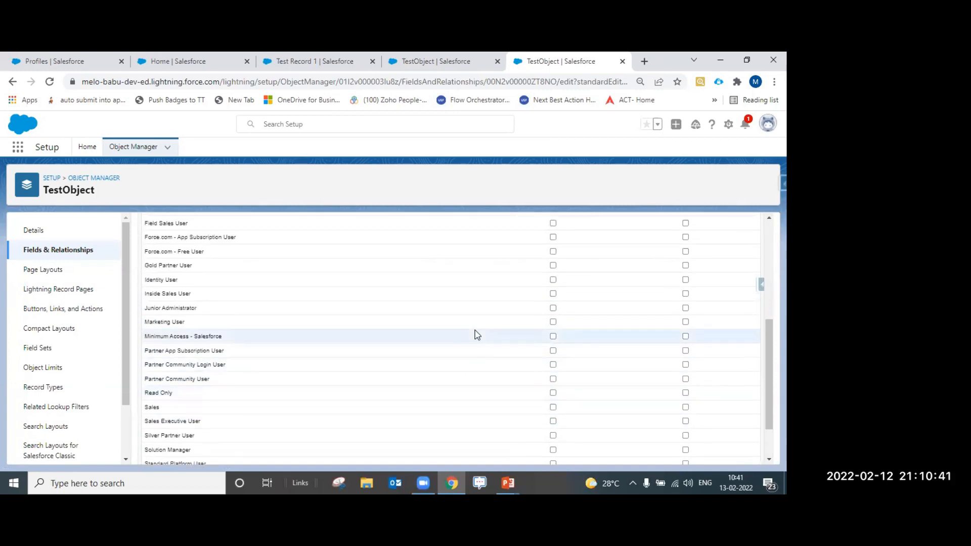
left_click(553, 294)
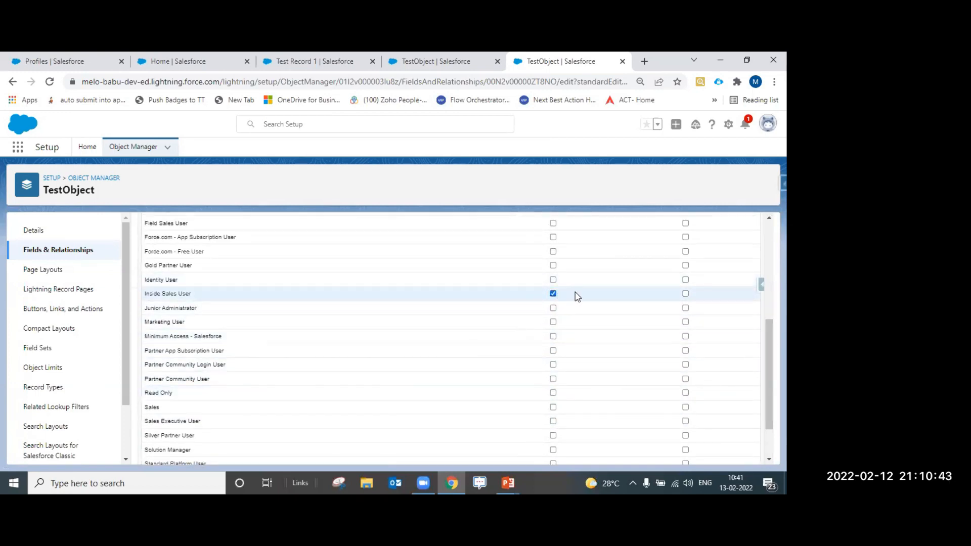
scroll(557, 313, "up", 5)
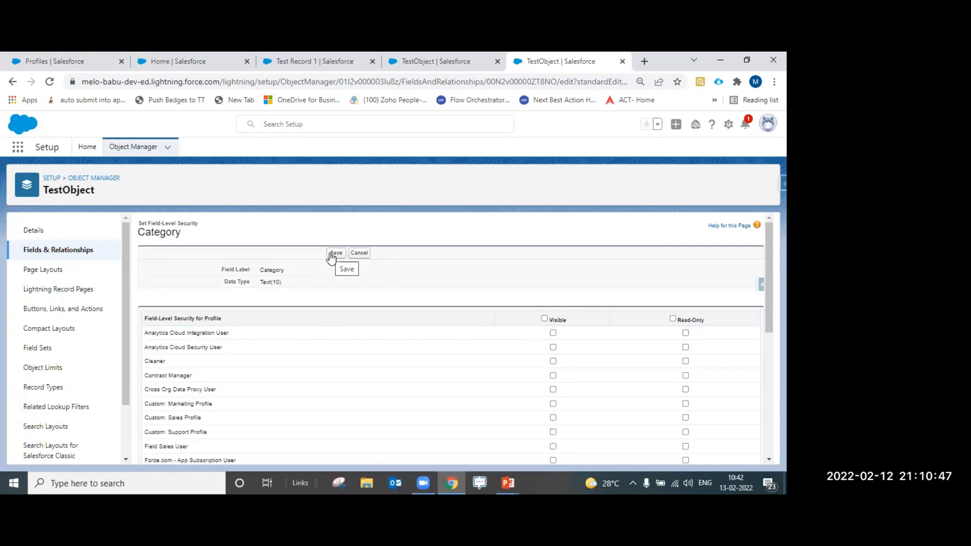
left_click(333, 254)
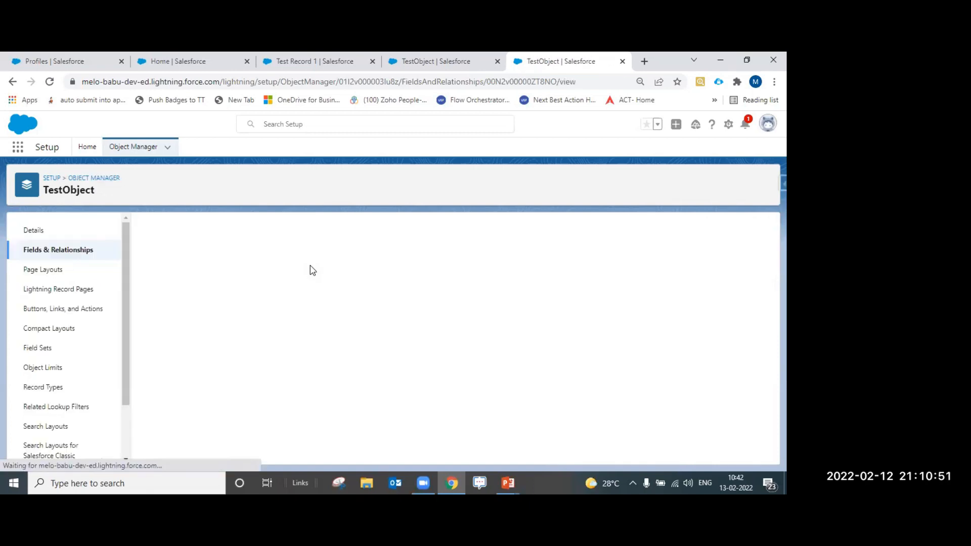
Return to the Setup tab and open the Permission Sets list via a 'permi' Quick Find search
left_click(174, 61)
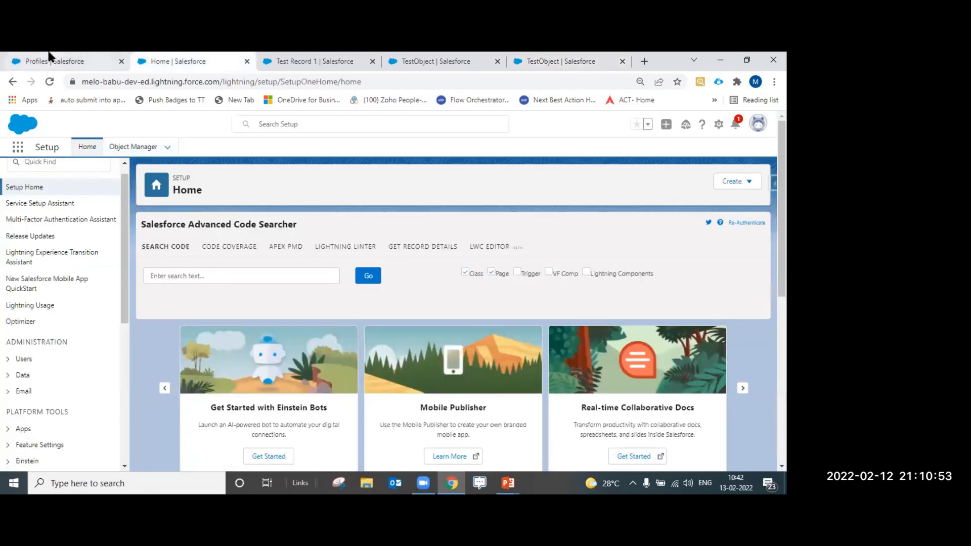
left_click(55, 60)
scroll(400, 329, "up", 12)
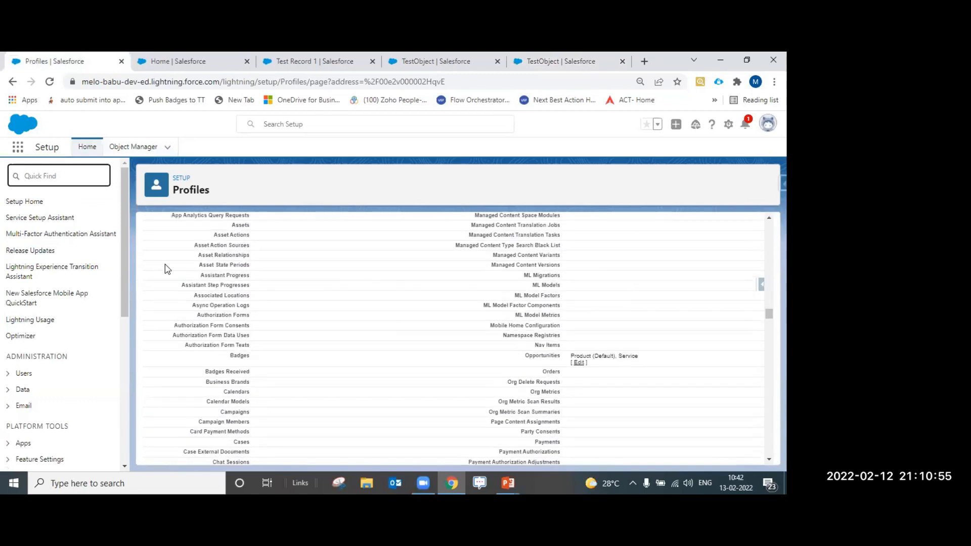
left_click(69, 176)
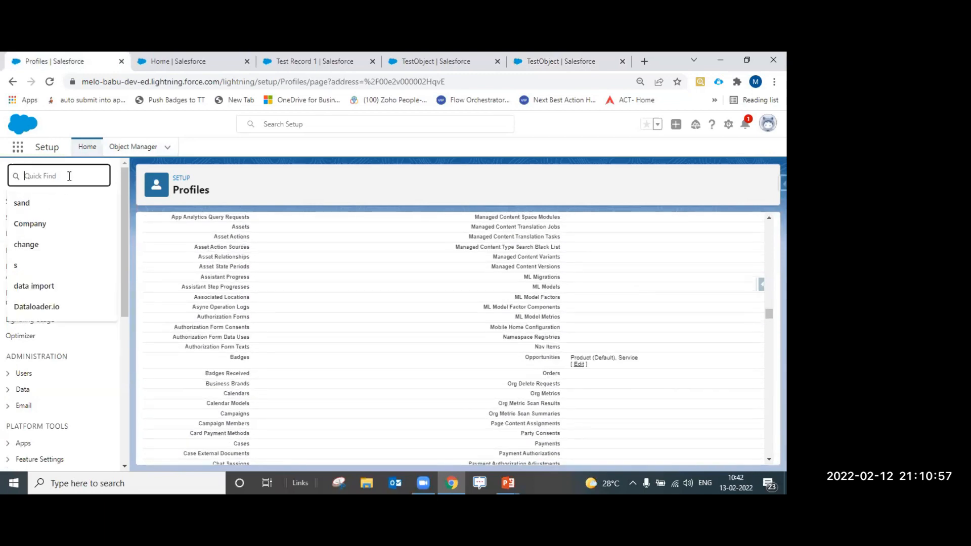
type("permi")
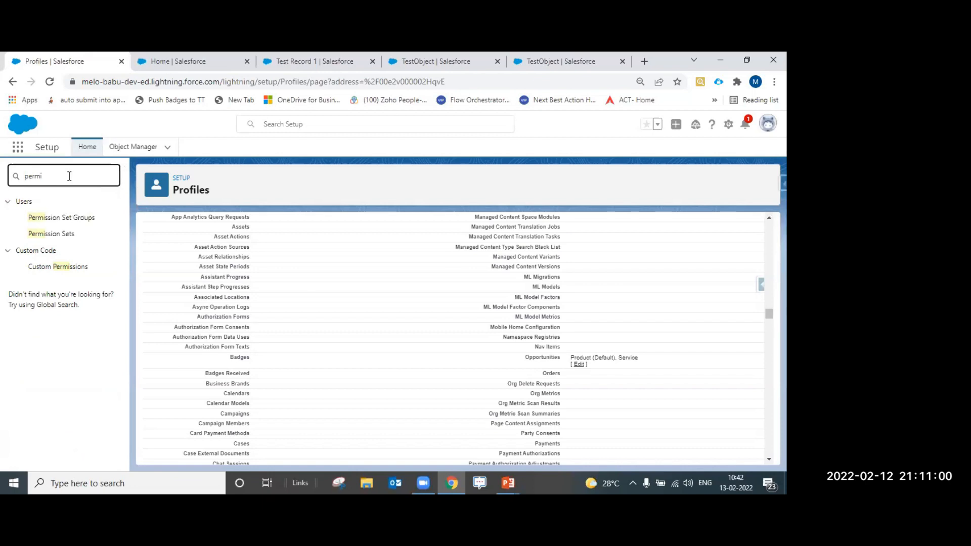
left_click(71, 237)
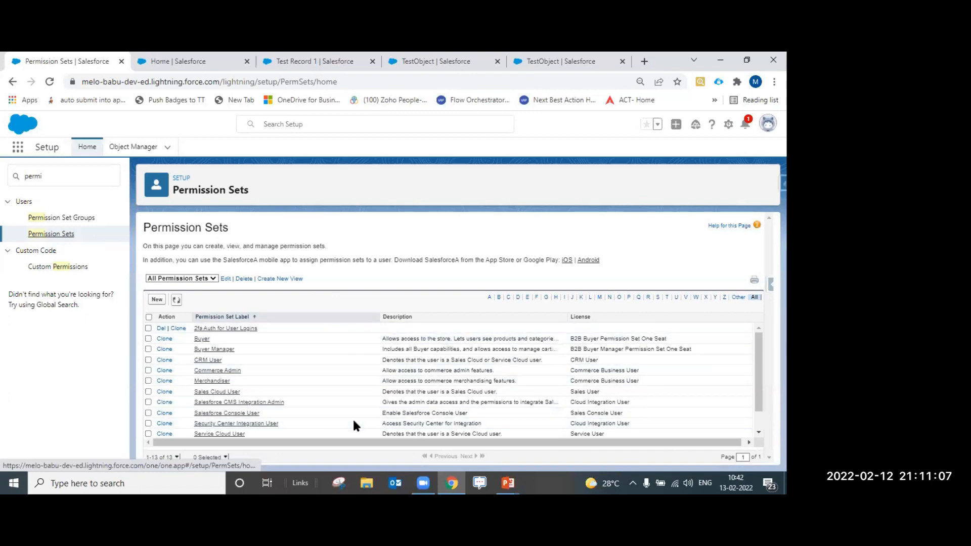
scroll(258, 384, "down", 1)
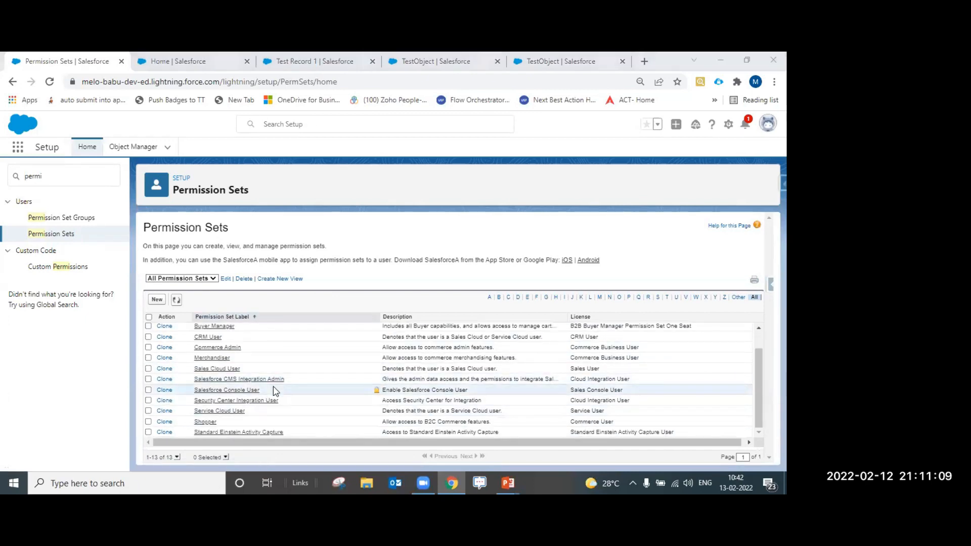
scroll(273, 390, "up", 1)
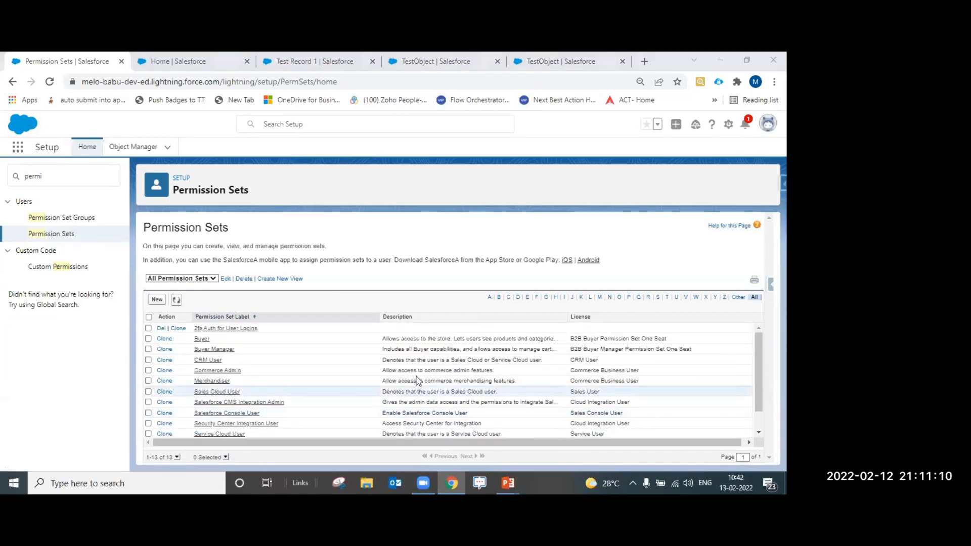
Create and save a permission set labelled TestObjectEdit, with API name TestObjectEdit
left_click(157, 299)
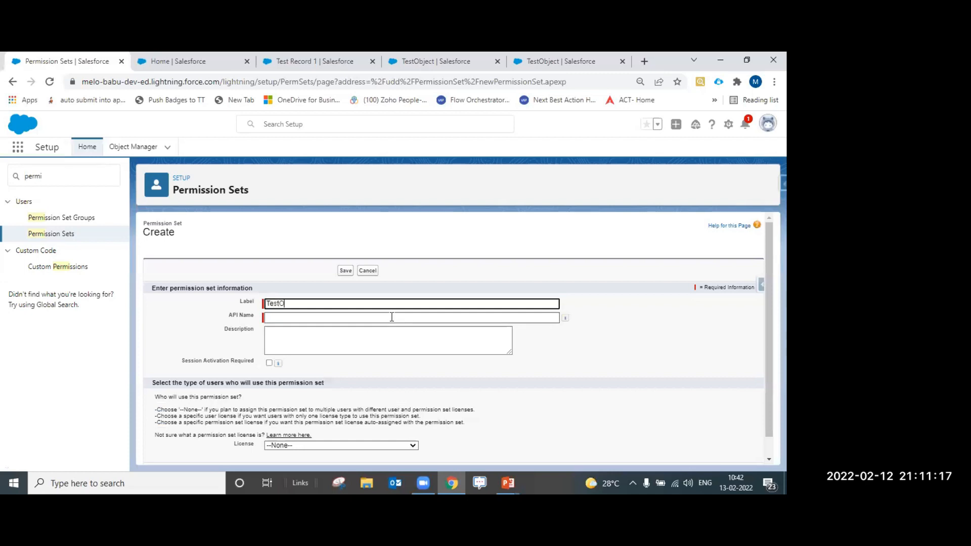
type("TestObjectEdit")
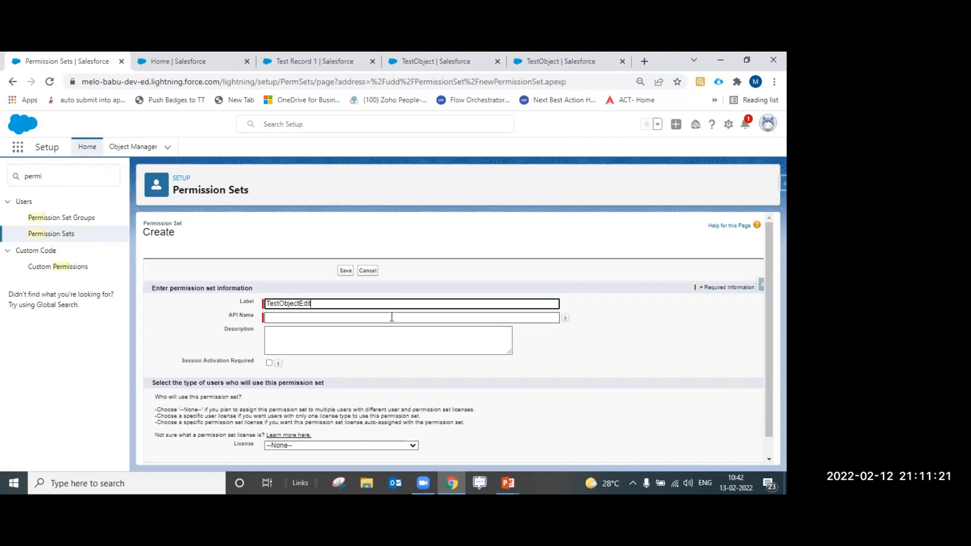
key("Tab")
key("Tab")
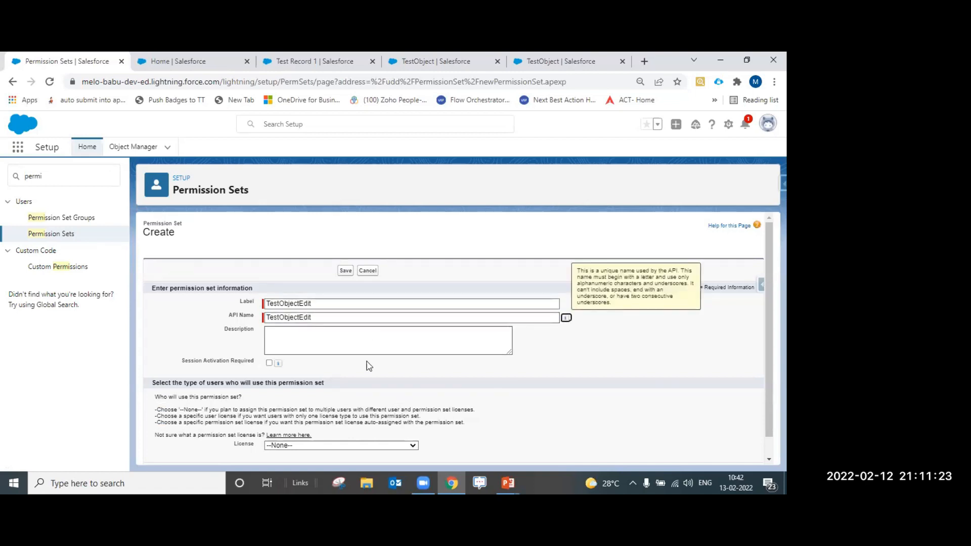
scroll(376, 383, "down", 1)
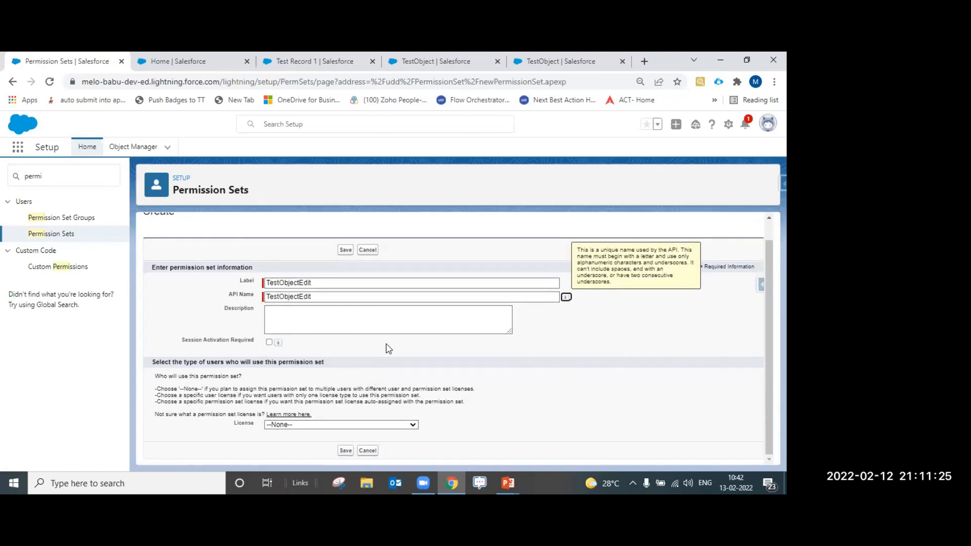
left_click(347, 451)
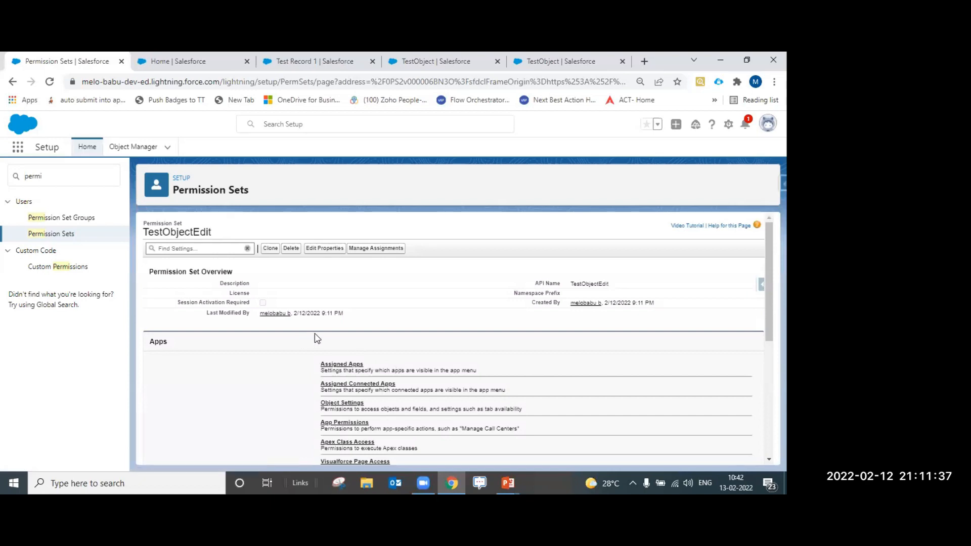
scroll(334, 351, "down", 1)
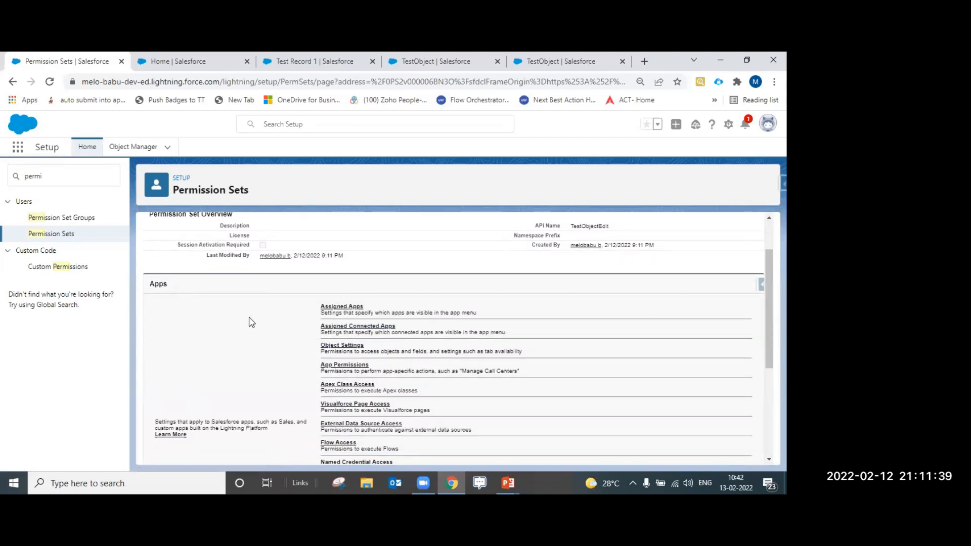
scroll(284, 345, "down", 2)
scroll(284, 345, "up", 1)
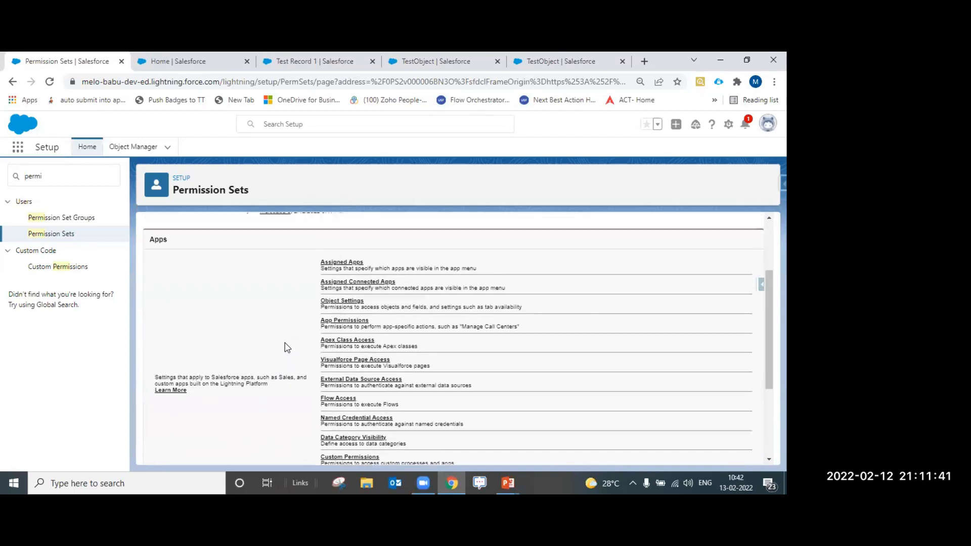
scroll(286, 348, "up", 1)
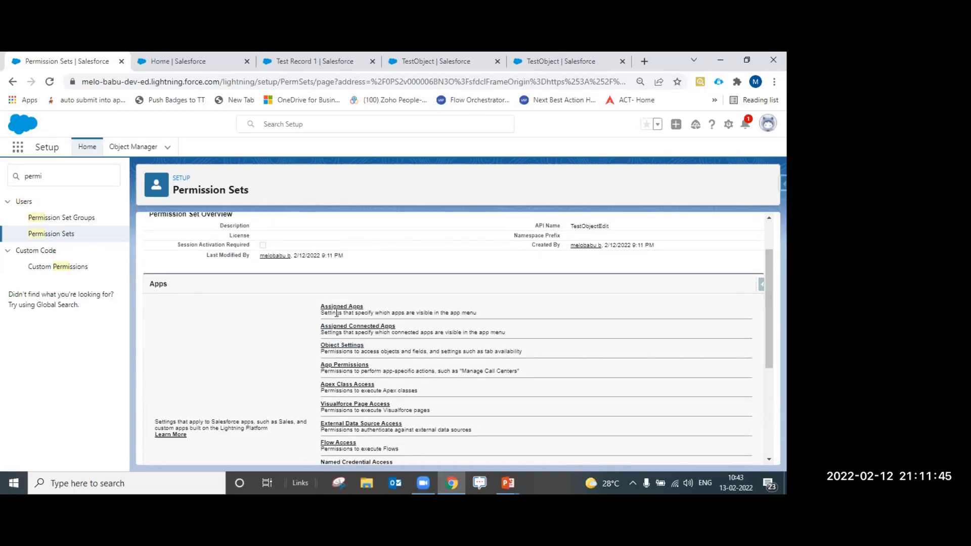
left_click_drag(259, 193, 176, 191)
left_click(412, 314)
scroll(449, 397, "down", 3)
scroll(419, 411, "down", 2)
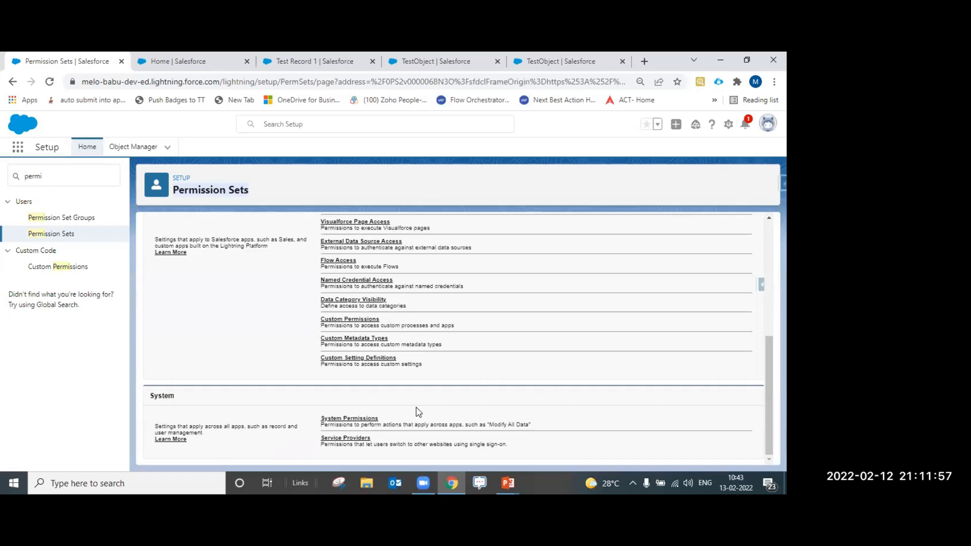
scroll(418, 412, "up", 3)
scroll(374, 402, "down", 2)
scroll(367, 284, "up", 2)
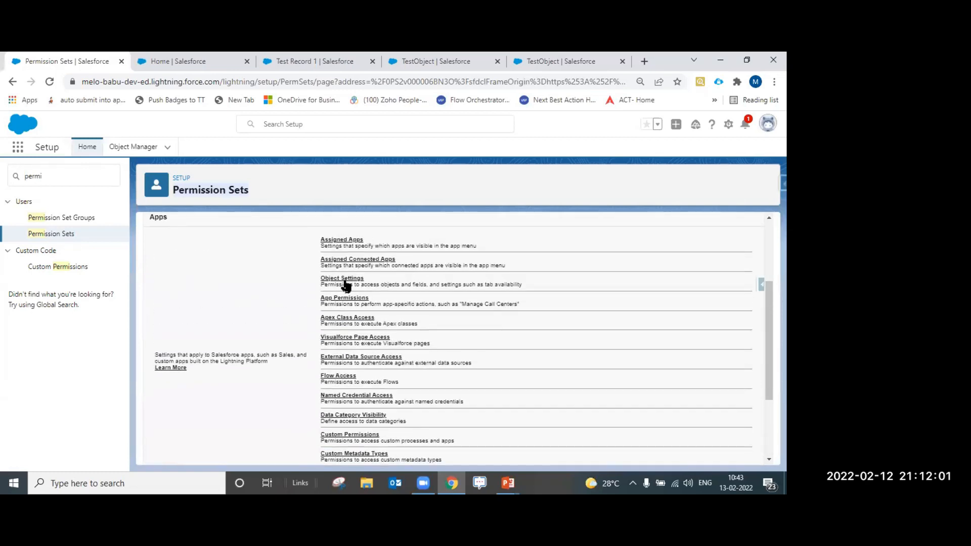
In Object Settings, find TestObjects with a 'test' page search and open its settings
left_click(347, 279)
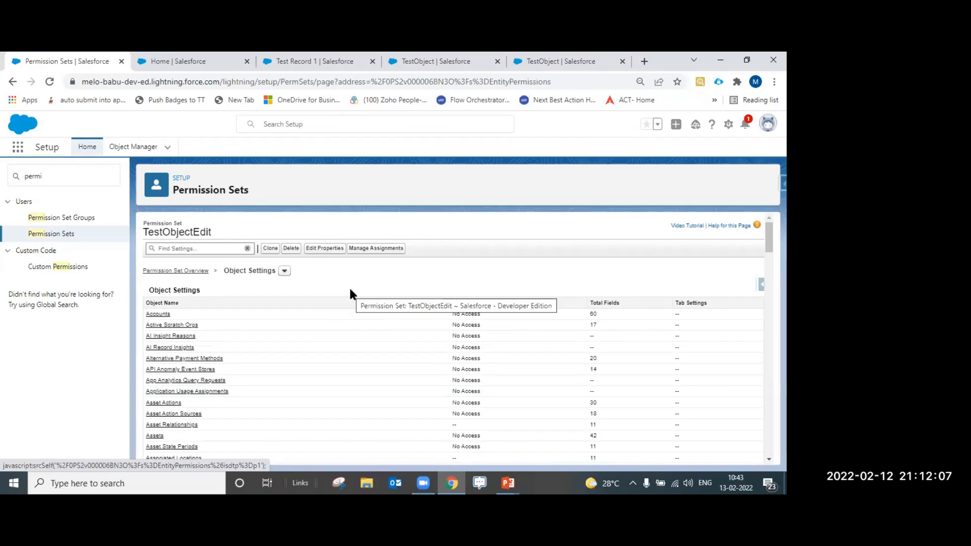
scroll(304, 297, "down", 8)
scroll(310, 305, "down", 10)
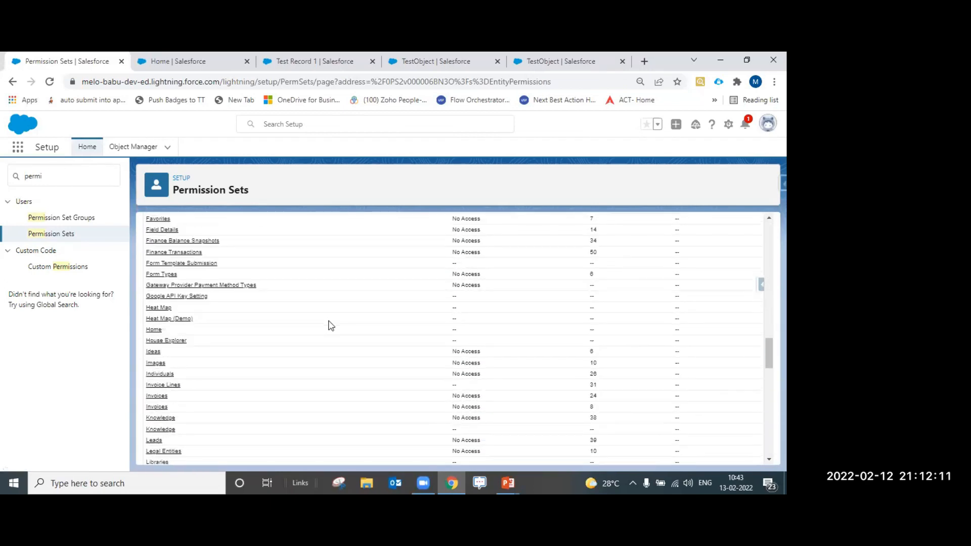
scroll(330, 325, "up", 4)
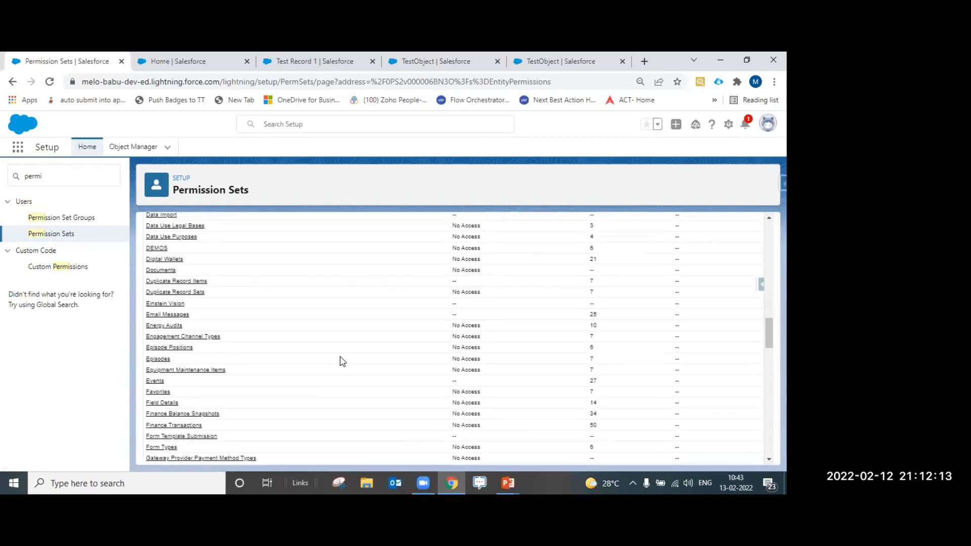
scroll(360, 347, "down", 4)
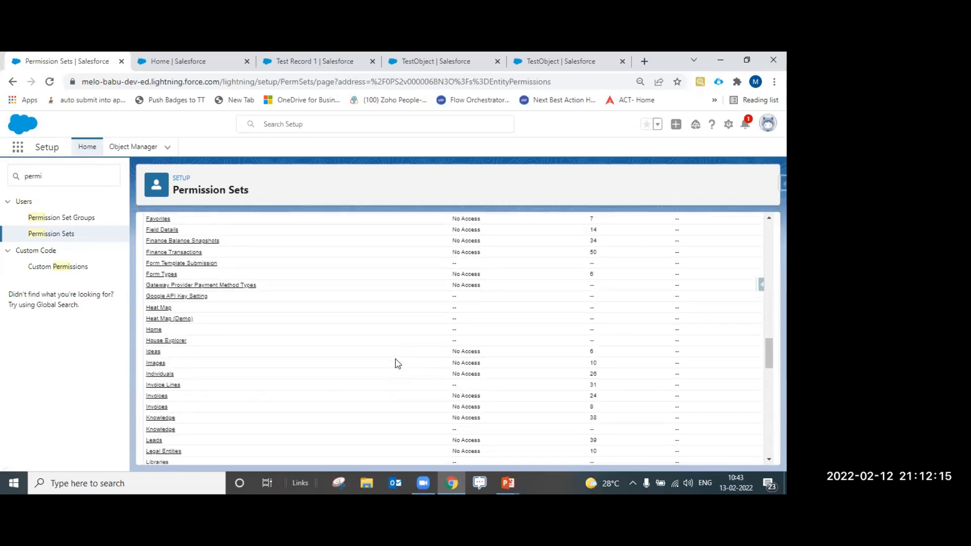
scroll(301, 392, "down", 5)
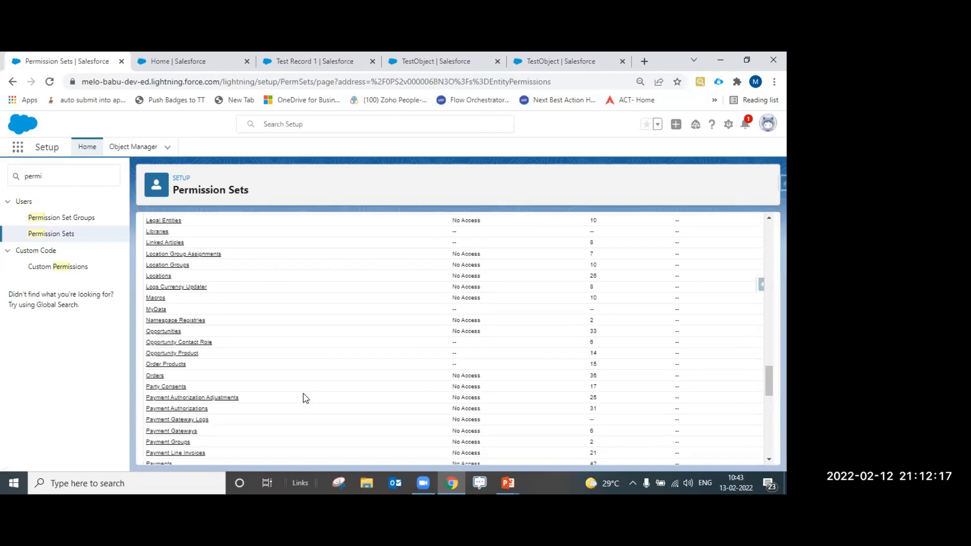
key("ctrl+f")
type("test")
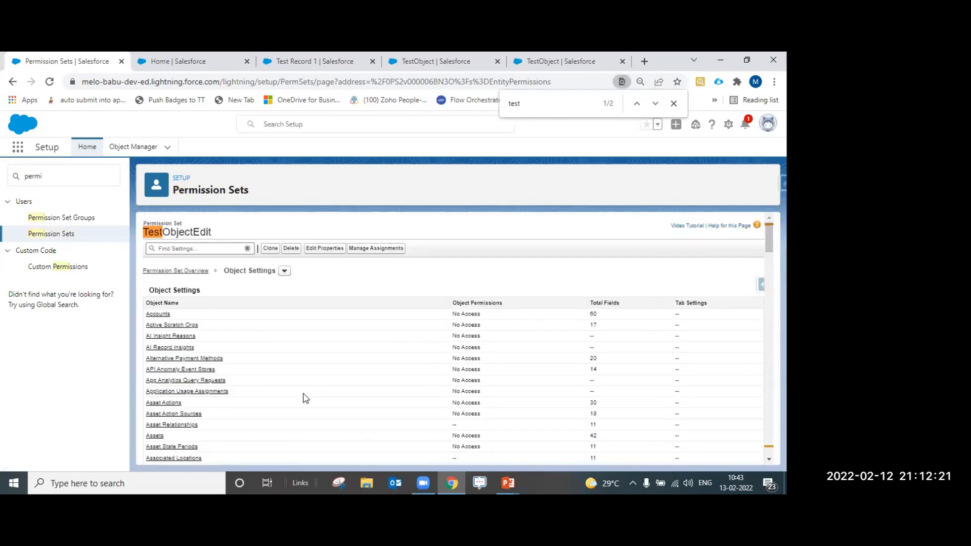
key("Return")
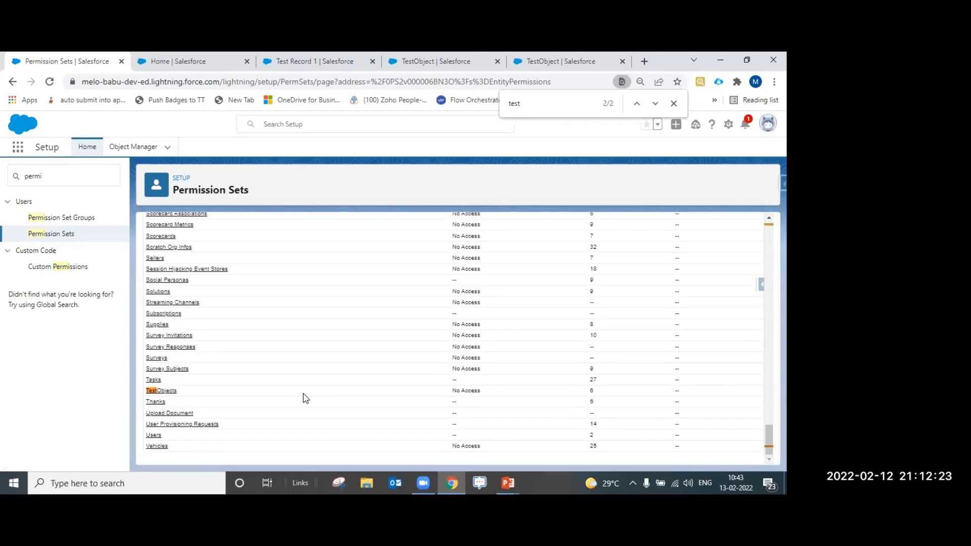
left_click(170, 392)
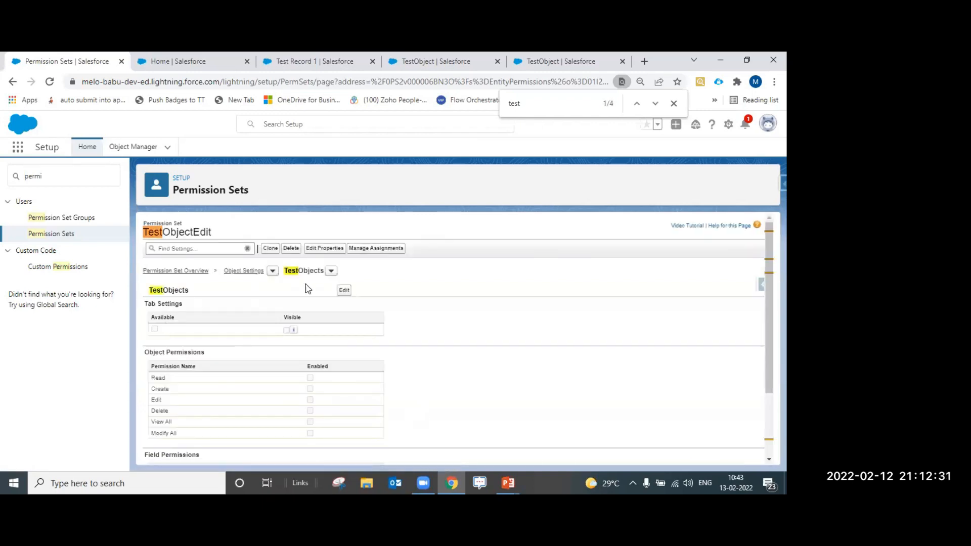
Make the TestObjects tab visible, grant Read and Edit object access, and save
left_click(342, 291)
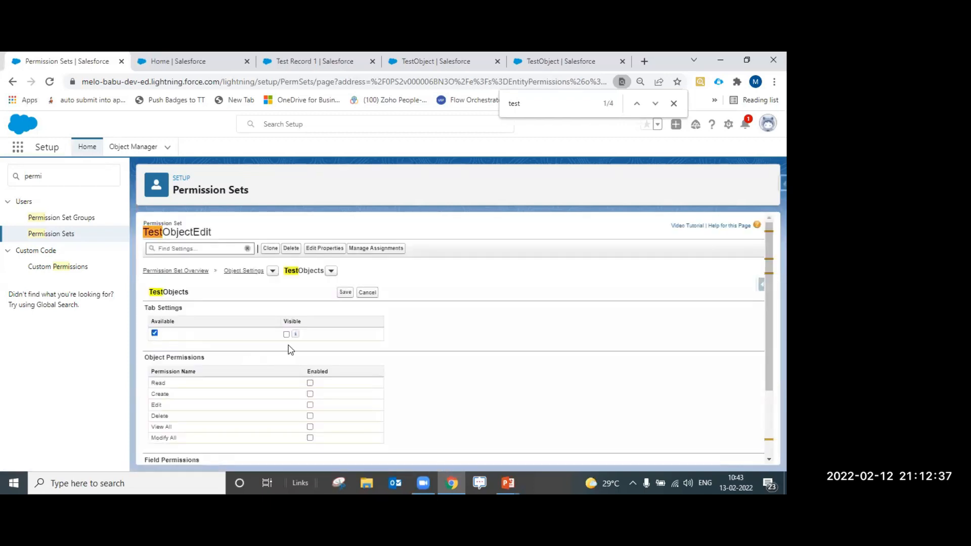
left_click(287, 335)
left_click(310, 384)
left_click(310, 405)
left_click(343, 296)
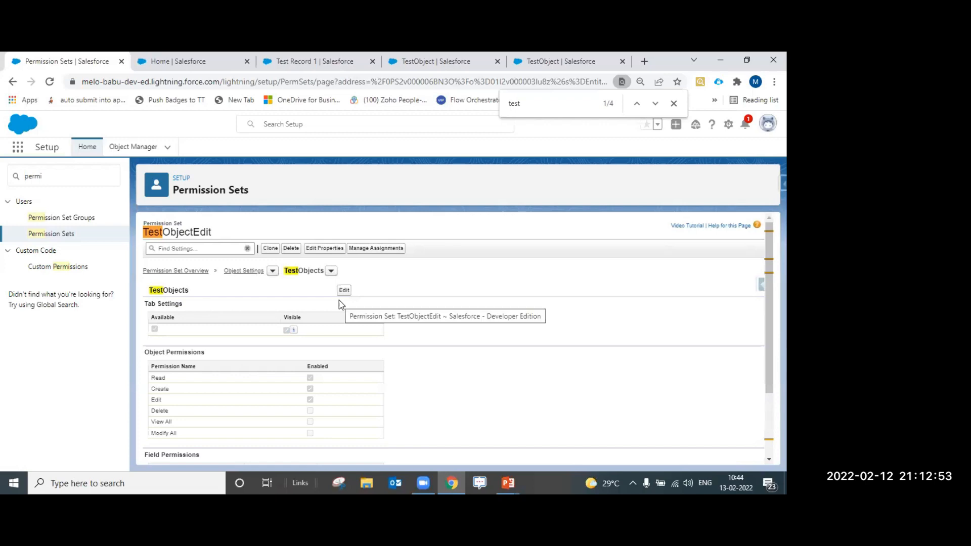
Tick Read Access and Edit Access for the Category field and save the TestObjects settings
scroll(349, 311, "down", 3)
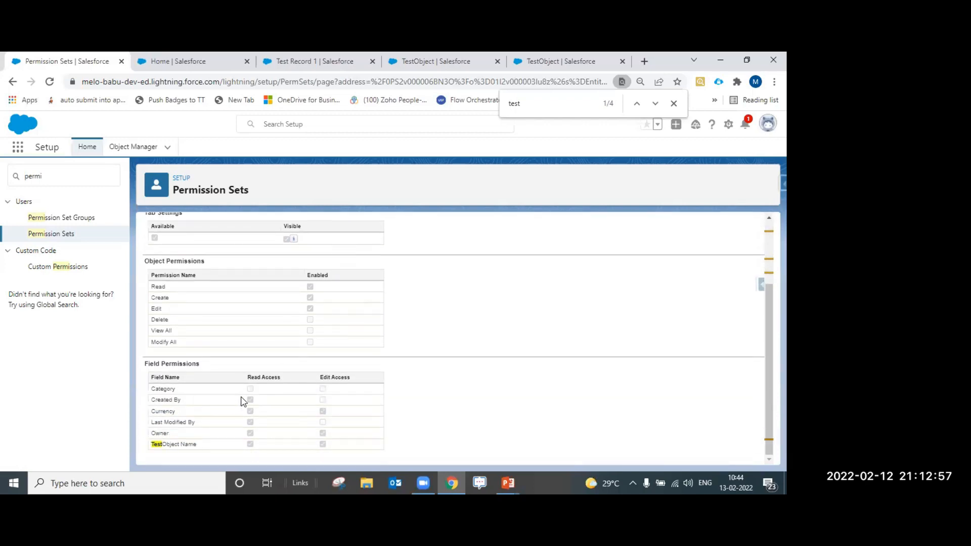
scroll(307, 401, "up", 3)
left_click(345, 290)
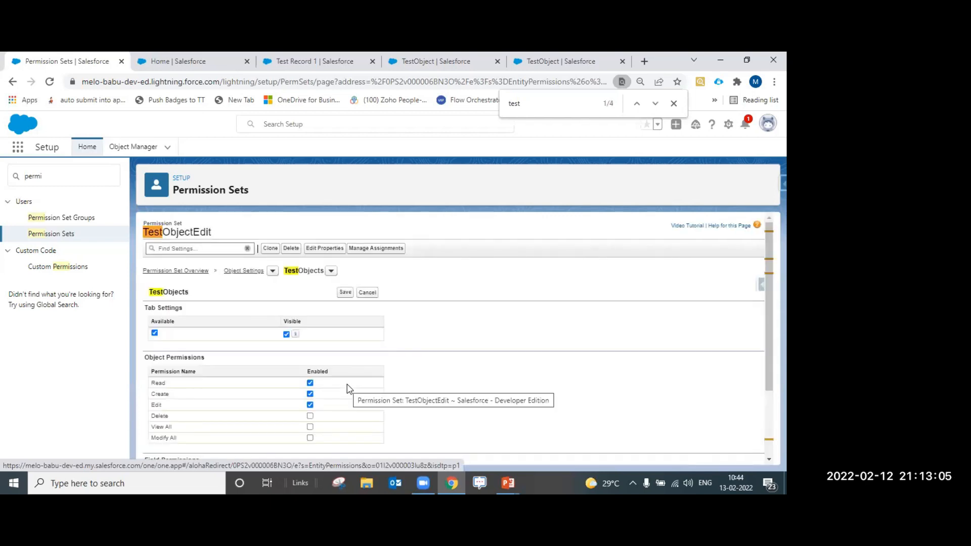
scroll(347, 388, "down", 2)
left_click(250, 390)
left_click(324, 390)
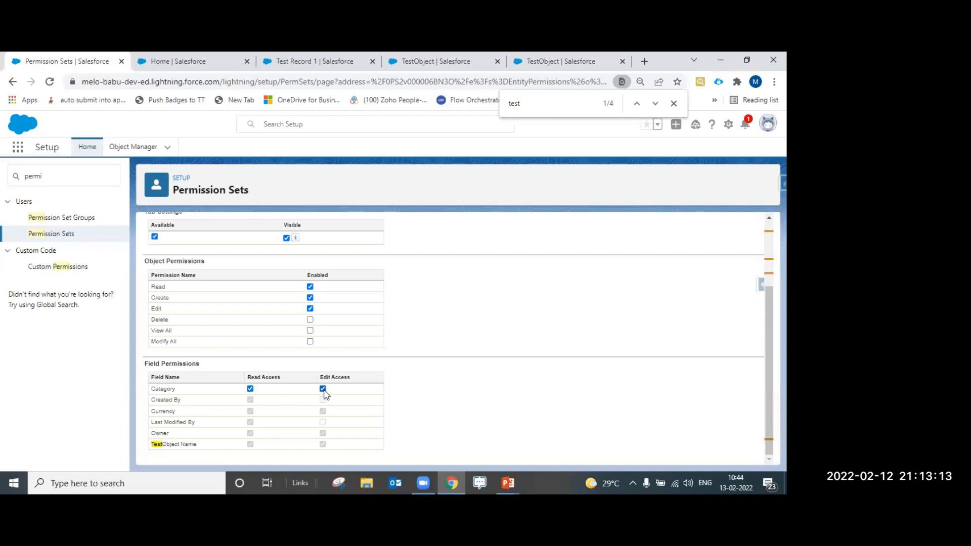
scroll(321, 398, "up", 2)
left_click(341, 294)
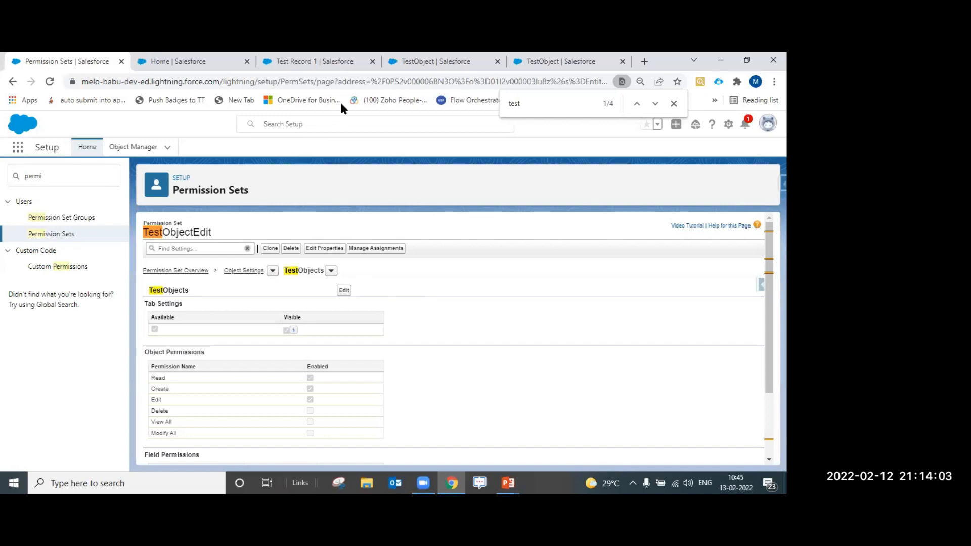
Search Quick Find for 'user' and open the Field Sales user from Active Users
double_click(31, 176)
type("user")
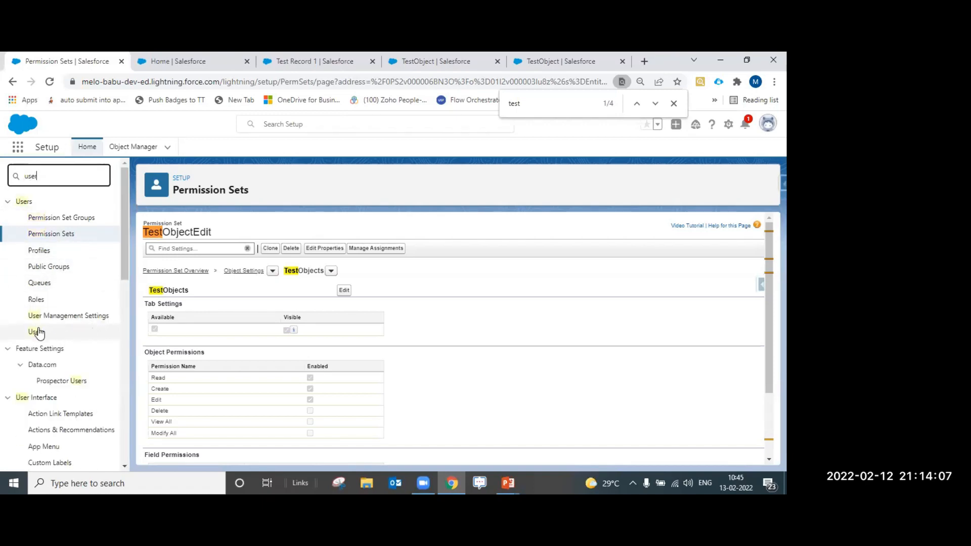
left_click(36, 332)
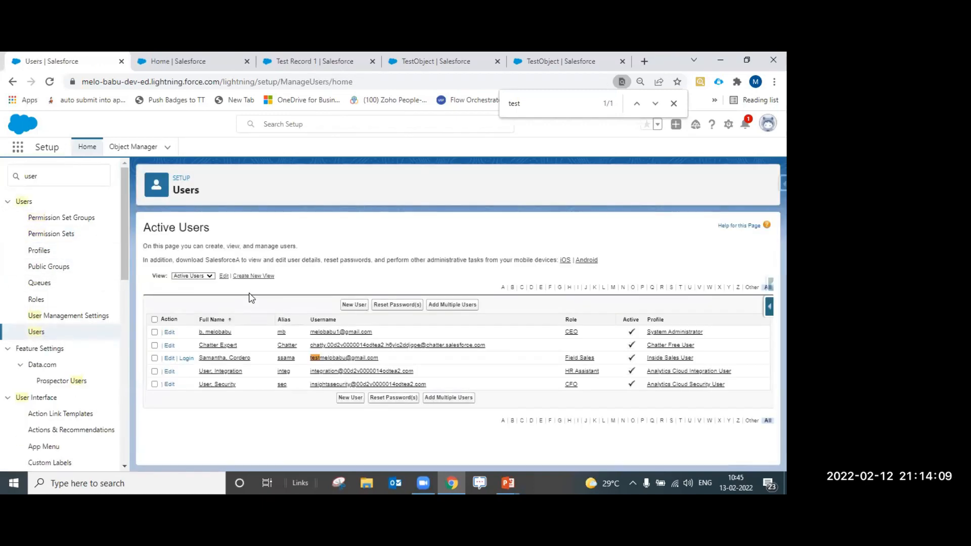
left_click(238, 359)
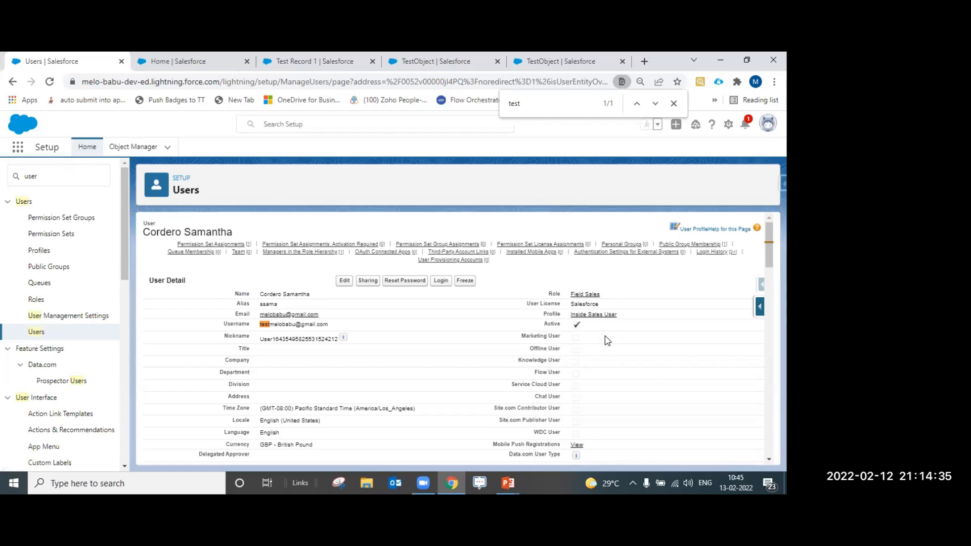
scroll(608, 340, "down", 3)
scroll(608, 340, "down", 2)
mouse_move(584, 312)
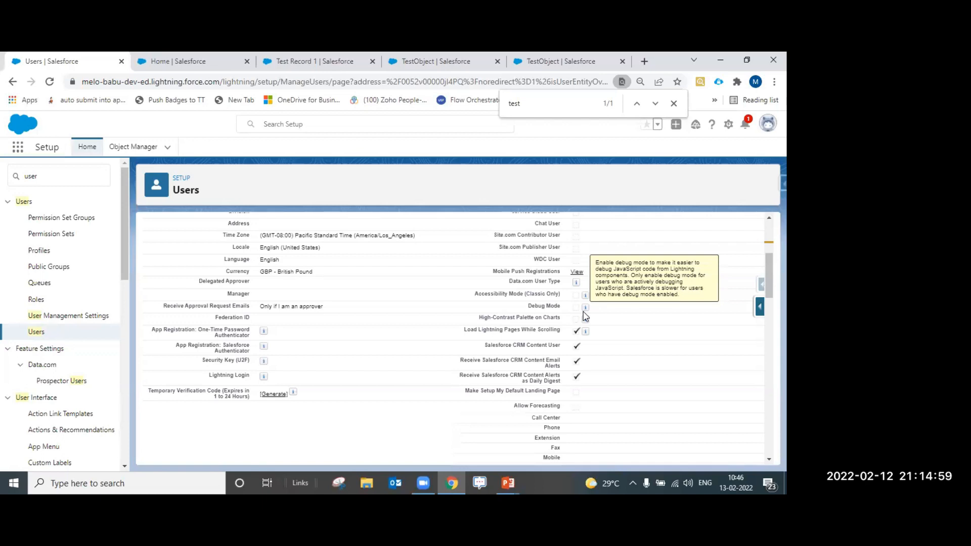
scroll(539, 329, "down", 10)
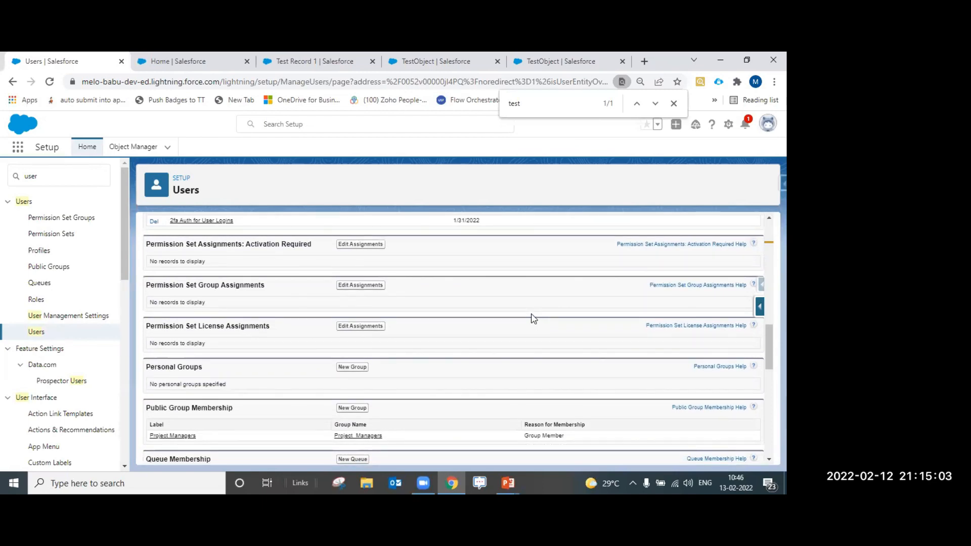
left_click(376, 328)
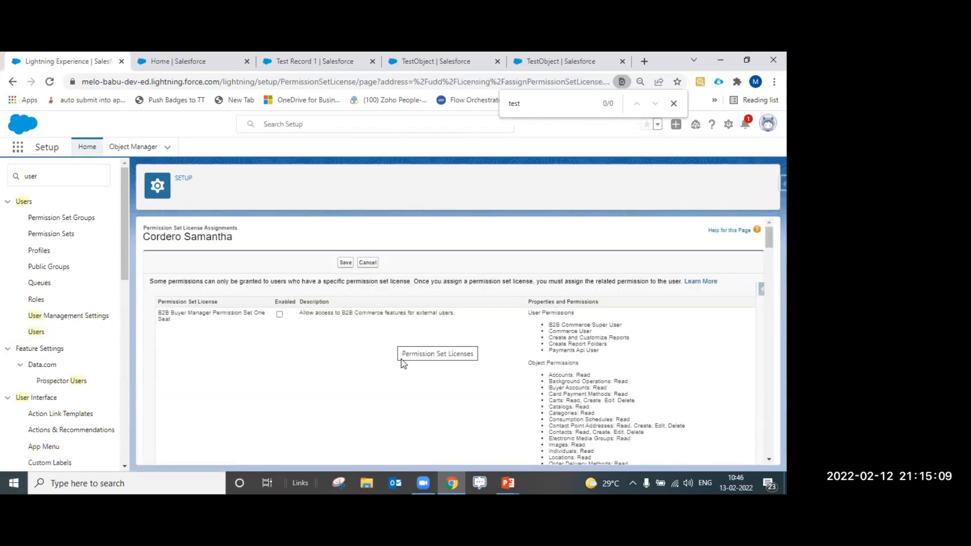
scroll(402, 359, "down", 5)
scroll(407, 369, "down", 10)
scroll(407, 369, "down", 10)
scroll(407, 370, "down", 10)
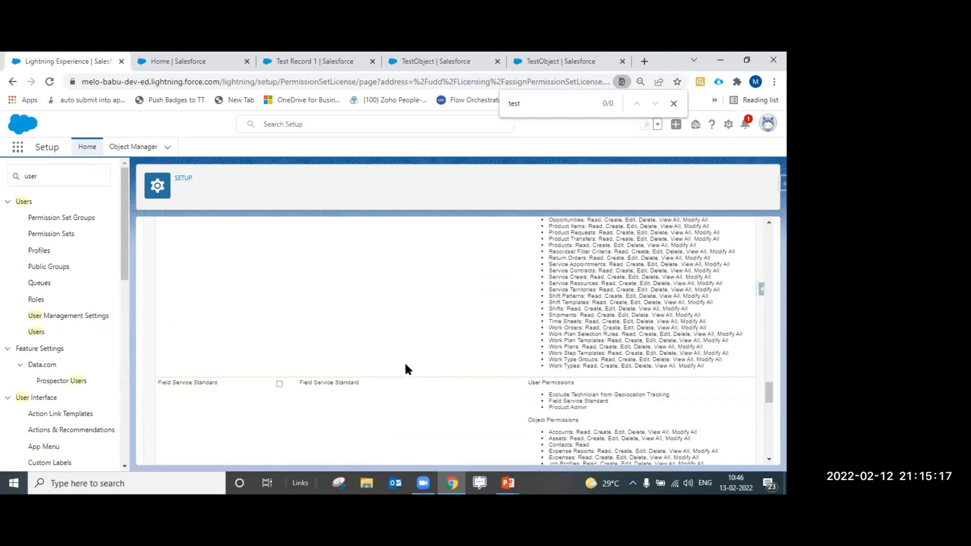
scroll(407, 369, "down", 10)
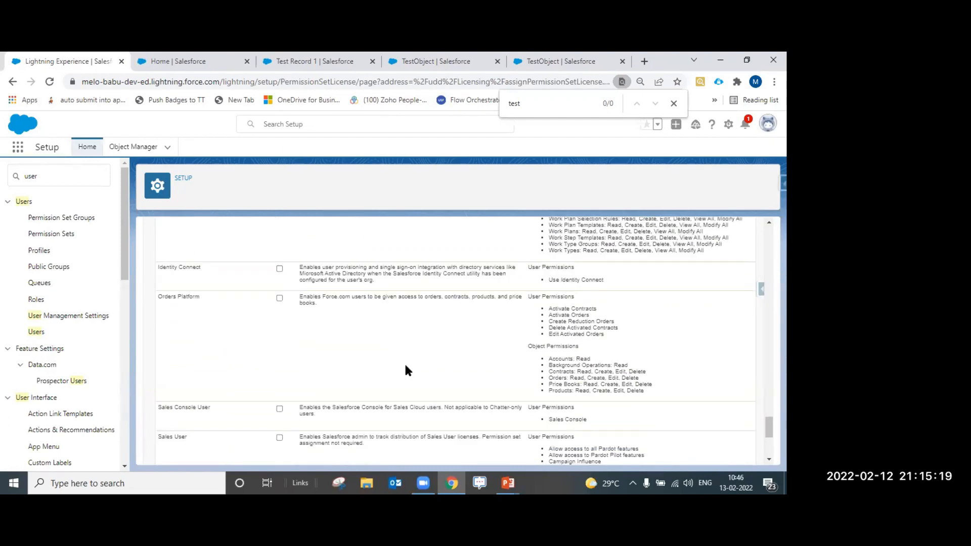
scroll(407, 370, "down", 5)
scroll(407, 370, "down", 1)
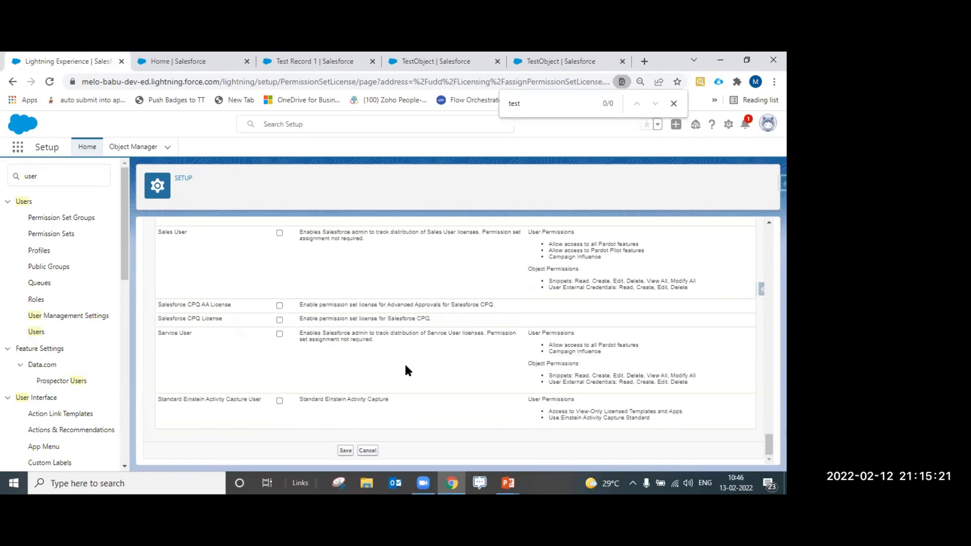
scroll(407, 370, "up", 1)
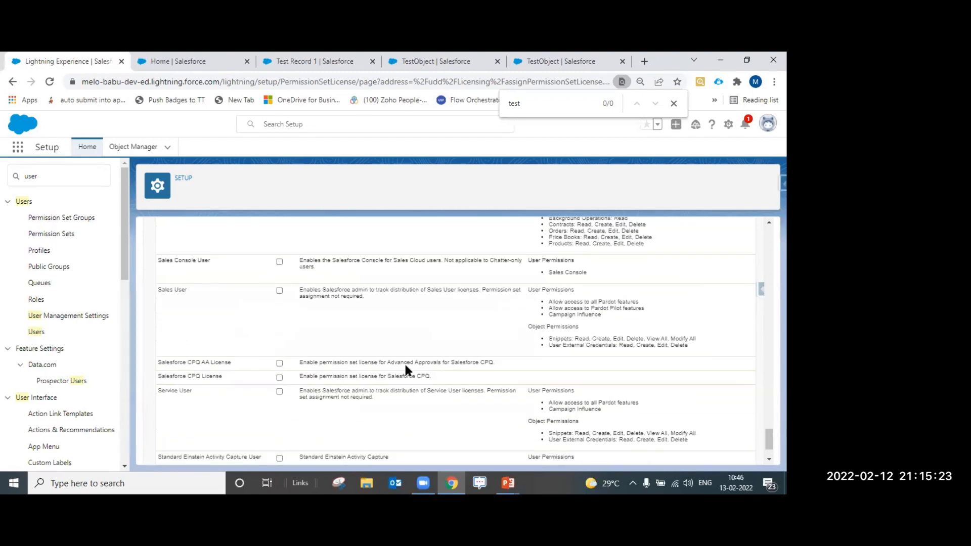
scroll(407, 371, "down", 1)
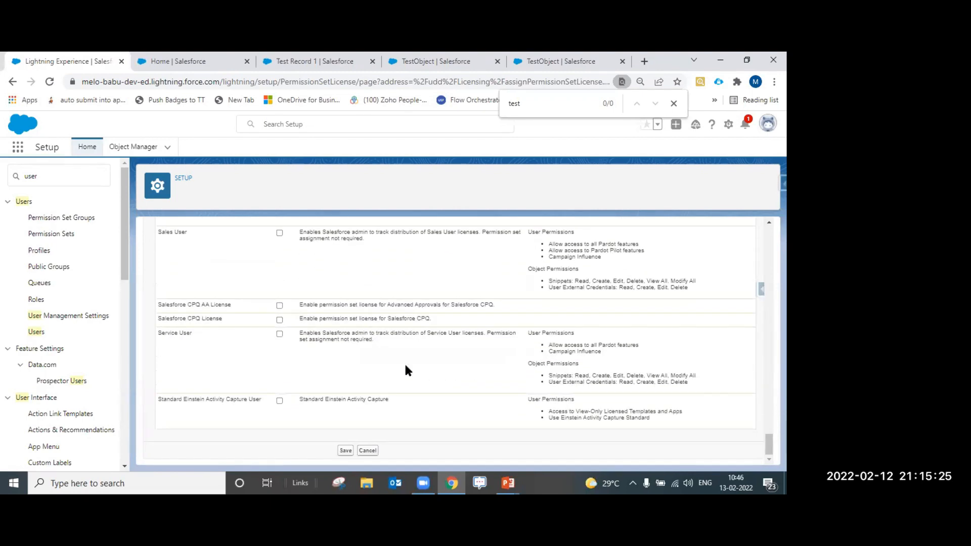
scroll(706, 419, "up", 2)
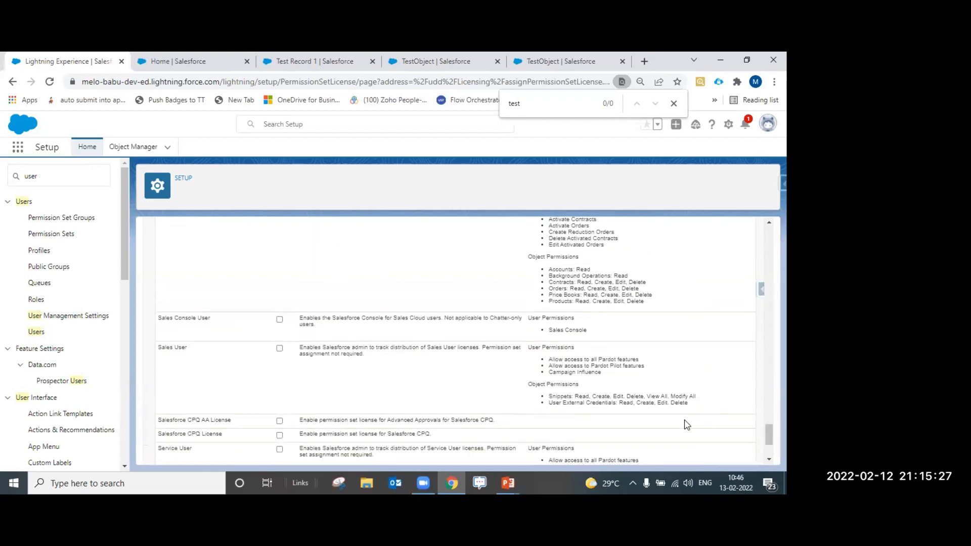
scroll(444, 444, "up", 5)
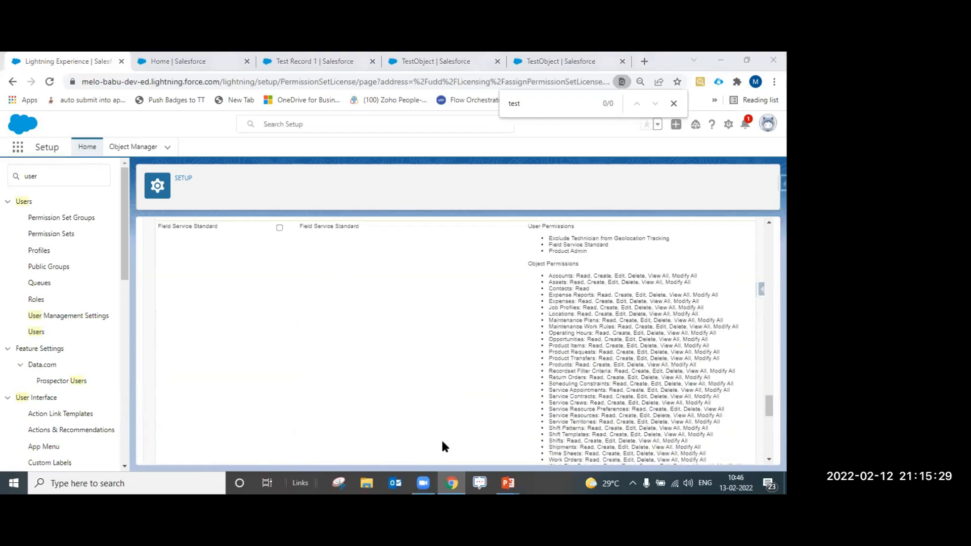
scroll(418, 438, "up", 3)
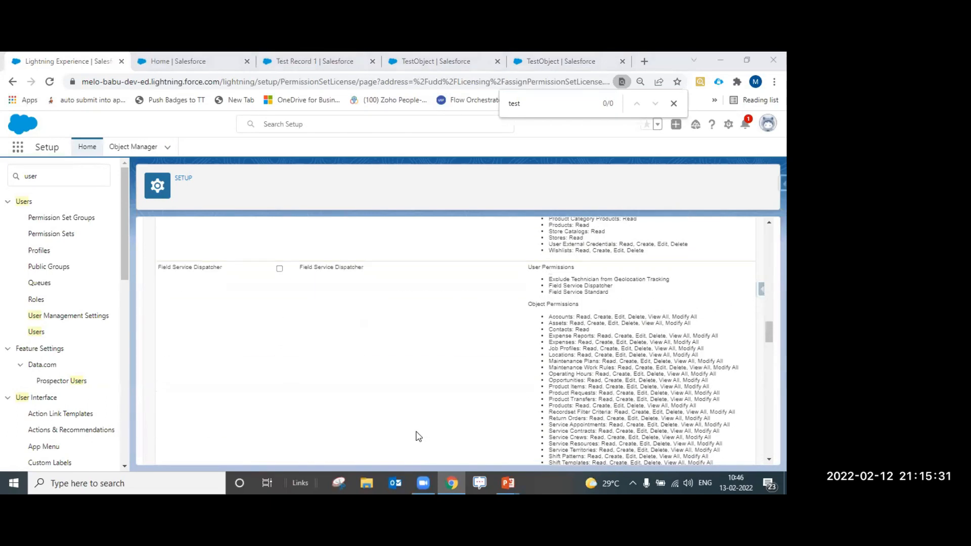
scroll(418, 438, "up", 10)
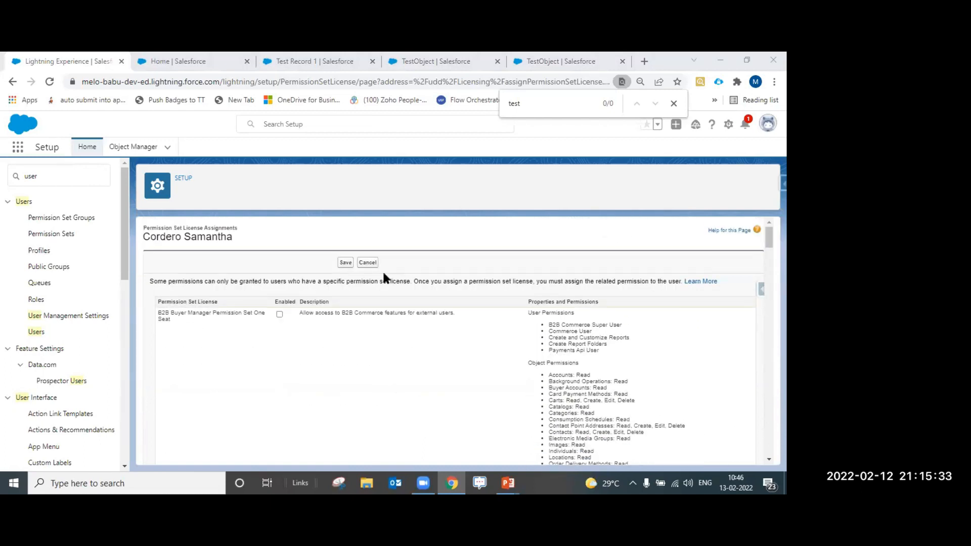
left_click(366, 263)
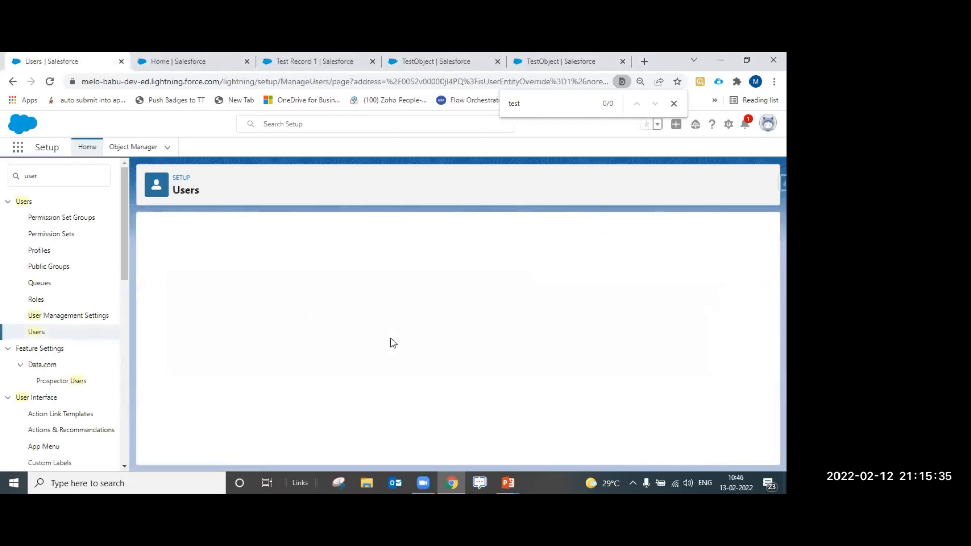